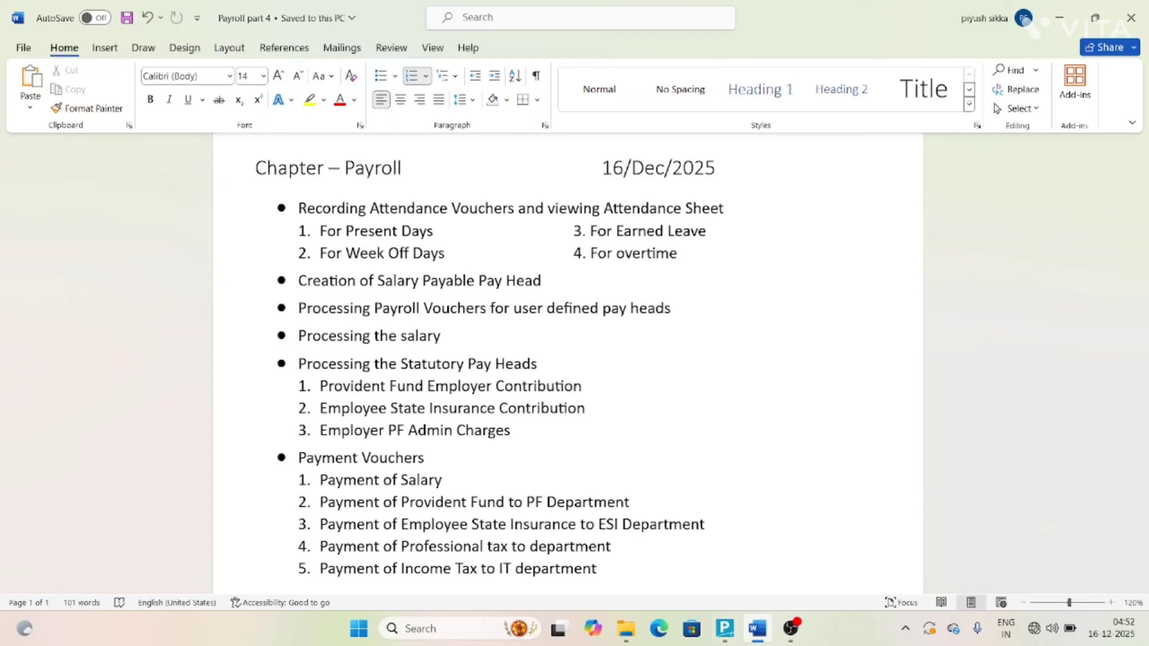
- Switch to TallyPrime and open a new Attendance voucher for the Payroll company
{"action": "left_click", "coordinate": [725, 628]}
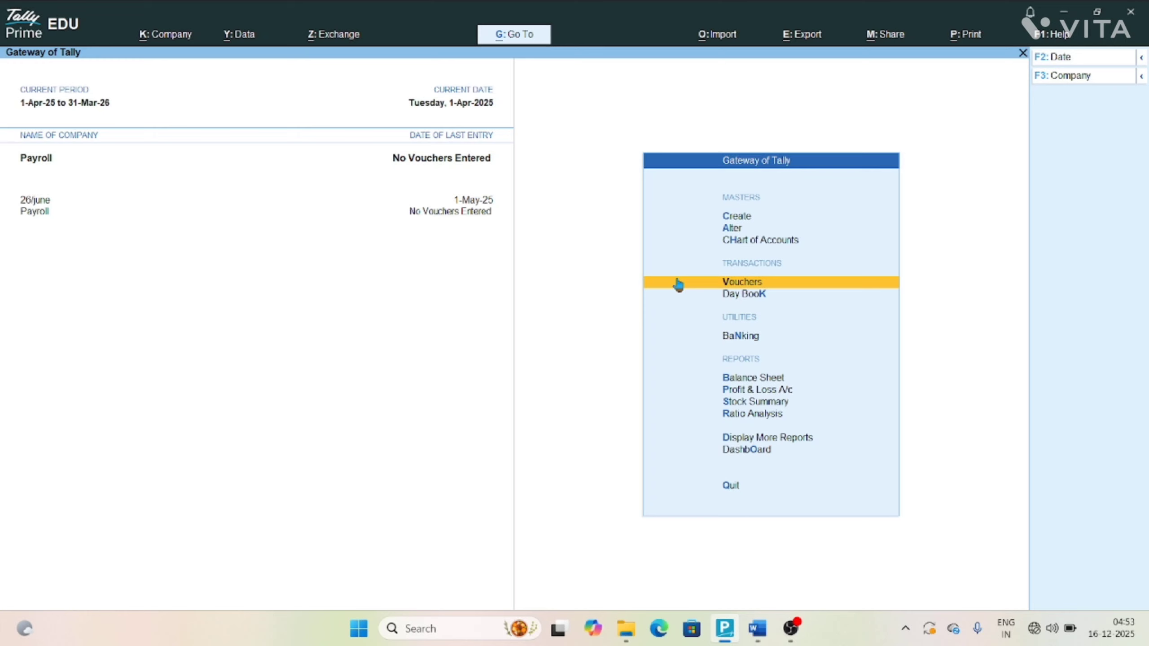
{"action": "left_click", "coordinate": [678, 284]}
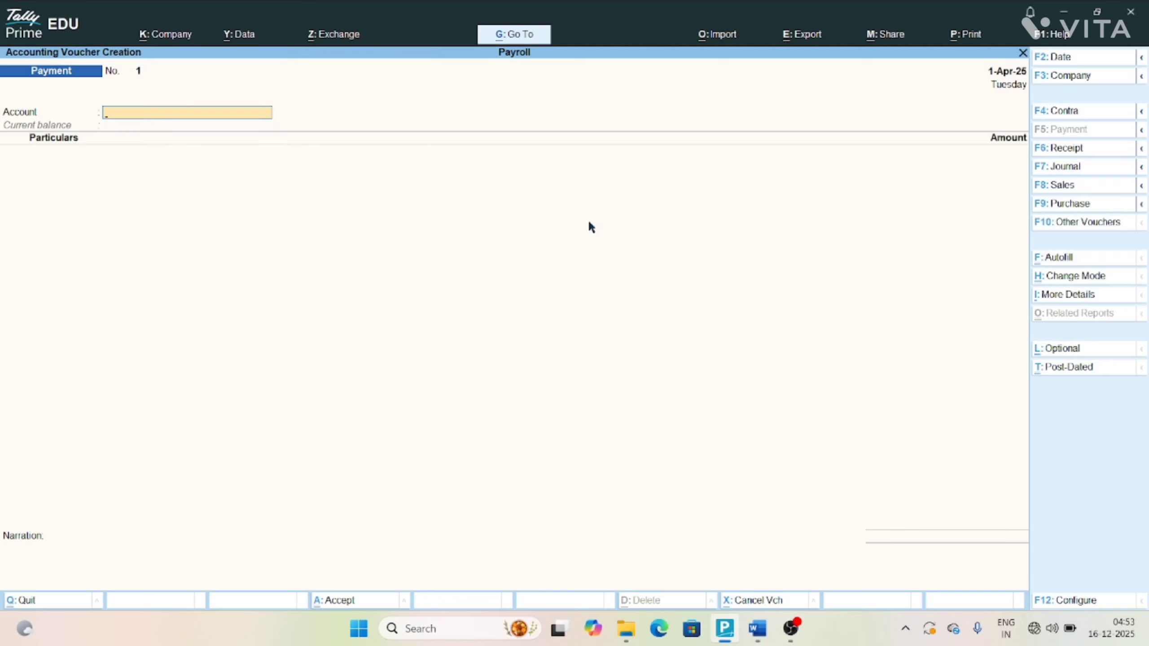
{"action": "key", "text": "F10"}
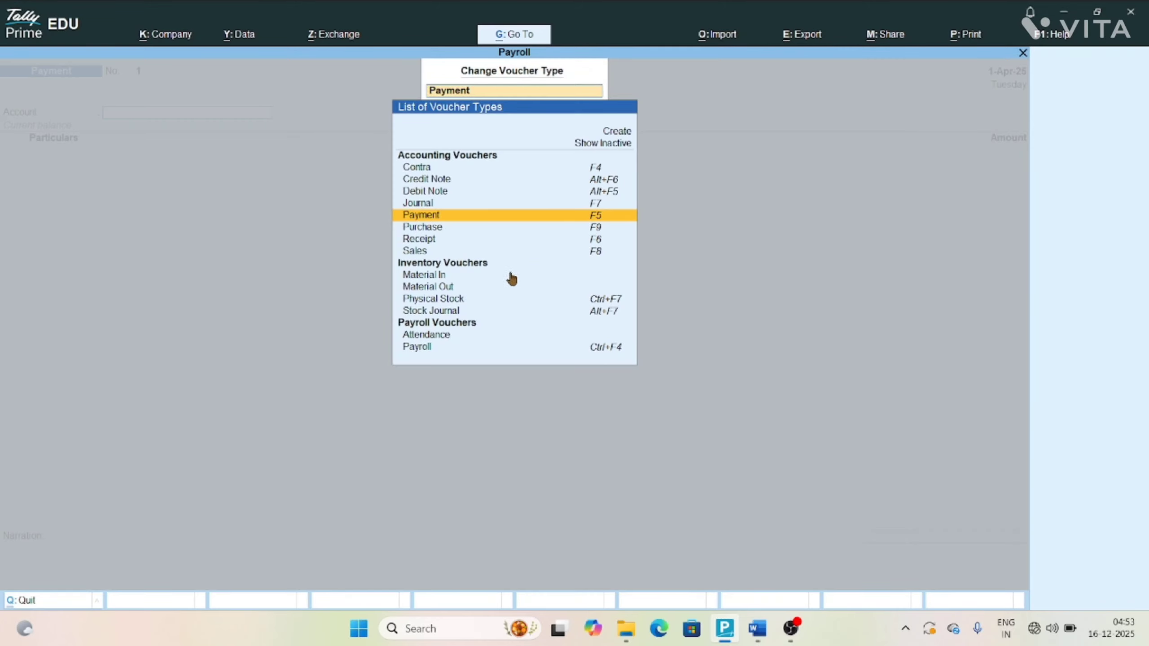
{"action": "key", "text": "Escape"}
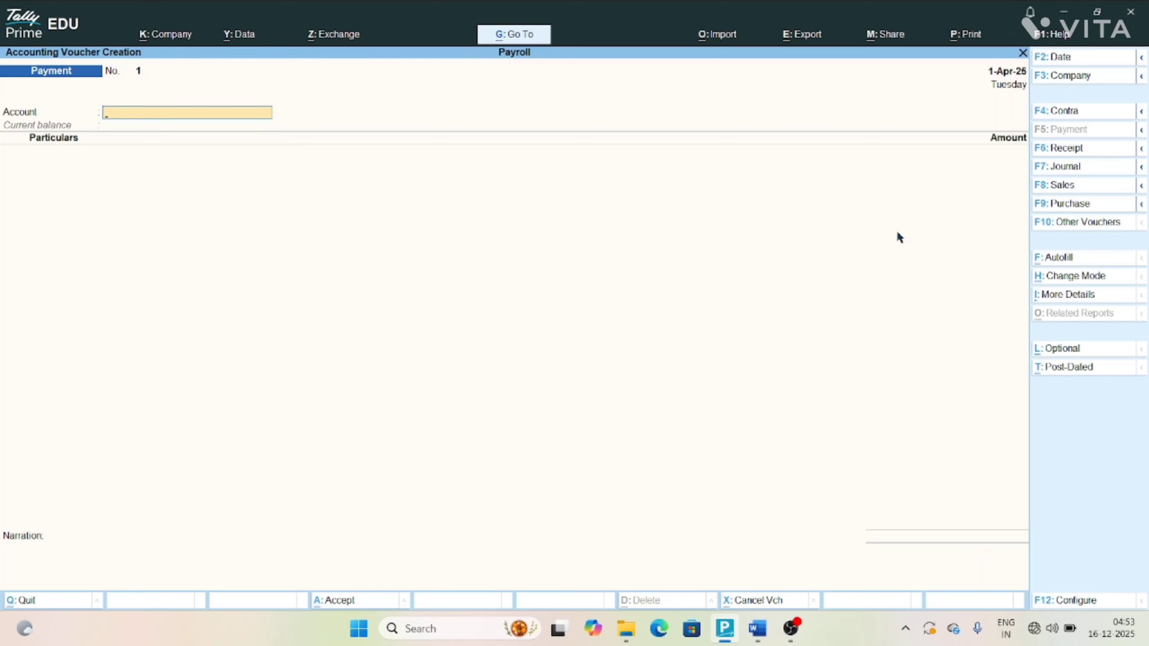
{"action": "key", "text": "F10"}
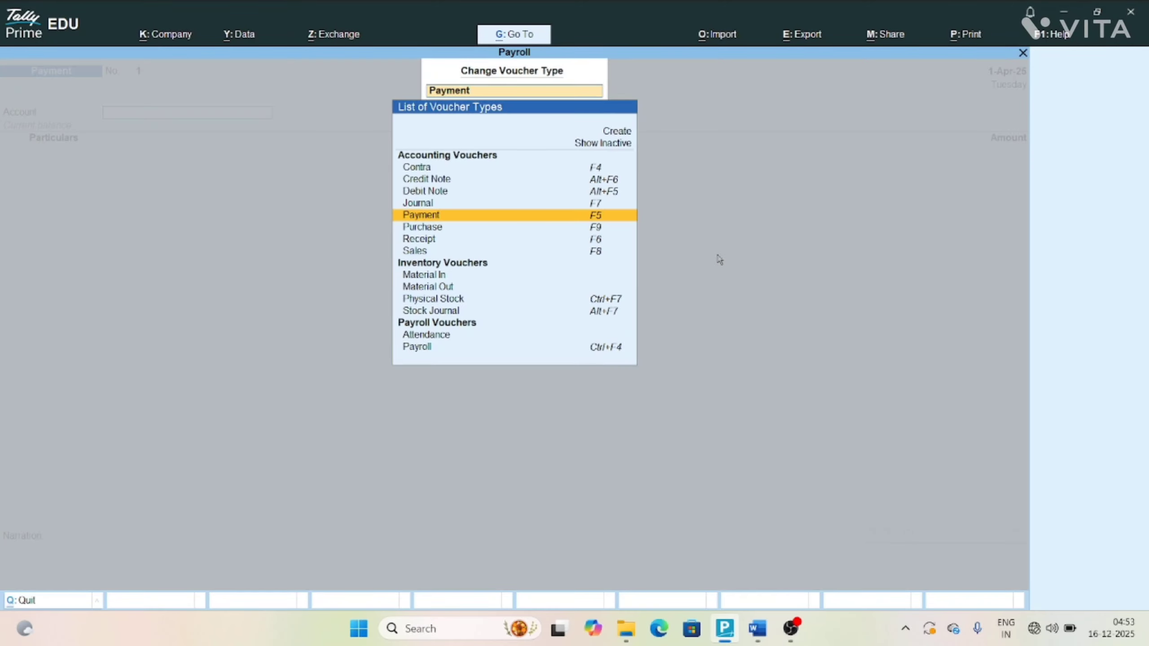
{"action": "left_click", "coordinate": [505, 336]}
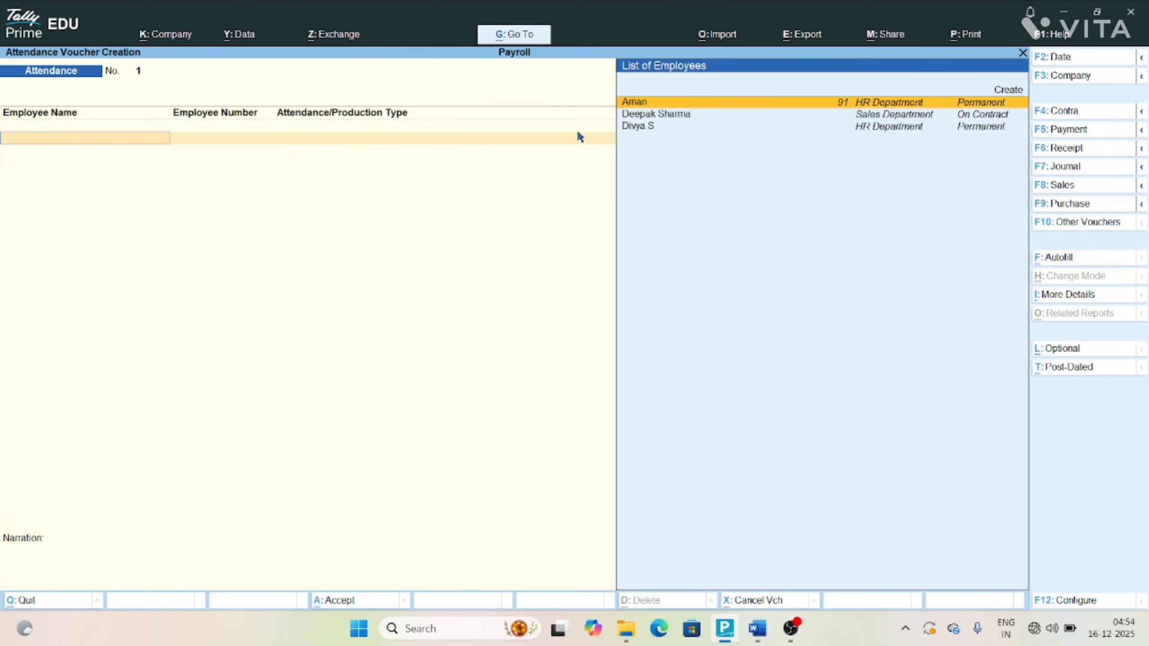
- Enter 24 Present days for the first HR Department employee in the attendance voucher
{"action": "key", "text": "Return"}
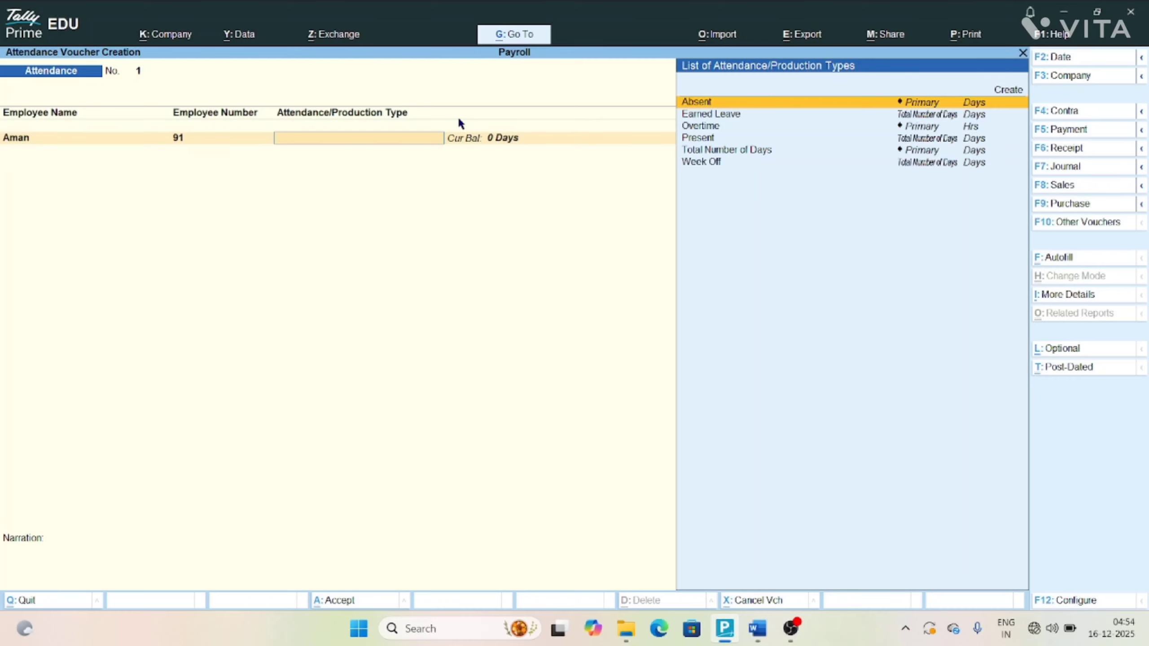
{"action": "key", "text": "Down"}
{"action": "key", "text": "Down"}
{"action": "key", "text": "Down"}
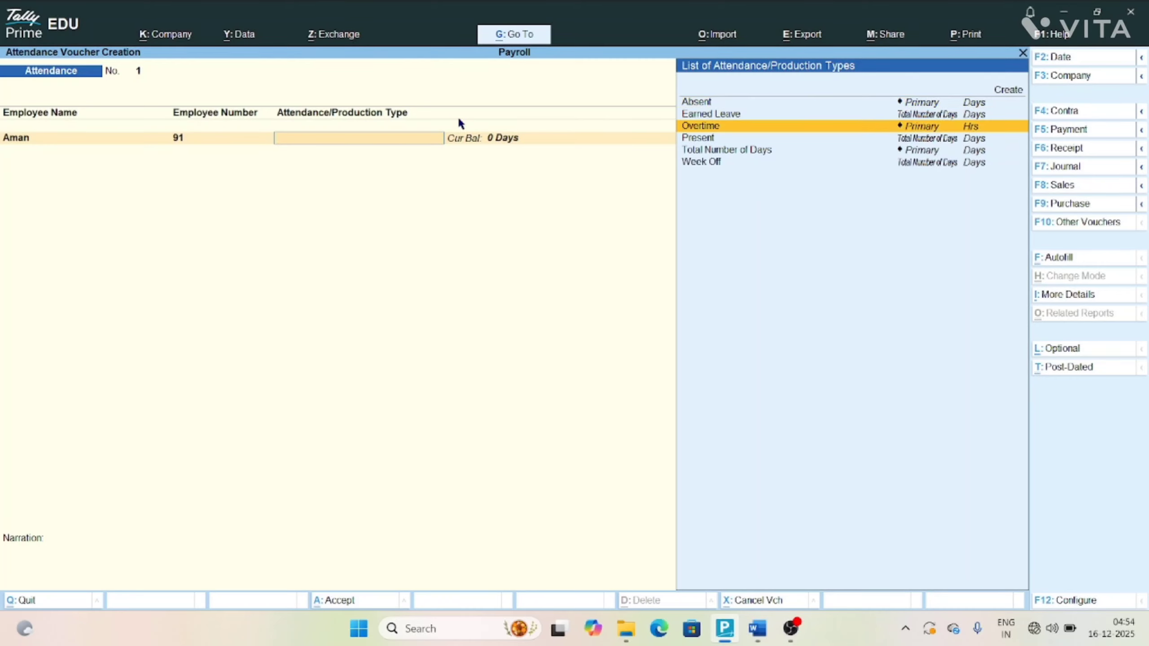
{"action": "key", "text": "Return"}
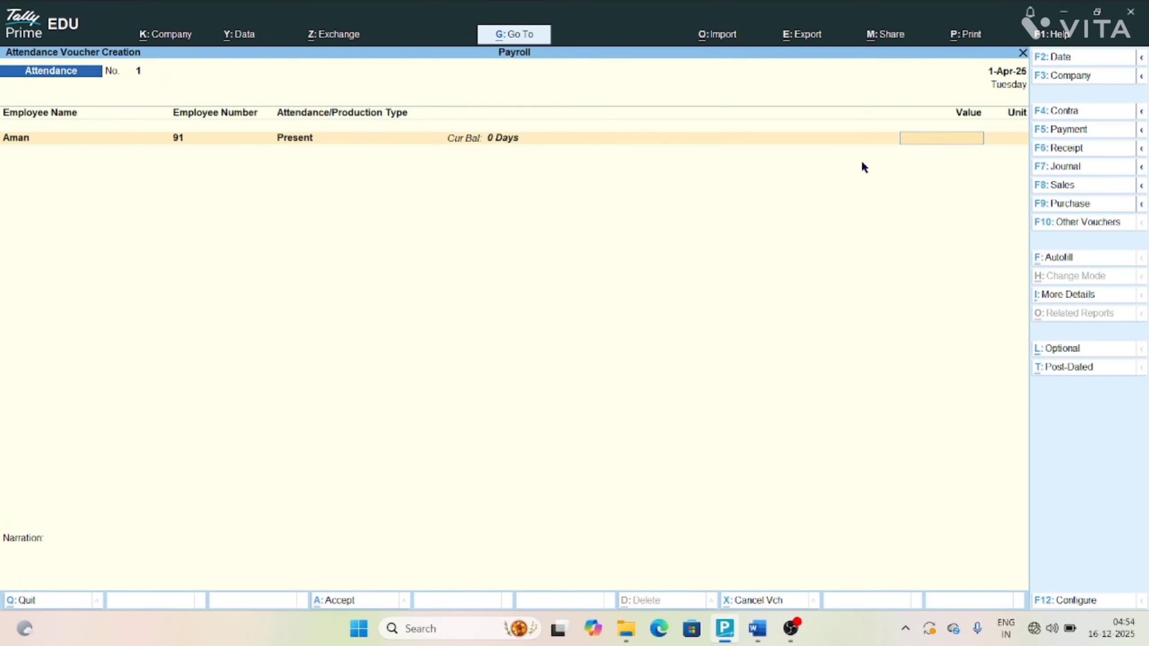
{"action": "type", "text": "24"}
{"action": "key", "text": "Return"}
- Add a line with 25 Present days for the Sales Department employee
{"action": "key", "text": "Down"}
{"action": "key", "text": "Down"}
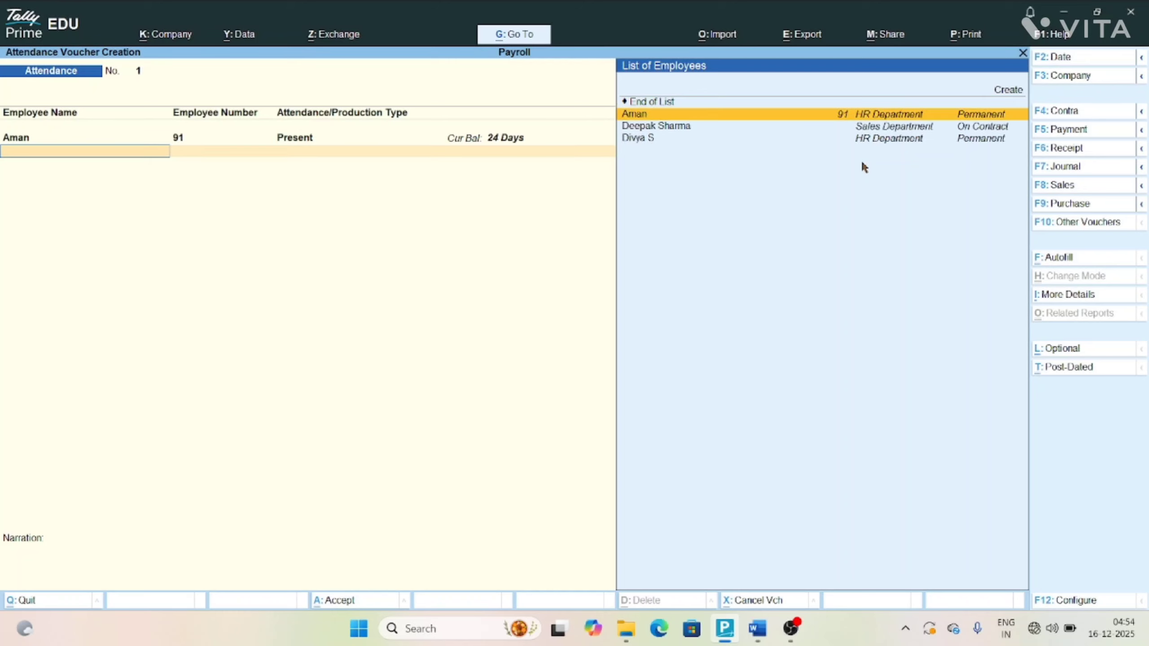
{"action": "key", "text": "Return"}
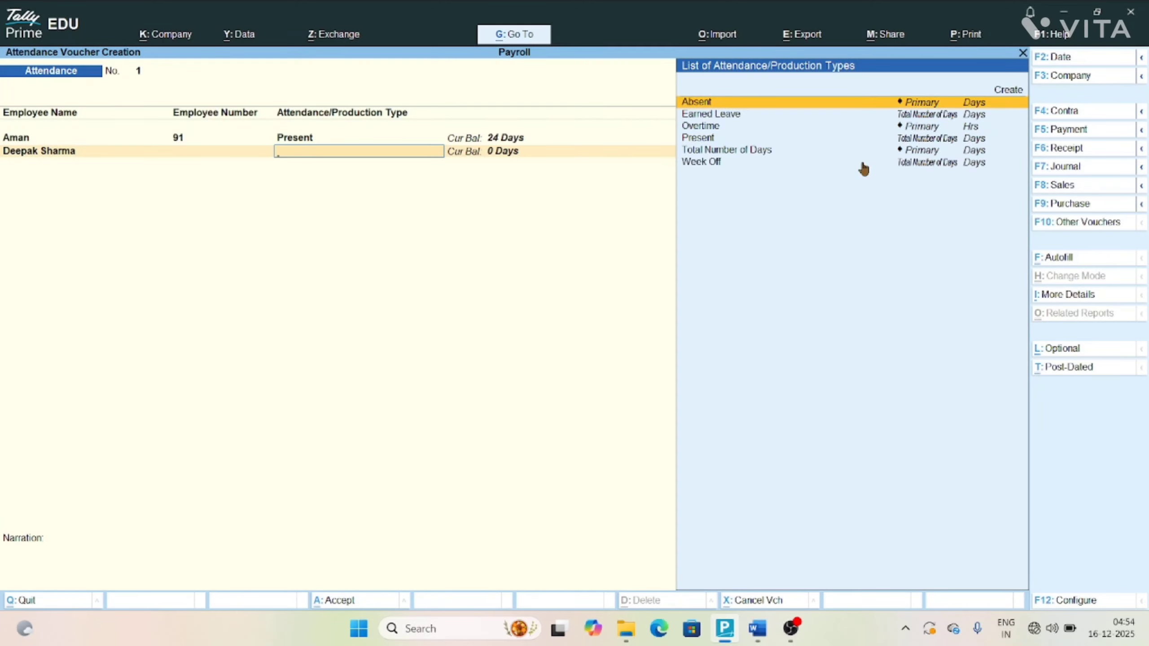
{"action": "key", "text": "Down"}
{"action": "key", "text": "Down"}
{"action": "key", "text": "Down"}
{"action": "key", "text": "Return"}
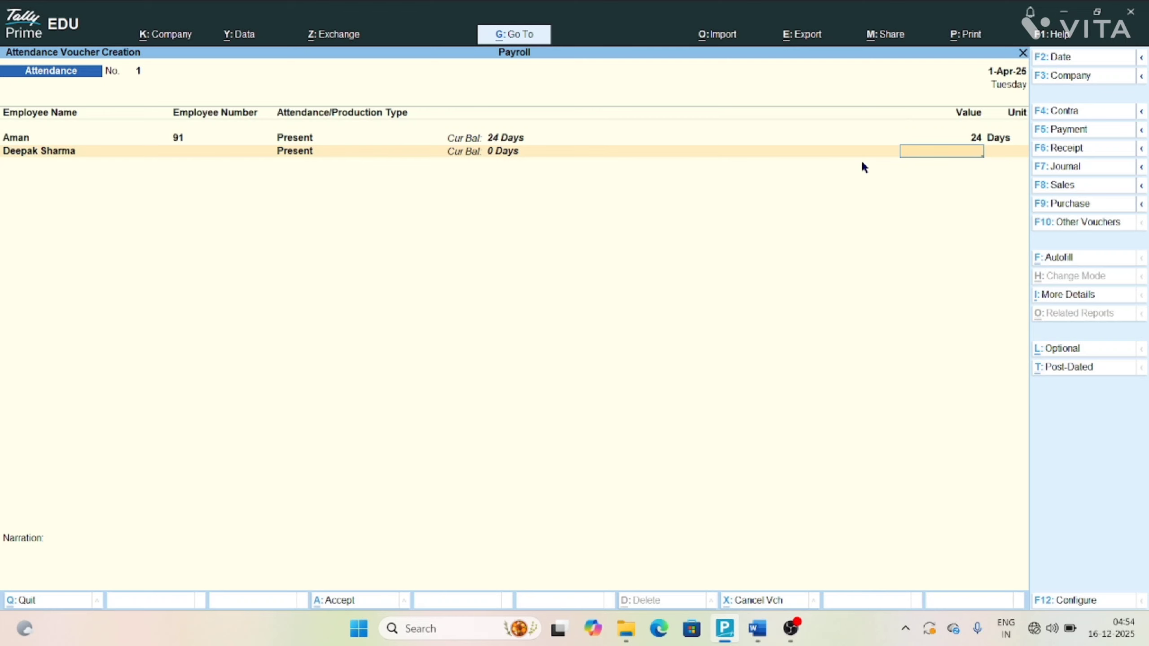
{"action": "type", "text": "25"}
{"action": "key", "text": "Return"}
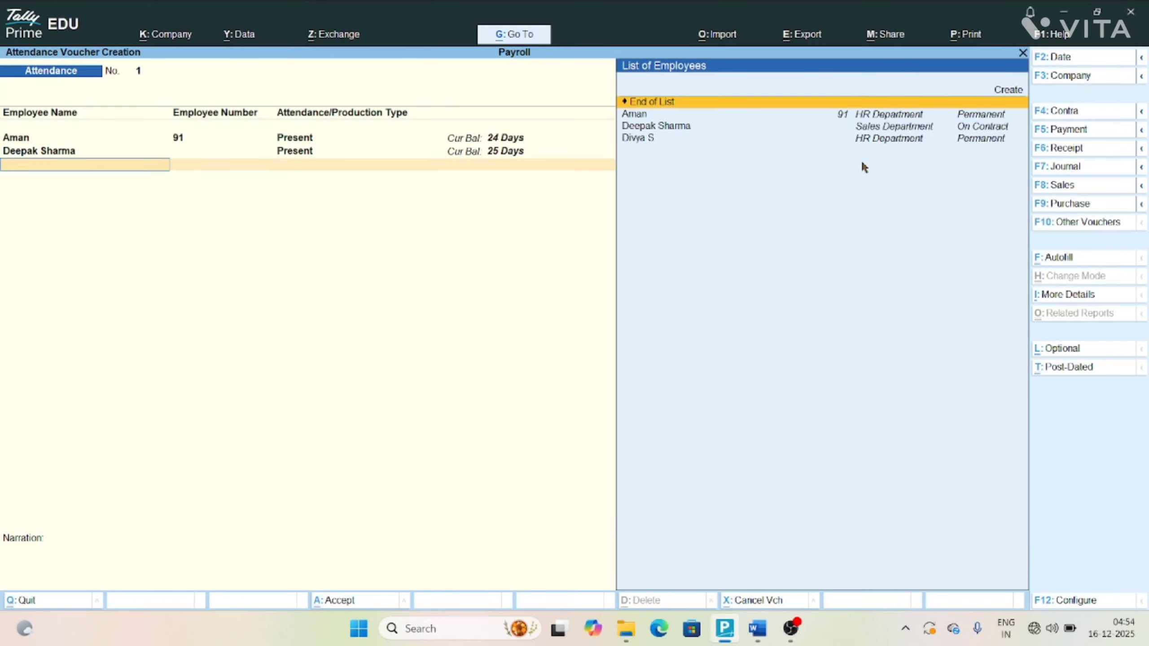
- Add a line with 26 Present days for the last listed HR Department employee
{"action": "key", "text": "Down"}
{"action": "key", "text": "Down"}
{"action": "key", "text": "Down"}
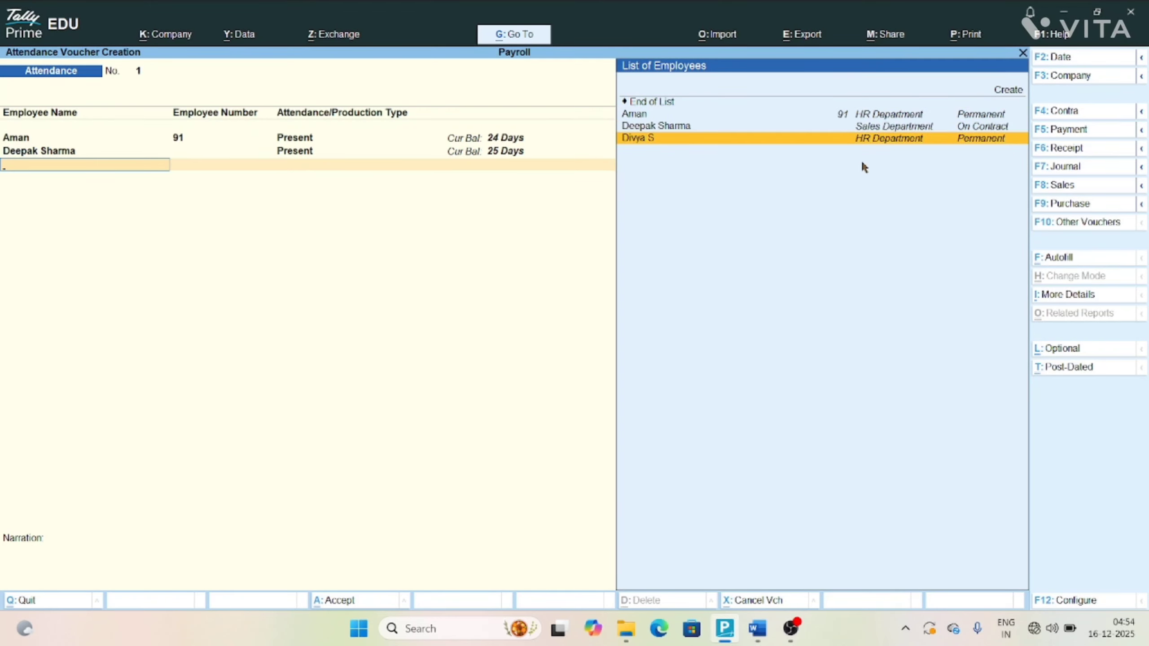
{"action": "key", "text": "Return"}
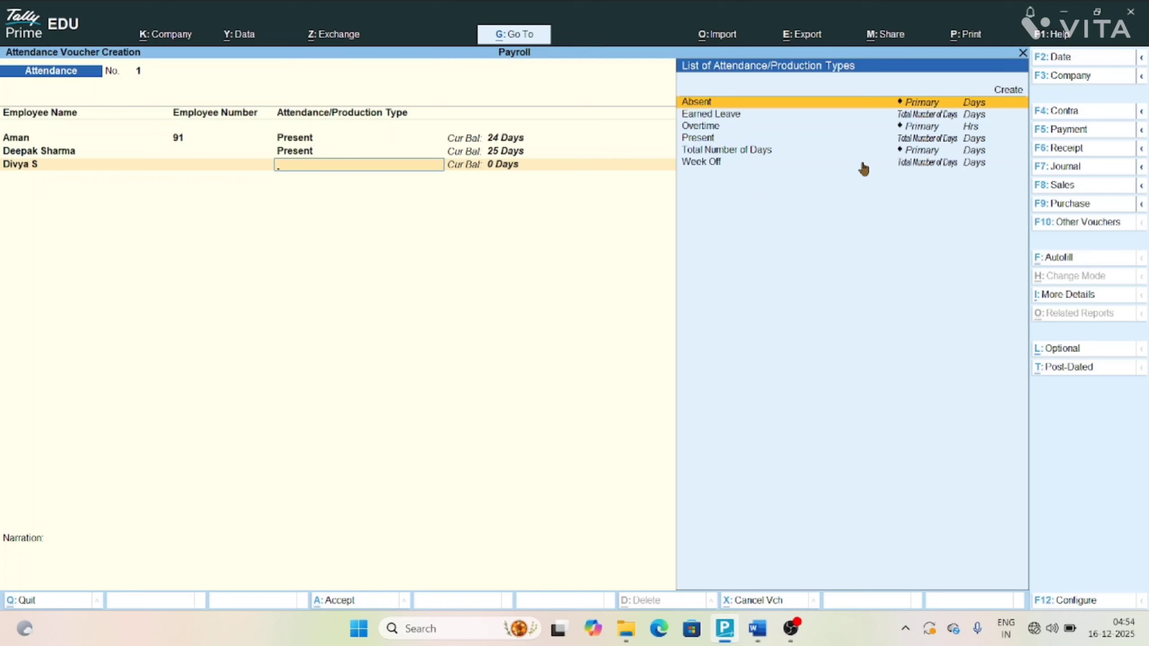
{"action": "key", "text": "Down"}
{"action": "key", "text": "Down"}
{"action": "key", "text": "Down"}
{"action": "key", "text": "Return"}
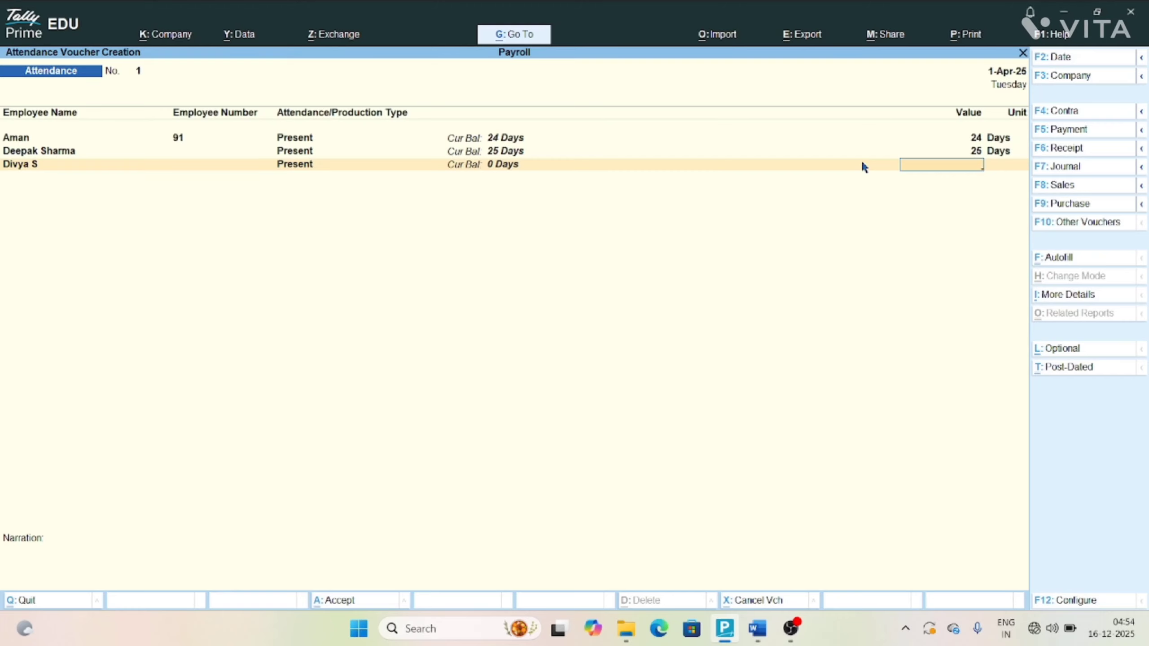
{"action": "type", "text": "26"}
{"action": "key", "text": "Return"}
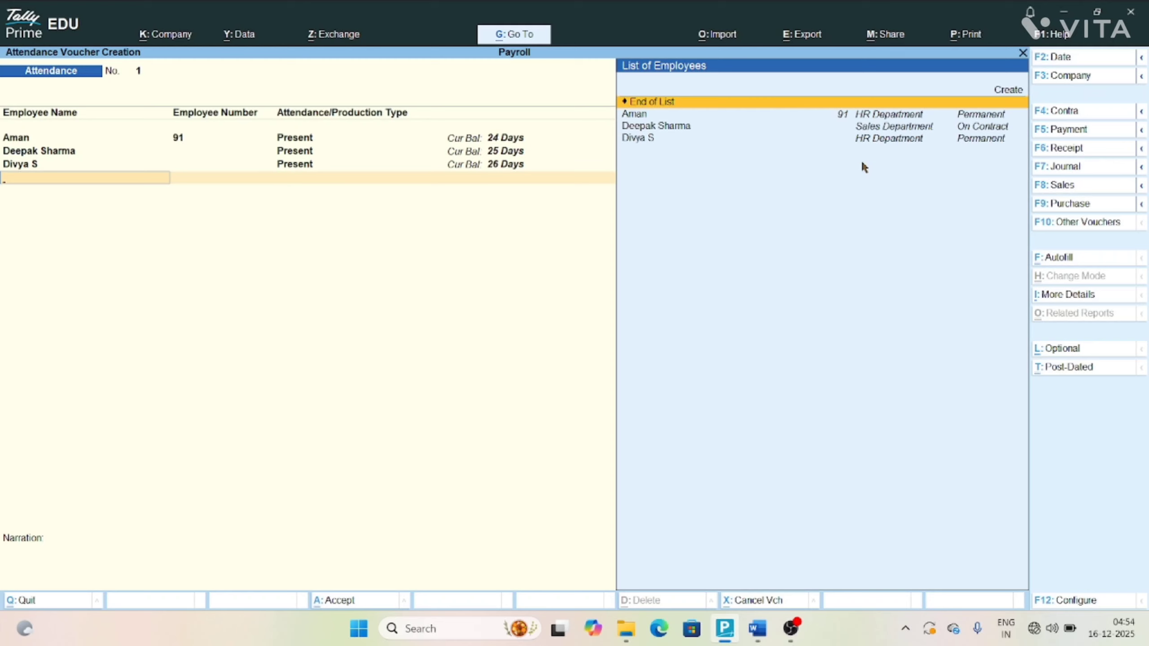
- End the employee list and save the present-days voucher without a narration
{"action": "key", "text": "Return"}
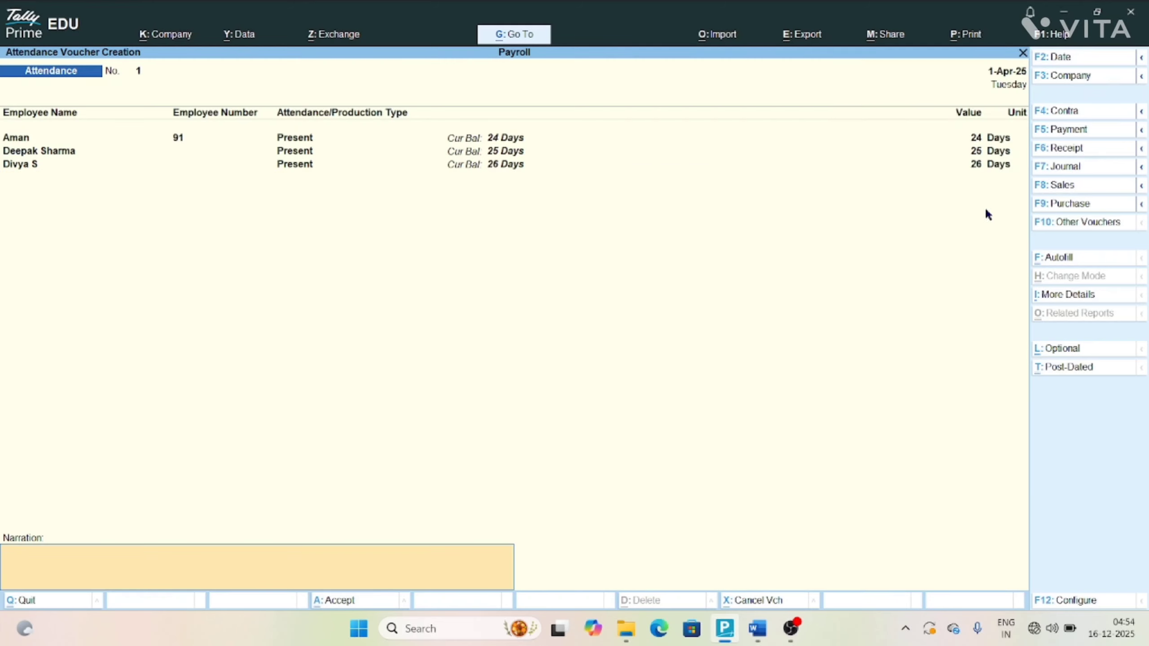
{"action": "key", "text": "Return"}
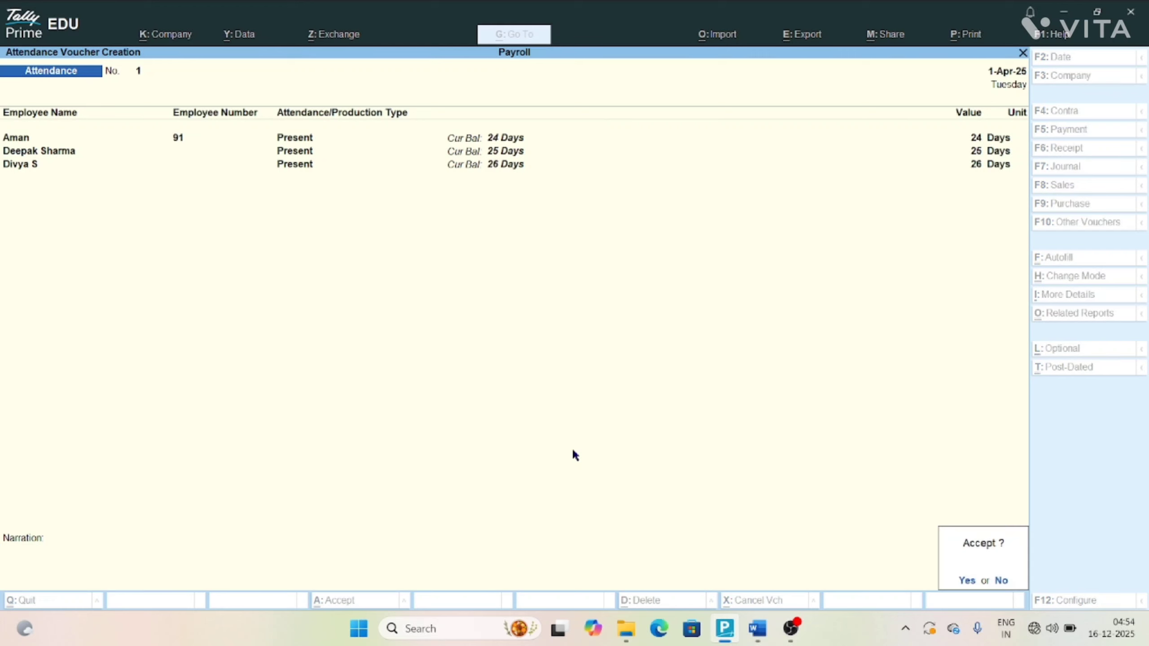
{"action": "key", "text": "Return"}
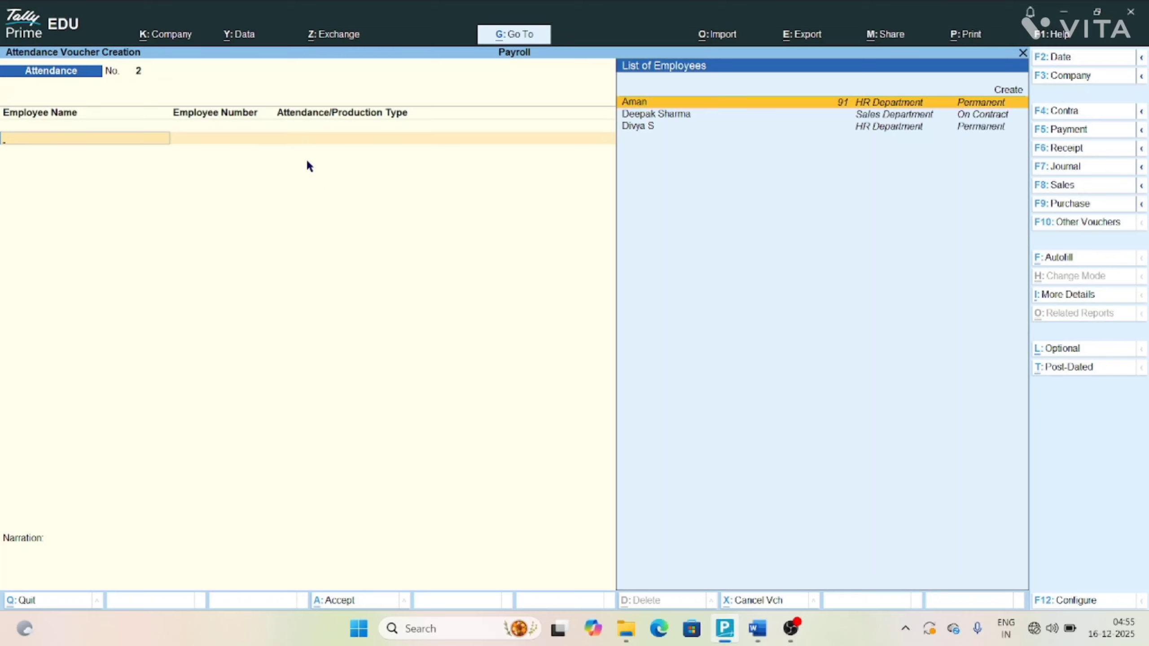
- Start an Attendance Autofill for the second voucher, covering All Items as employee category and group
{"action": "key", "text": "ctrl+f"}
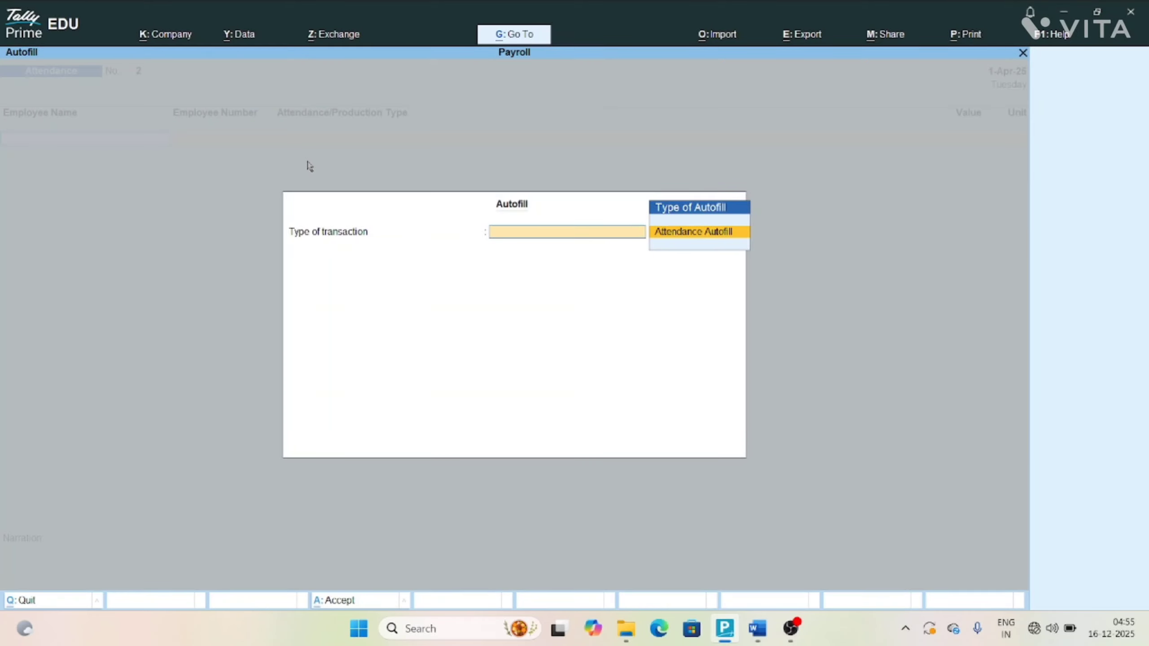
{"action": "key", "text": "Return"}
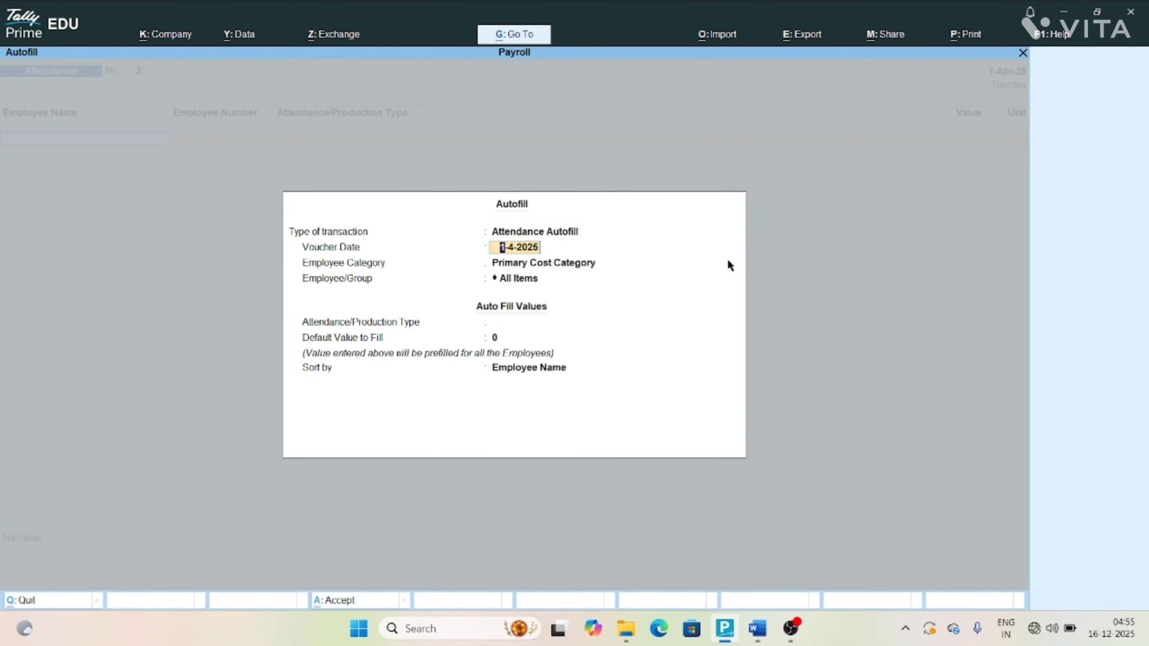
{"action": "left_click", "coordinate": [517, 265]}
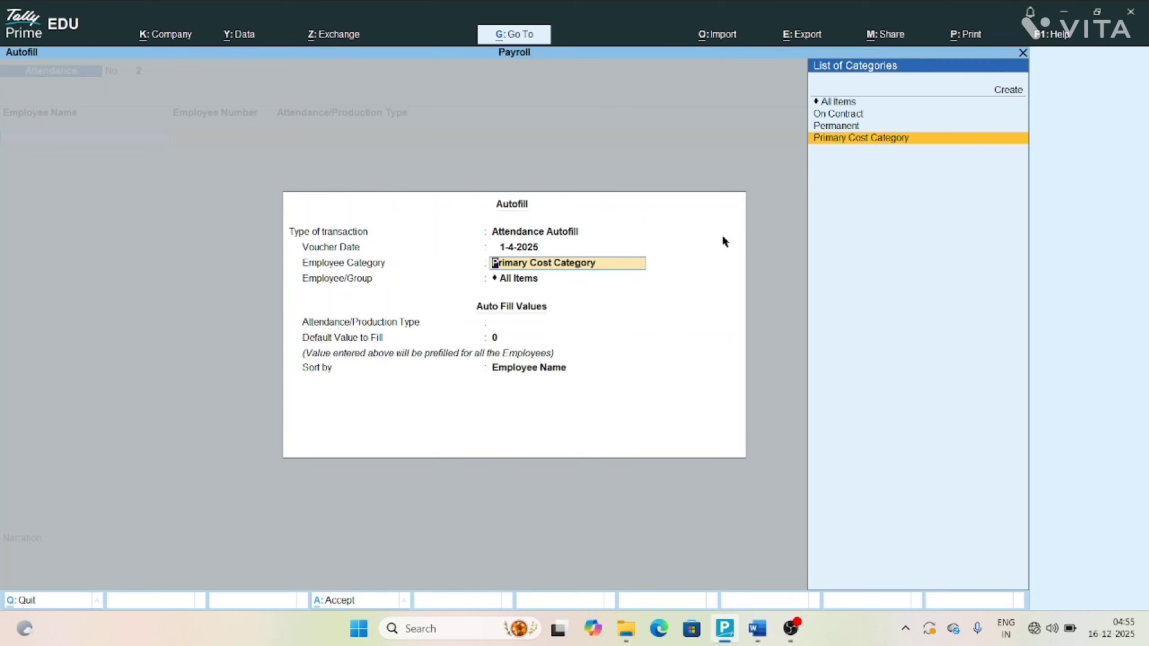
{"action": "key", "text": "Up"}
{"action": "key", "text": "Up"}
{"action": "key", "text": "Up"}
{"action": "key", "text": "Return"}
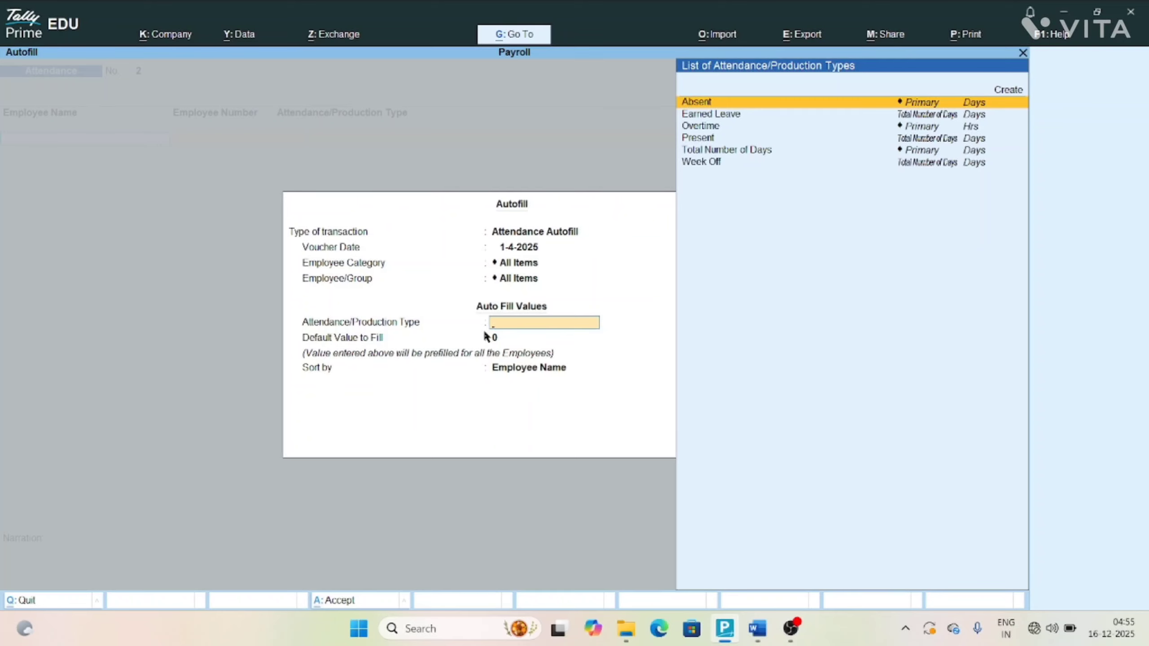
- Autofill the voucher with Week Off as attendance type and a default value of 4, sorted by Employee Name
{"action": "key", "text": "Down"}
{"action": "key", "text": "Down"}
{"action": "key", "text": "Down"}
{"action": "key", "text": "Down"}
{"action": "key", "text": "Down"}
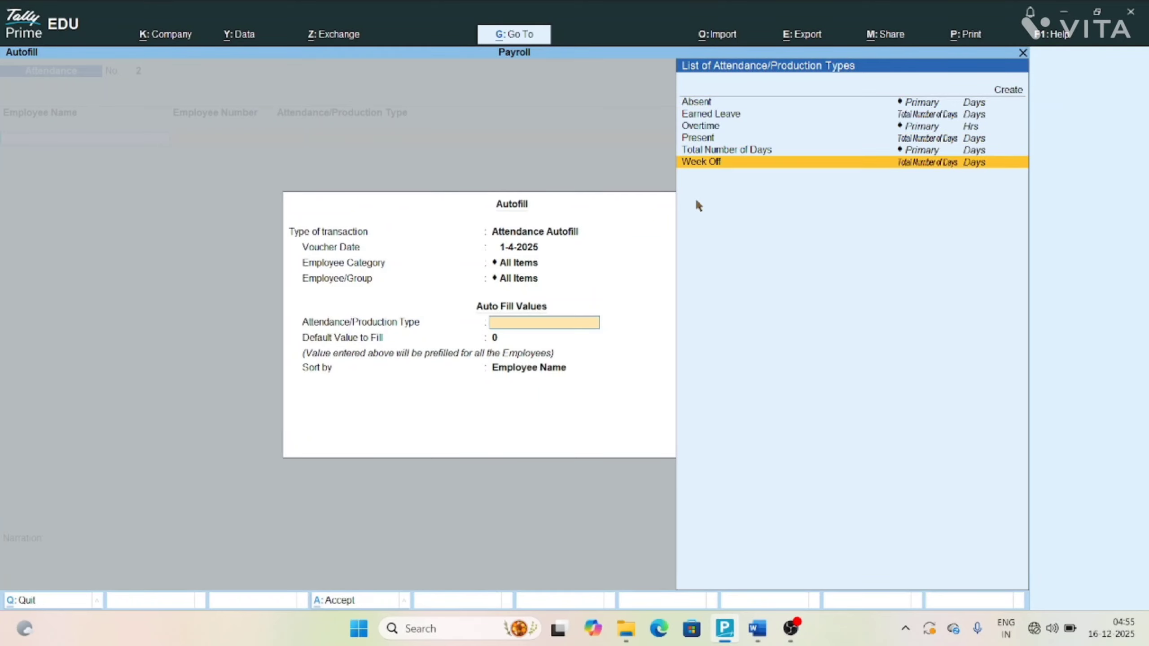
{"action": "key", "text": "Return"}
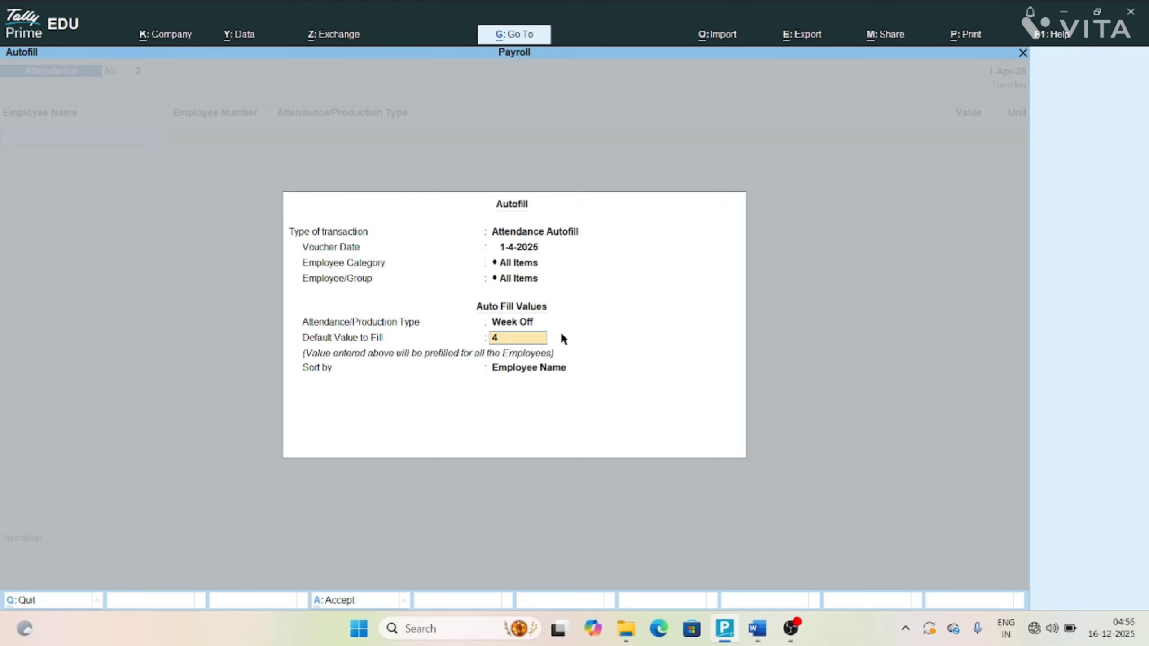
{"action": "key", "text": "Return"}
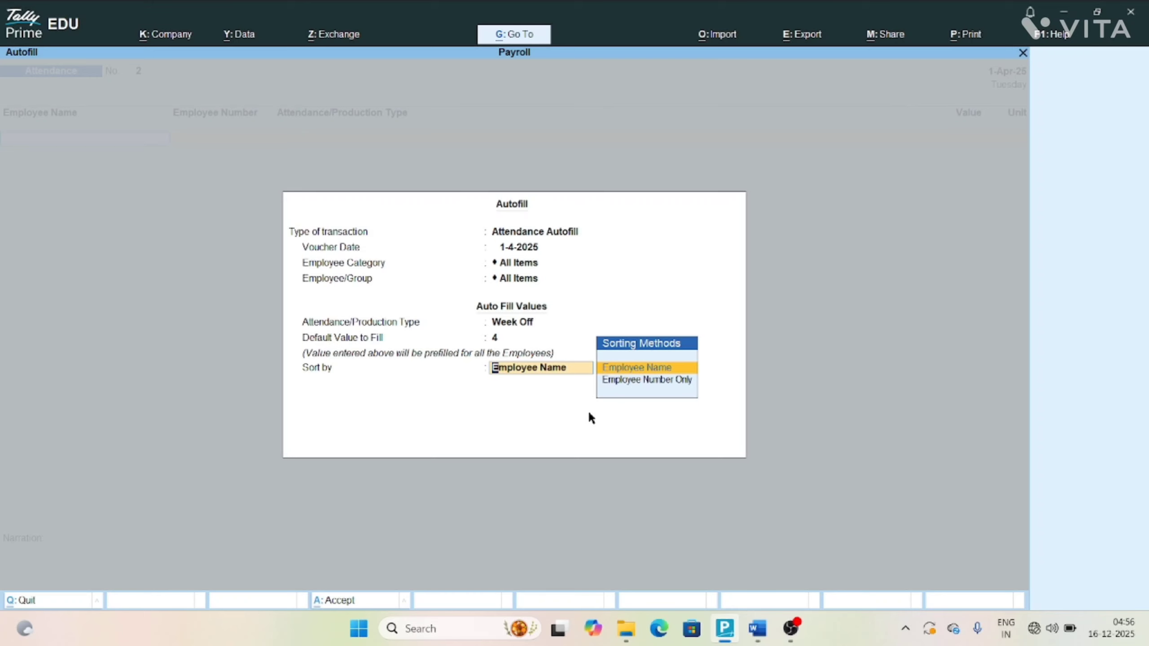
{"action": "key", "text": "Return"}
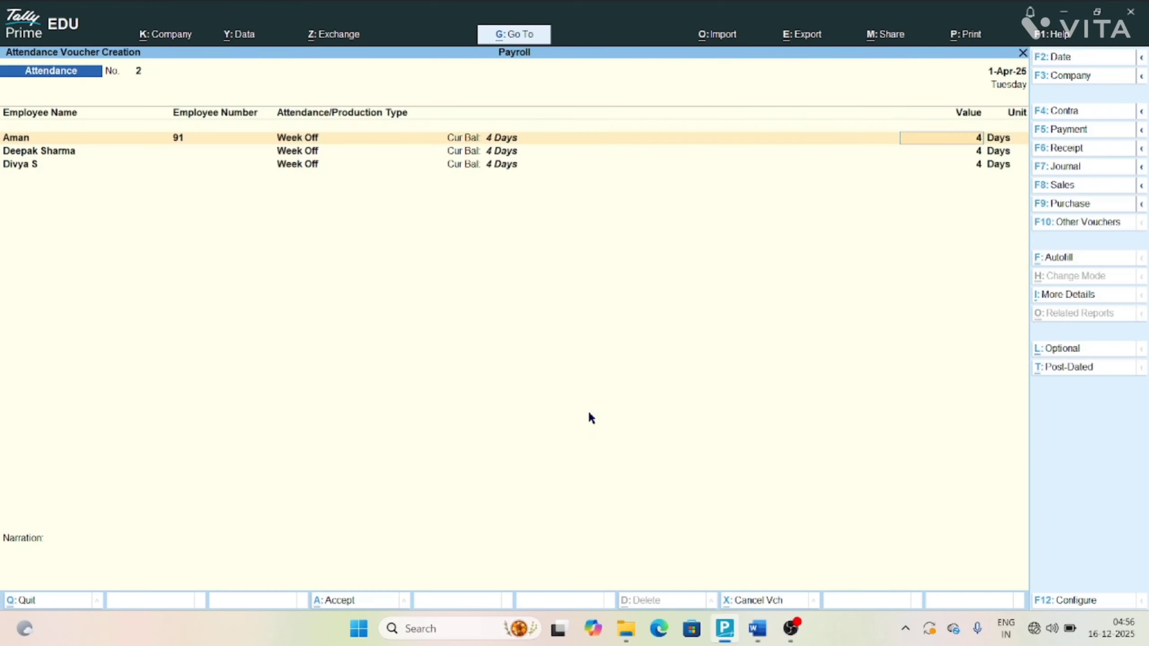
- Keep the autofilled Week Off values for all employees and save the voucher without a narration
{"action": "key", "text": "Down"}
{"action": "key", "text": "Down"}
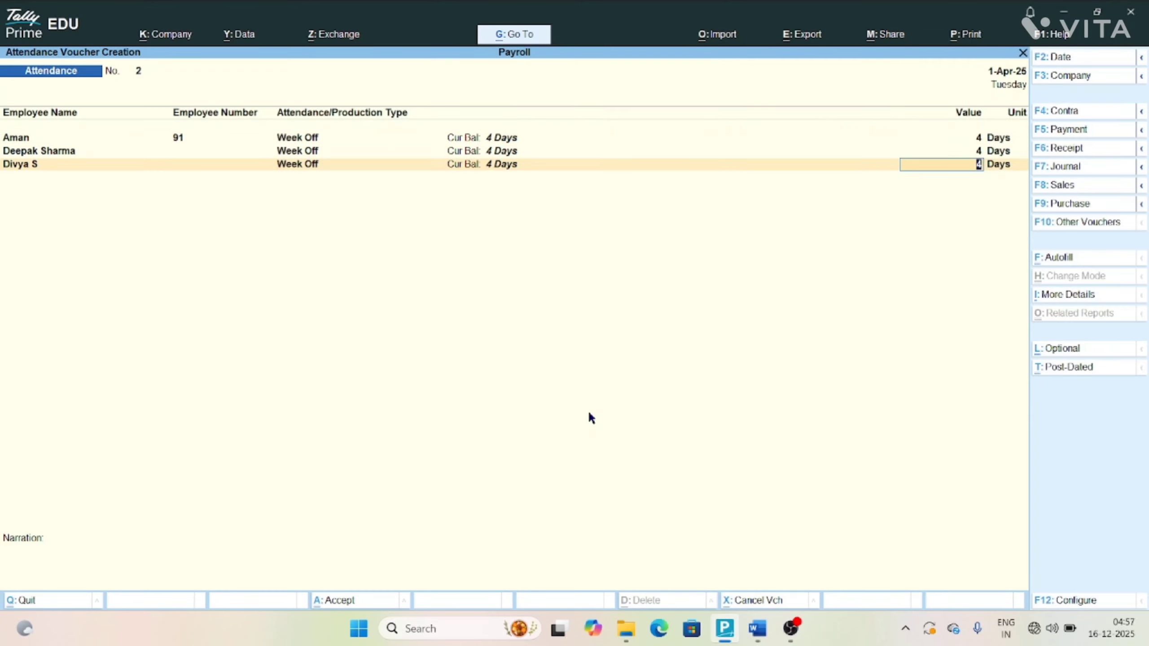
{"action": "key", "text": "Return"}
{"action": "key", "text": "Return"}
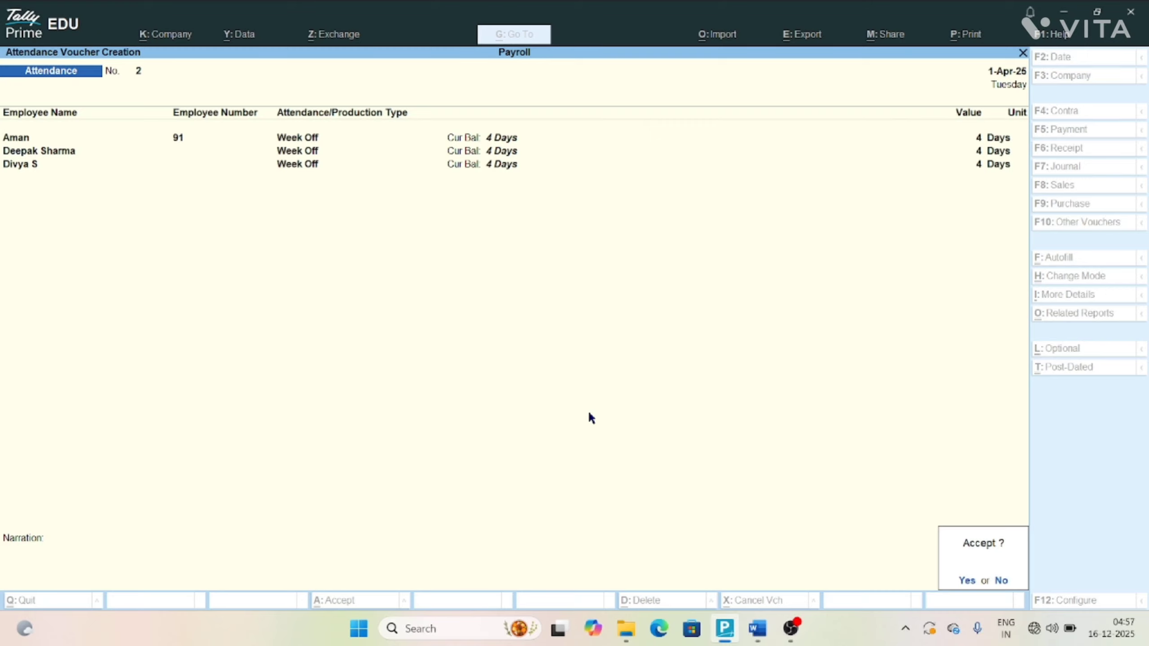
{"action": "key", "text": "Return"}
- Check the chapter outline in Word, and in TallyPrime's next attendance voucher enter 2 Earned Leave days for the first HR Department employee
{"action": "key", "text": "alt+Tab"}
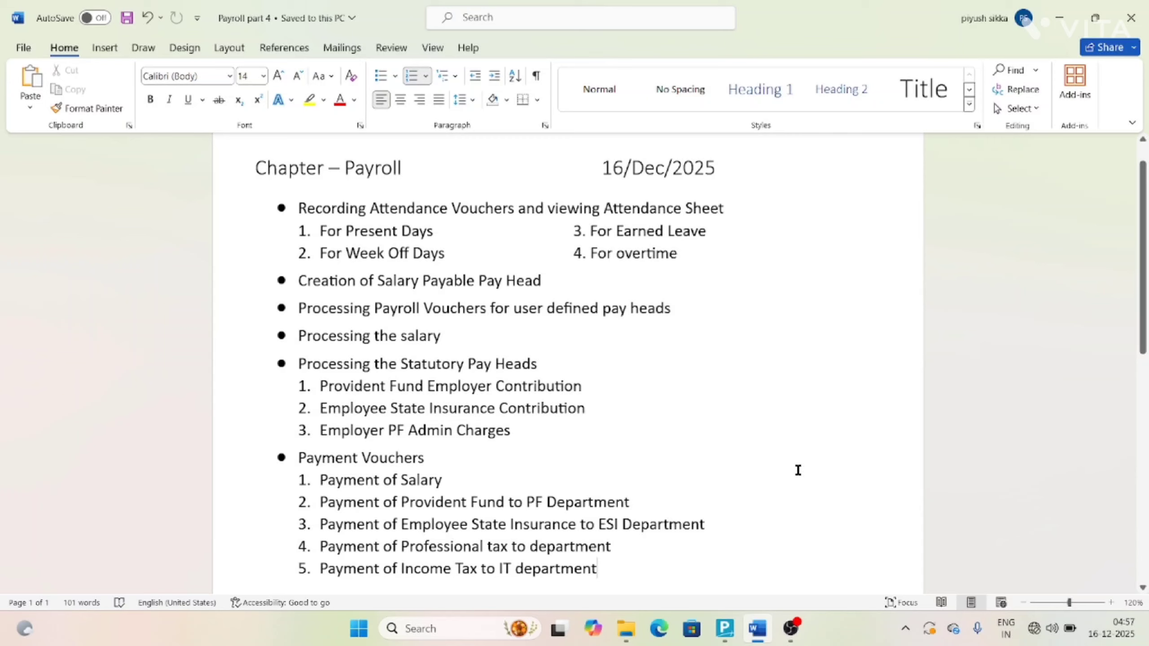
{"action": "left_click", "coordinate": [716, 632]}
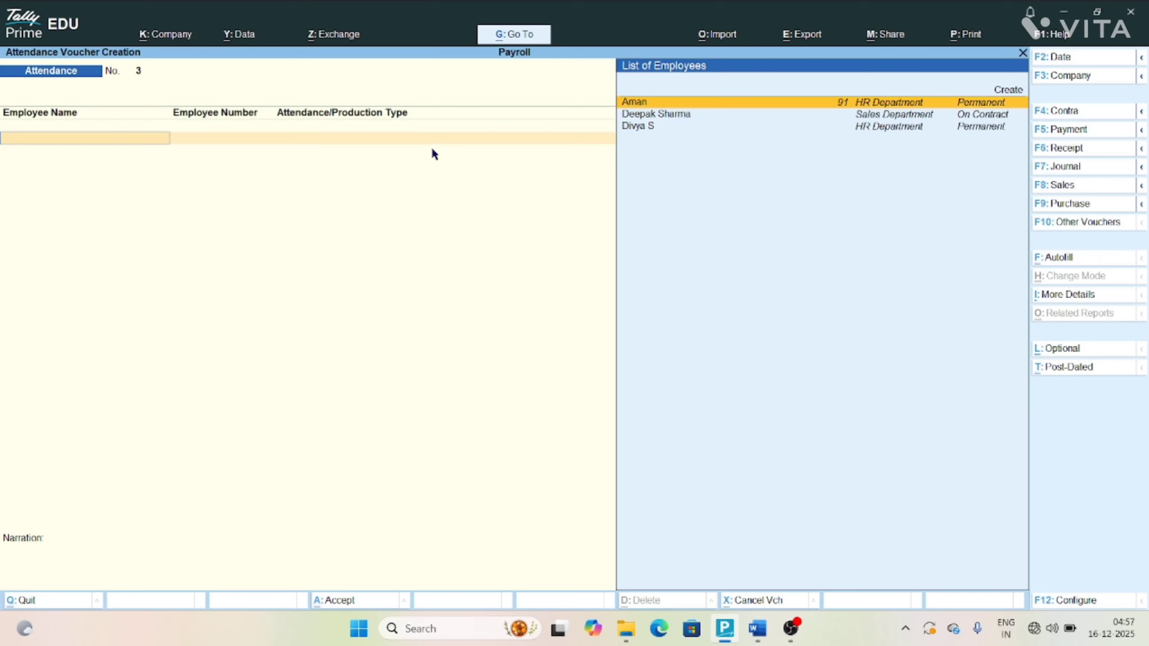
{"action": "key", "text": "Return"}
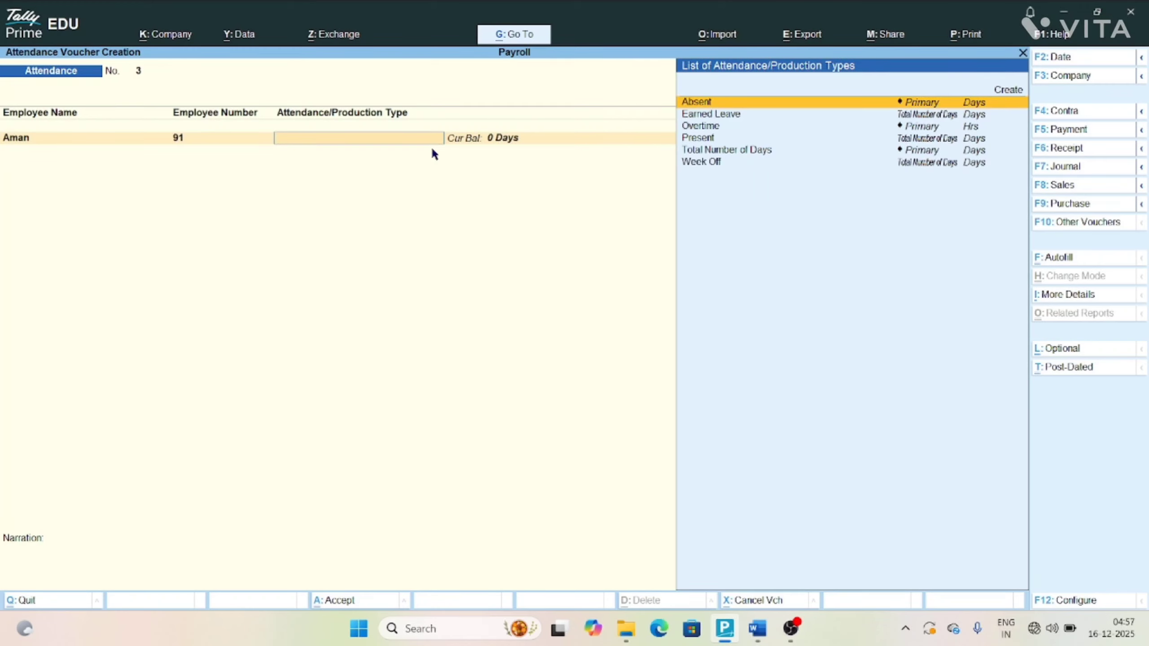
{"action": "key", "text": "Down"}
{"action": "key", "text": "Return"}
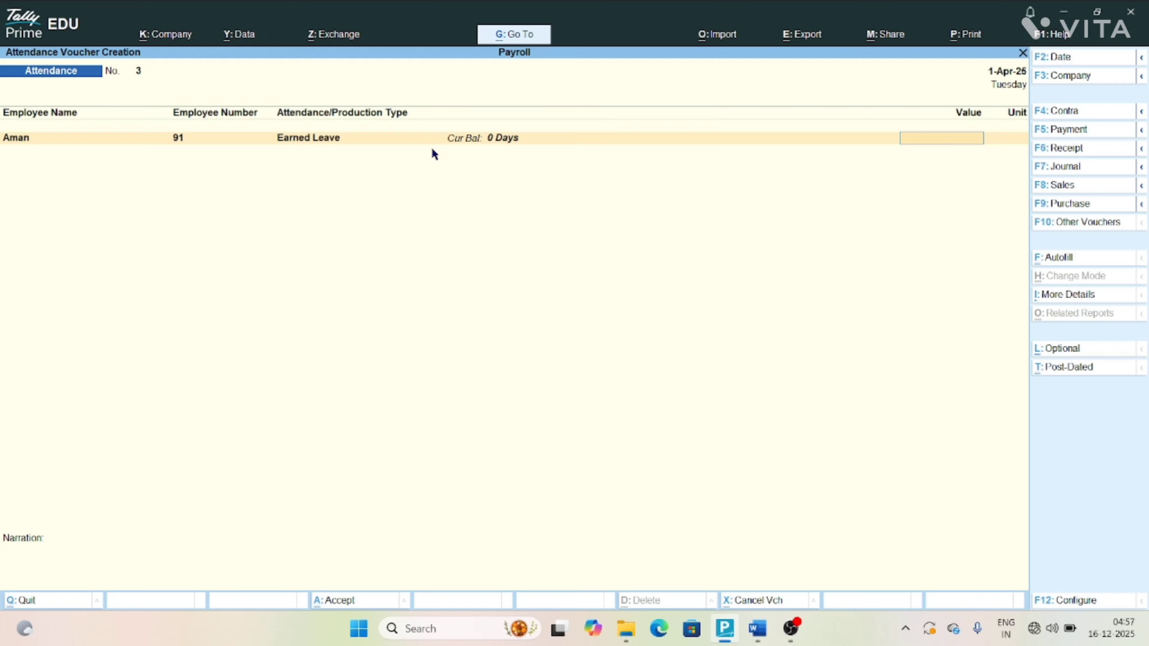
{"action": "type", "text": "2"}
{"action": "key", "text": "Return"}
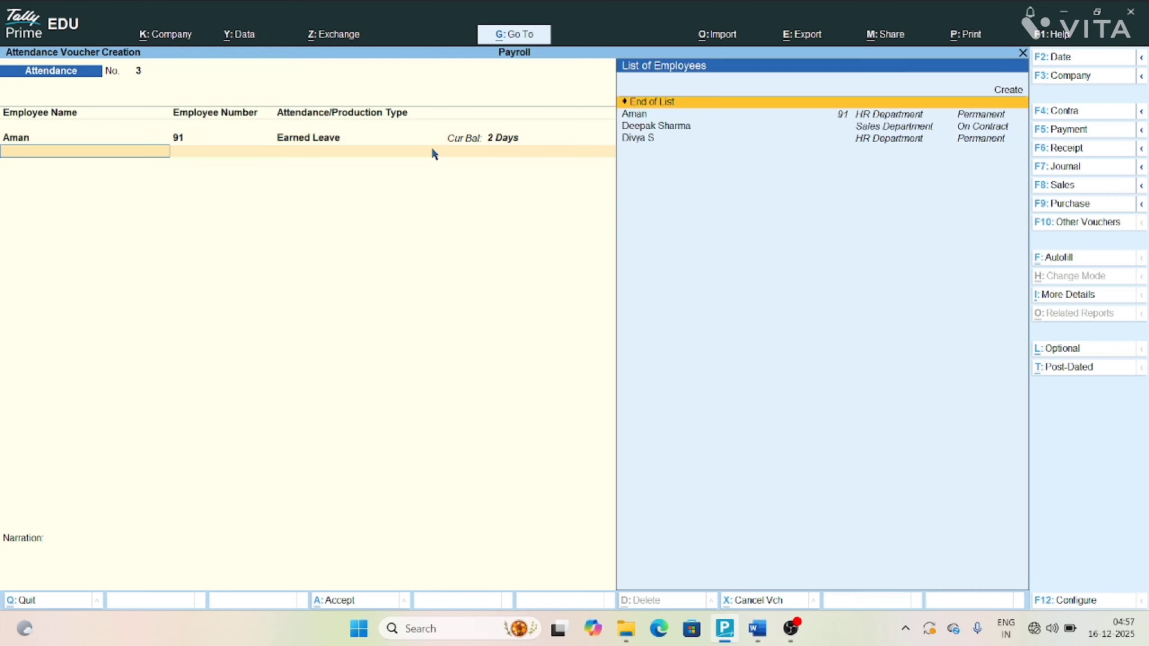
{"action": "key", "text": "Down"}
{"action": "key", "text": "Down"}
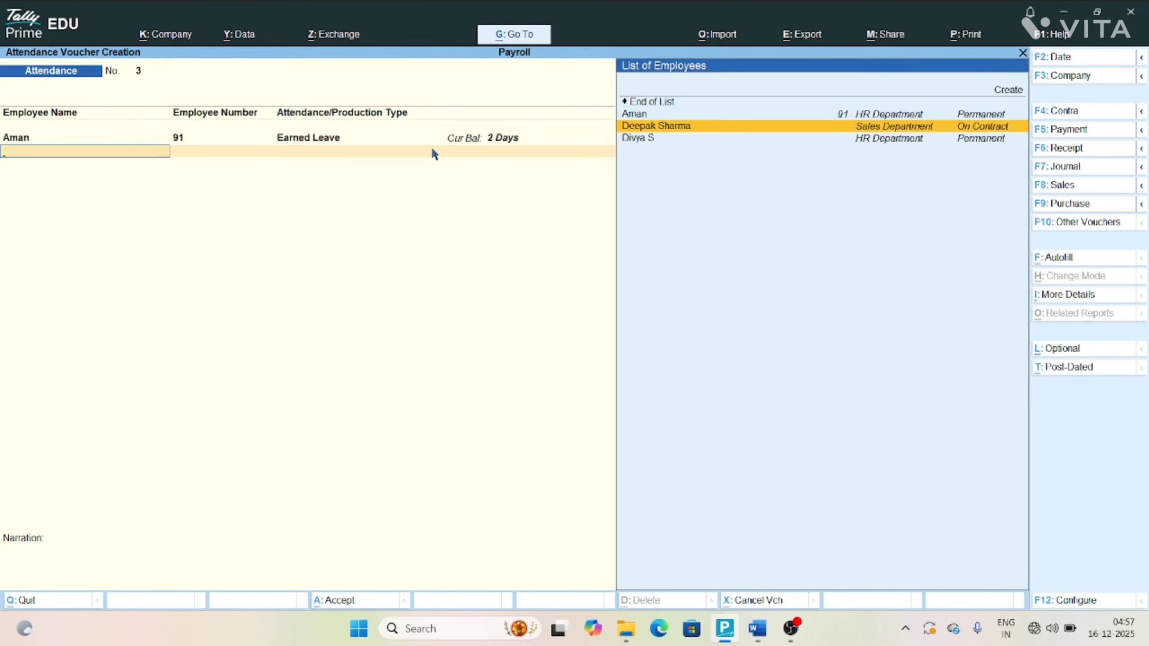
{"action": "key", "text": "Return"}
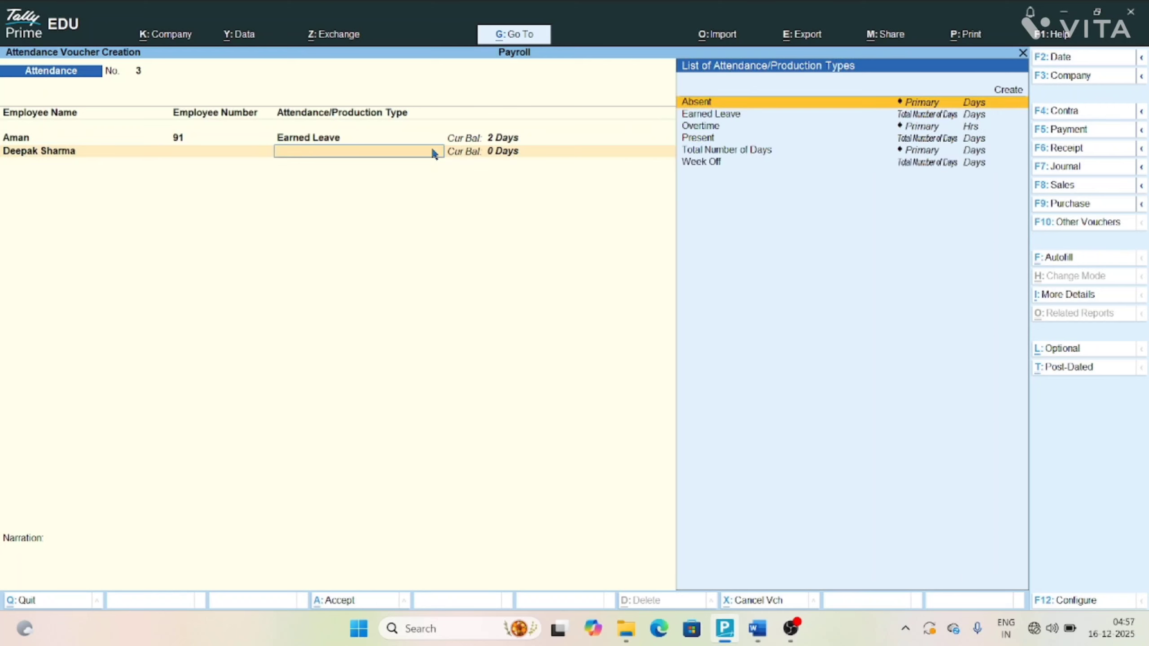
{"action": "key", "text": "Down"}
{"action": "key", "text": "Down"}
{"action": "key", "text": "Down"}
{"action": "key", "text": "BackSpace"}
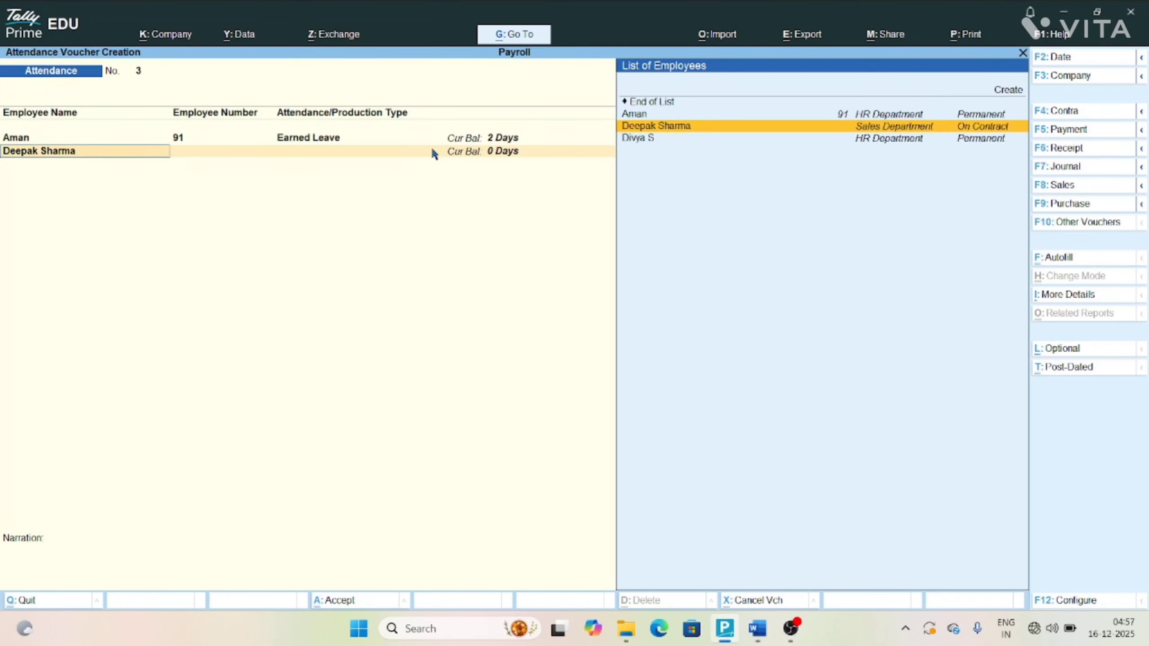
{"action": "key", "text": "BackSpace"}
{"action": "key", "text": "Return"}
{"action": "key", "text": "Return"}
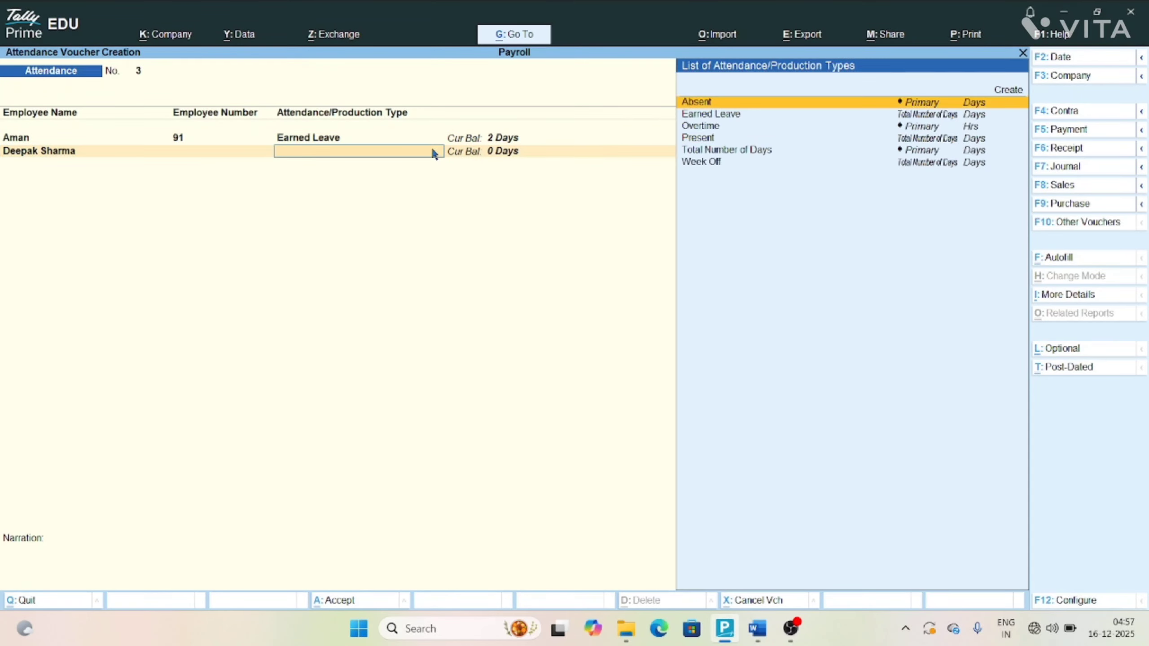
{"action": "key", "text": "BackSpace"}
- Enter 1 Earned Leave day for the second HR Department employee and save the voucher without a narration
{"action": "key", "text": "Down"}
{"action": "key", "text": "Return"}
{"action": "key", "text": "Down"}
{"action": "key", "text": "Return"}
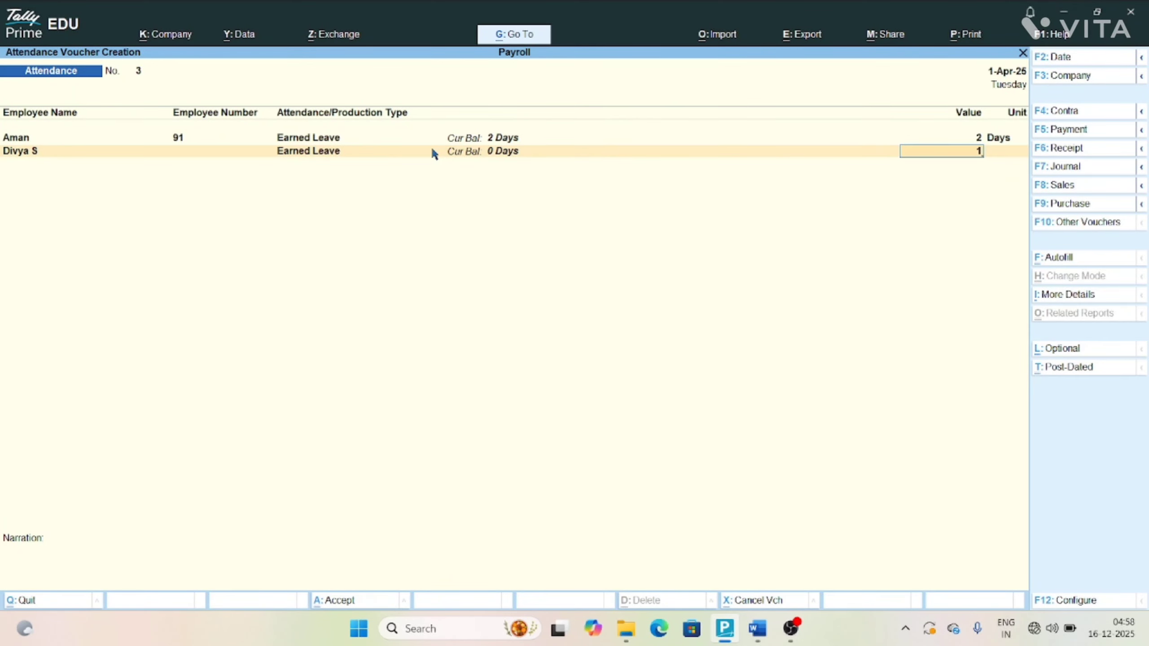
{"action": "key", "text": "Return"}
{"action": "key", "text": "Return"}
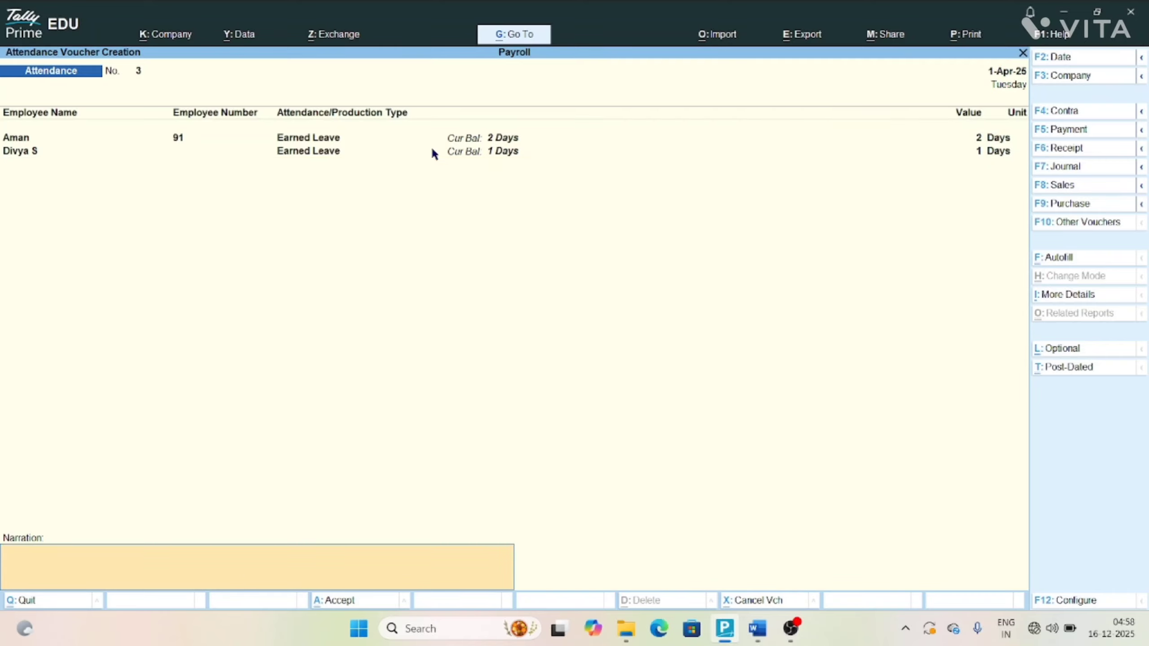
{"action": "key", "text": "Return"}
{"action": "key", "text": "Return"}
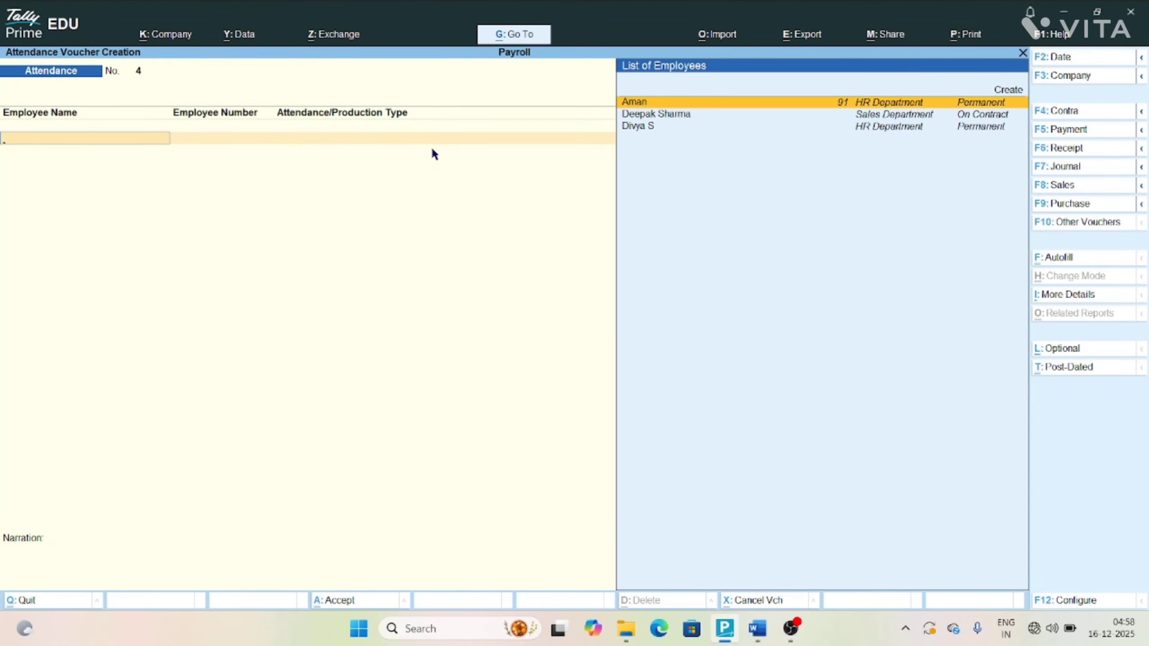
- Start an Attendance Autofill for the fourth voucher, covering All Items as employee category and group
{"action": "key", "text": "ctrl+f"}
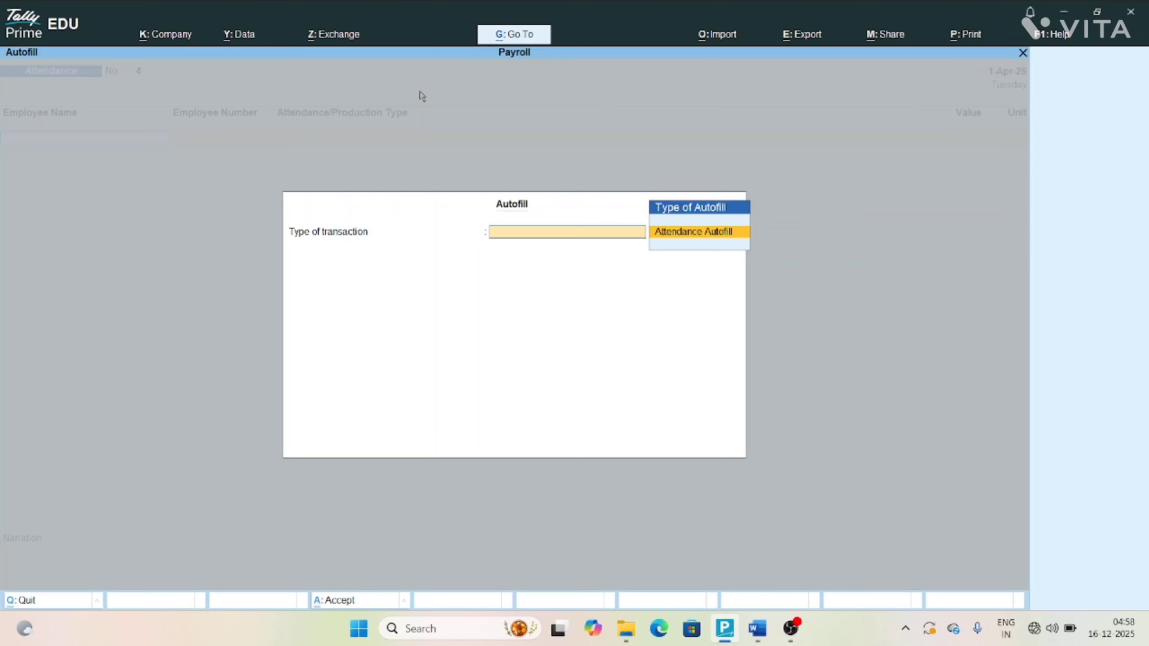
{"action": "key", "text": "Return"}
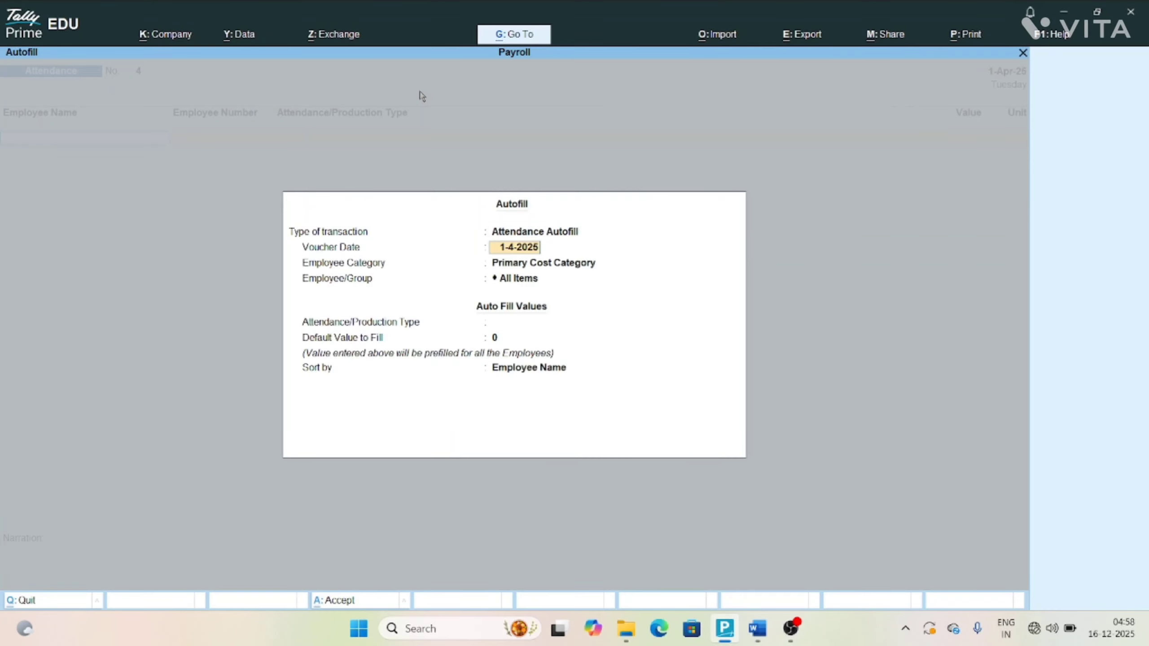
{"action": "key", "text": "Return"}
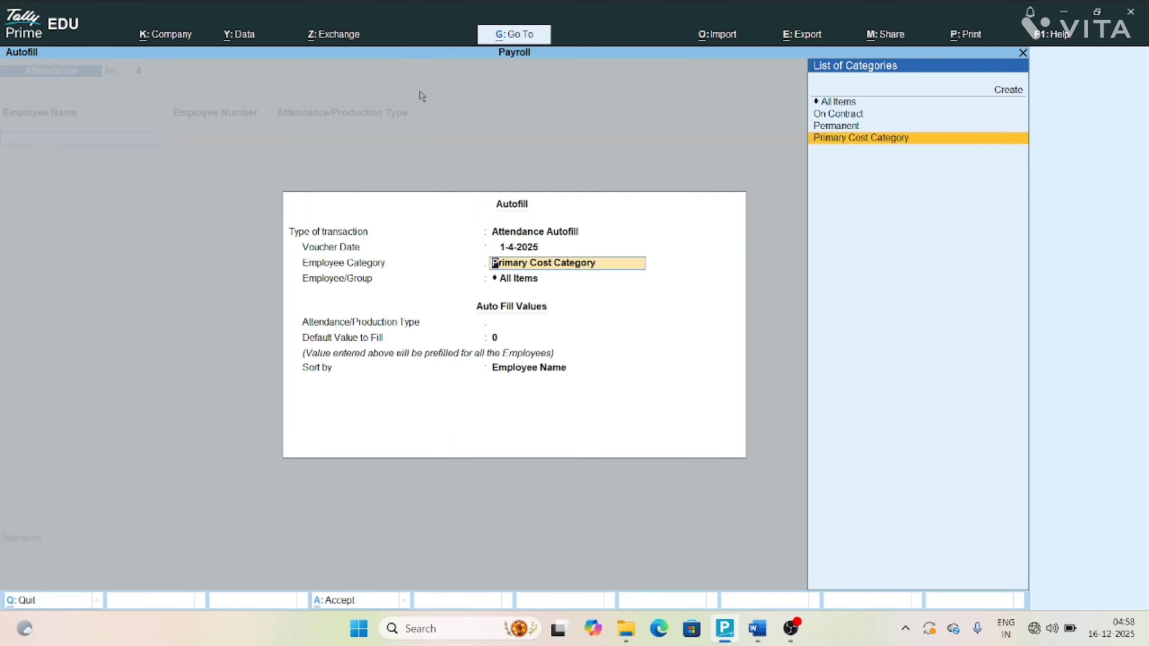
{"action": "key", "text": "Up"}
{"action": "key", "text": "Up"}
{"action": "key", "text": "Up"}
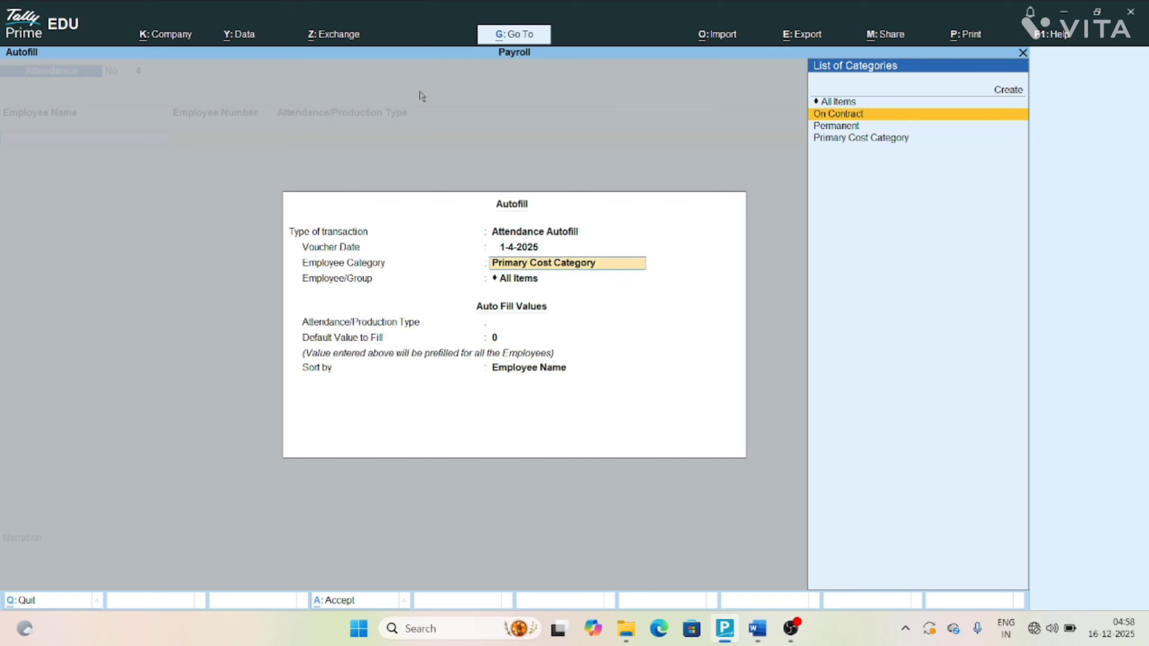
{"action": "key", "text": "Return"}
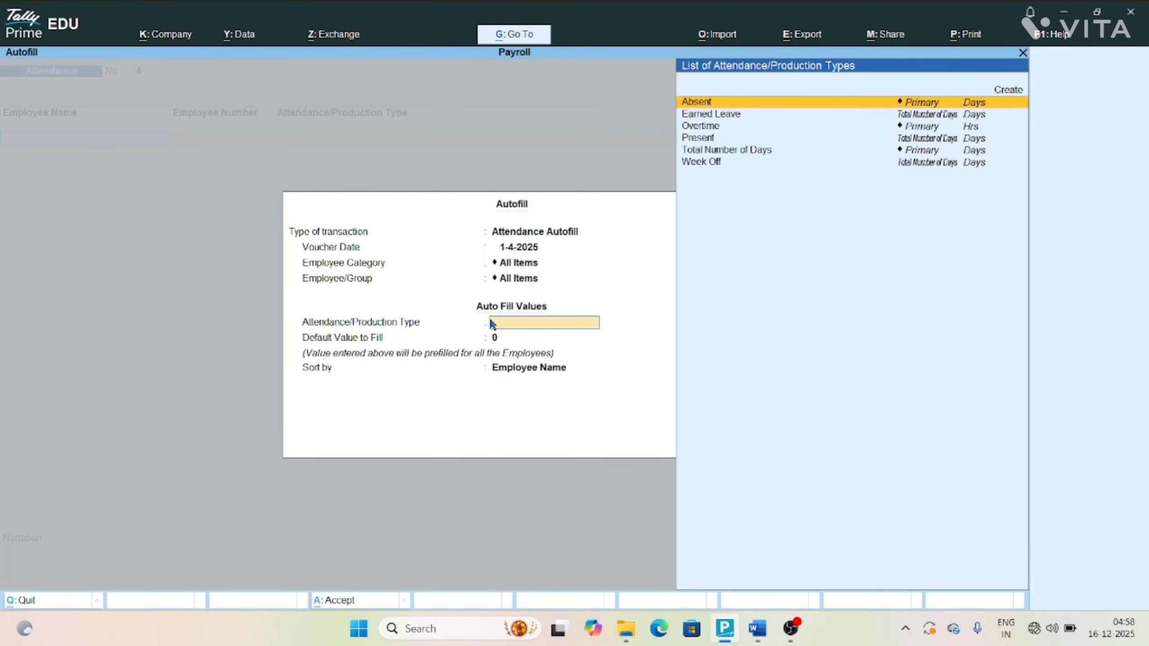
- Autofill the voucher with Overtime as attendance type and a default value of 5, sorted by Employee Name
{"action": "key", "text": "Down"}
{"action": "key", "text": "Down"}
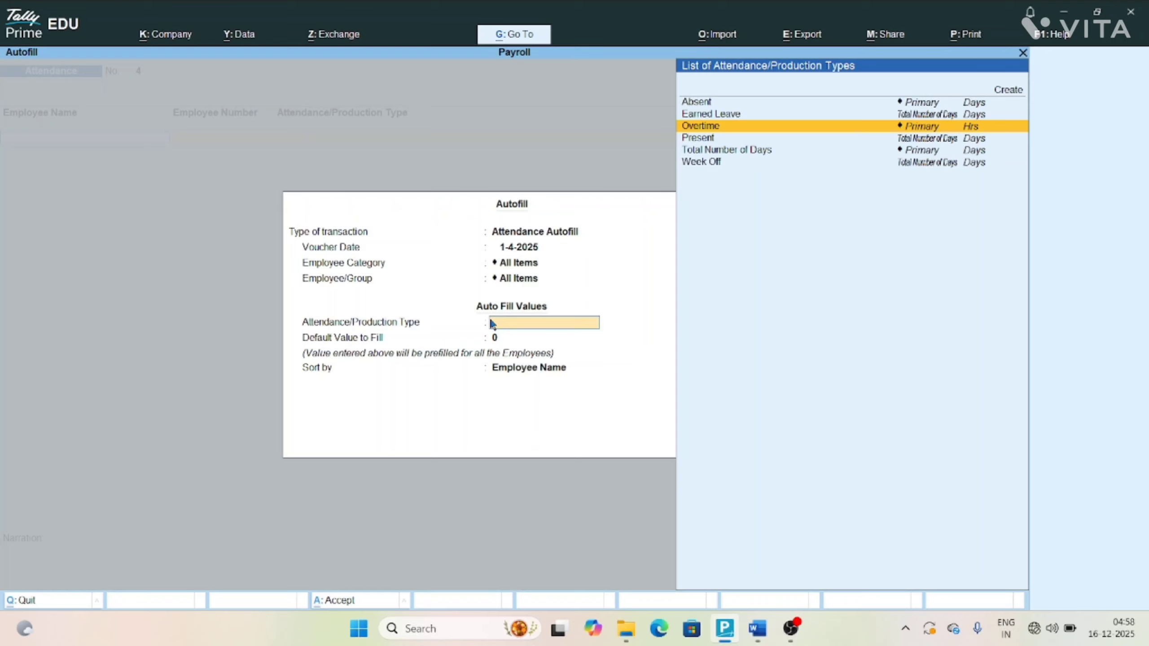
{"action": "key", "text": "Return"}
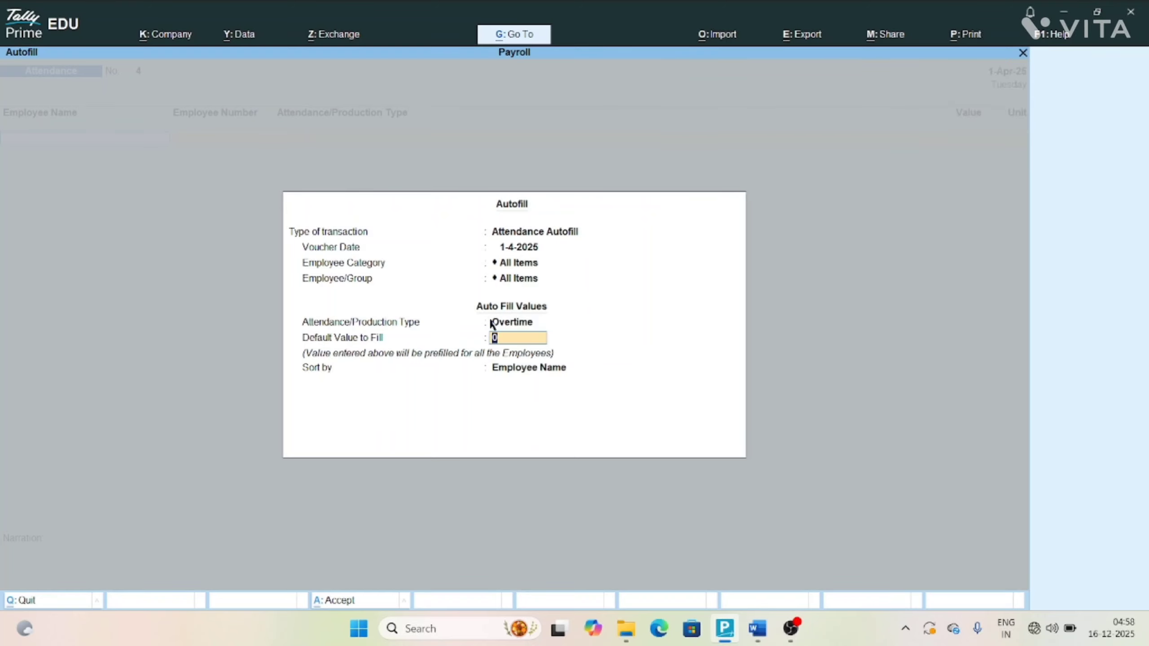
{"action": "key", "text": "Return"}
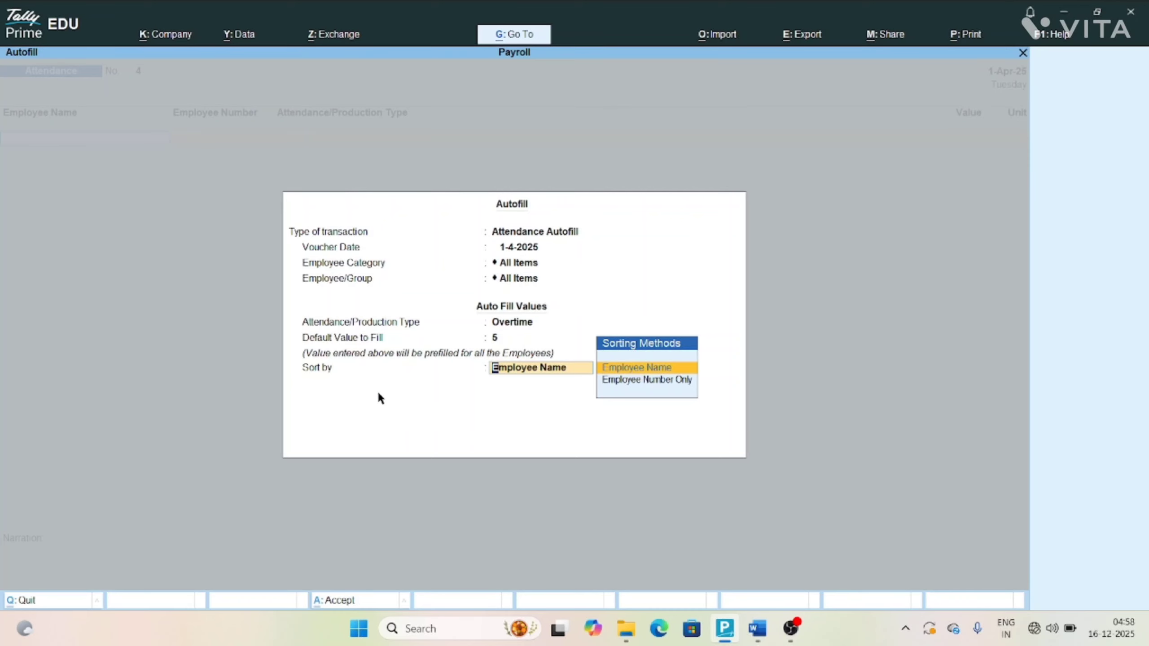
{"action": "key", "text": "Return"}
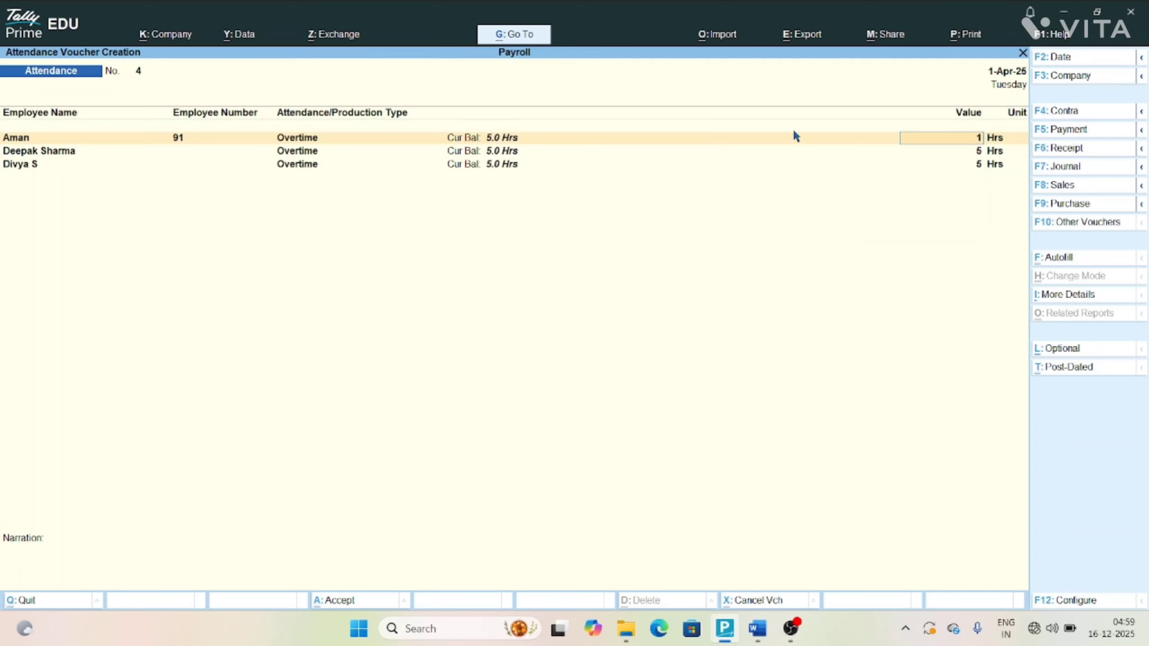
- Set the first employee's overtime to 10 hours, keep the autofilled hours for the other employees, and save the voucher without a narration
{"action": "type", "text": "10"}
{"action": "key", "text": "Return"}
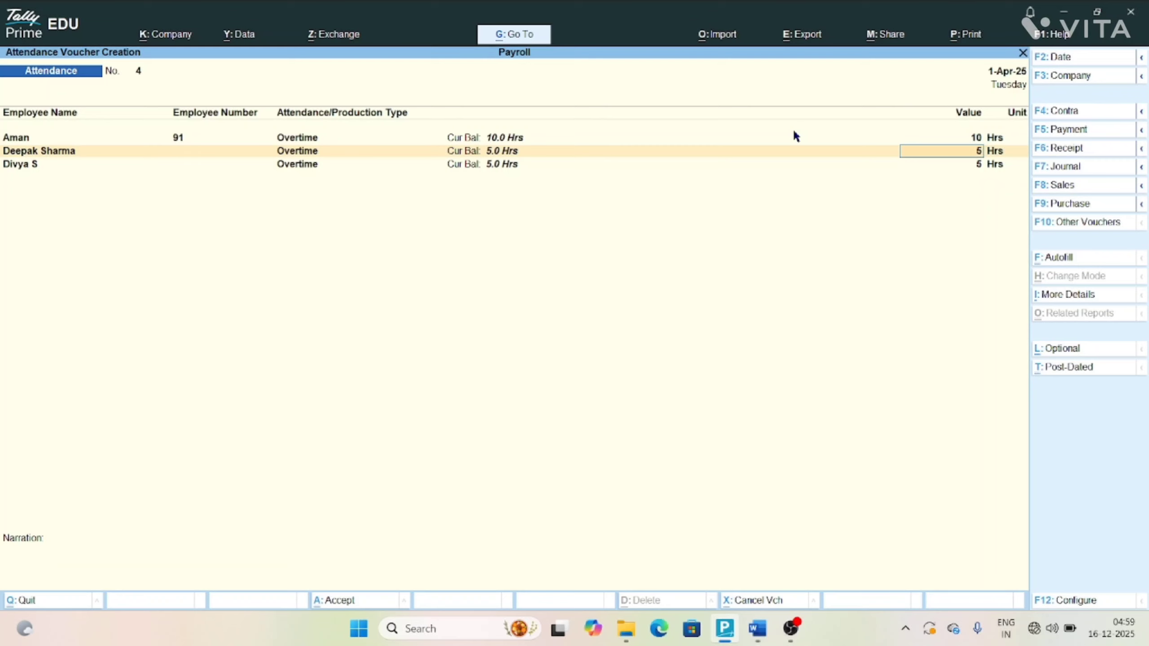
{"action": "key", "text": "Return"}
{"action": "key", "text": "Return"}
{"action": "key", "text": "Return"}
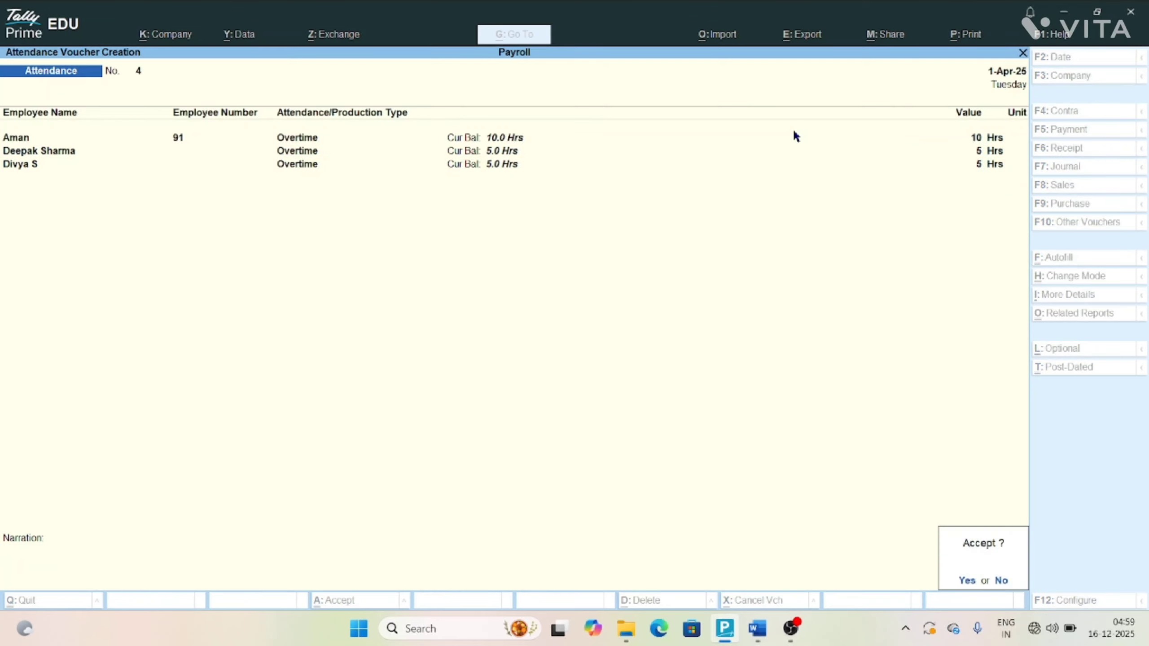
{"action": "key", "text": "Return"}
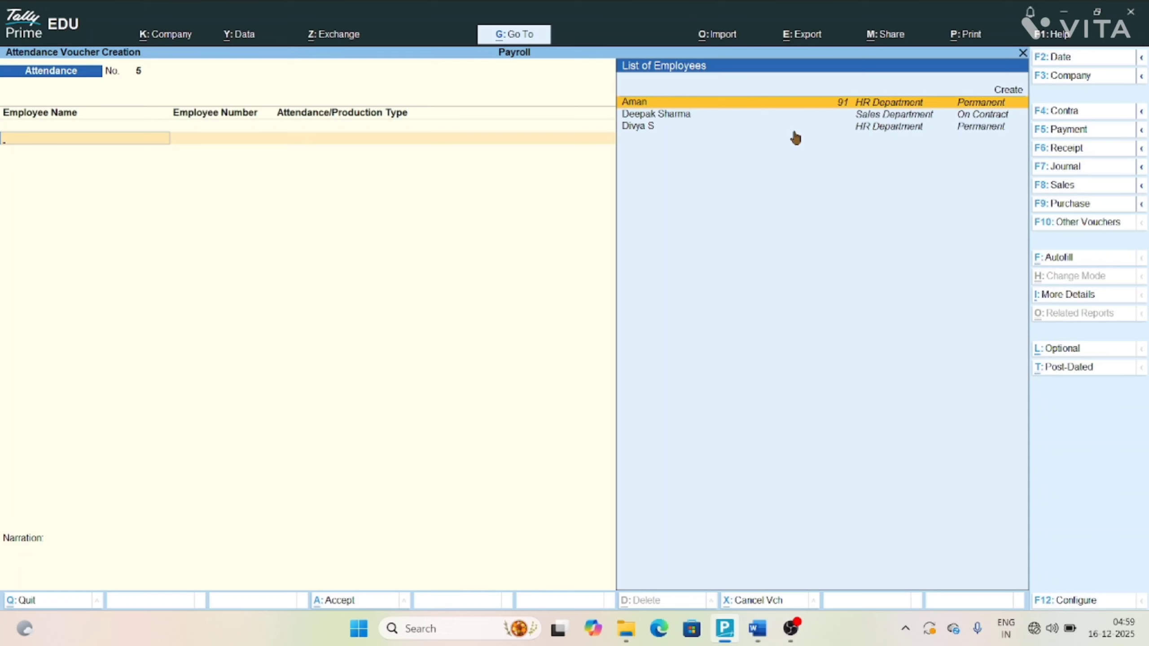
- Review the Attendance Sheet for all employees, and return to the Gateway of Tally, abandoning the blank fifth voucher
{"action": "key", "text": "alt+g"}
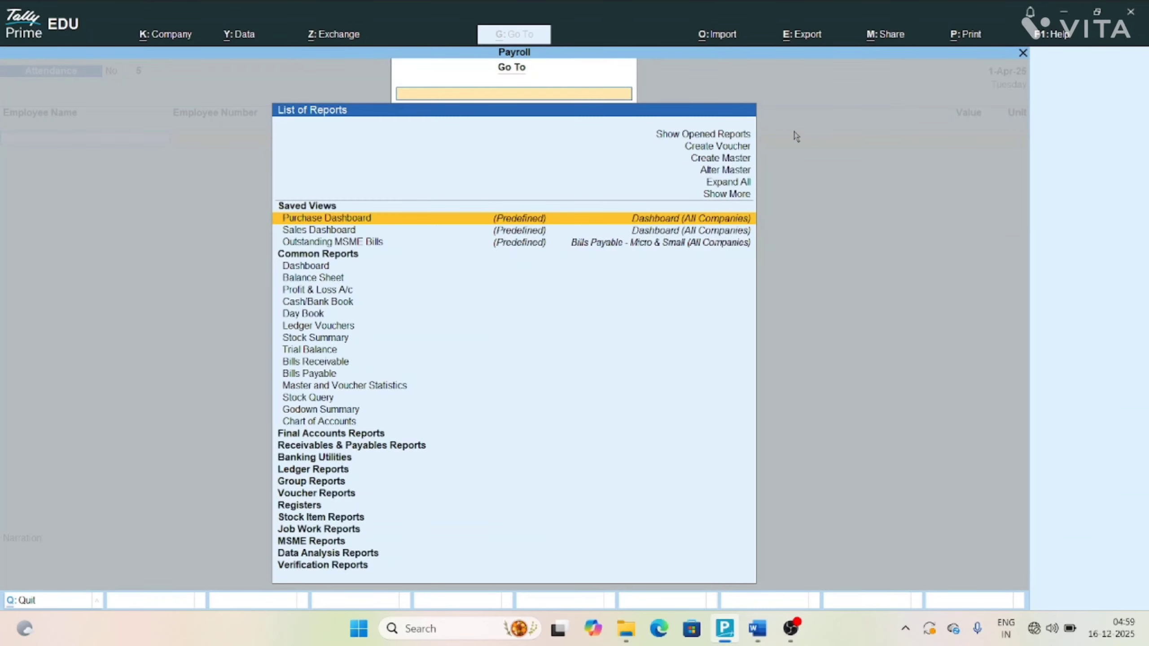
{"action": "type", "text": "Att"}
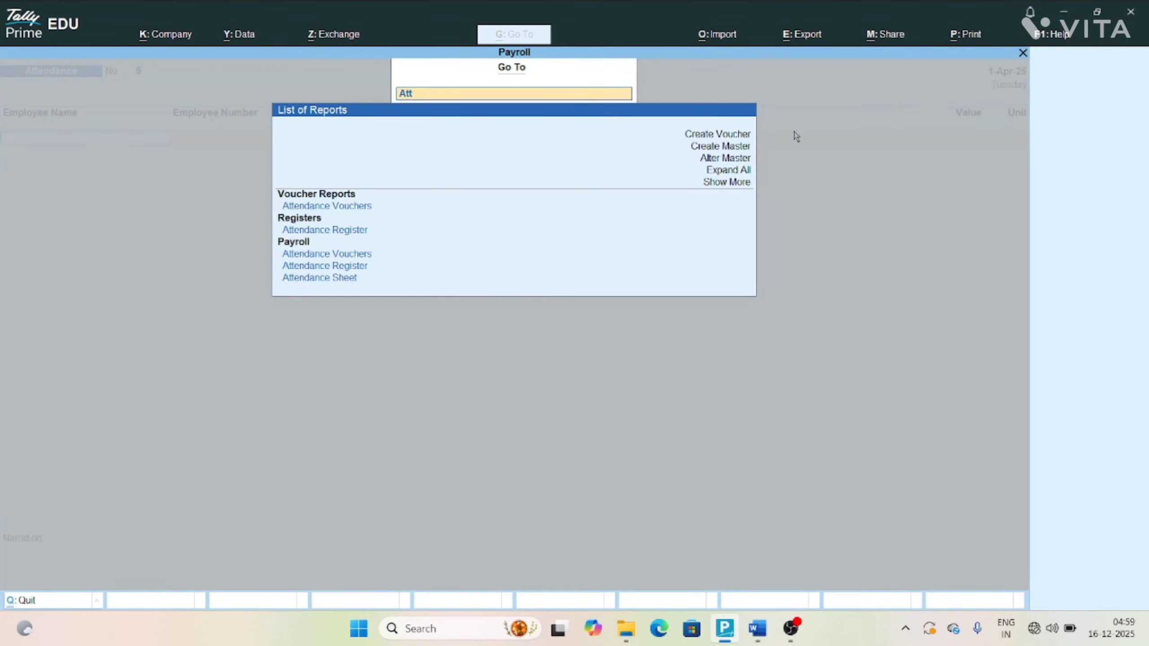
{"action": "key", "text": "Down"}
{"action": "key", "text": "Down"}
{"action": "key", "text": "Down"}
{"action": "key", "text": "Down"}
{"action": "key", "text": "Down"}
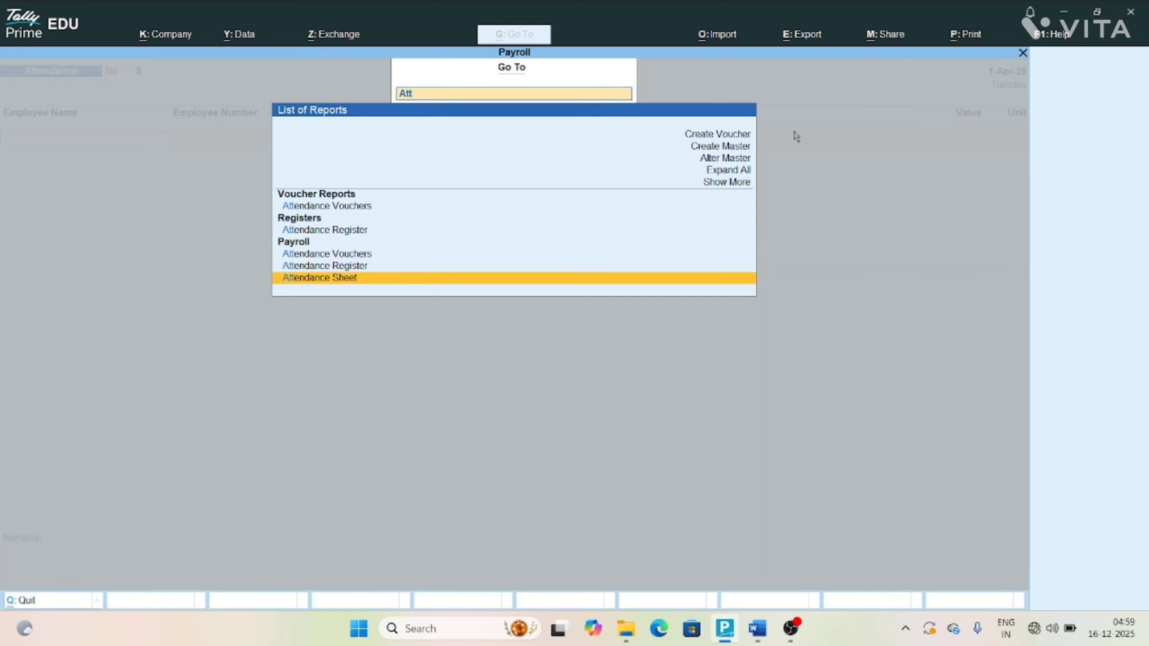
{"action": "key", "text": "Return"}
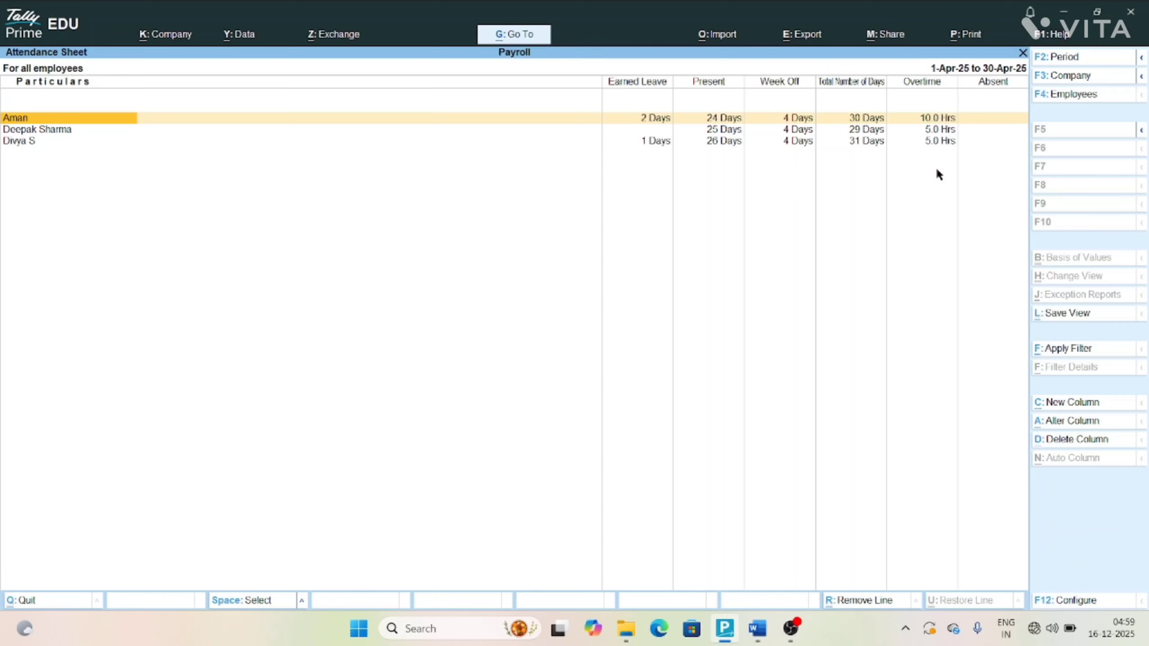
{"action": "key", "text": "Escape"}
{"action": "key", "text": "Escape"}
{"action": "key", "text": "y"}
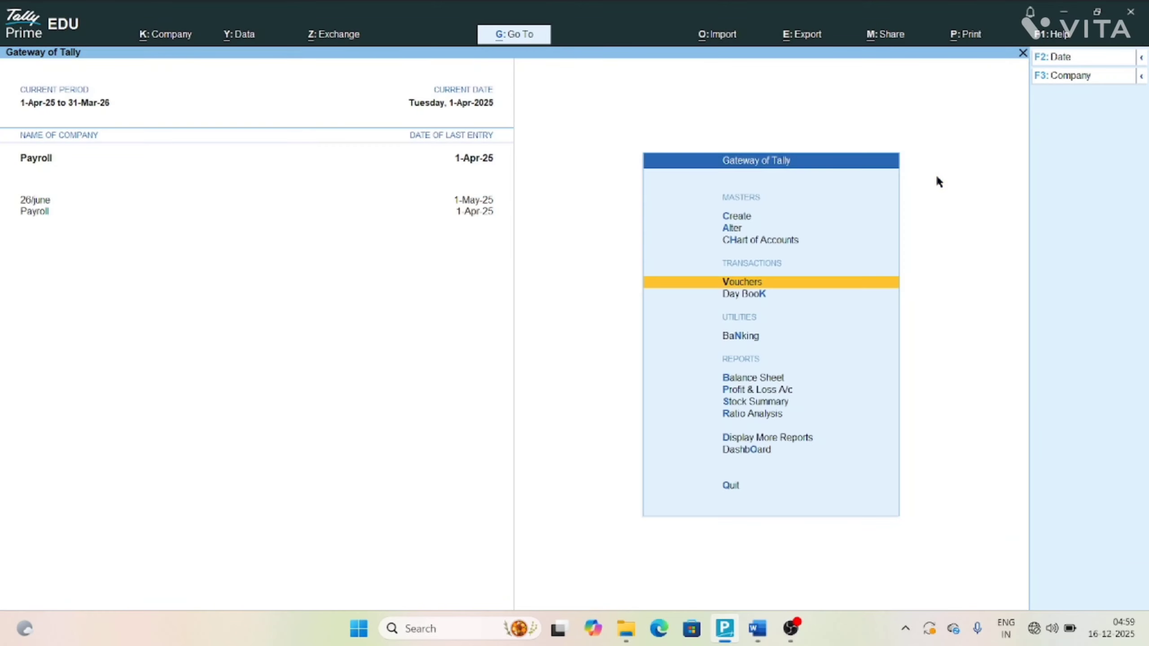
- View the Attendance Sheet again by way of the payroll reports, and return to the Gateway of Tally
{"action": "key", "text": "Down"}
{"action": "key", "text": "Down"}
{"action": "key", "text": "Down"}
{"action": "key", "text": "Down"}
{"action": "key", "text": "Down"}
{"action": "key", "text": "Down"}
{"action": "key", "text": "Down"}
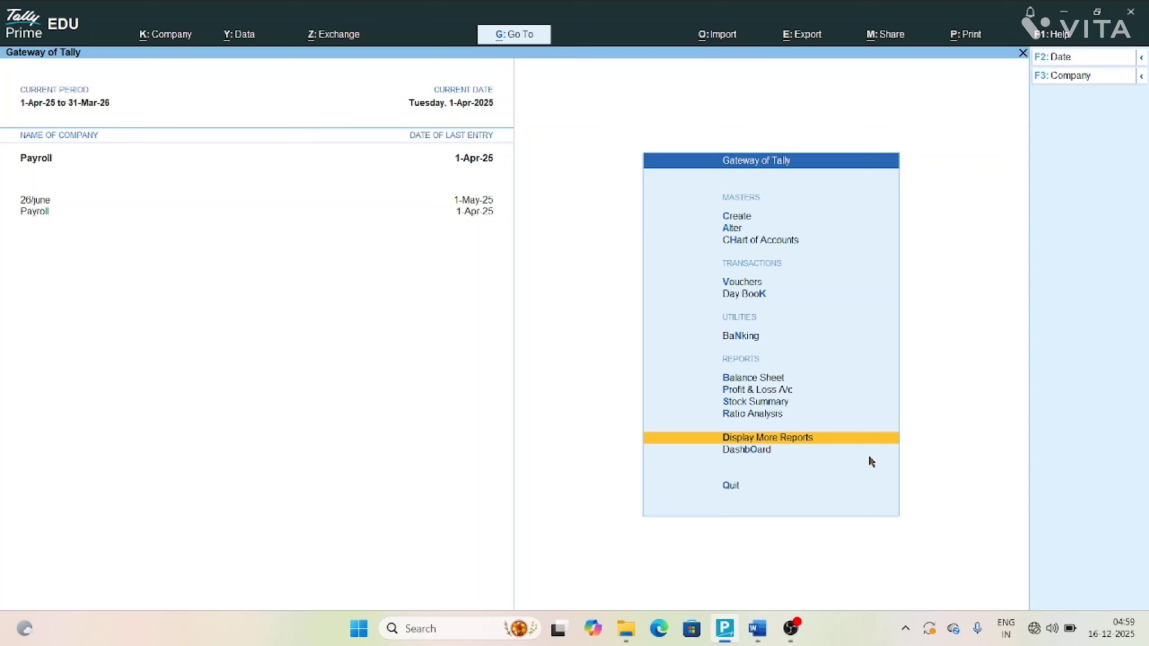
{"action": "key", "text": "Return"}
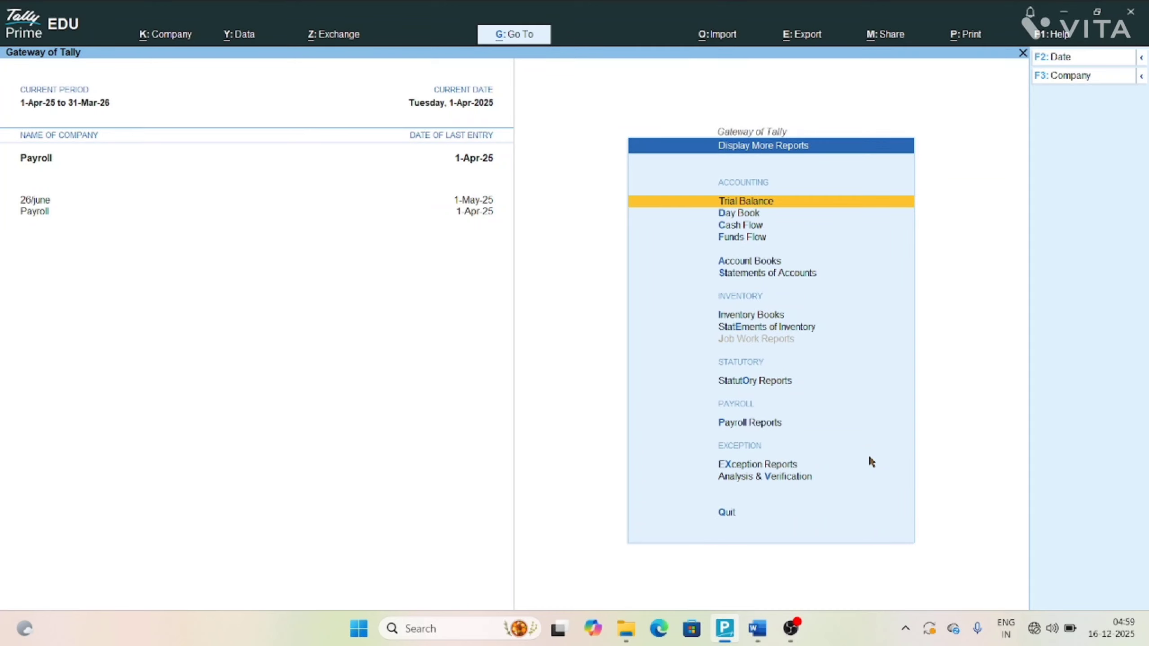
{"action": "key", "text": "Down"}
{"action": "key", "text": "Down"}
{"action": "key", "text": "Down"}
{"action": "key", "text": "Down"}
{"action": "key", "text": "Down"}
{"action": "key", "text": "Down"}
{"action": "key", "text": "Down"}
{"action": "key", "text": "Down"}
{"action": "key", "text": "Down"}
{"action": "key", "text": "Down"}
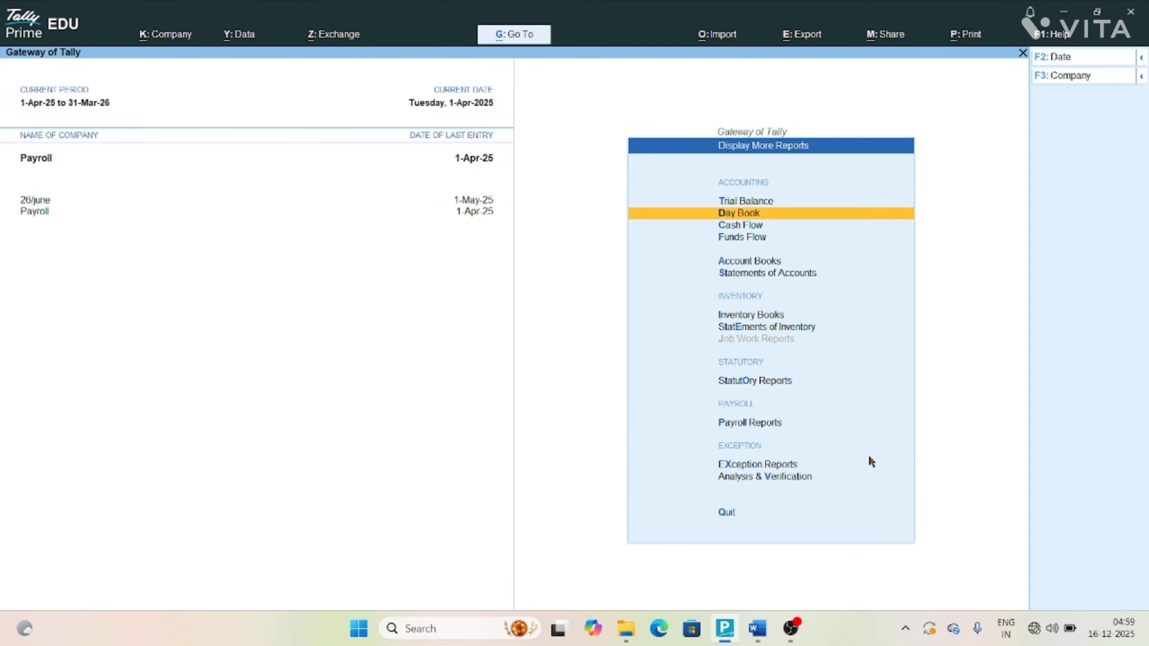
{"action": "key", "text": "Up"}
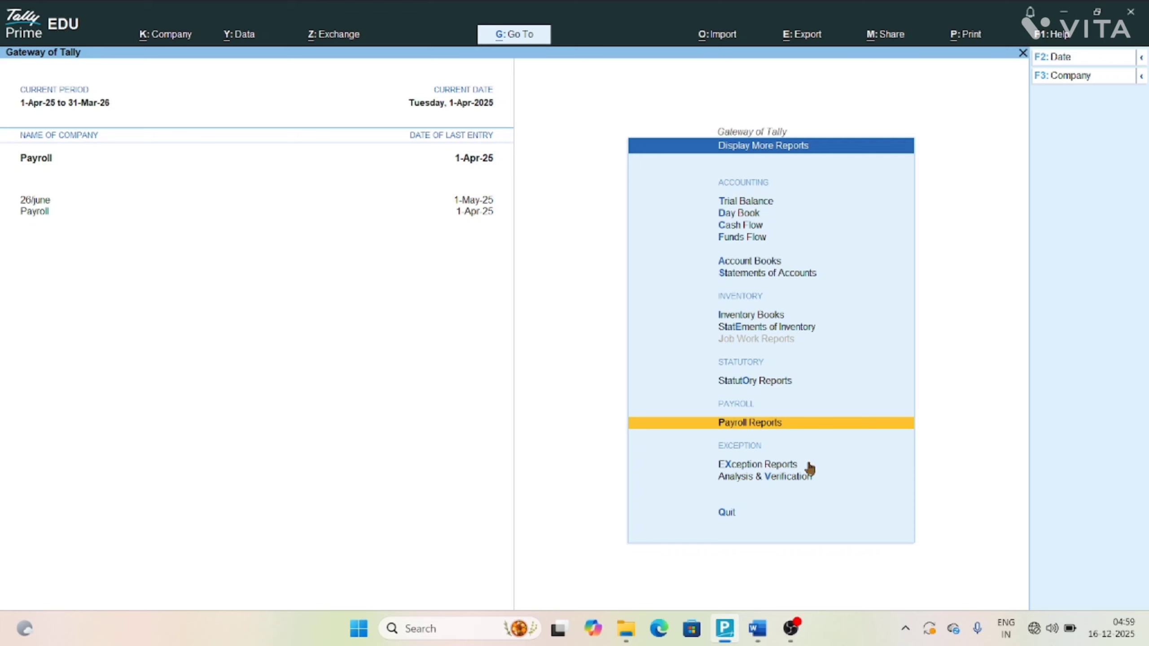
{"action": "key", "text": "Return"}
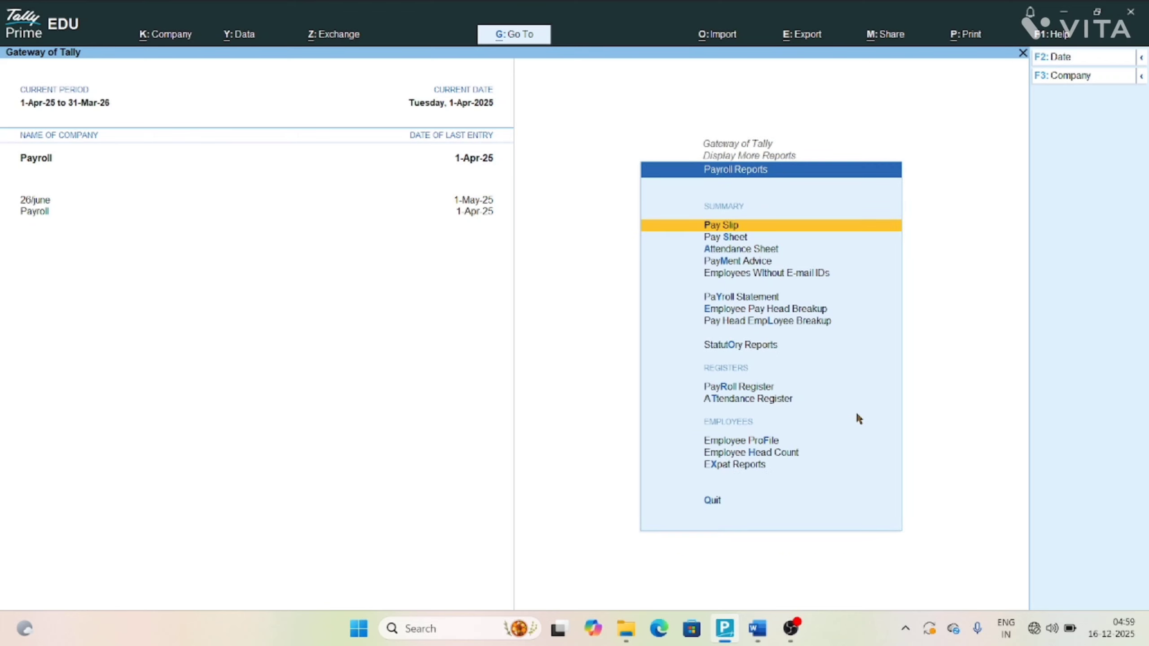
{"action": "left_click", "coordinate": [822, 248]}
{"action": "key", "text": "Escape"}
{"action": "key", "text": "Escape"}
{"action": "key", "text": "Escape"}
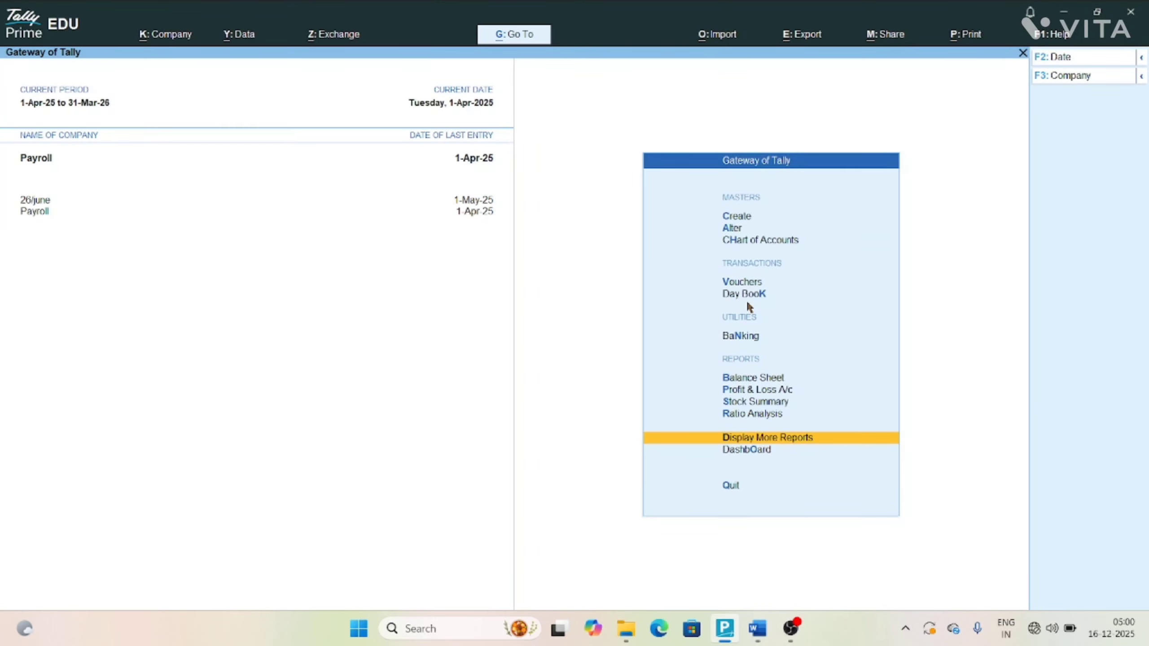
- Check the chapter outline in Word, and in TallyPrime start creating a new master
{"action": "key", "text": "alt+Tab"}
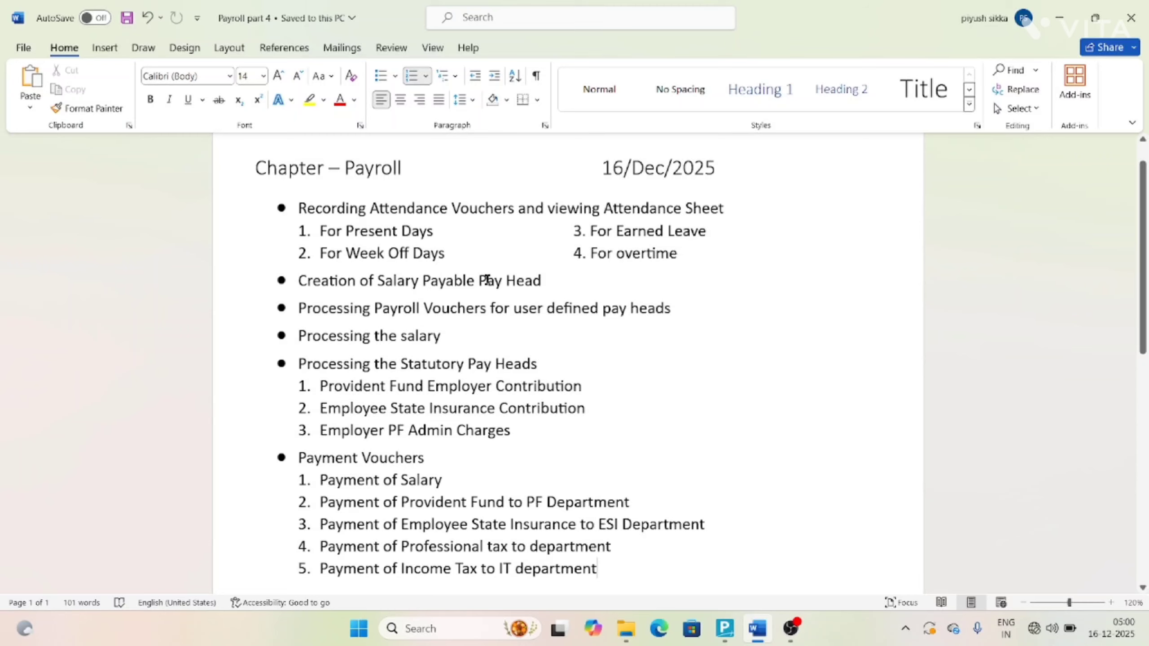
{"action": "left_click", "coordinate": [732, 639]}
{"action": "key", "text": "Up"}
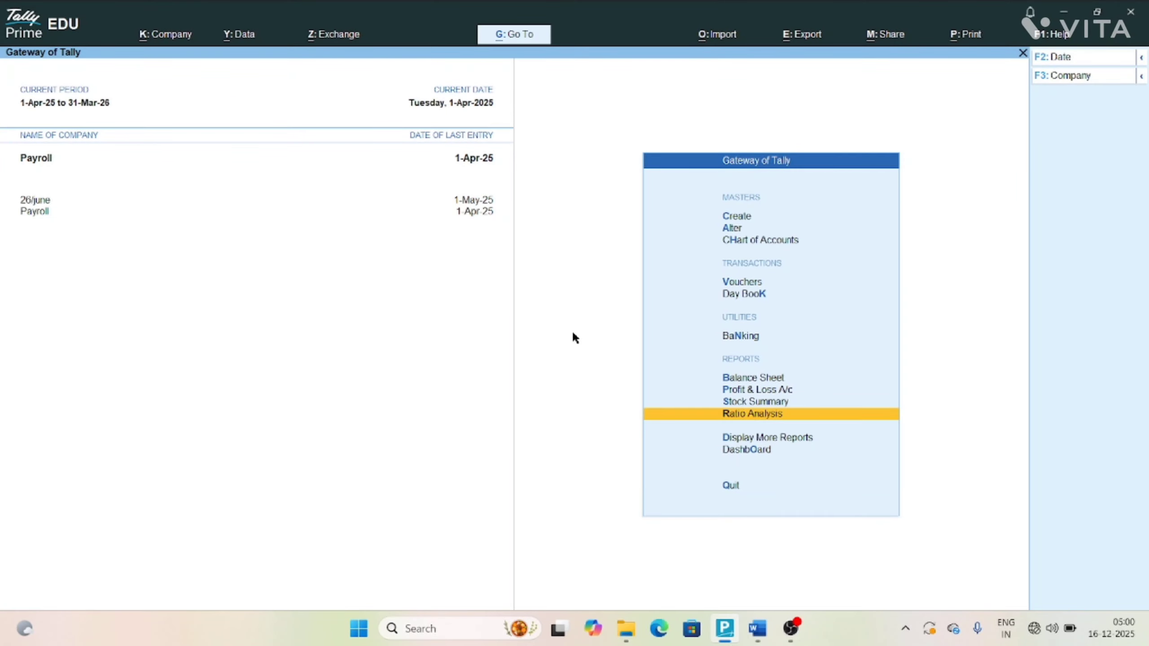
{"action": "key", "text": "Up"}
{"action": "key", "text": "Up"}
{"action": "key", "text": "Up"}
{"action": "key", "text": "Up"}
{"action": "key", "text": "Up"}
{"action": "key", "text": "Up"}
{"action": "key", "text": "Up"}
{"action": "key", "text": "Up"}
{"action": "key", "text": "Up"}
{"action": "key", "text": "Up"}
{"action": "key", "text": "Return"}
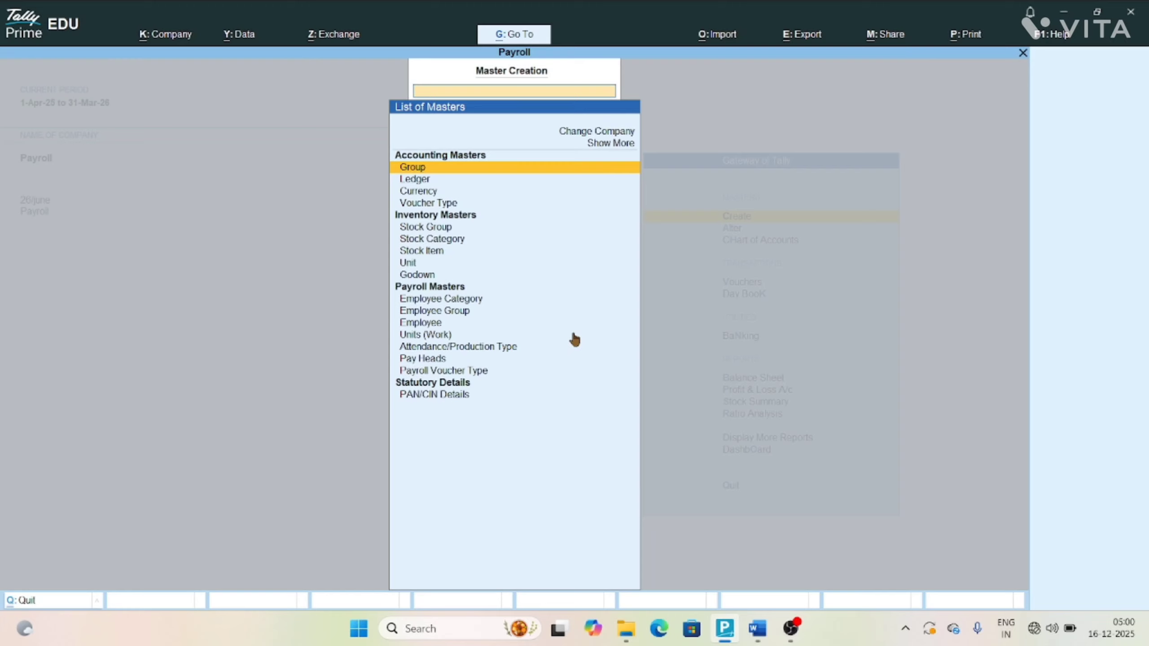
- Start a new pay head under the payroll masters and name it Salary Payable, without an alias
{"action": "key", "text": "Down"}
{"action": "key", "text": "Down"}
{"action": "key", "text": "Down"}
{"action": "key", "text": "Down"}
{"action": "key", "text": "Down"}
{"action": "key", "text": "Down"}
{"action": "key", "text": "Down"}
{"action": "key", "text": "Down"}
{"action": "key", "text": "Down"}
{"action": "key", "text": "Down"}
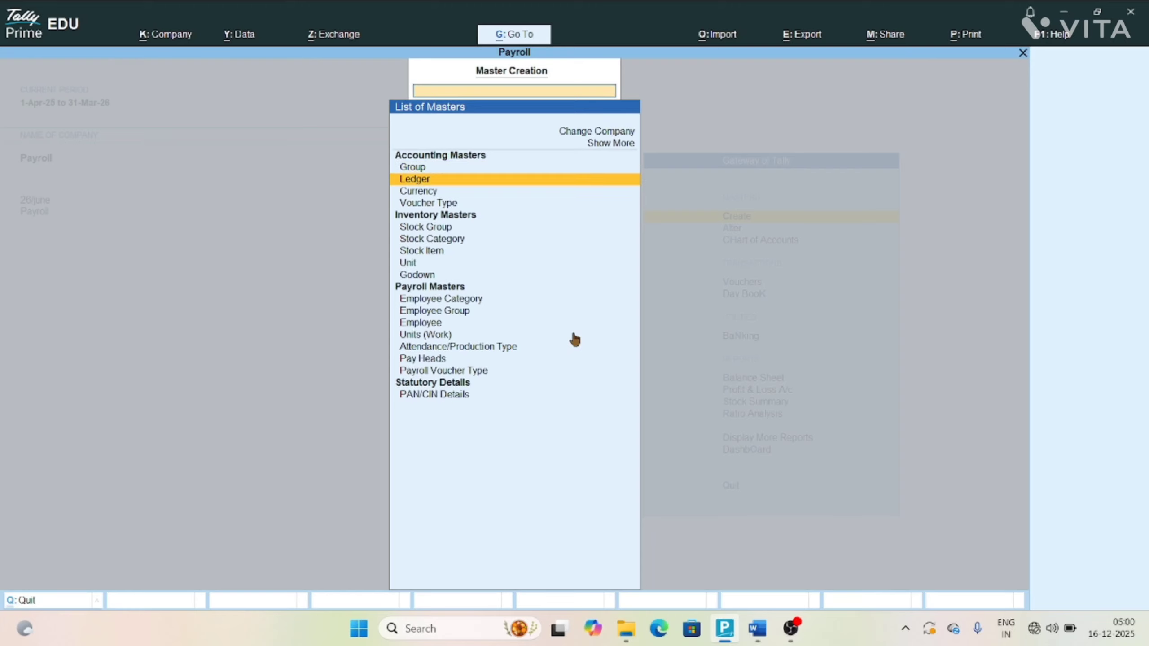
{"action": "key", "text": "Down"}
{"action": "key", "text": "Down"}
{"action": "key", "text": "Down"}
{"action": "key", "text": "Down"}
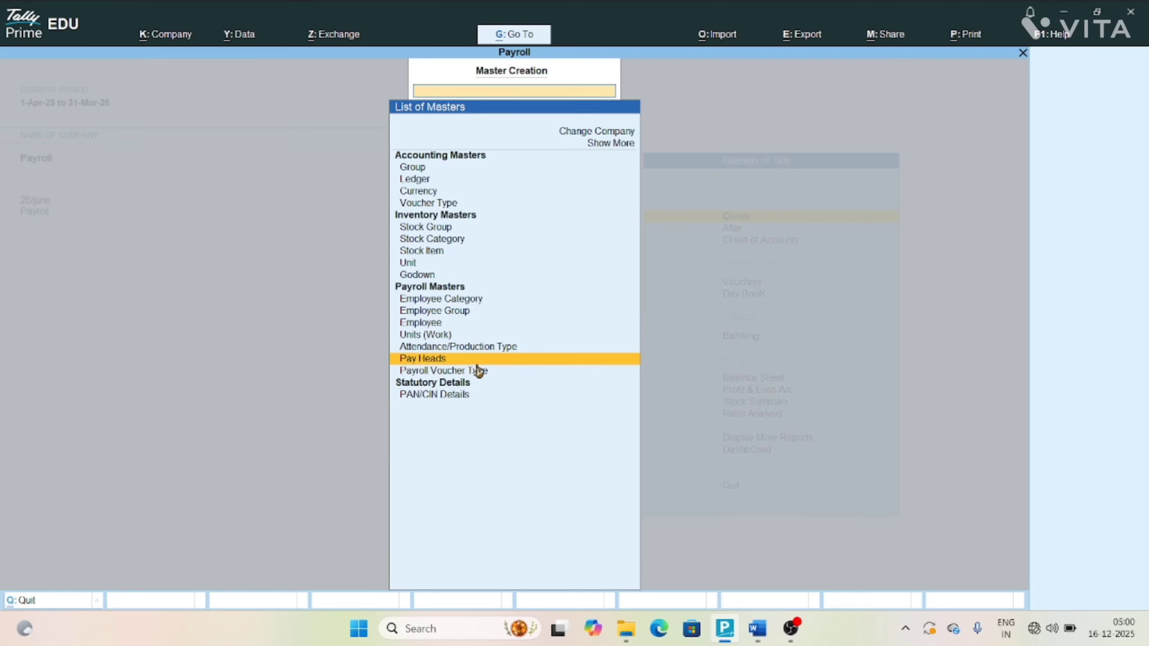
{"action": "key", "text": "Return"}
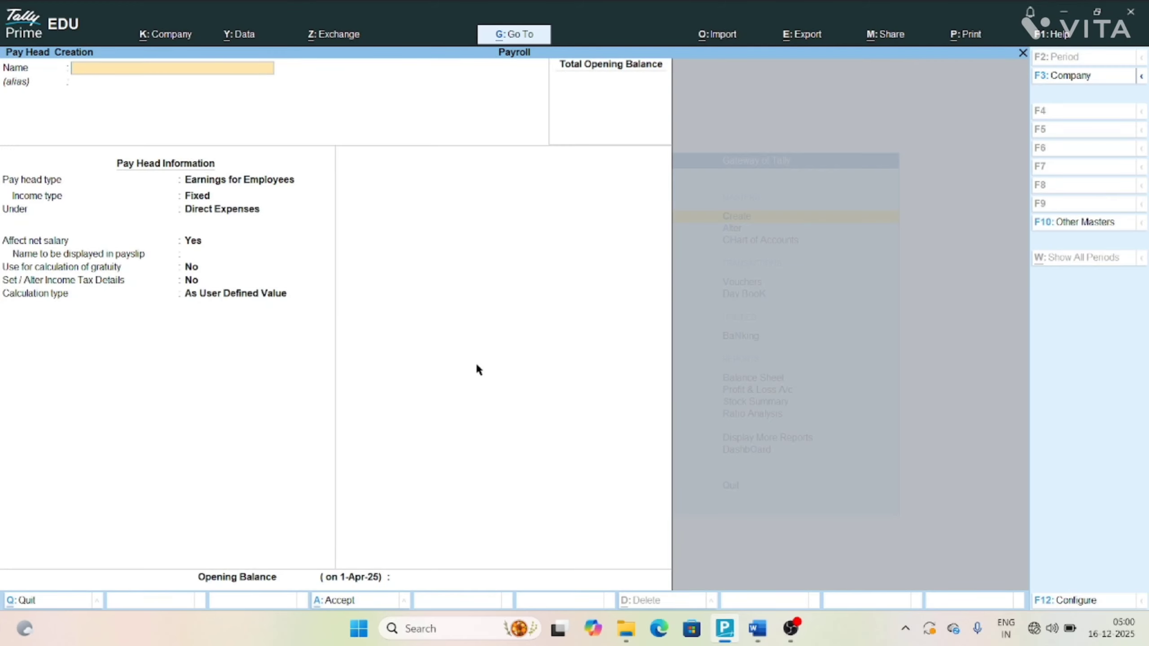
{"action": "type", "text": "Salary Payable"}
{"action": "key", "text": "Return"}
{"action": "key", "text": "Return"}
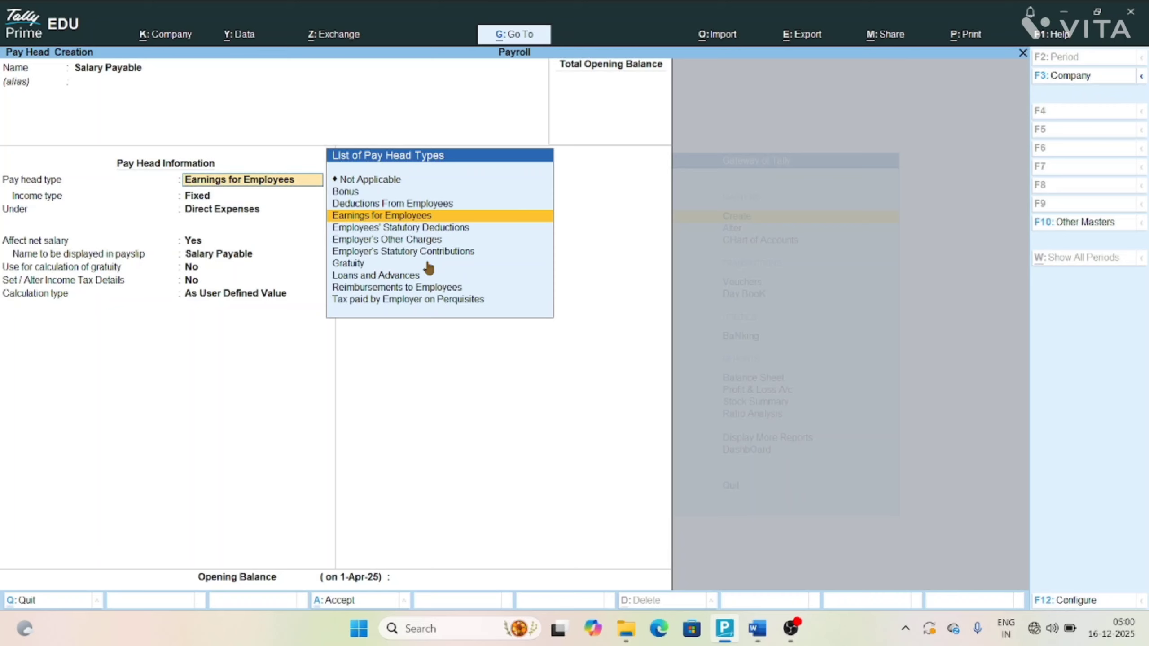
- Set the pay head type to Not Applicable under Current Liabilities, and save it without an opening balance
{"action": "key", "text": "Up"}
{"action": "key", "text": "Up"}
{"action": "key", "text": "Up"}
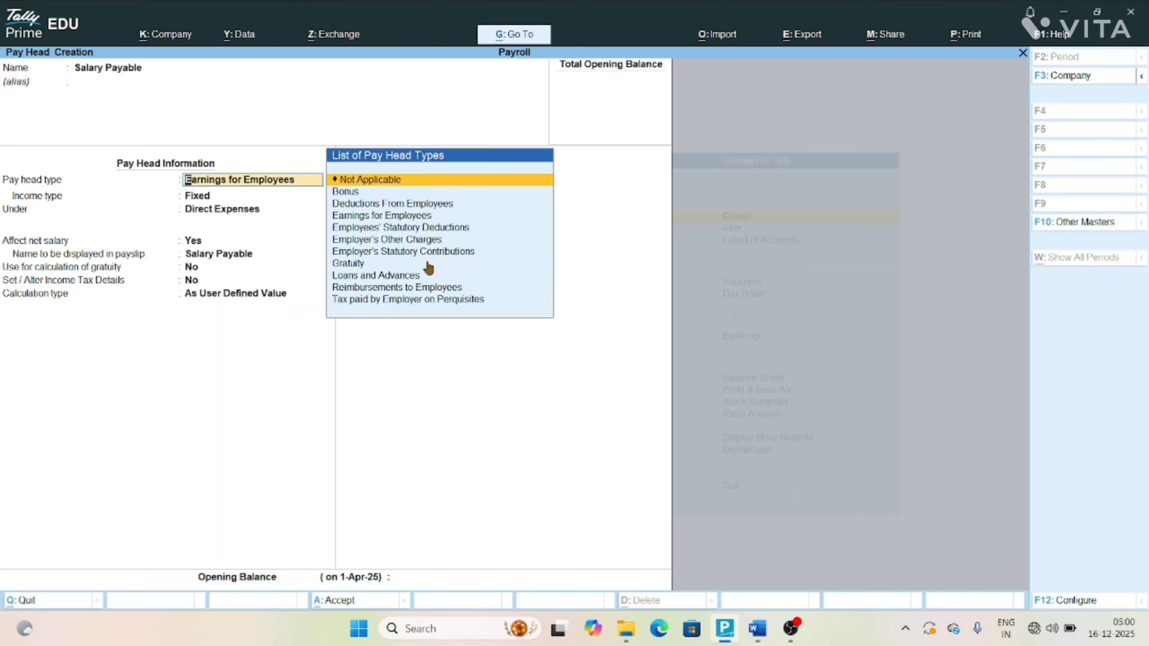
{"action": "key", "text": "Return"}
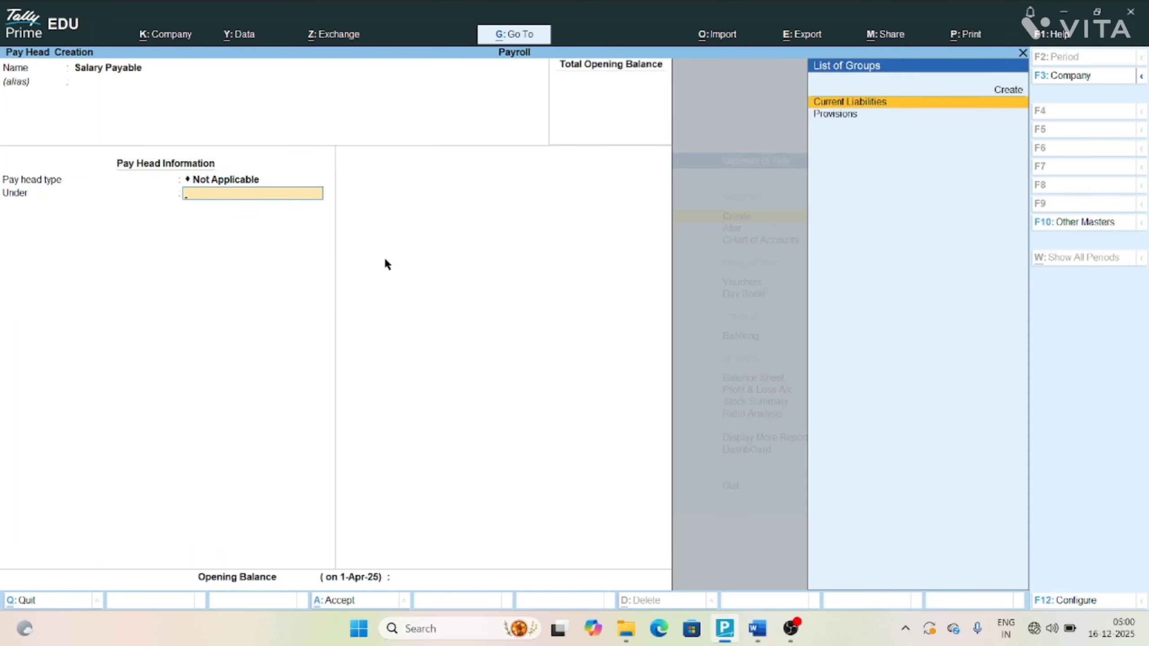
{"action": "key", "text": "Return"}
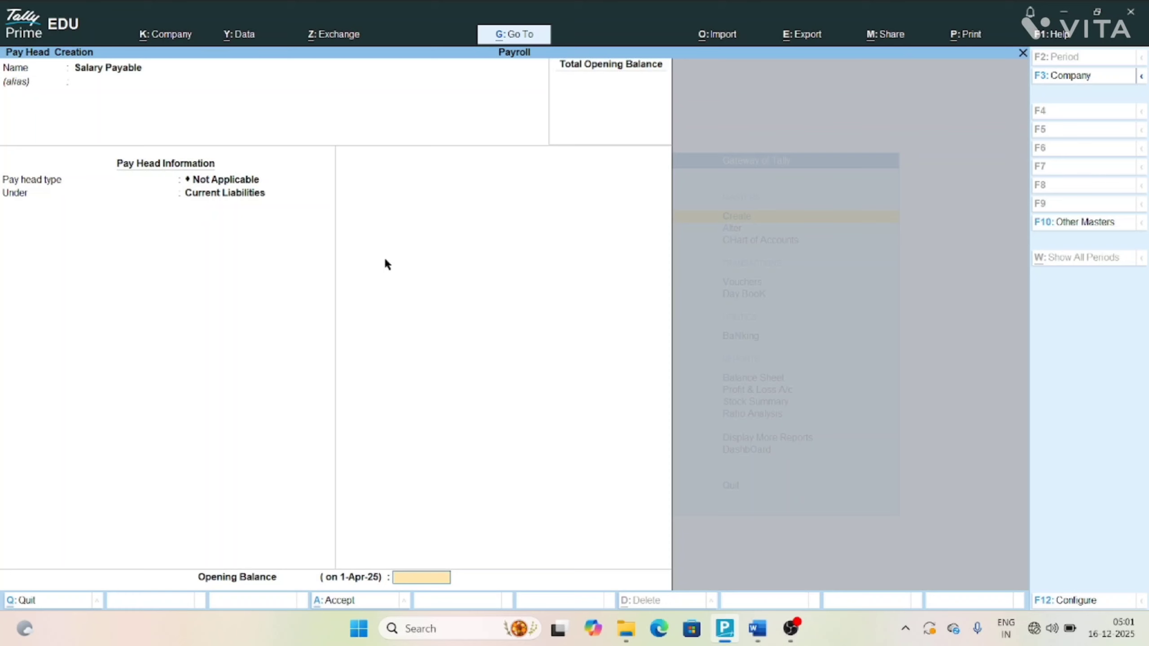
{"action": "key", "text": "ctrl+a"}
- Check the chapter outline in Word, and in TallyPrime open a new voucher of the Payroll type
{"action": "key", "text": "alt+Tab"}
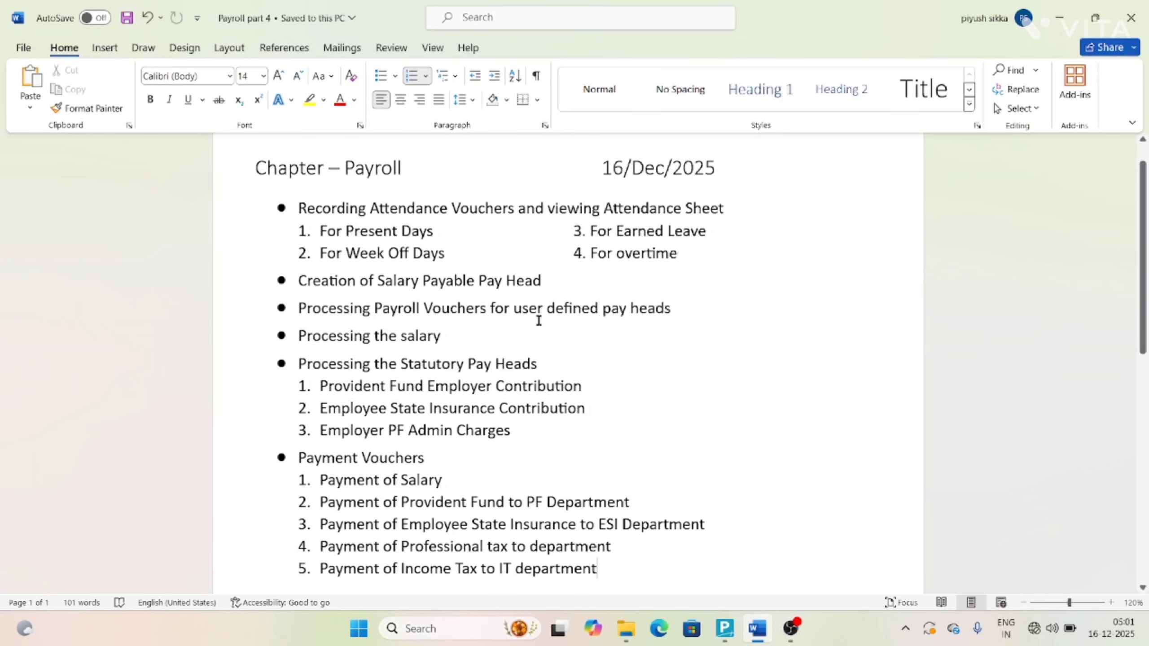
{"action": "left_click", "coordinate": [730, 634]}
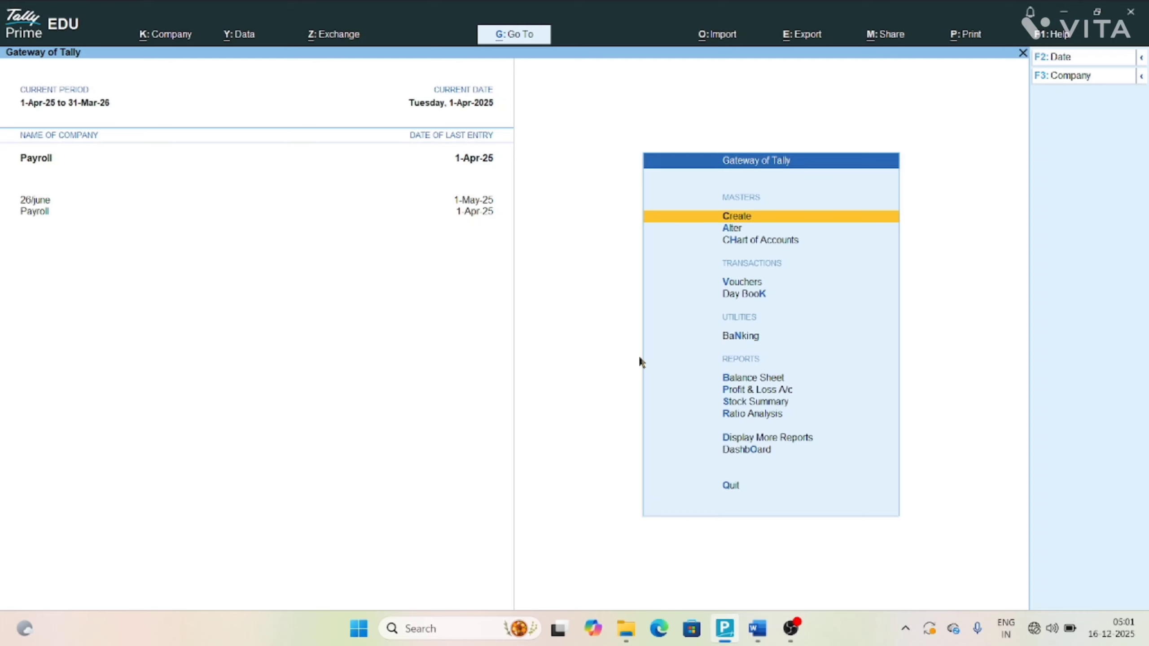
{"action": "key", "text": "Down"}
{"action": "key", "text": "Down"}
{"action": "key", "text": "Down"}
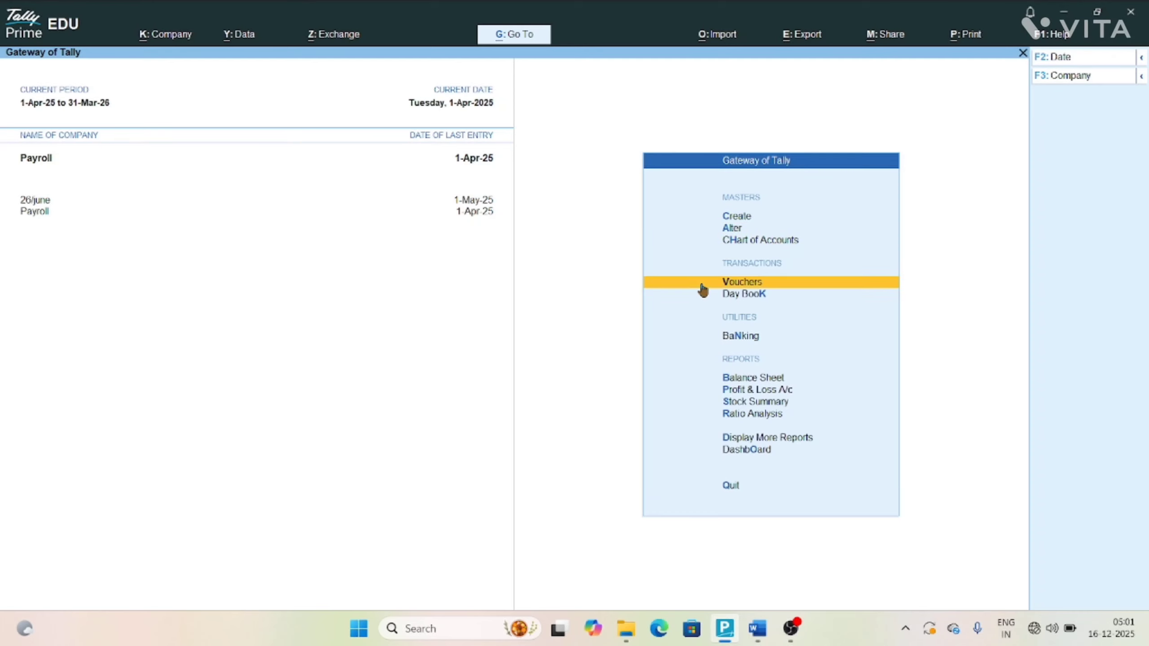
{"action": "left_click", "coordinate": [703, 285]}
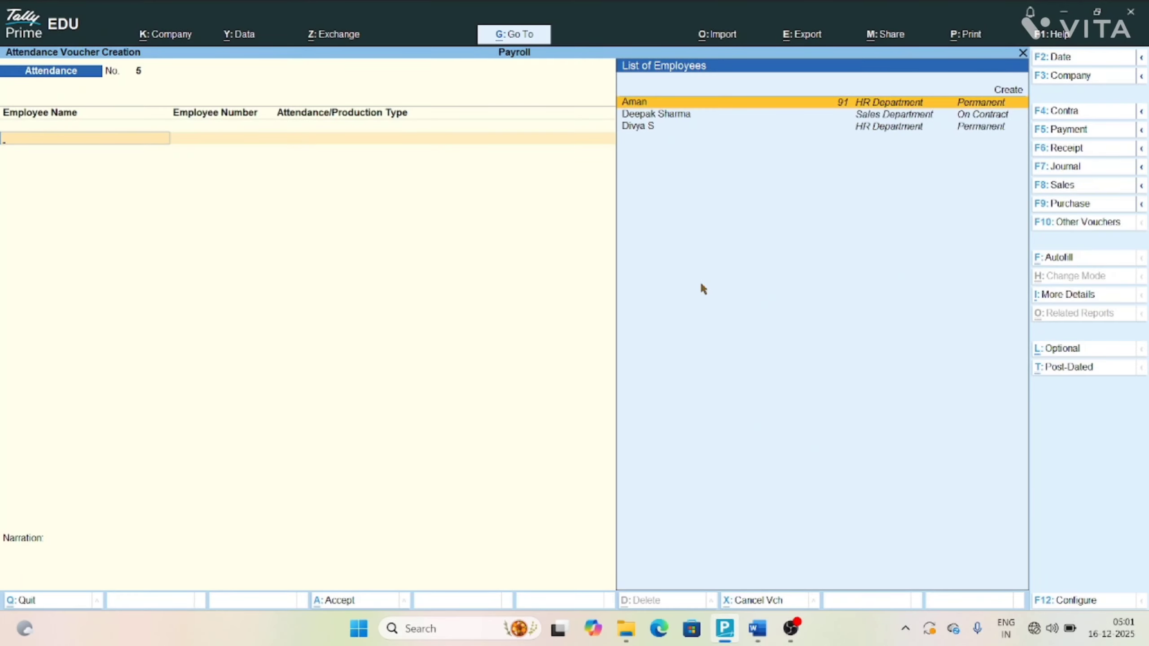
{"action": "key", "text": "F10"}
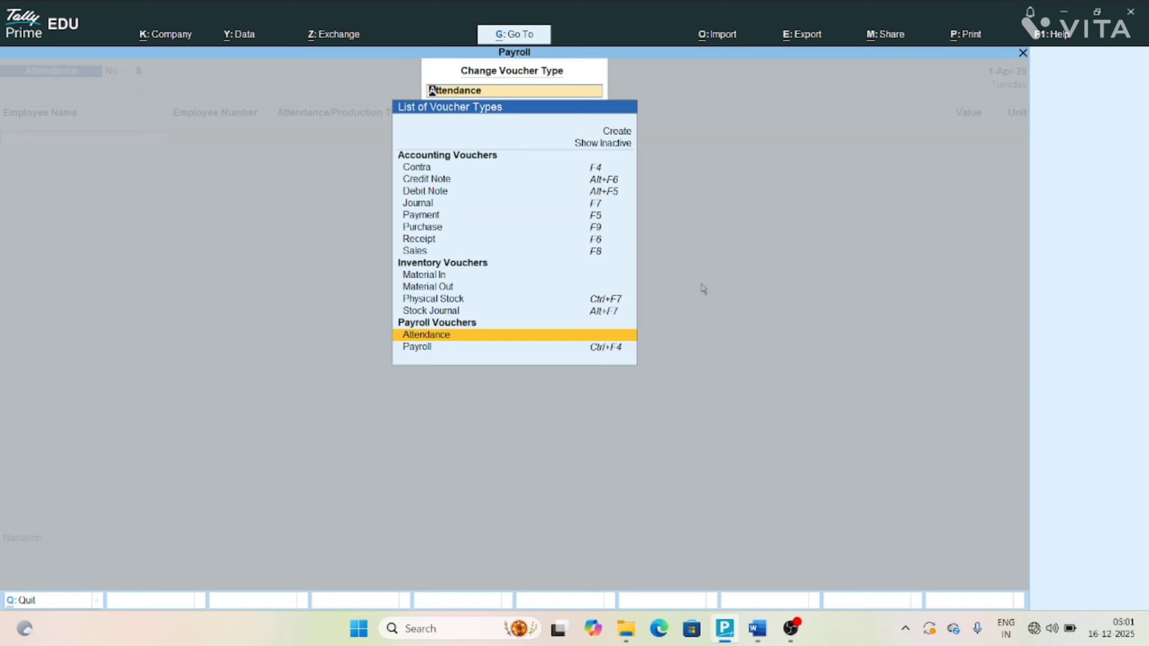
{"action": "key", "text": "Down"}
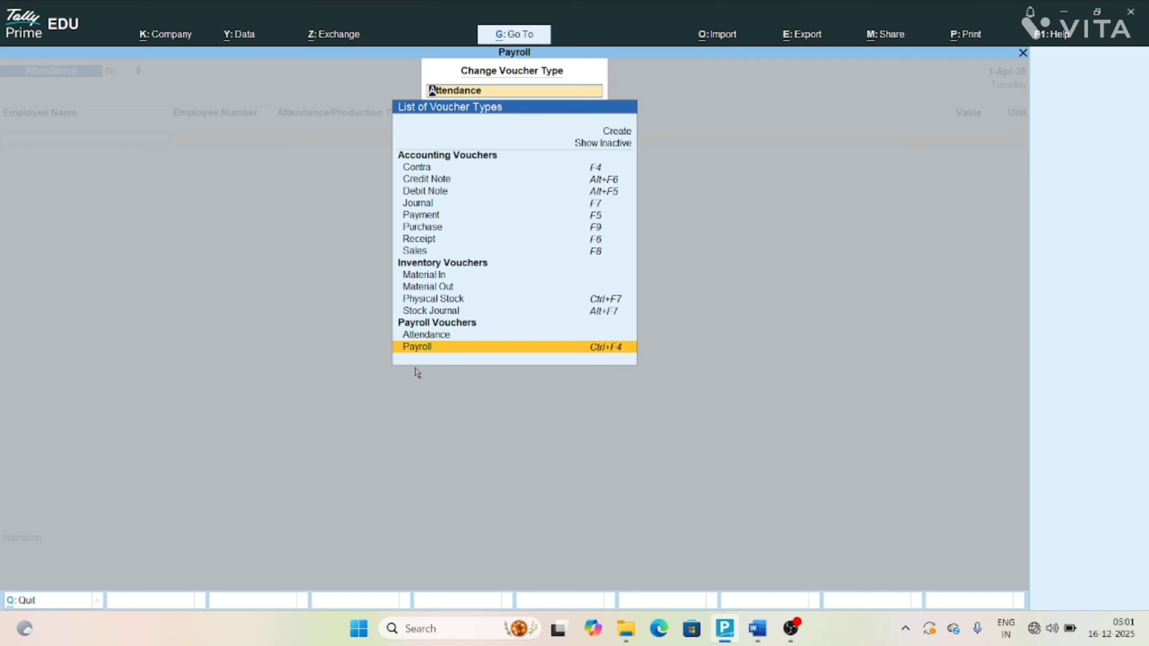
{"action": "key", "text": "Return"}
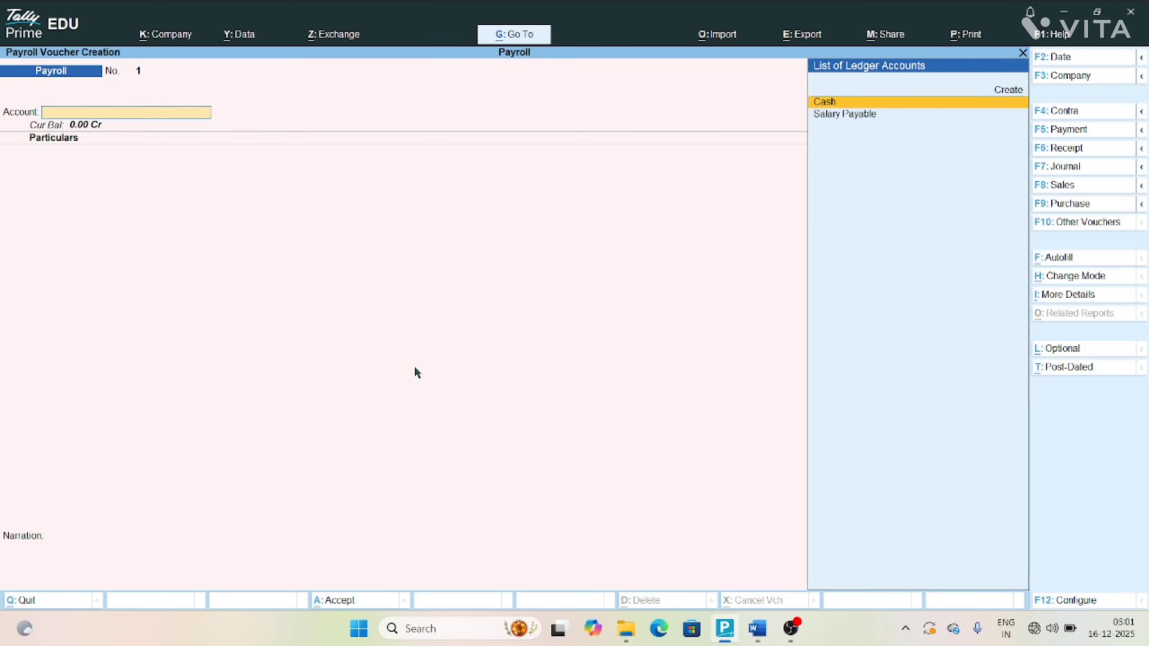
- Start a Payroll Autofill processed for User Defined pay heads, covering 1-4-2025 to 2-4-2025
{"action": "key", "text": "ctrl+f"}
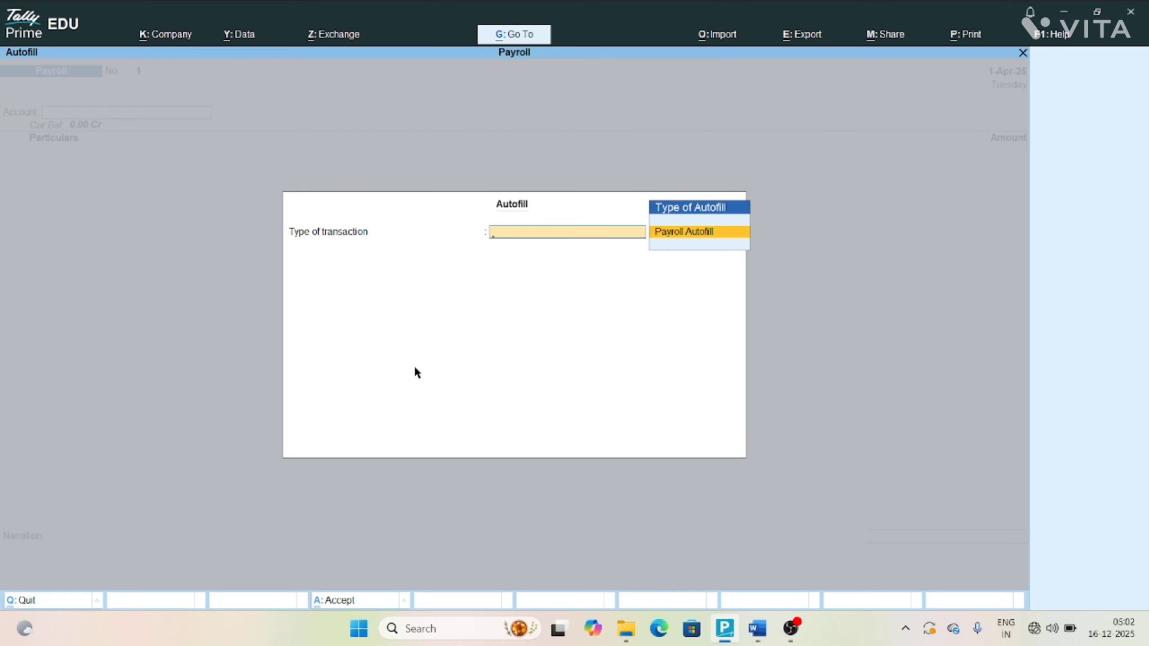
{"action": "left_click", "coordinate": [678, 232]}
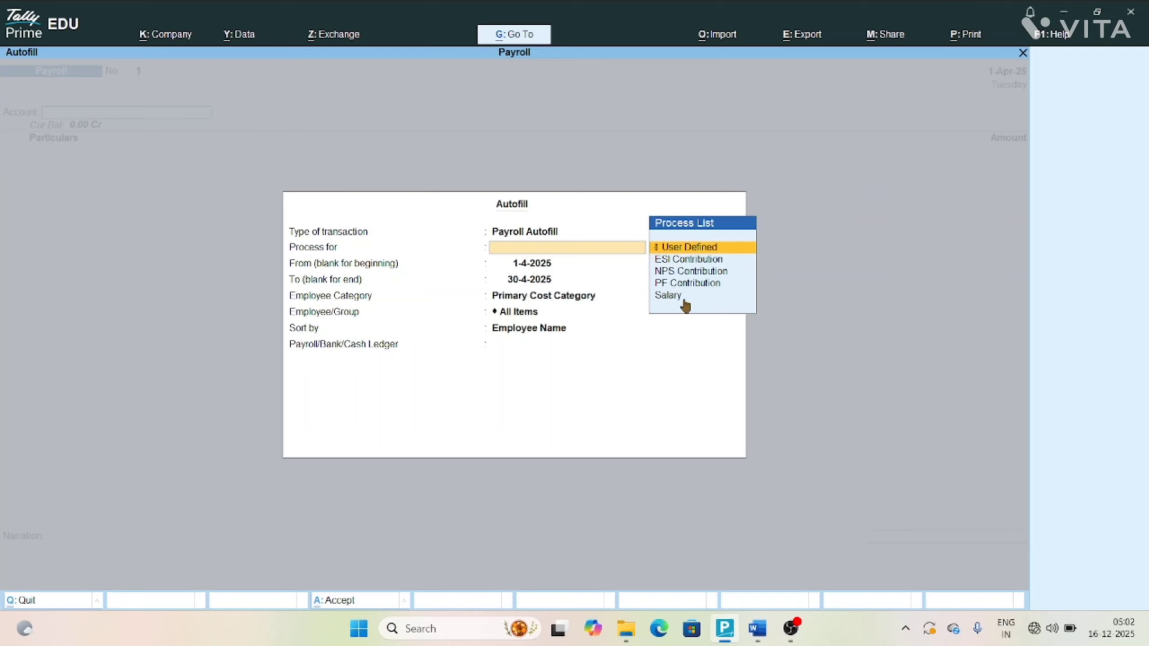
{"action": "left_click", "coordinate": [676, 252]}
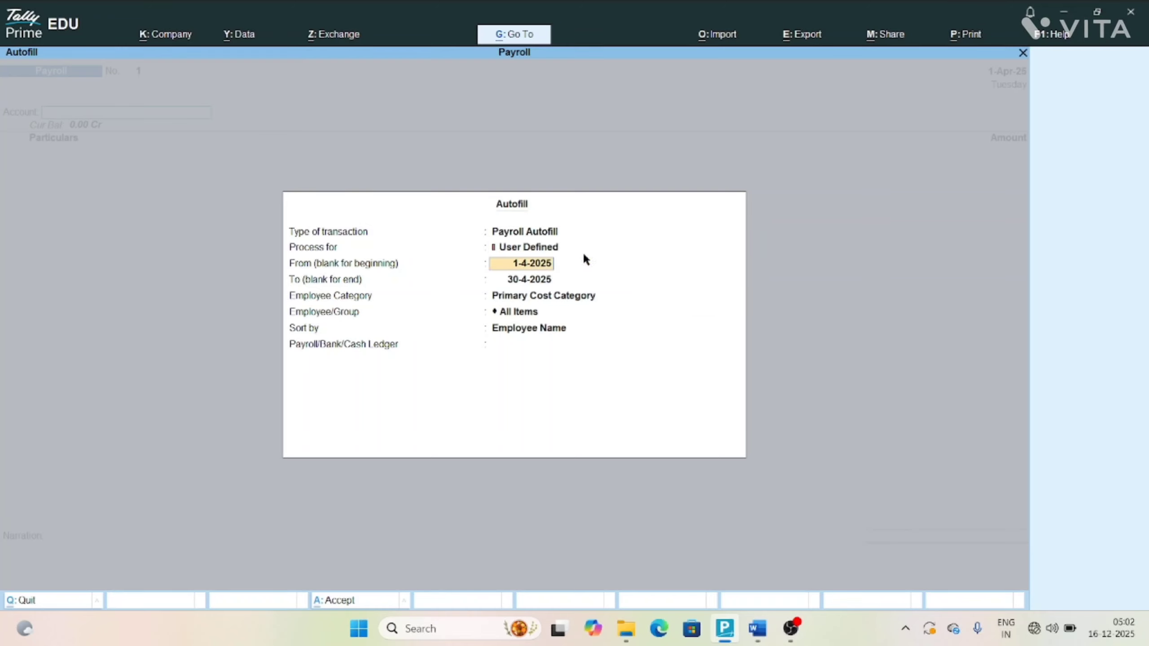
{"action": "key", "text": "Return"}
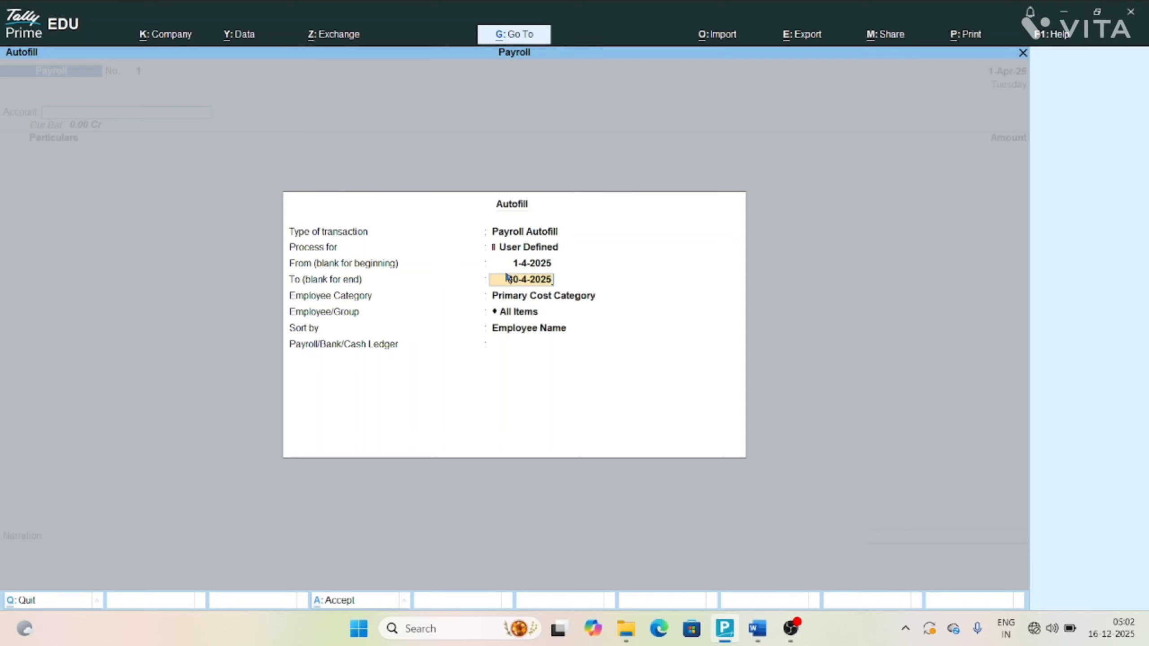
{"action": "type", "text": "2-4"}
{"action": "key", "text": "Return"}
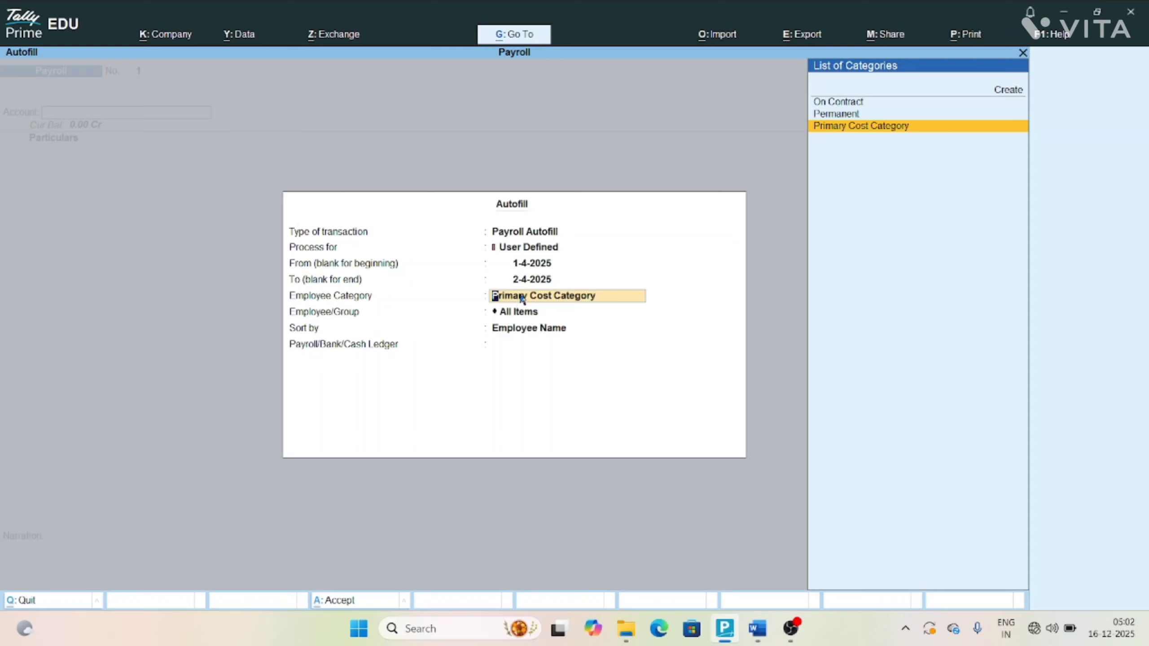
- Autofill the voucher for the On Contract category and Sales Department group, sorted by Employee Name, with Salary Payable as the ledger
{"action": "key", "text": "Up"}
{"action": "key", "text": "Up"}
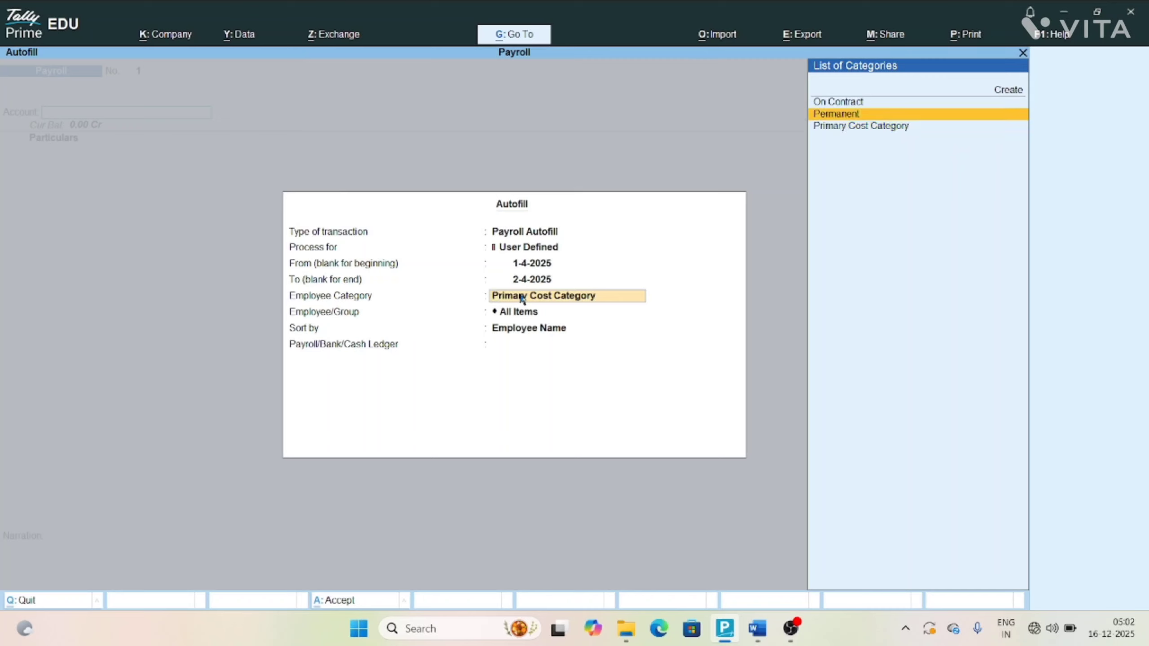
{"action": "key", "text": "Return"}
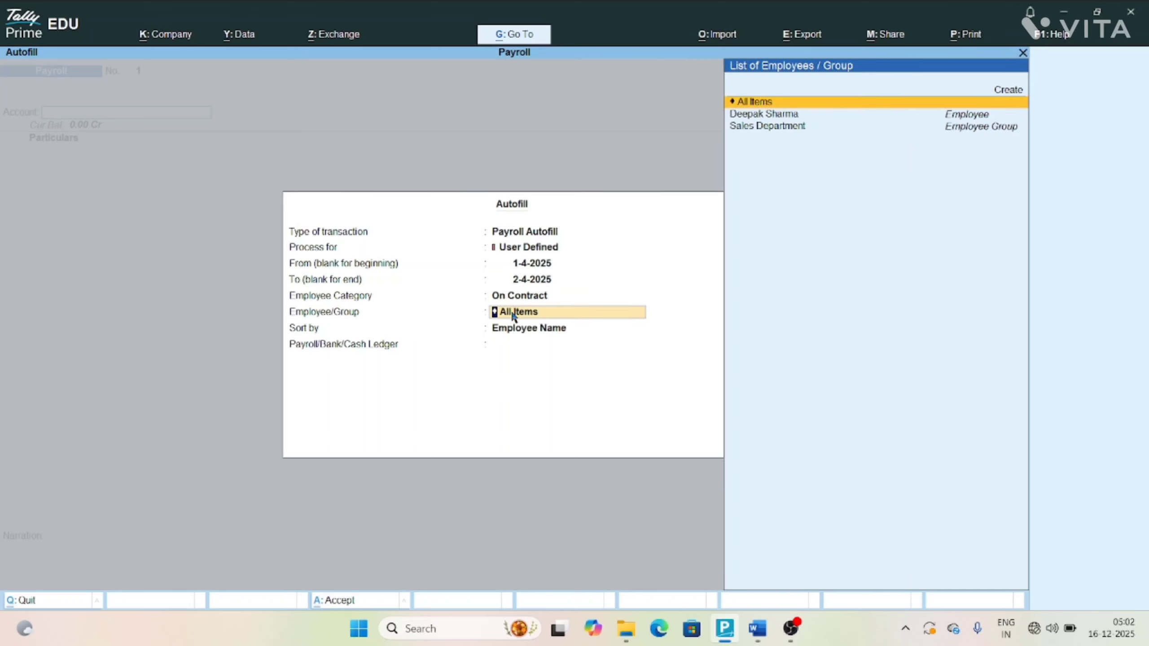
{"action": "key", "text": "Down"}
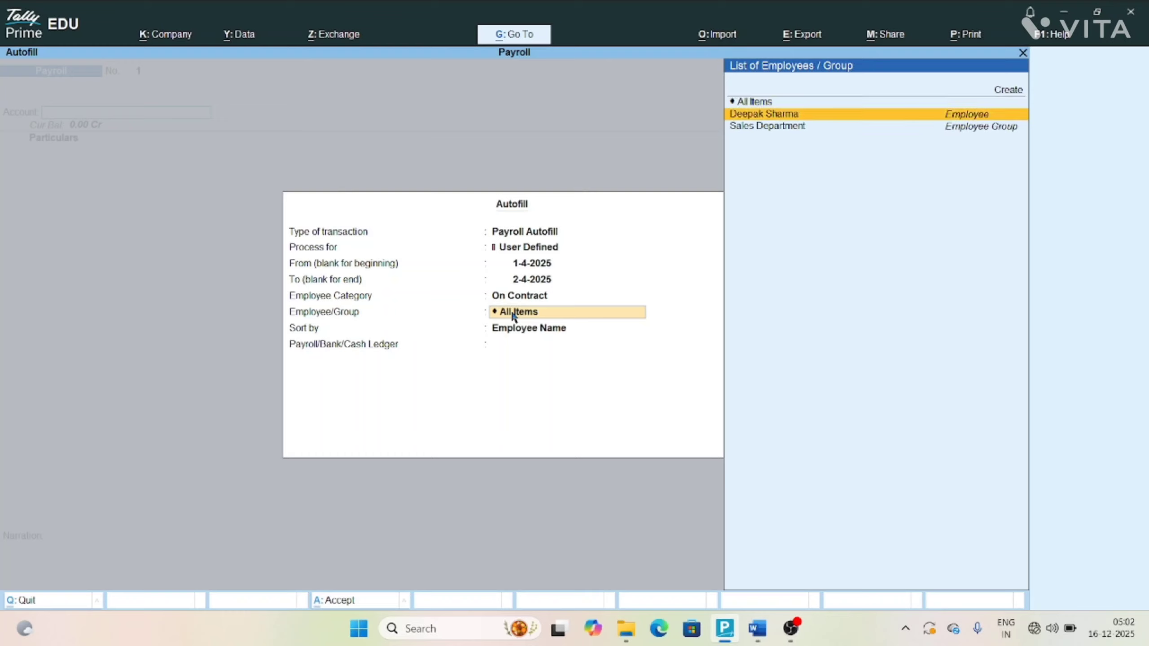
{"action": "key", "text": "Down"}
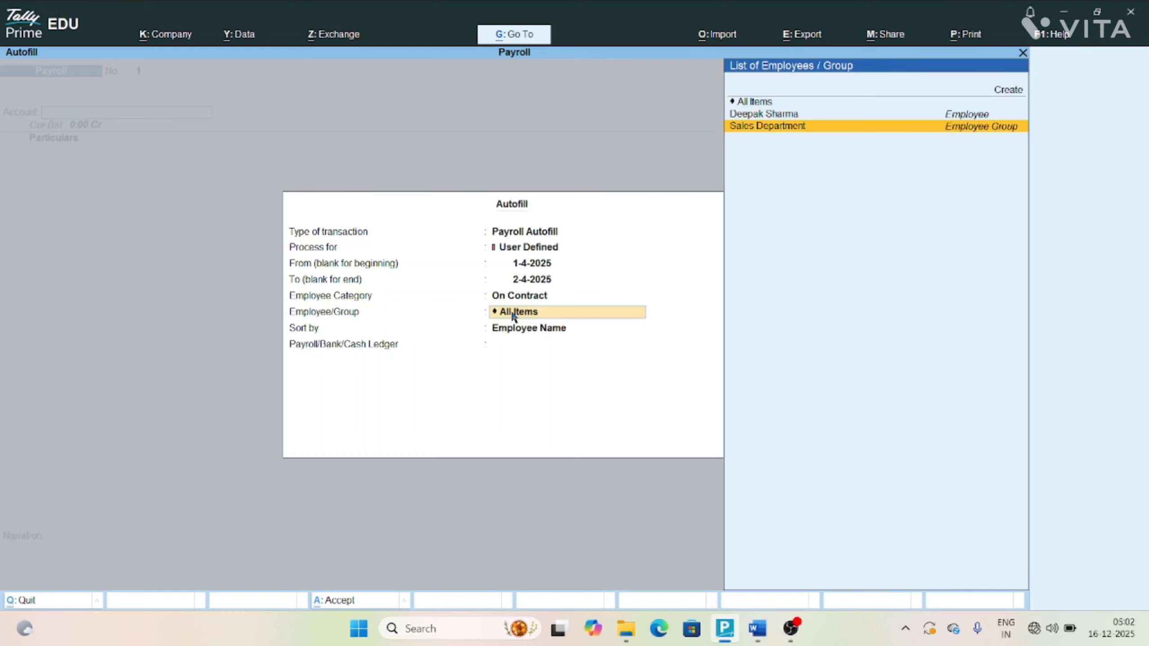
{"action": "key", "text": "Return"}
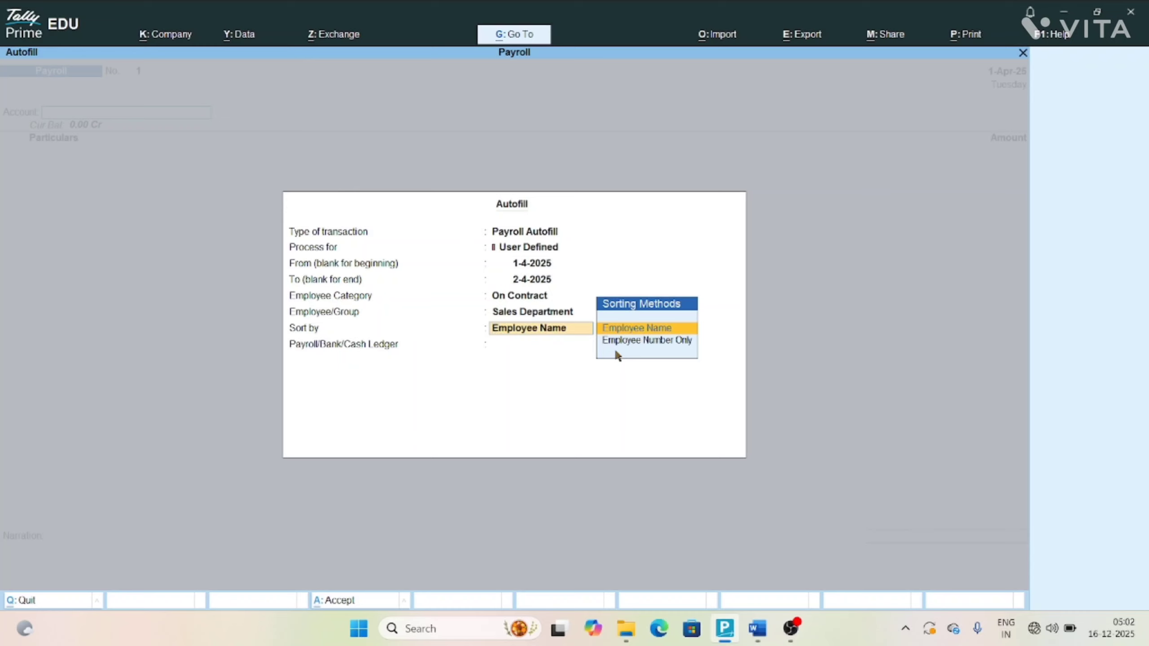
{"action": "key", "text": "Return"}
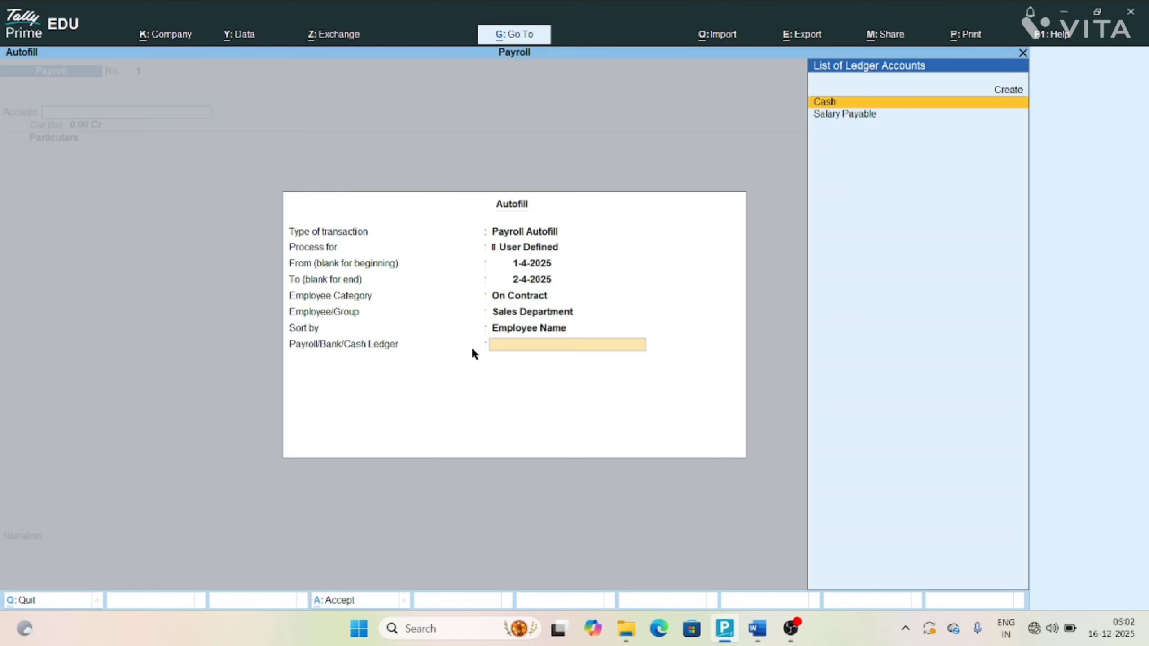
{"action": "key", "text": "Down"}
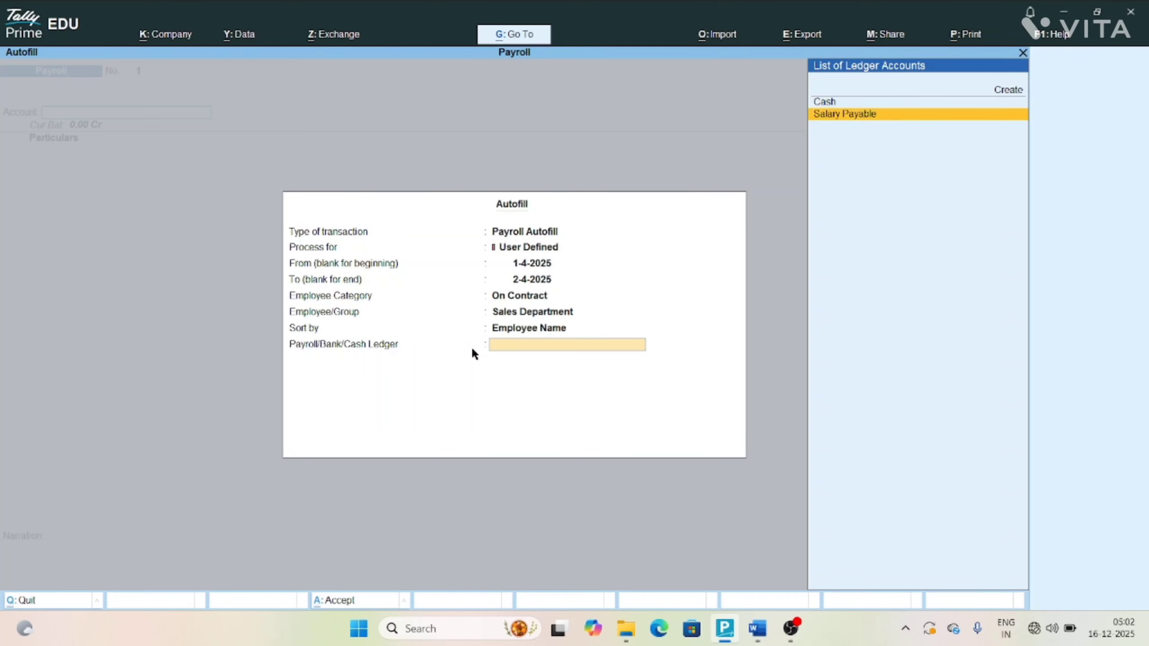
{"action": "key", "text": "Return"}
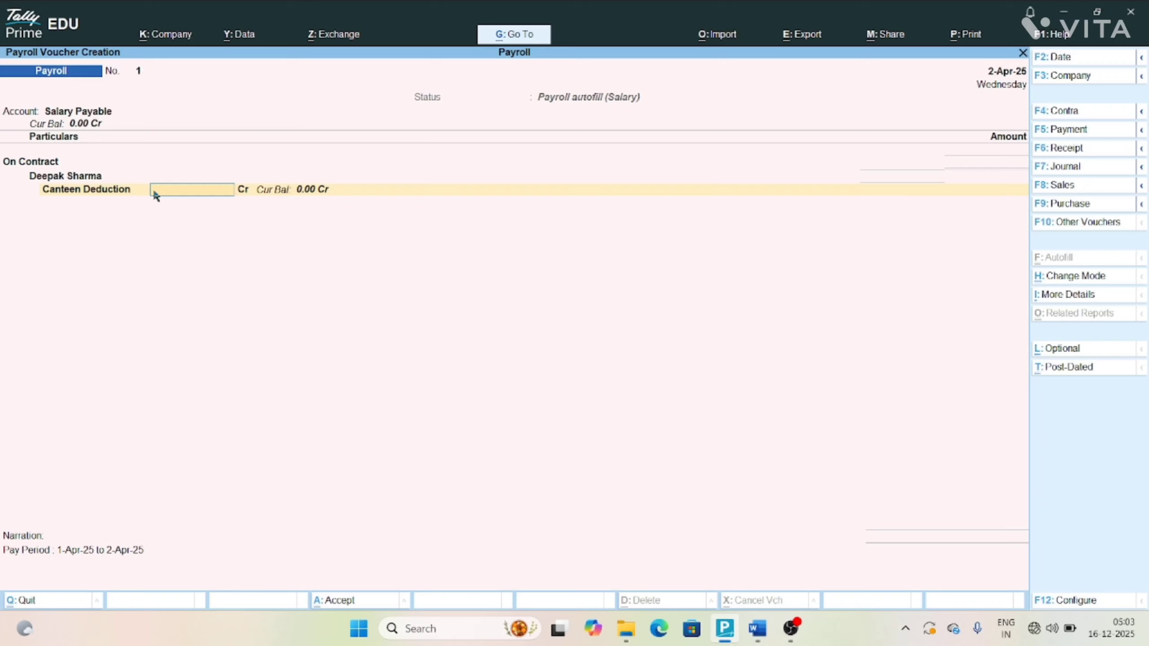
- Enter a Canteen Deduction of 1000 for the contract employee, keep the pay period narration, and save the payroll voucher
{"action": "type", "text": "1000"}
{"action": "key", "text": "Return"}
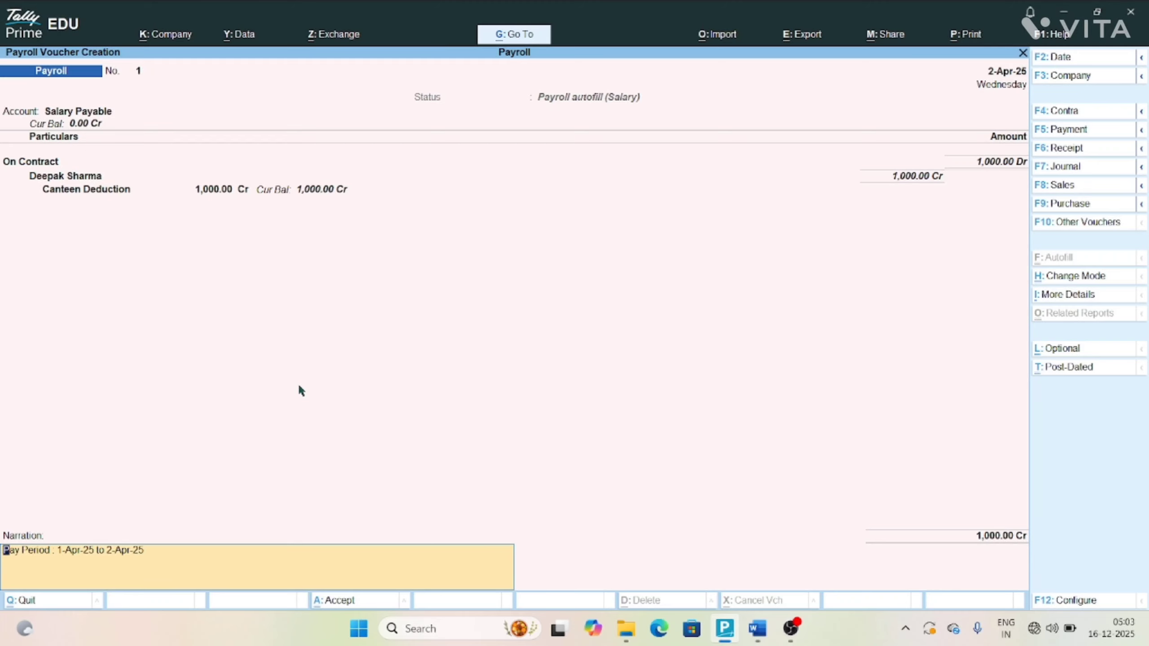
{"action": "key", "text": "Return"}
{"action": "key", "text": "y"}
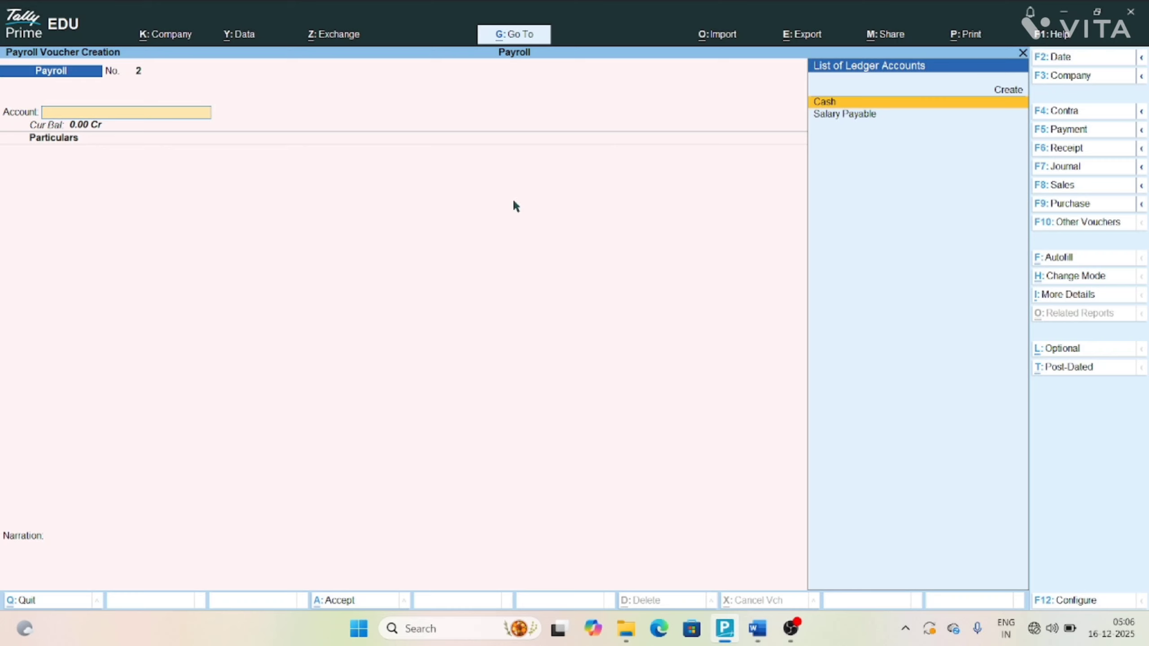
- In the second payroll voucher, start another Payroll Autofill for User Defined pay heads from 1-4-2025 to 2-4-2025
{"action": "key", "text": "ctrl+f"}
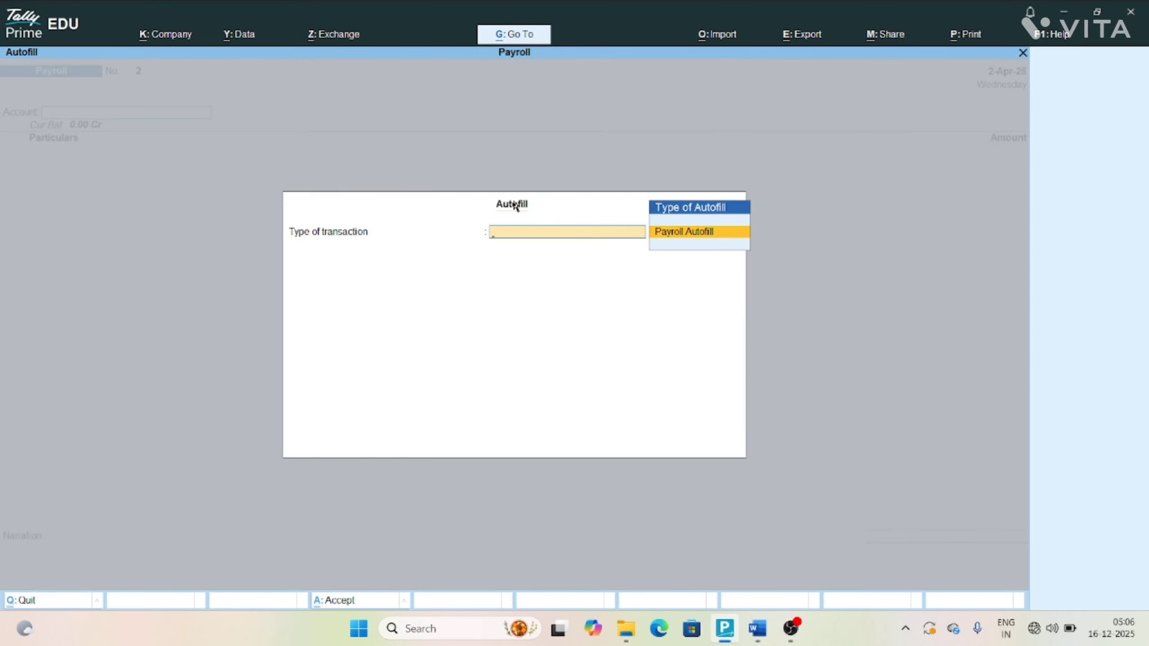
{"action": "key", "text": "Return"}
{"action": "key", "text": "Return"}
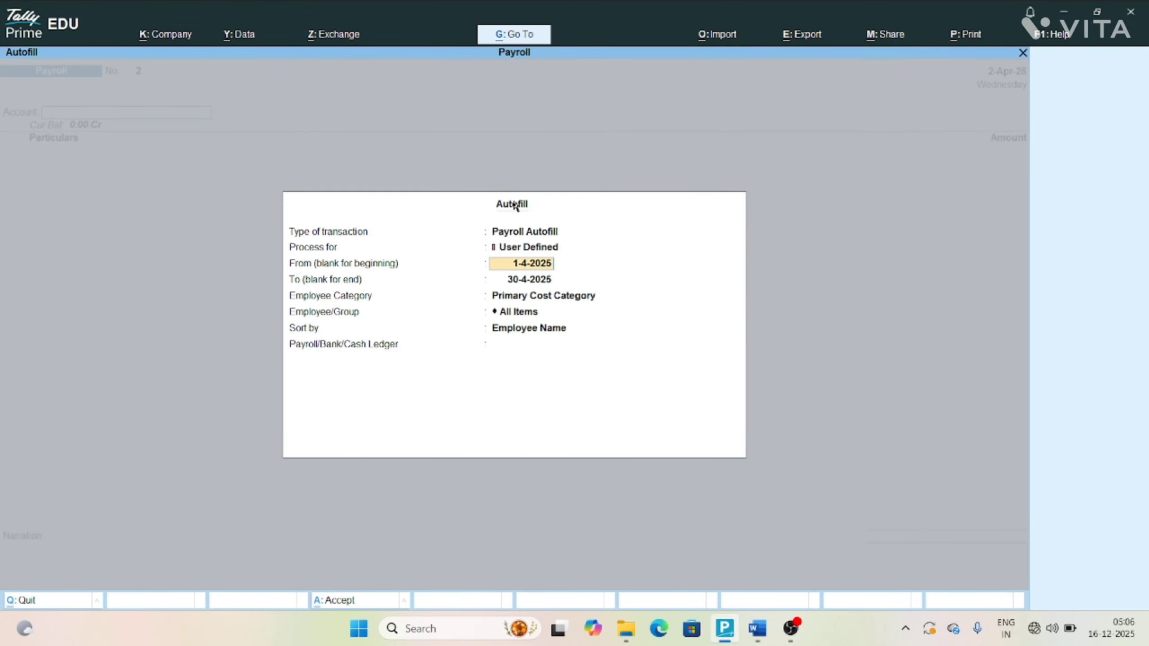
{"action": "key", "text": "Return"}
{"action": "type", "text": "2"}
{"action": "key", "text": "Return"}
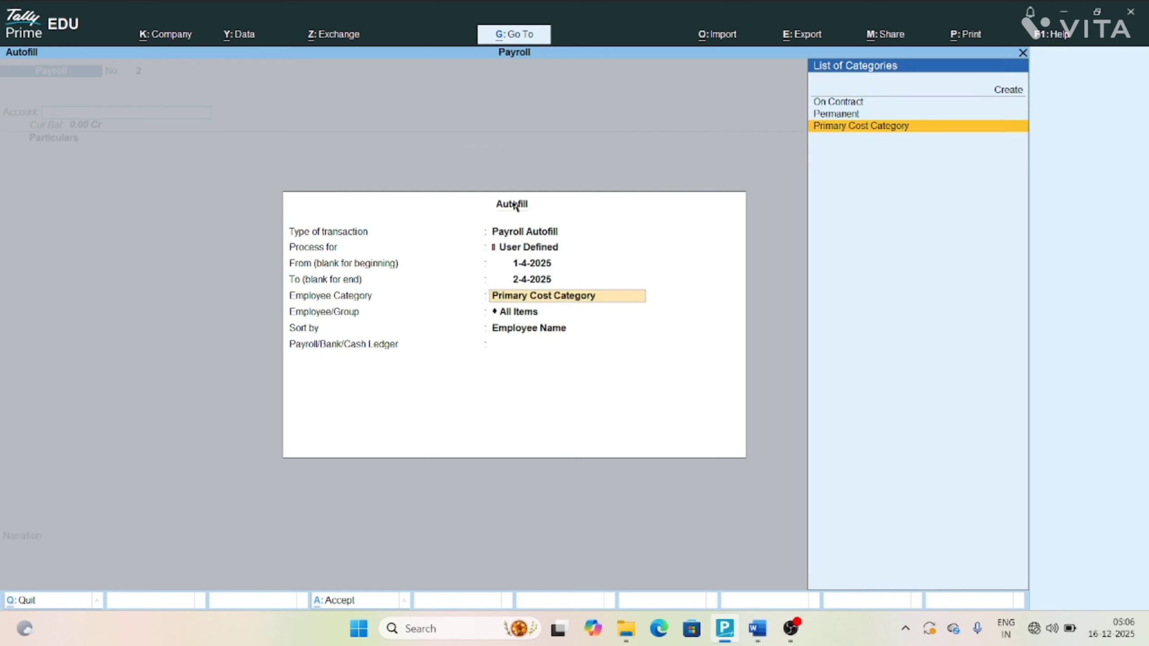
- Autofill the voucher for All Items in the Permanent category, sorted by Employee Name, with Salary Payable as the ledger
{"action": "key", "text": "Up"}
{"action": "key", "text": "Up"}
{"action": "key", "text": "Down"}
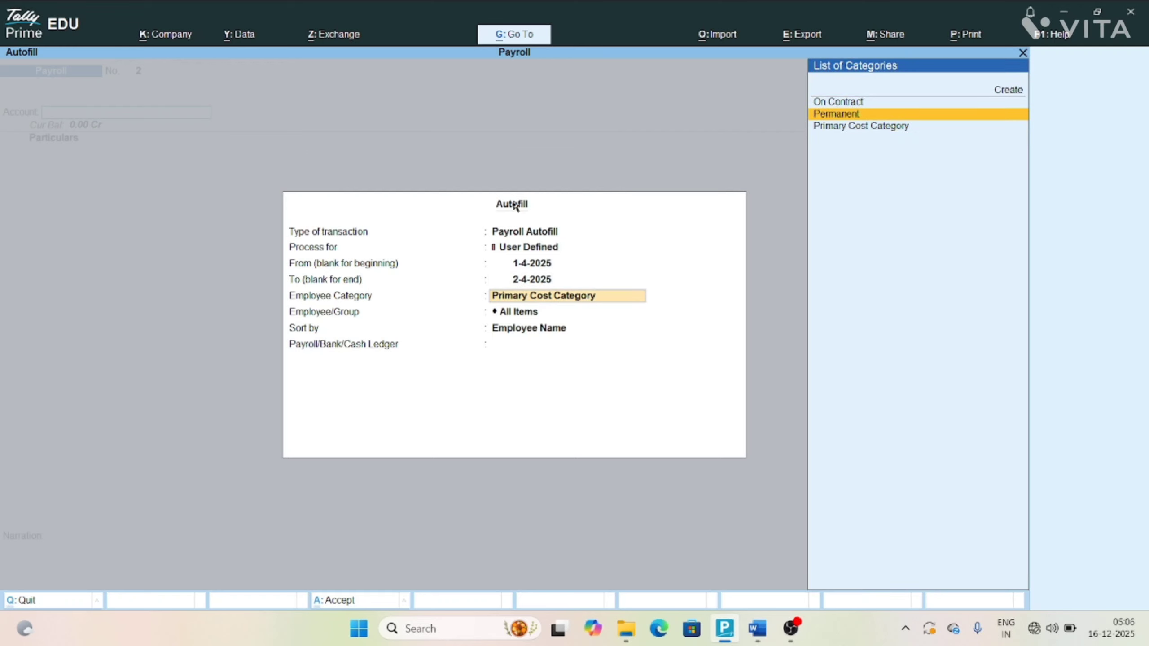
{"action": "key", "text": "Return"}
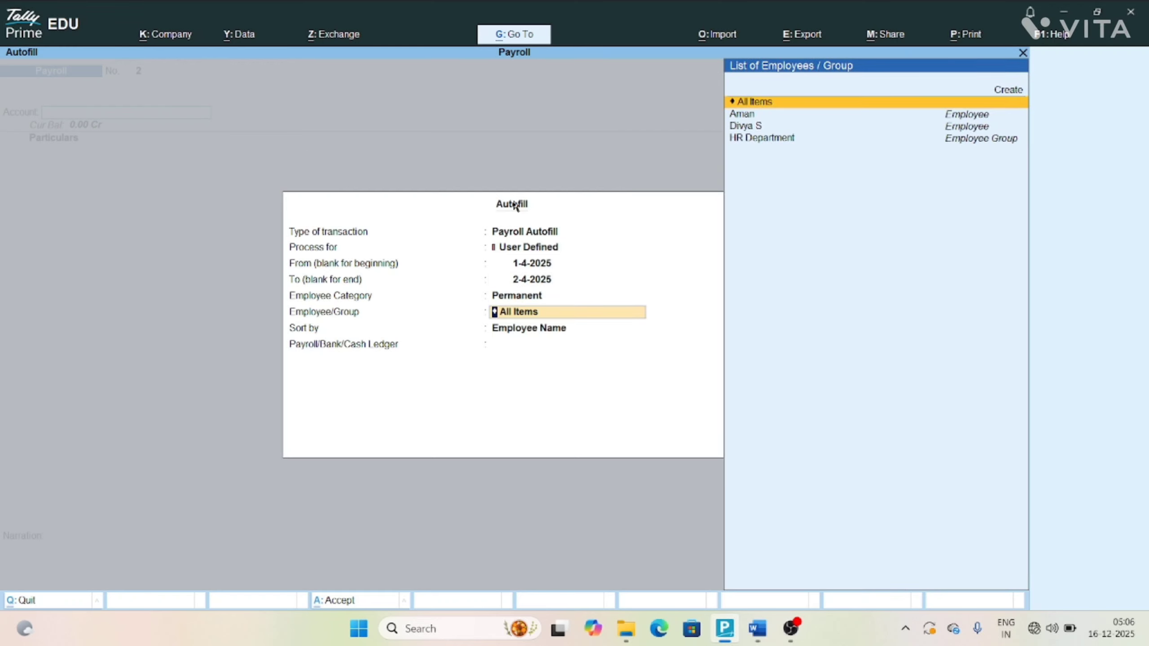
{"action": "key", "text": "Return"}
{"action": "key", "text": "Return"}
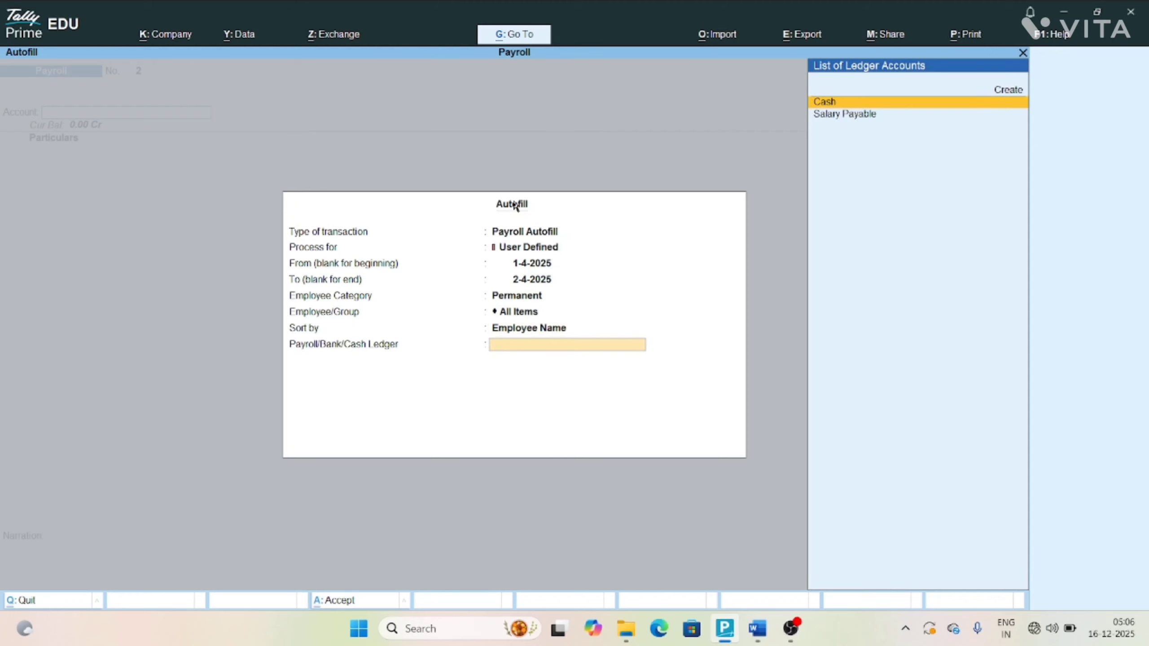
{"action": "key", "text": "Down"}
{"action": "key", "text": "Return"}
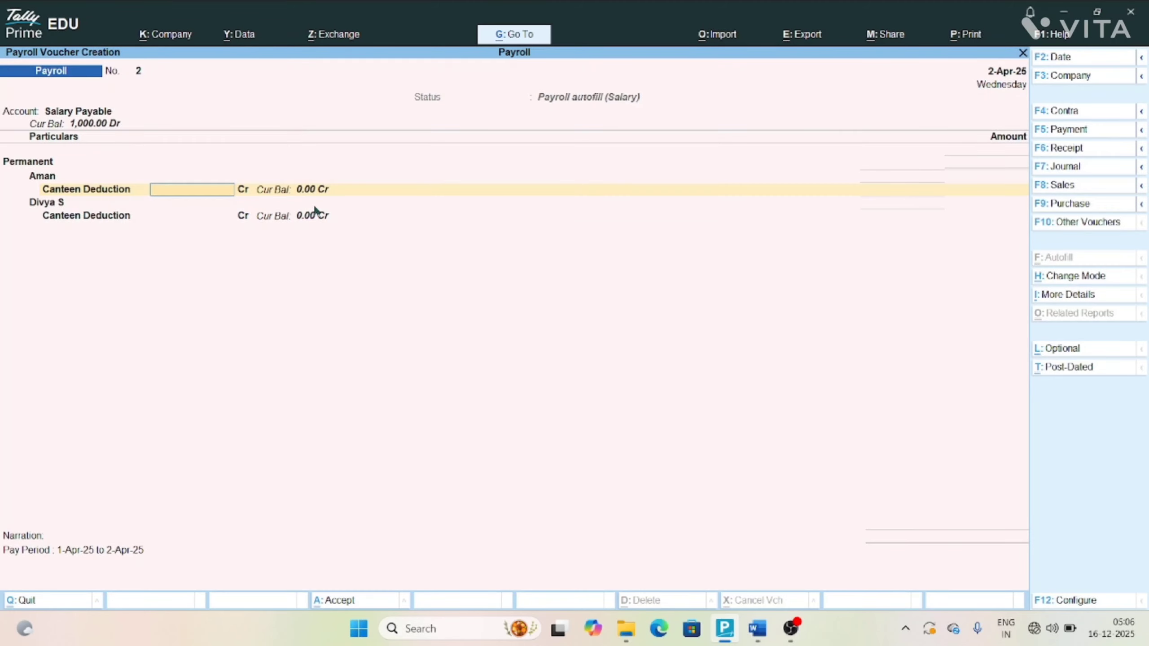
- Enter a Canteen Deduction of 1000 for each of the two permanent employees, keep the narration, and save the payroll voucher
{"action": "type", "text": "1000"}
{"action": "key", "text": "Return"}
{"action": "type", "text": "1000"}
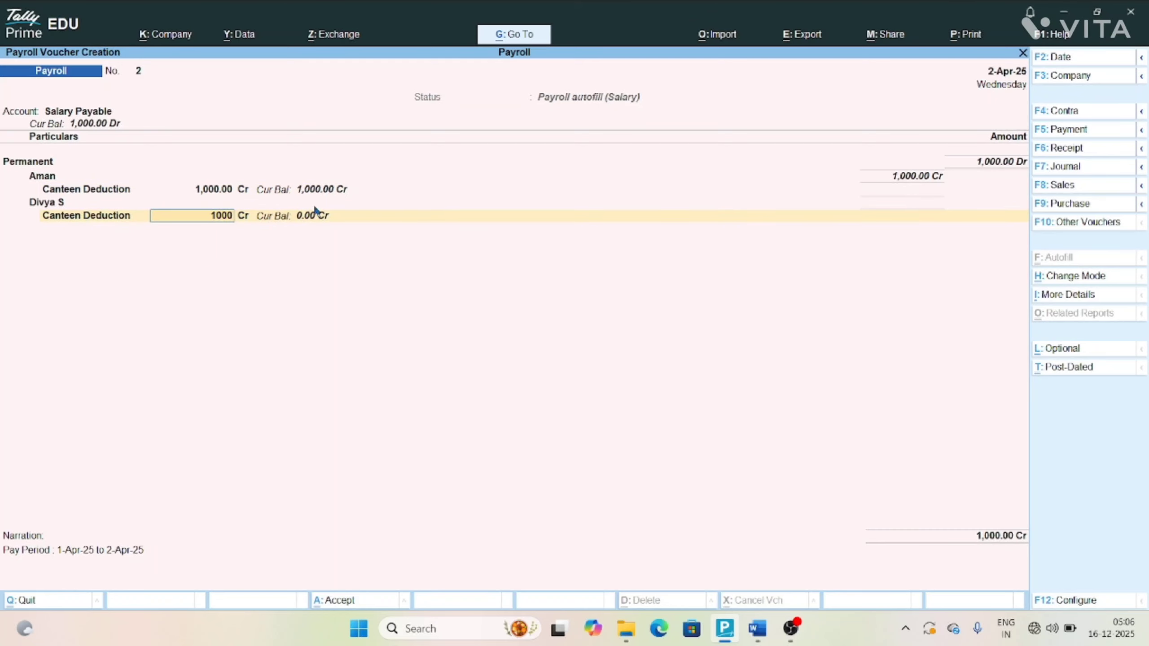
{"action": "key", "text": "Return"}
{"action": "key", "text": "Return"}
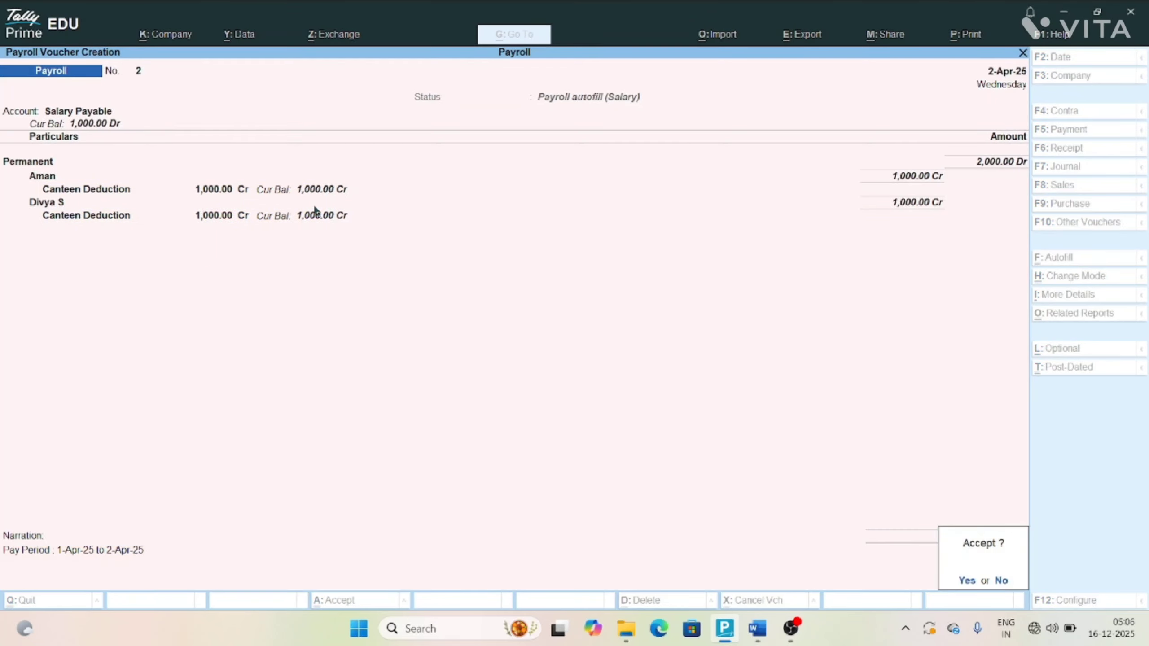
{"action": "key", "text": "Return"}
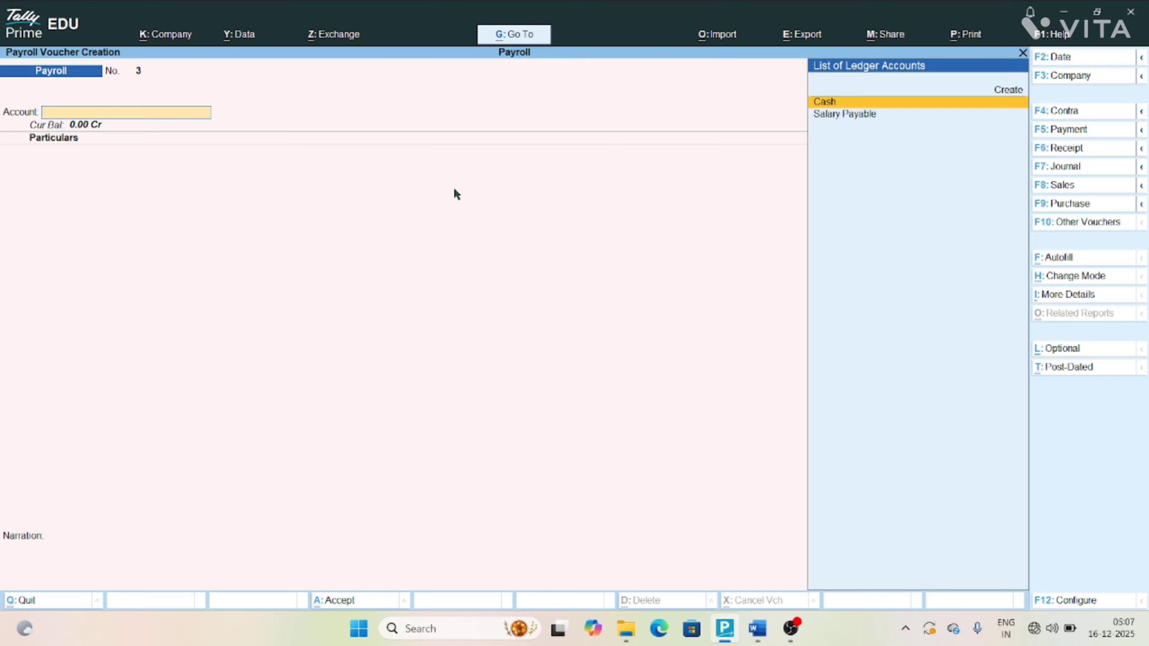
- Check the payroll topic outline in Word, return to TallyPrime, and reopen voucher entry from the Gateway of Tally
{"action": "key", "text": "alt+Tab"}
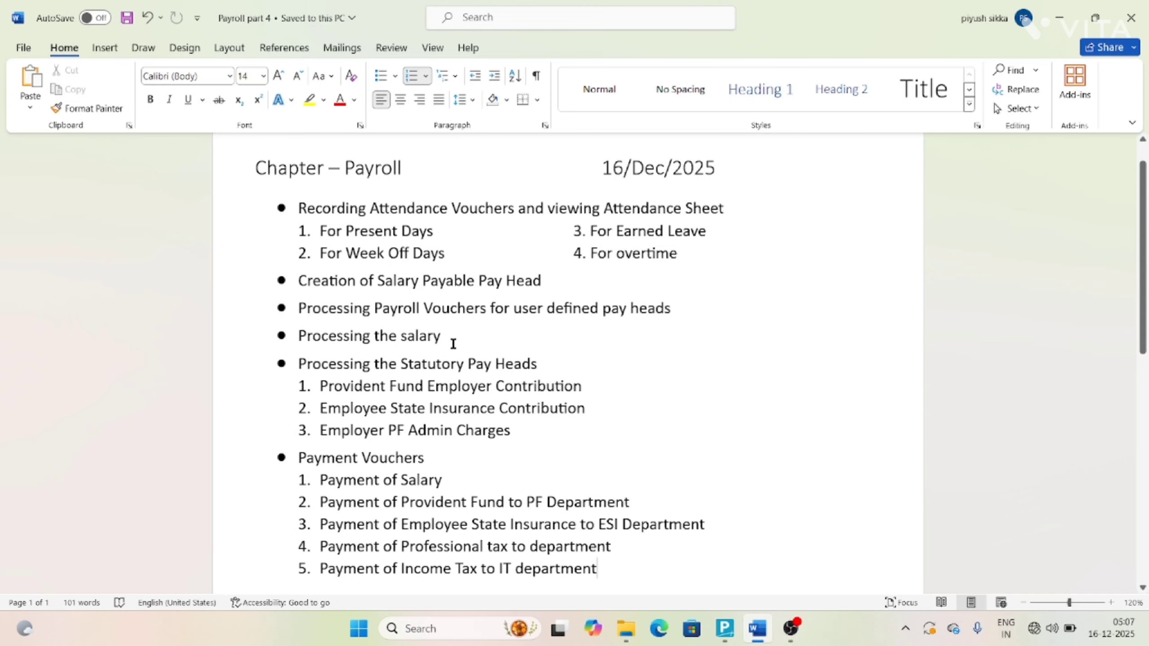
{"action": "left_click", "coordinate": [725, 630]}
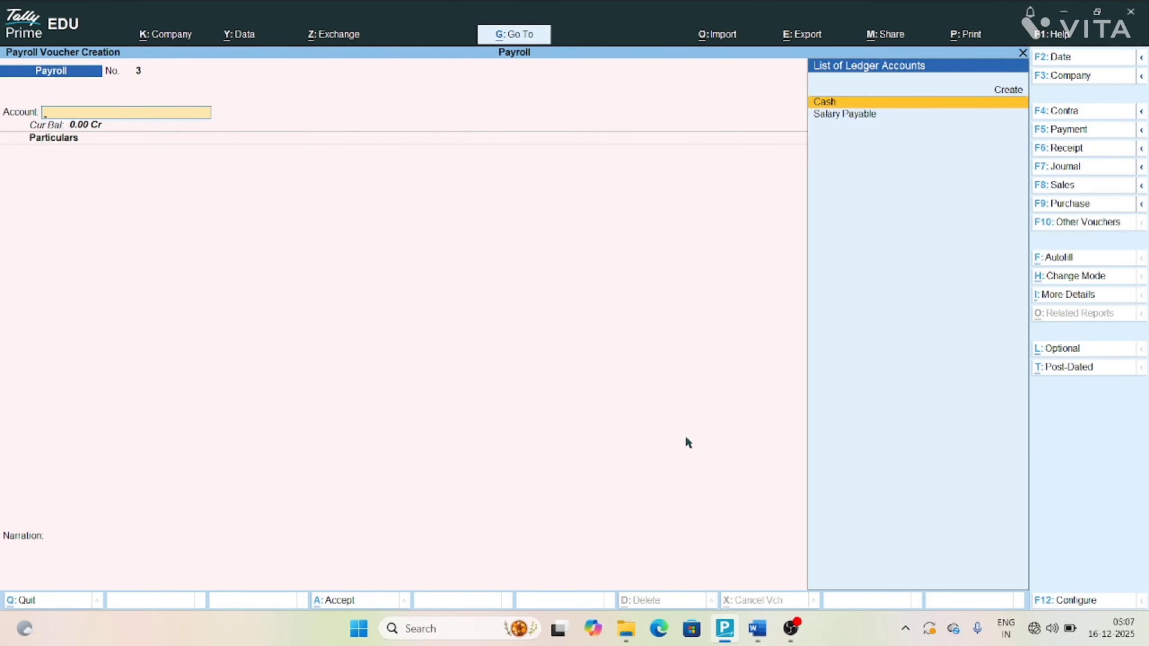
{"action": "key", "text": "Escape"}
{"action": "key", "text": "y"}
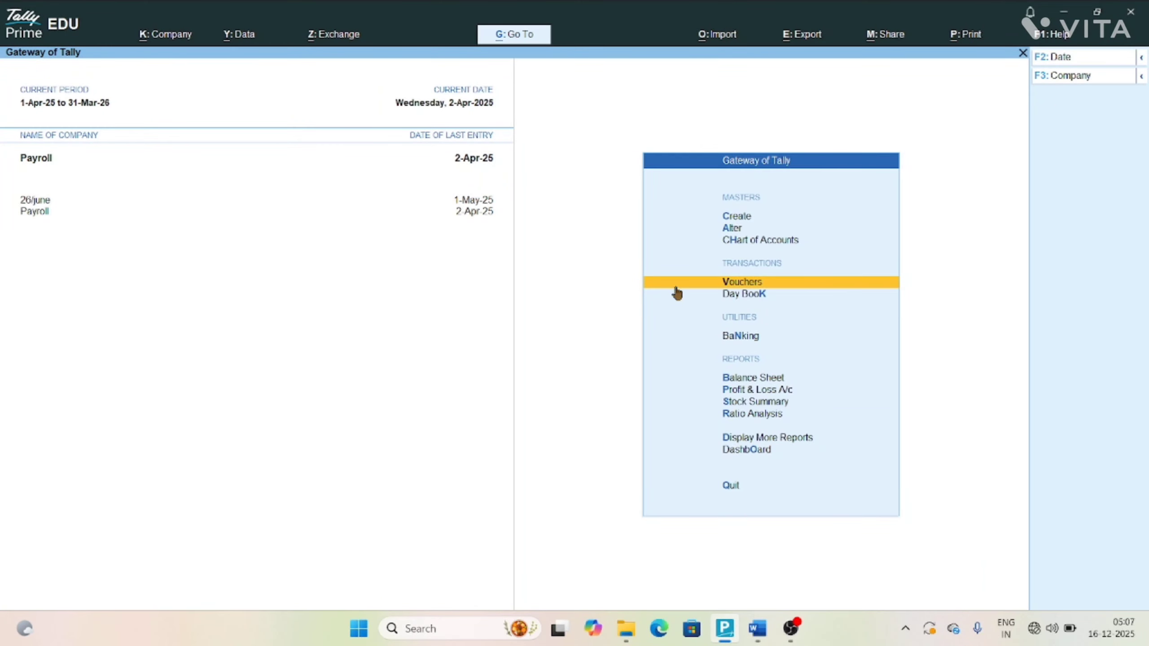
{"action": "key", "text": "Return"}
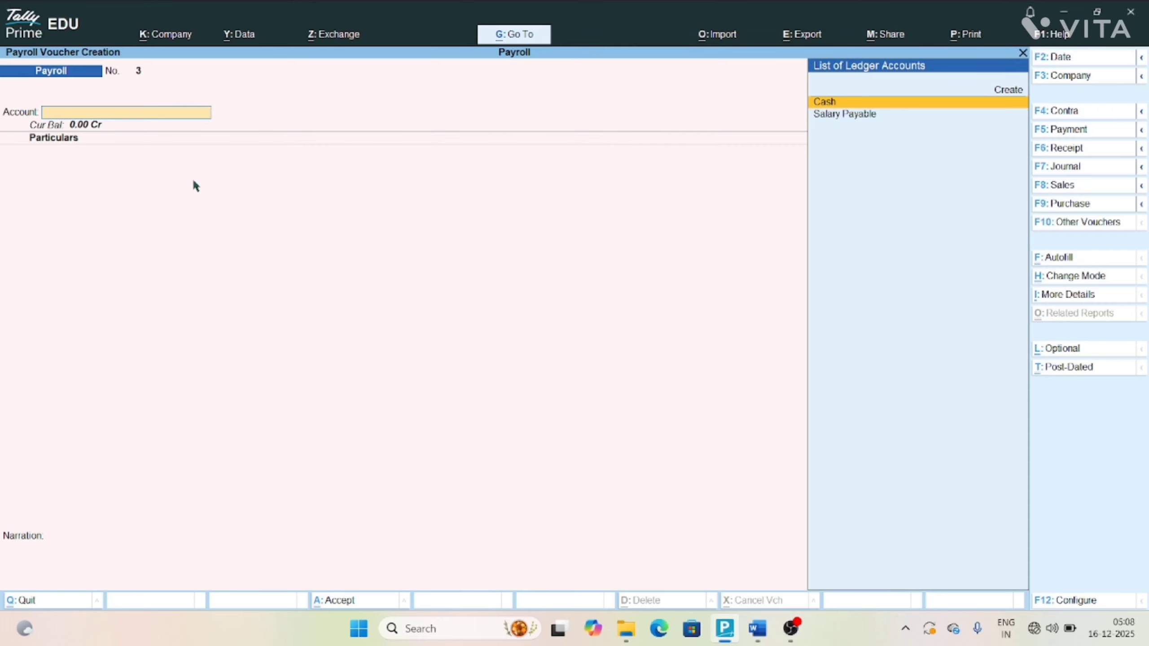
- Choose Payroll as the voucher type for the new voucher
{"action": "key", "text": "F10"}
{"action": "type", "text": "P"}
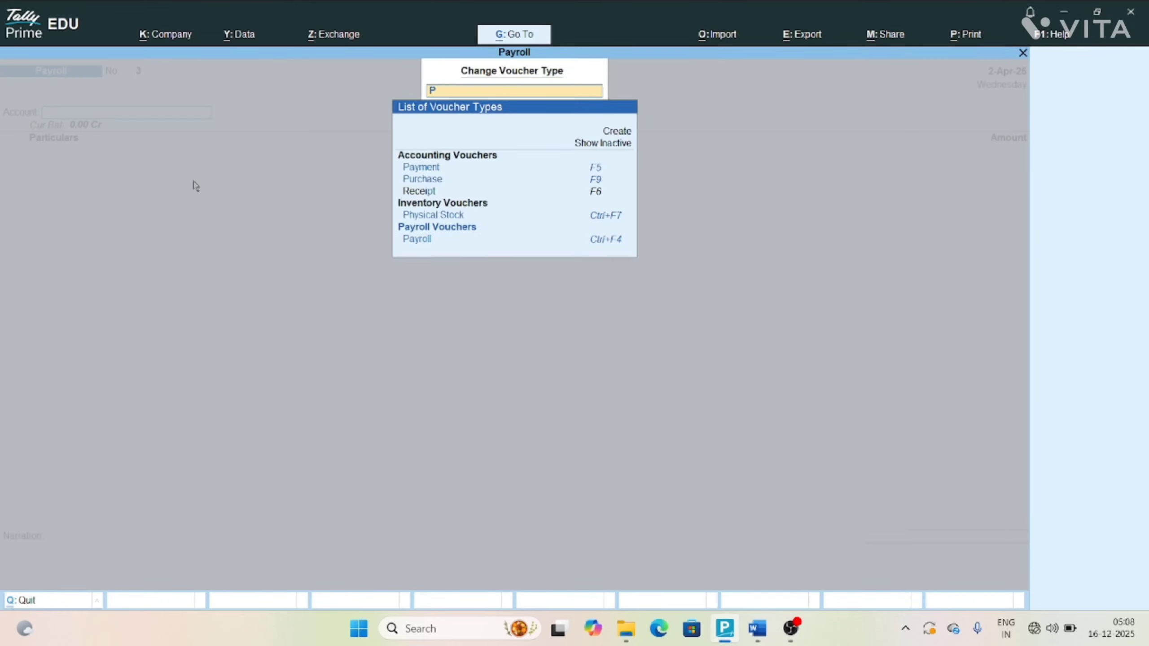
{"action": "key", "text": "BackSpace"}
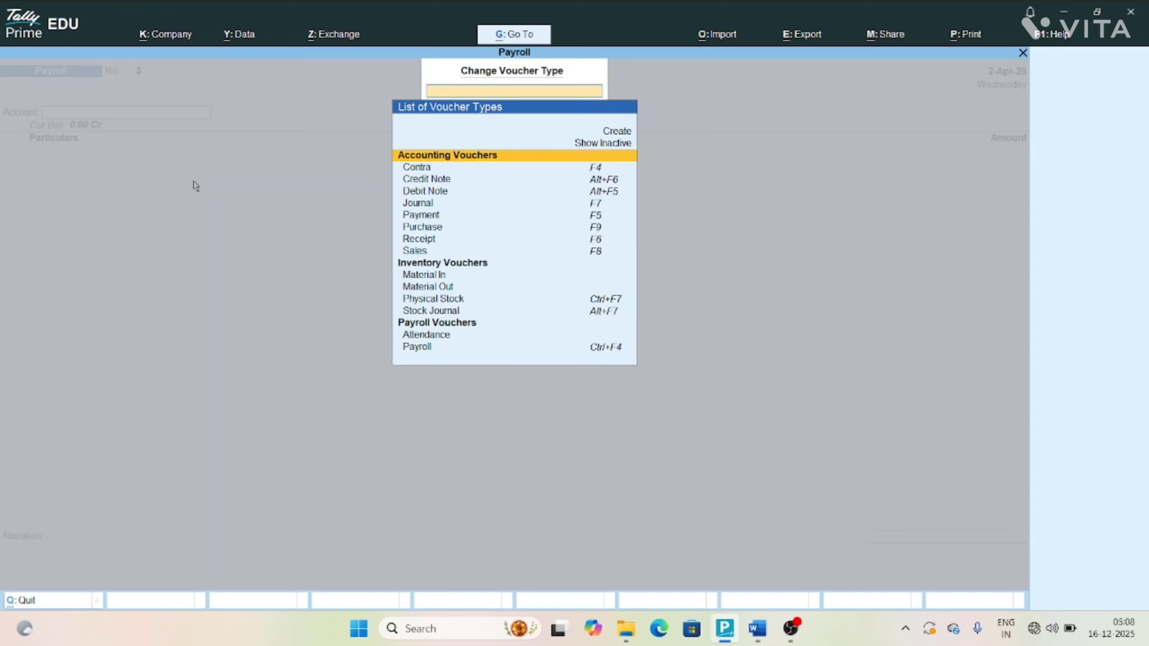
{"action": "key", "text": "Down"}
{"action": "key", "text": "Down"}
{"action": "key", "text": "Down"}
{"action": "key", "text": "Down"}
{"action": "key", "text": "Down"}
{"action": "key", "text": "Down"}
{"action": "key", "text": "Down"}
{"action": "key", "text": "Down"}
{"action": "key", "text": "Down"}
{"action": "key", "text": "Down"}
{"action": "key", "text": "Down"}
{"action": "key", "text": "Down"}
{"action": "key", "text": "Down"}
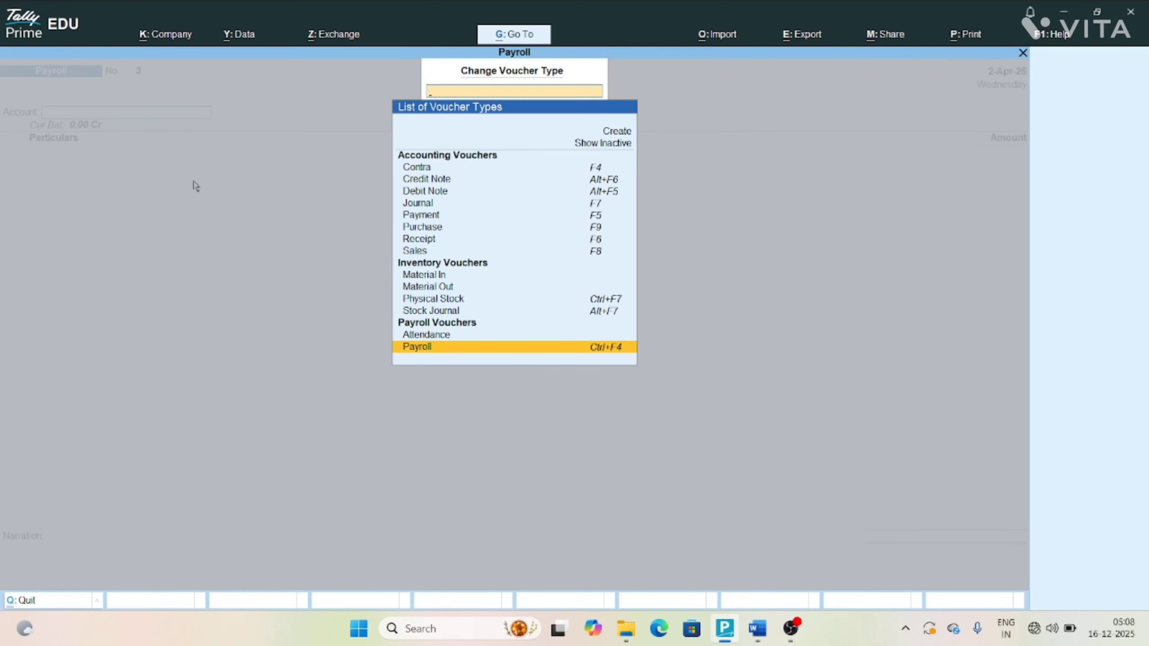
{"action": "key", "text": "Return"}
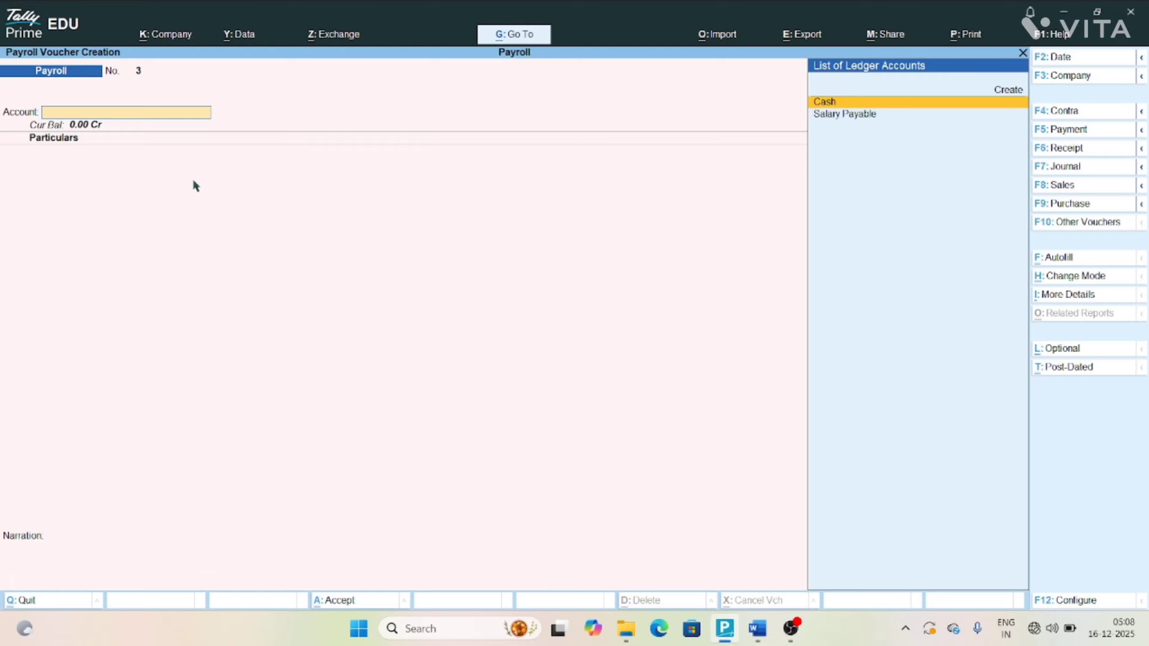
- Set the payroll voucher date to 1-Apr-25
{"action": "key", "text": "F2"}
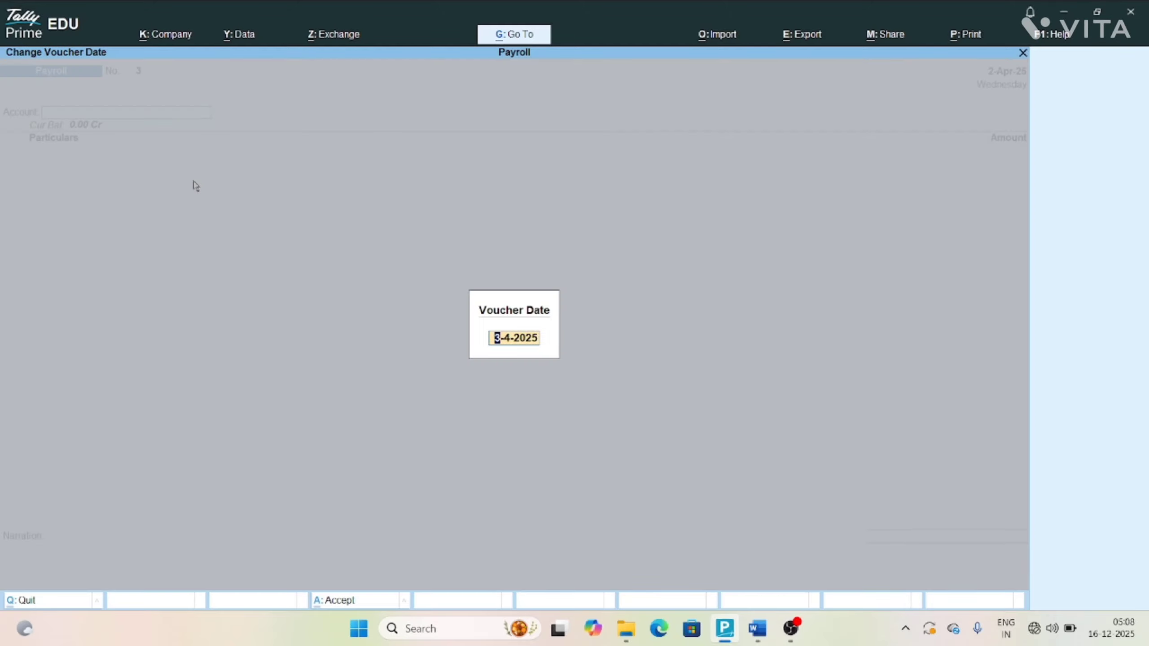
{"action": "key", "text": "BackSpace"}
{"action": "key", "text": "Escape"}
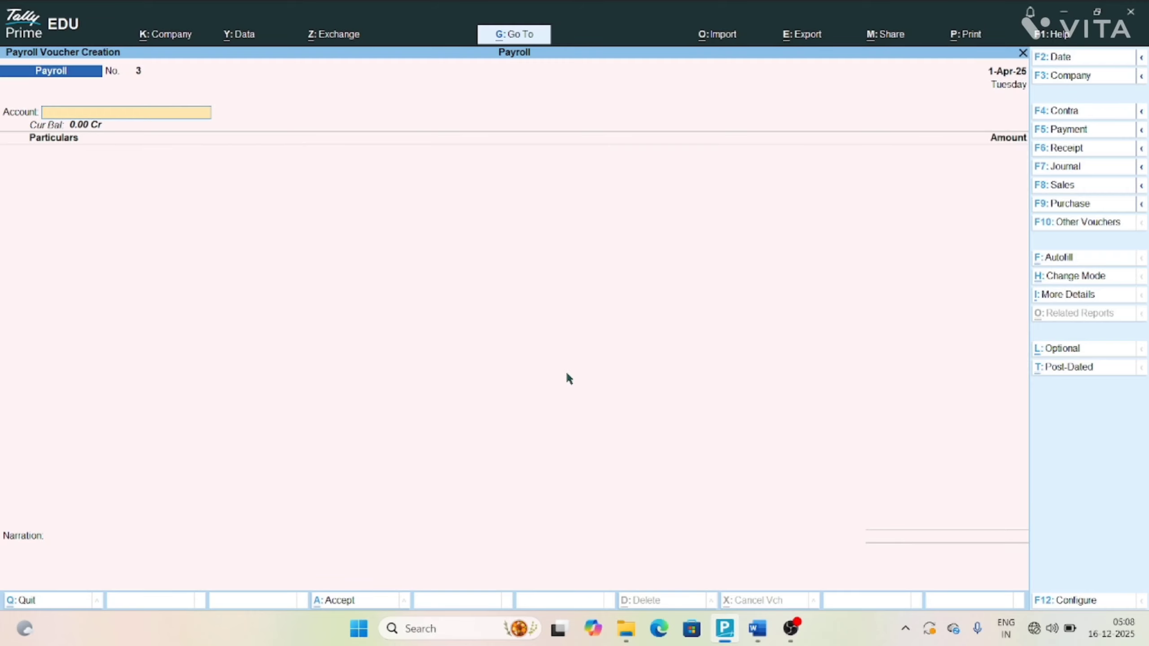
- Start a Payroll Autofill processed for Salary, with income tax based on Declared Value, covering 1-4-2025 to 2-4-2025
{"action": "key", "text": "ctrl+f"}
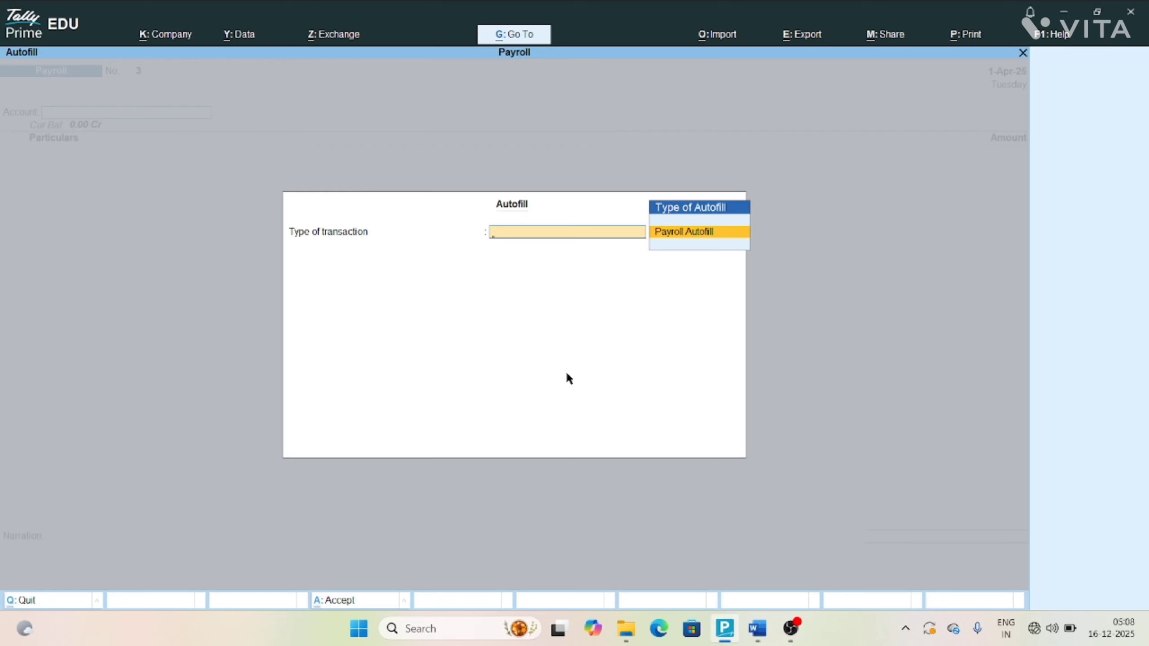
{"action": "key", "text": "Return"}
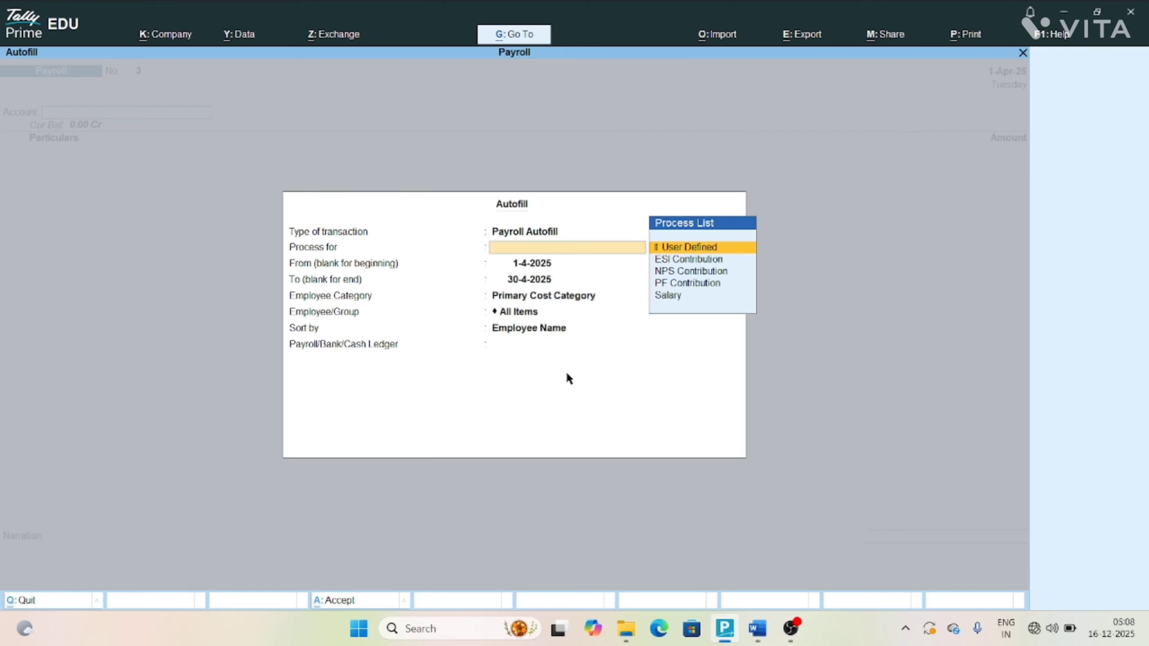
{"action": "key", "text": "Down"}
{"action": "key", "text": "Down"}
{"action": "key", "text": "Down"}
{"action": "key", "text": "Down"}
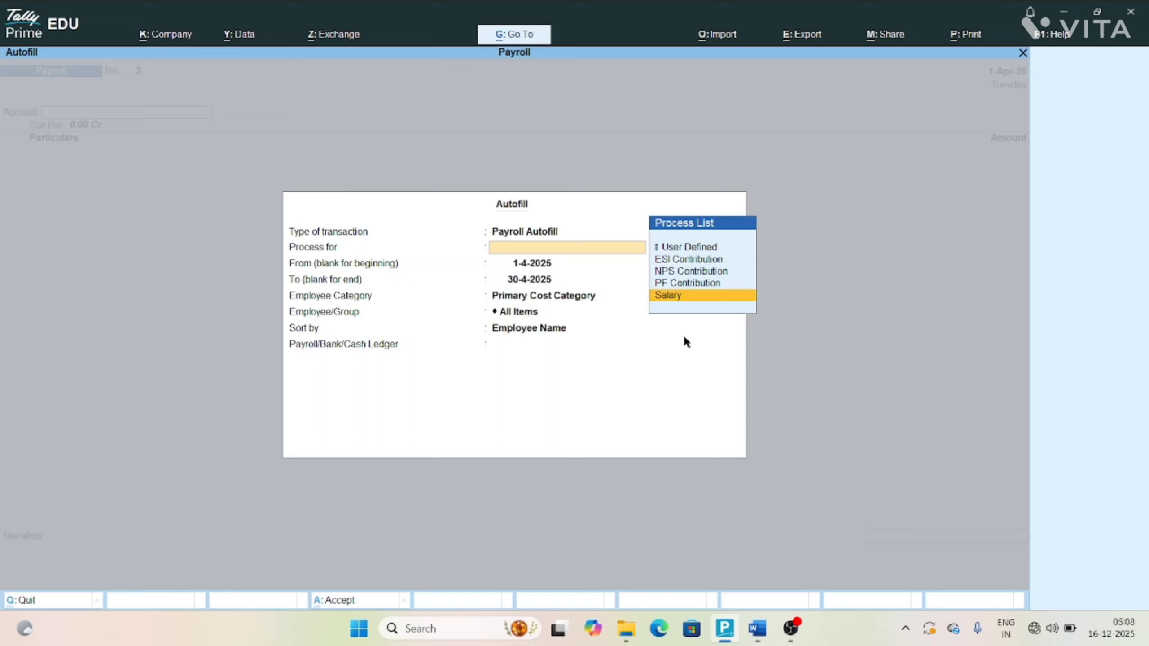
{"action": "left_click", "coordinate": [663, 301]}
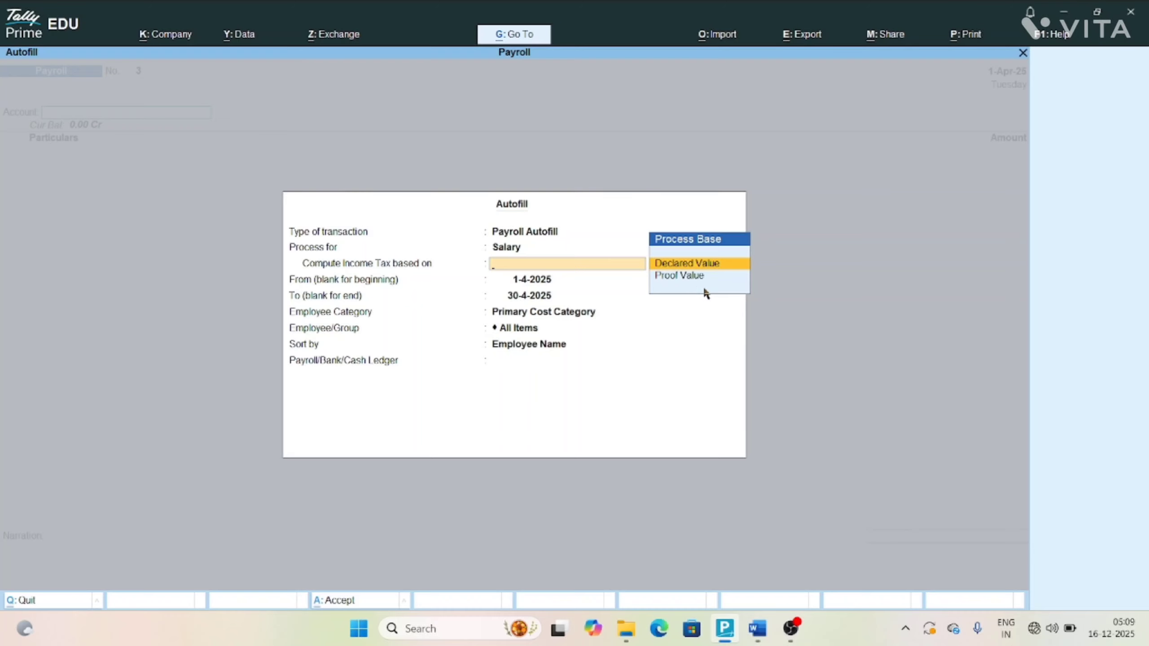
{"action": "key", "text": "Return"}
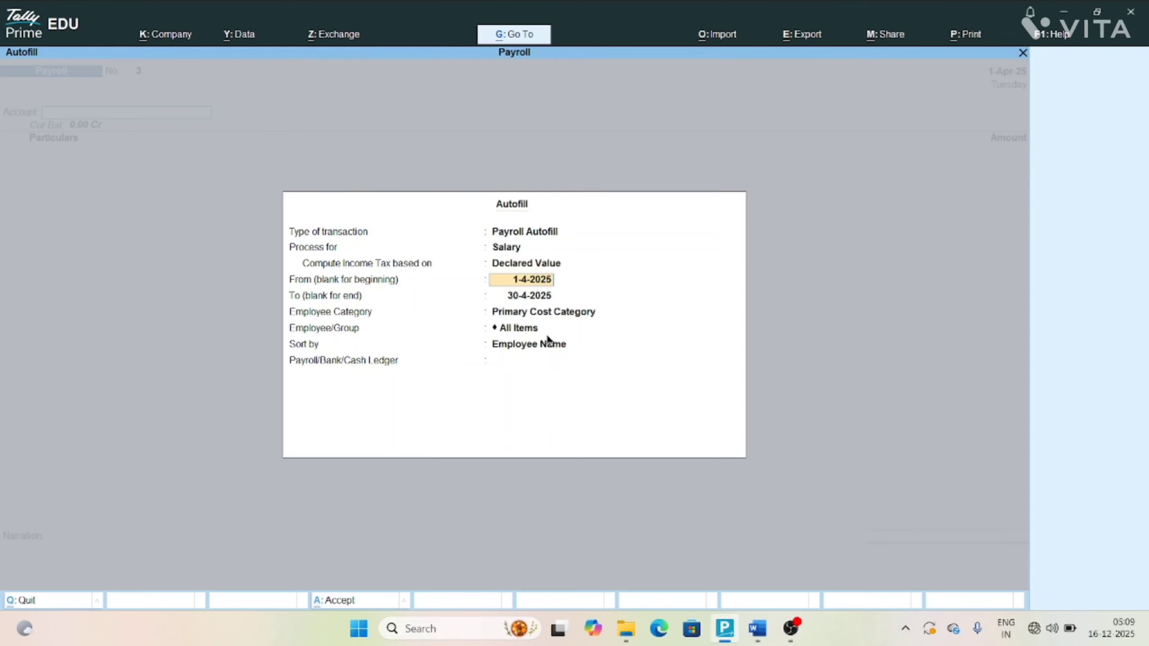
{"action": "key", "text": "Return"}
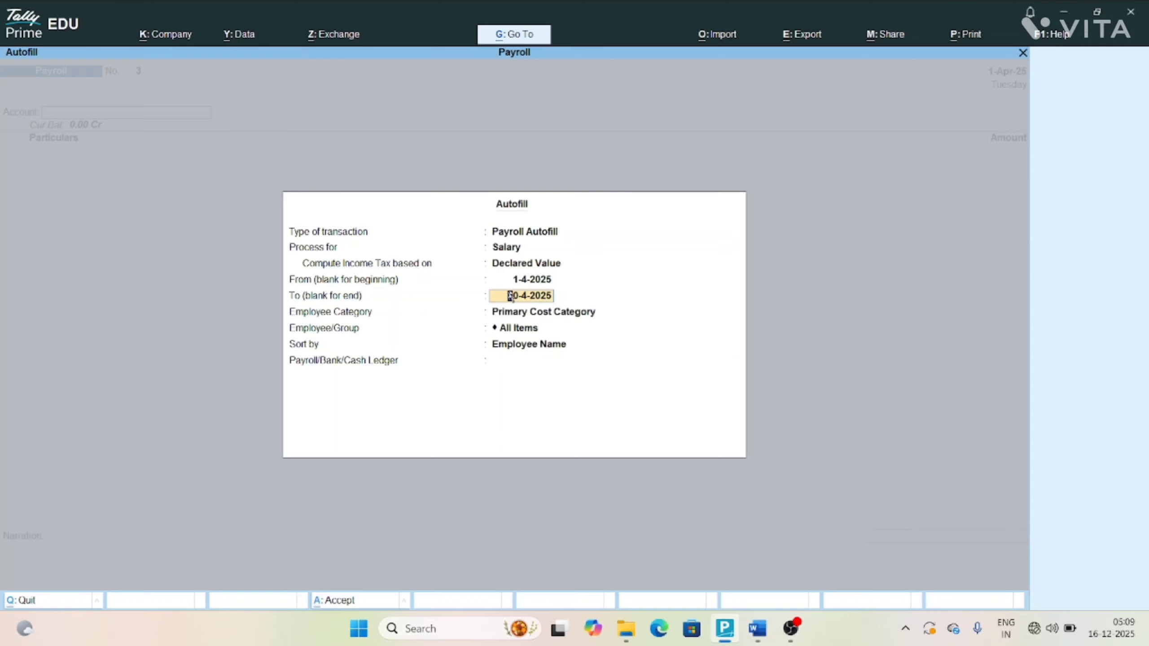
{"action": "type", "text": "2"}
{"action": "key", "text": "Return"}
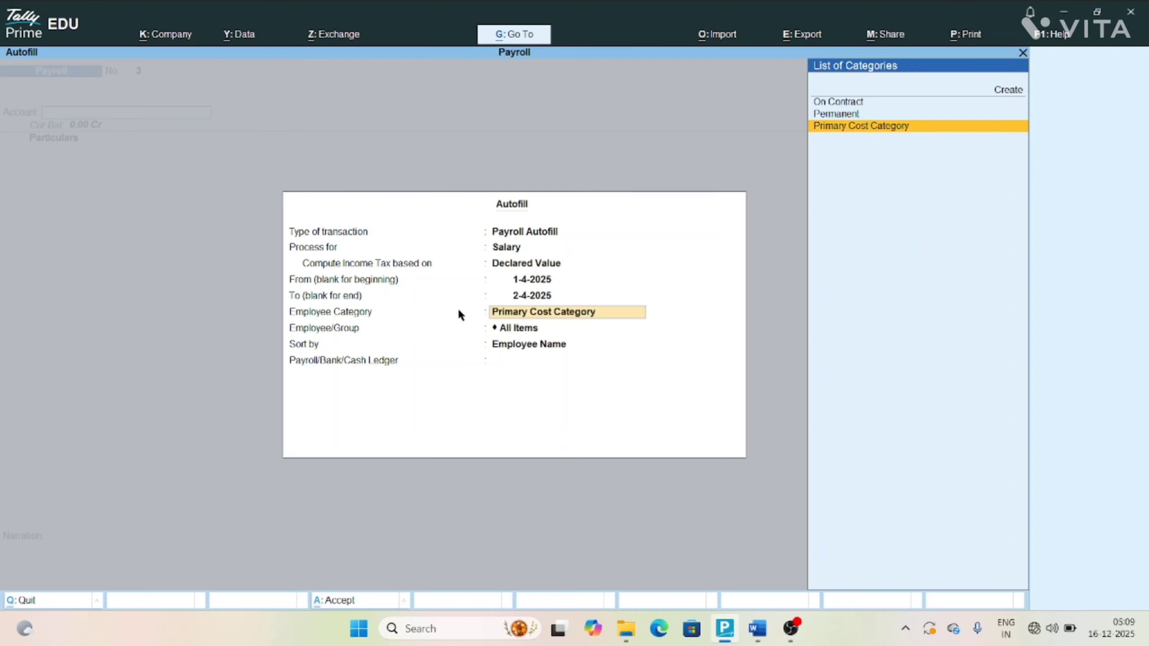
- Autofill salaries for All Items in the Permanent category, sorted by Employee Name, against Salary Payable, and save the voucher
{"action": "key", "text": "Up"}
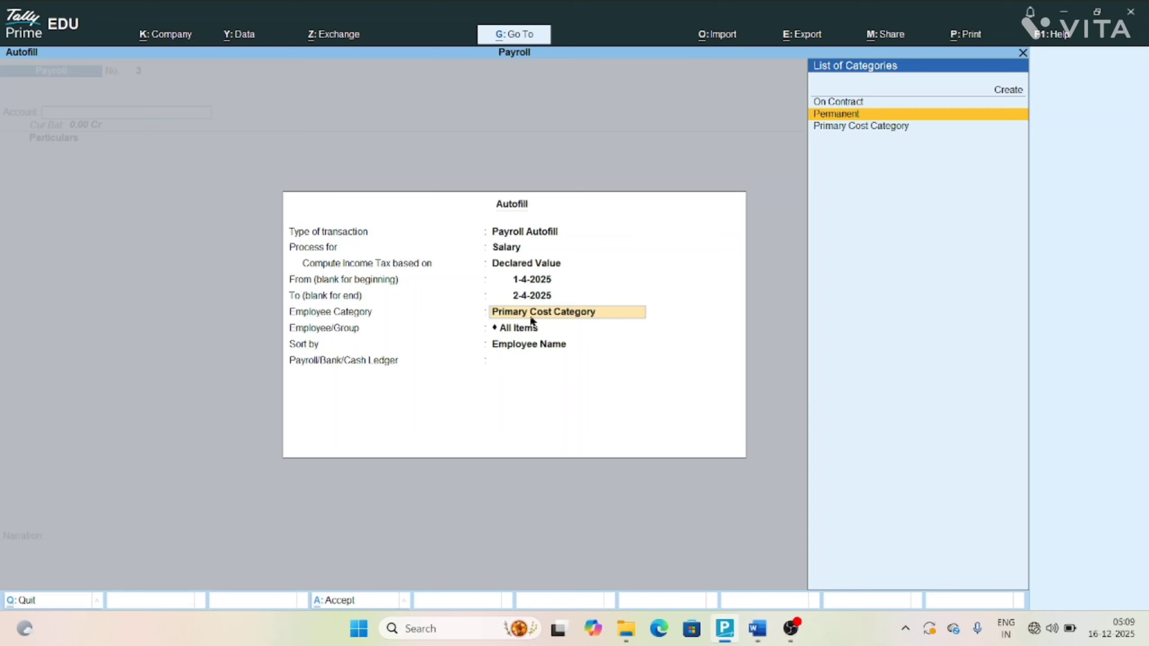
{"action": "key", "text": "Return"}
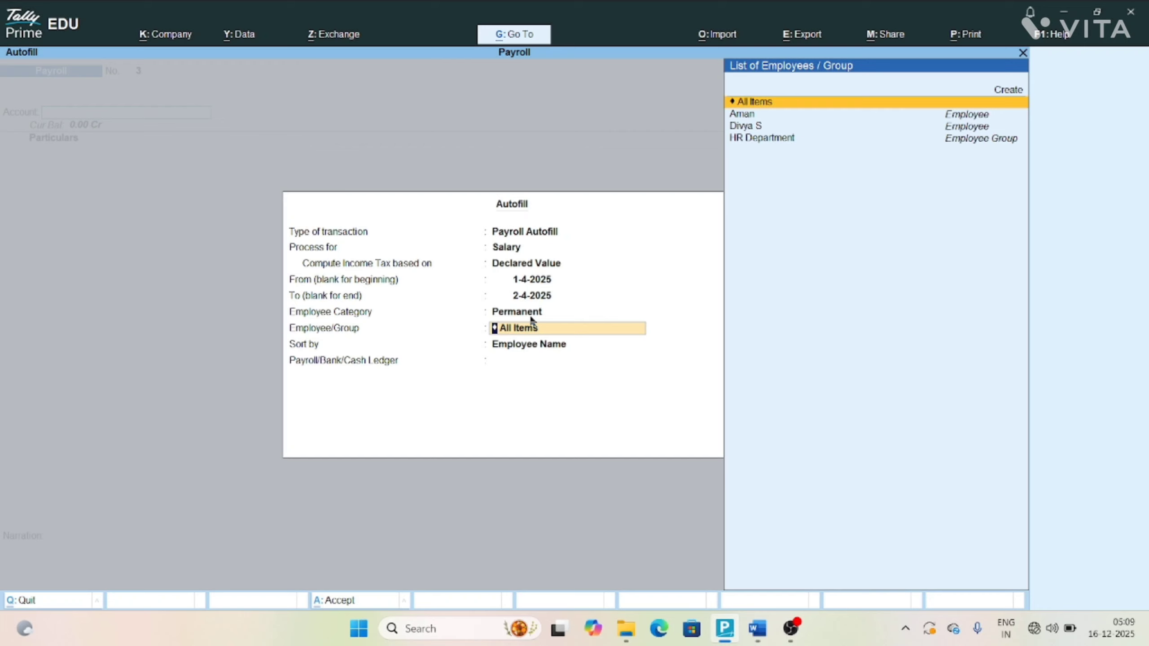
{"action": "key", "text": "Return"}
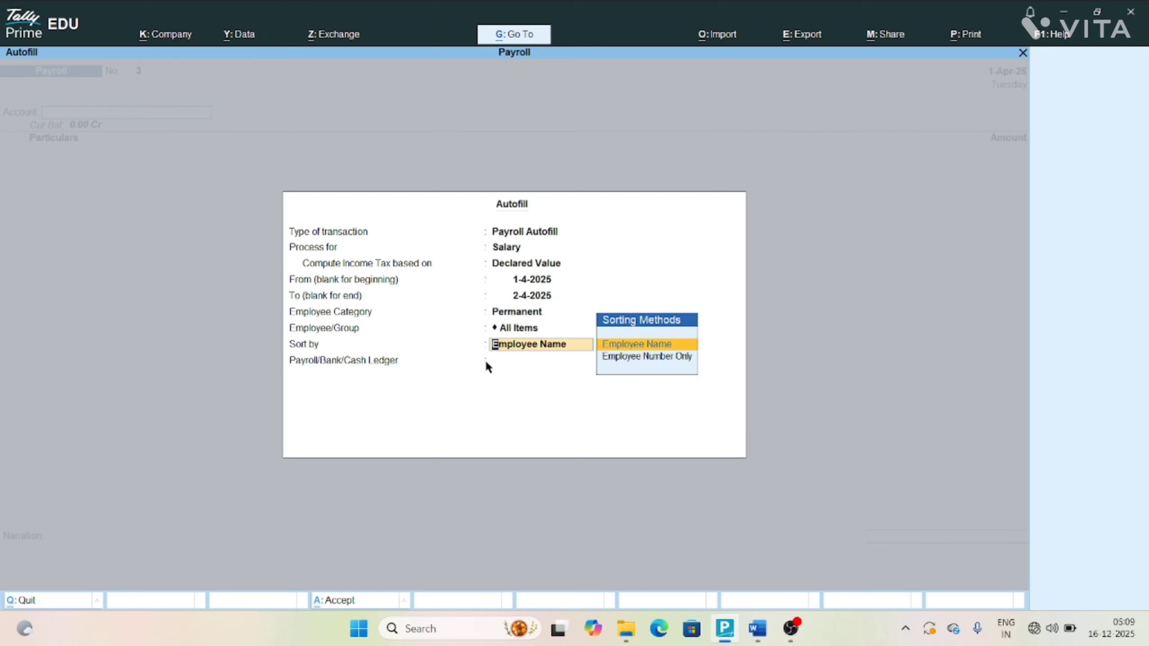
{"action": "key", "text": "Return"}
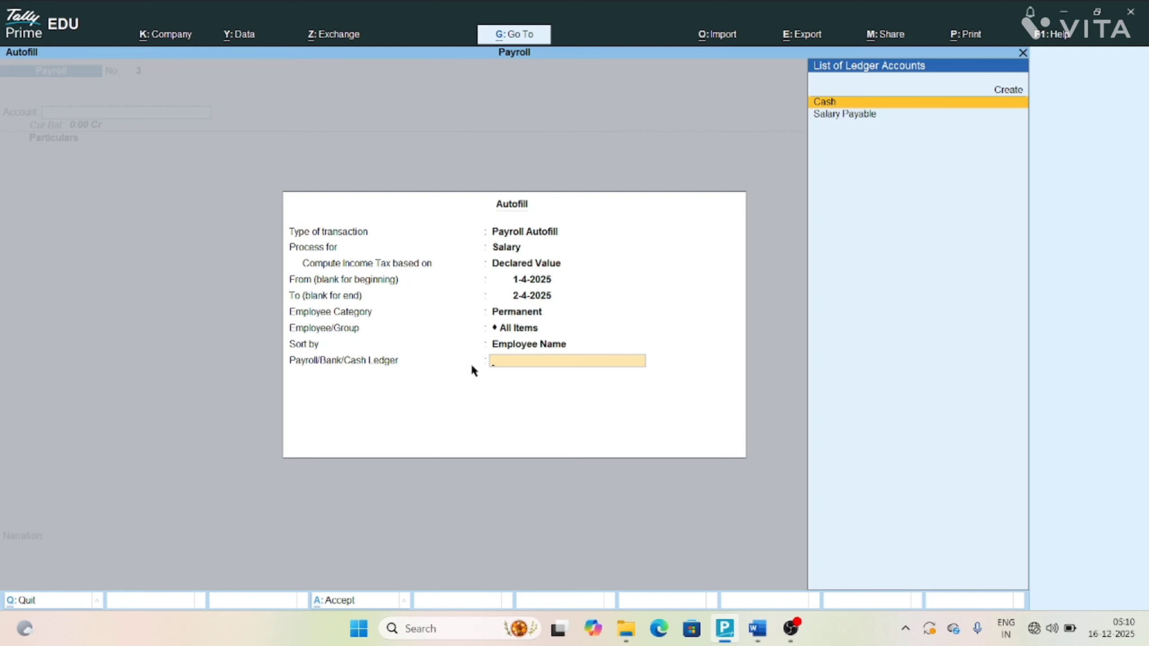
{"action": "key", "text": "Down"}
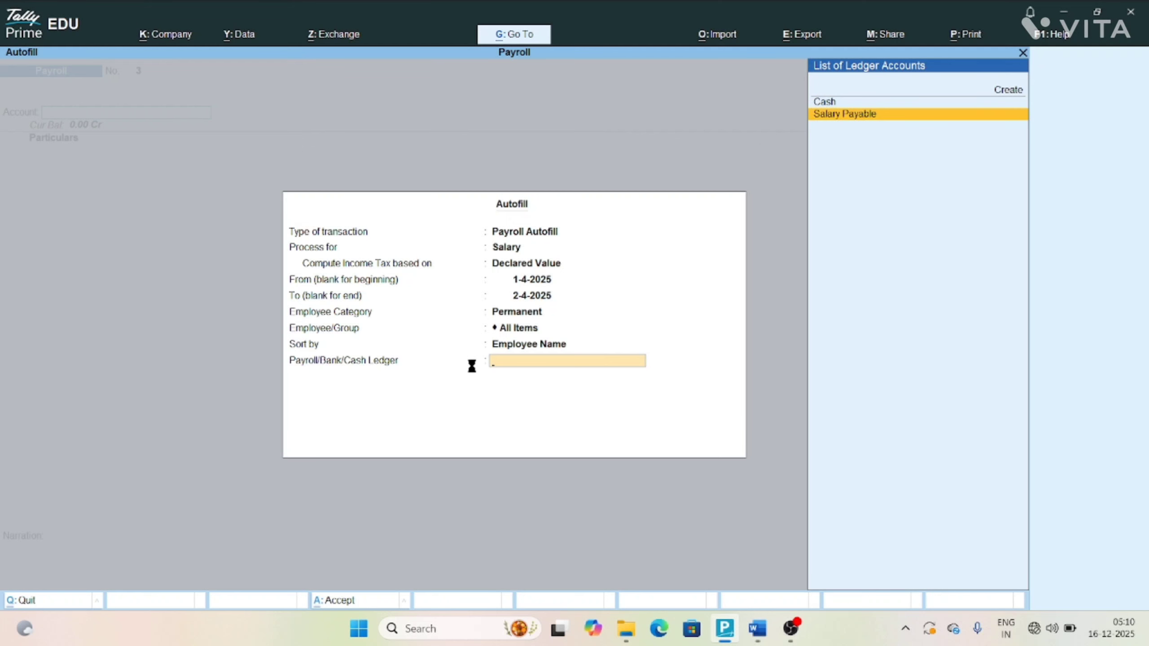
{"action": "key", "text": "Return"}
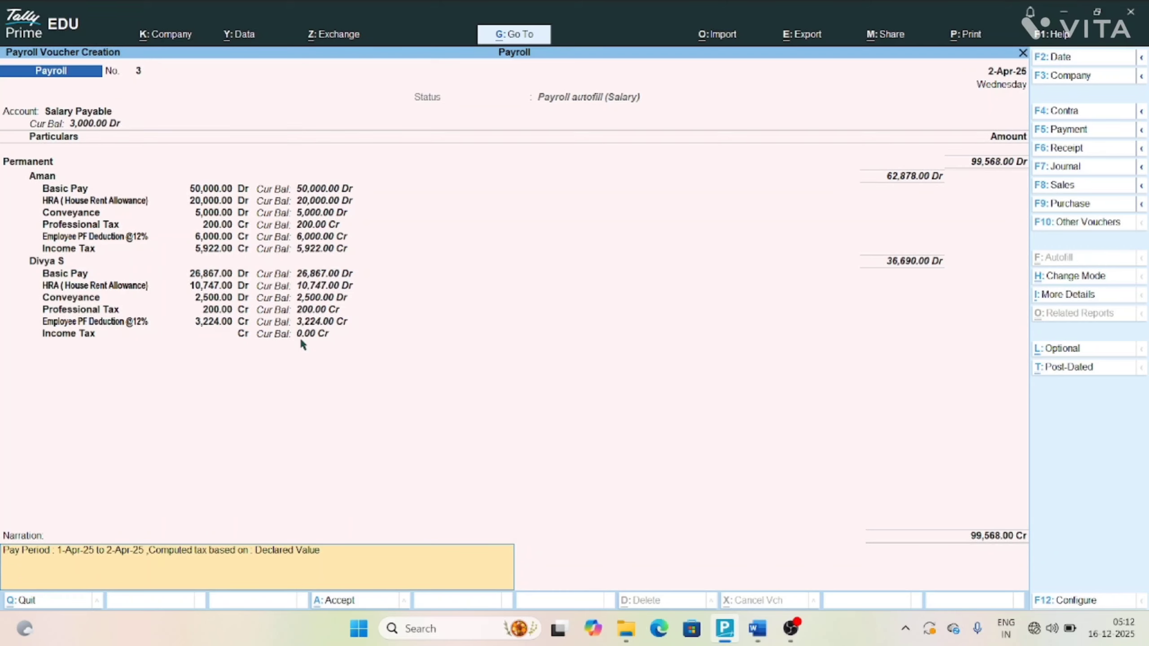
{"action": "key", "text": "Return"}
{"action": "key", "text": "Return"}
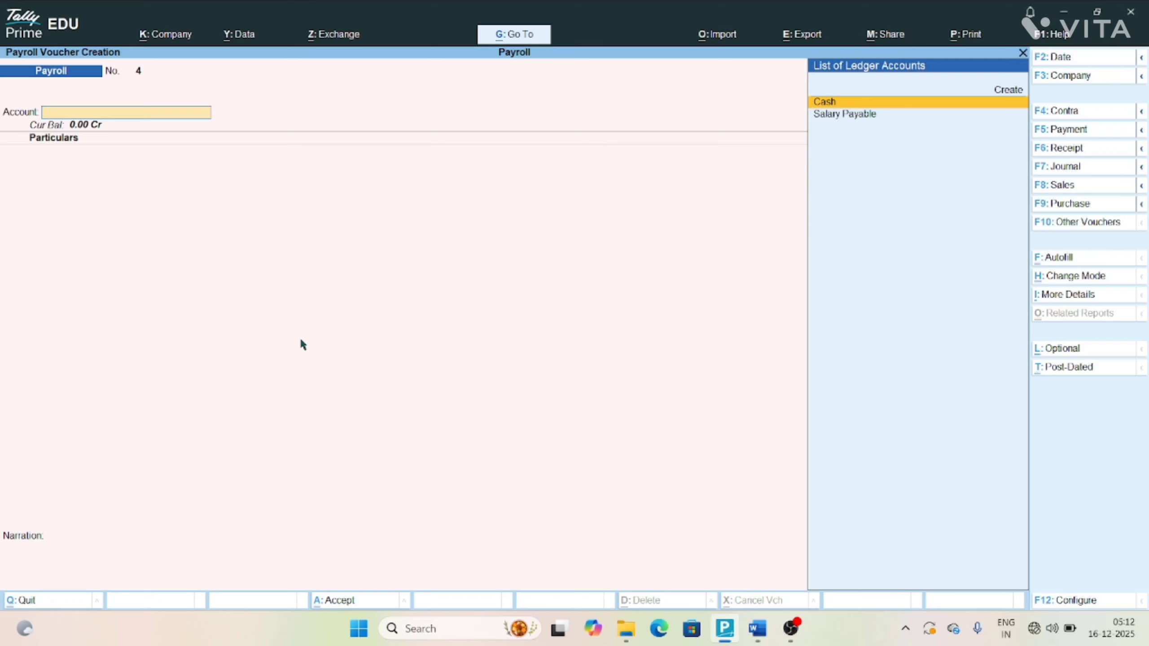
- Start a Payroll Autofill for Salary in the new voucher, with income tax based on Declared Value, covering 1-4-2025 to 2-4-2025
{"action": "key", "text": "ctrl+f"}
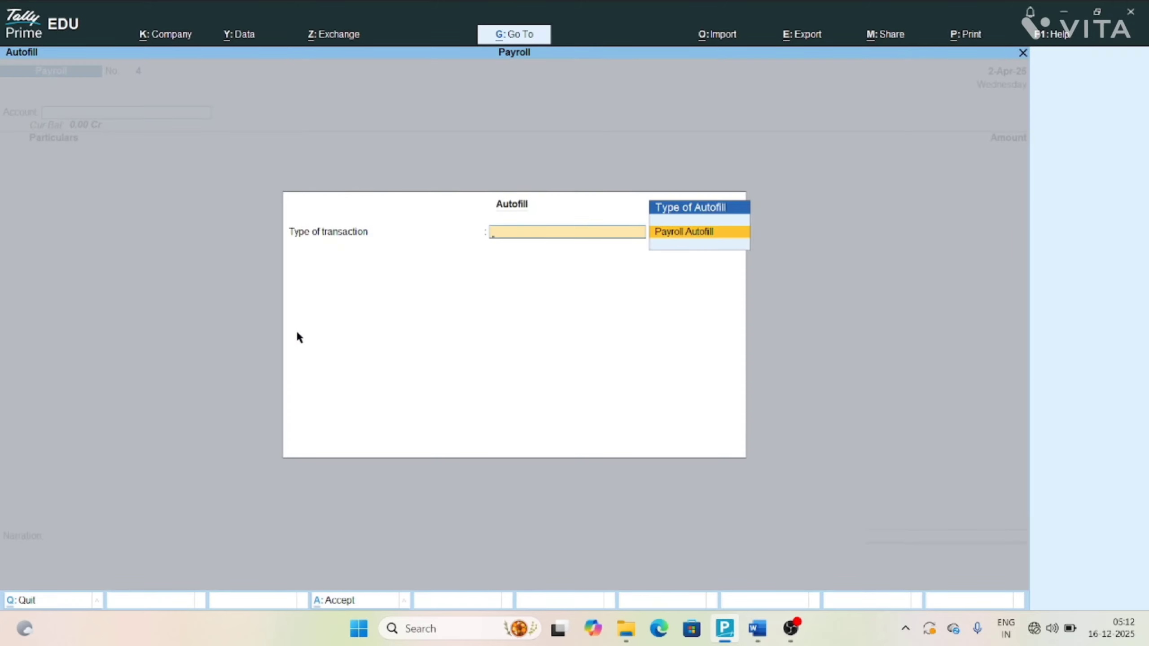
{"action": "key", "text": "Return"}
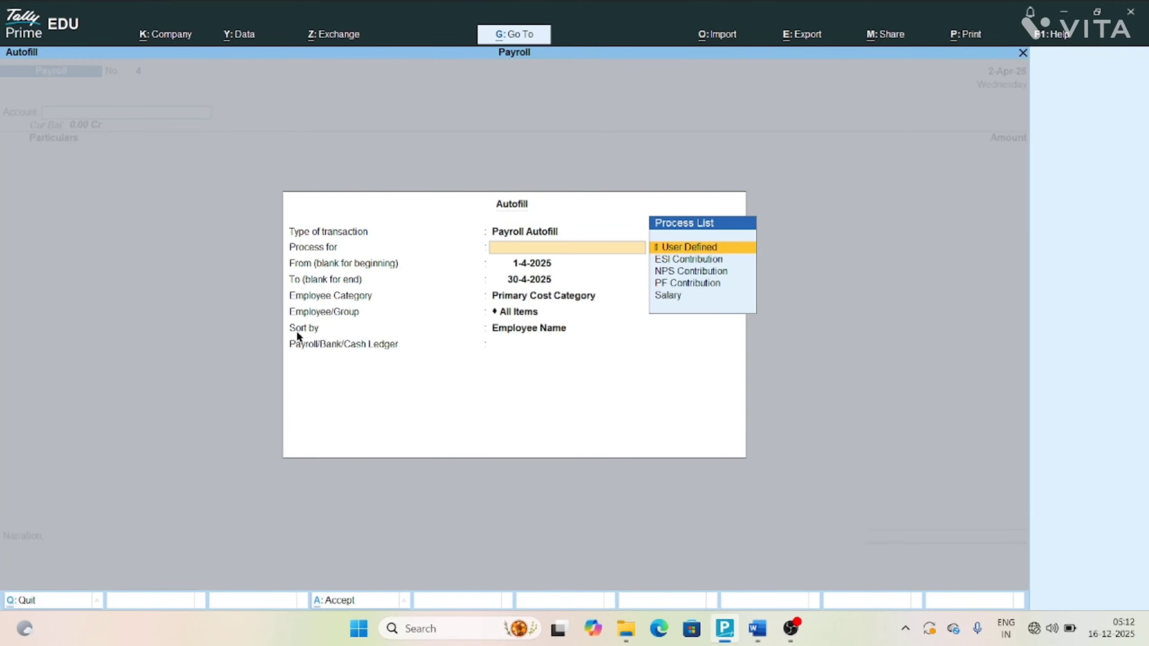
{"action": "key", "text": "Down"}
{"action": "key", "text": "Down"}
{"action": "key", "text": "Down"}
{"action": "key", "text": "Down"}
{"action": "key", "text": "Return"}
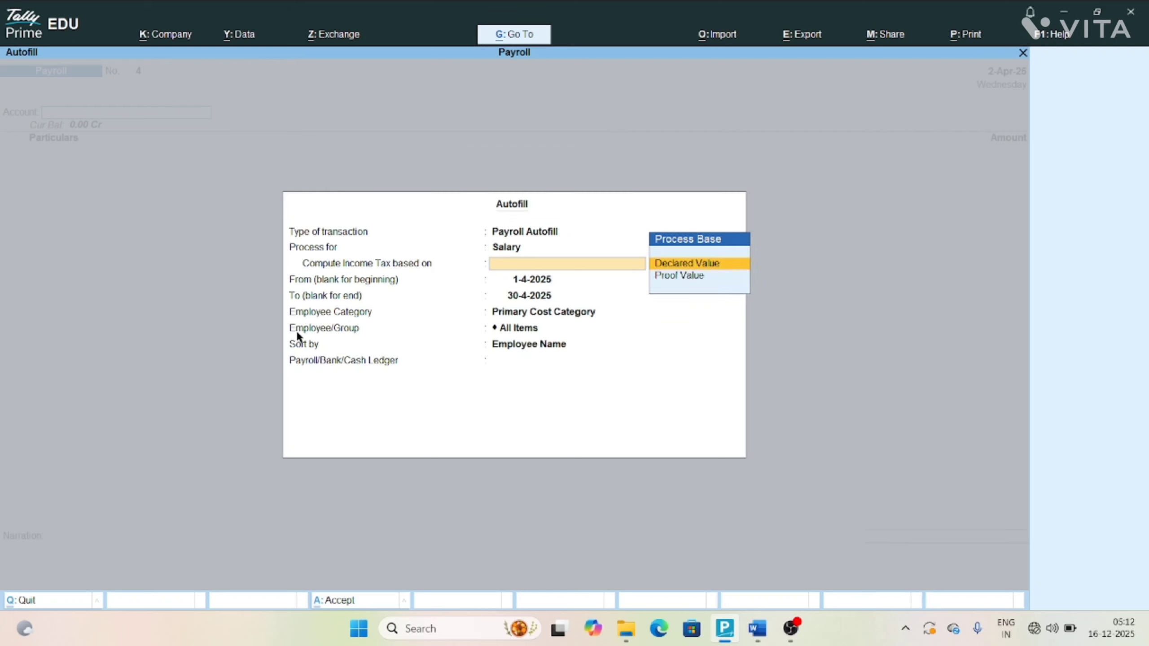
{"action": "key", "text": "Return"}
{"action": "key", "text": "Return"}
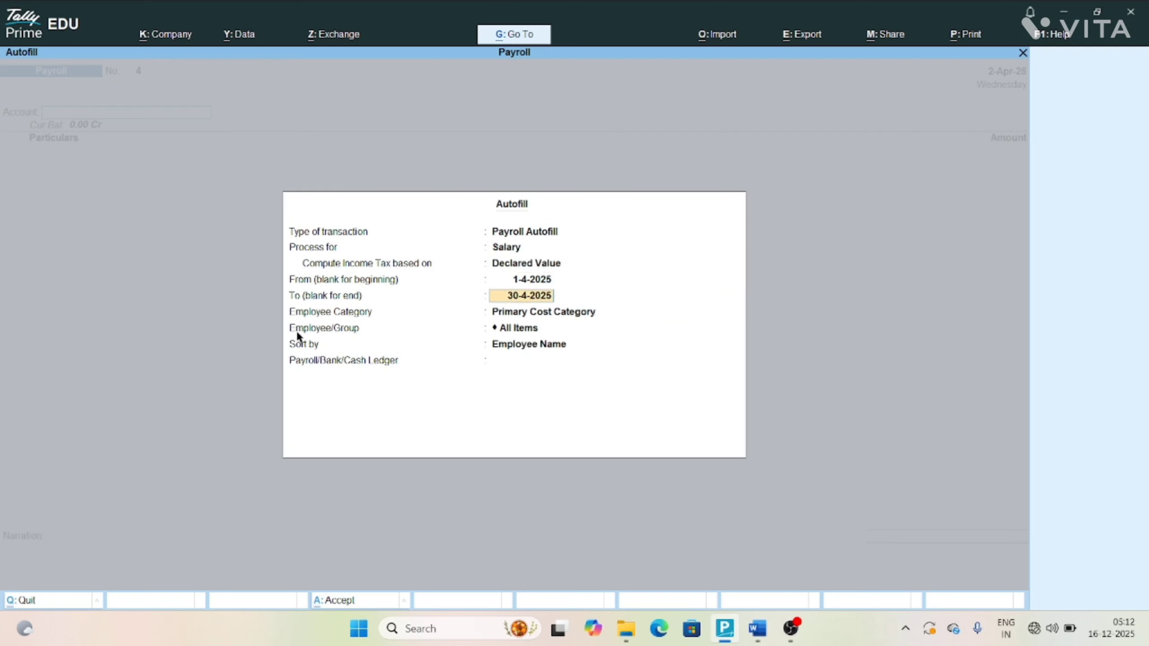
{"action": "type", "text": "2"}
{"action": "key", "text": "Return"}
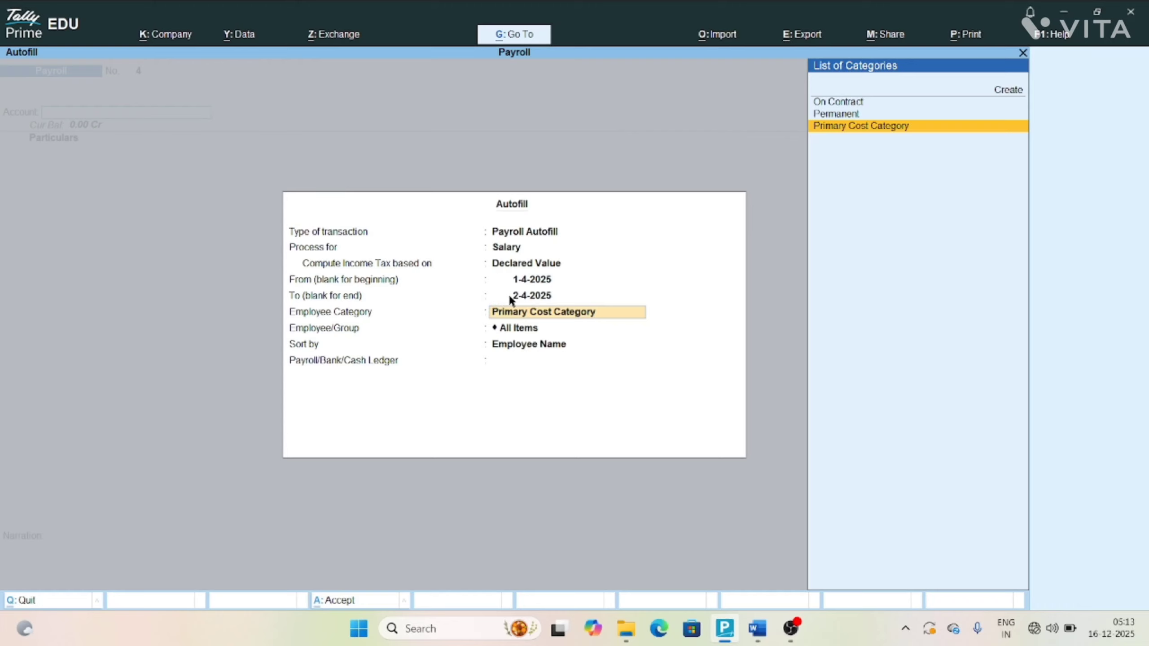
- Autofill salaries for All Items in the On Contract category, sorted by Employee Name, against Salary Payable, and save the voucher
{"action": "key", "text": "Up"}
{"action": "key", "text": "Up"}
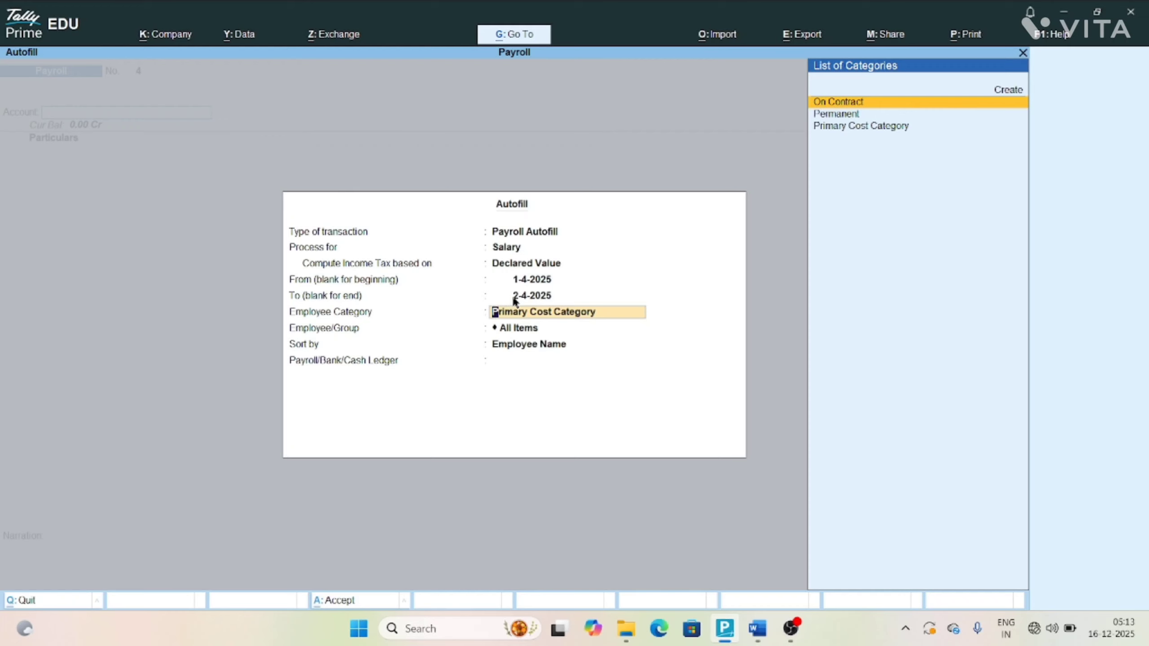
{"action": "key", "text": "Return"}
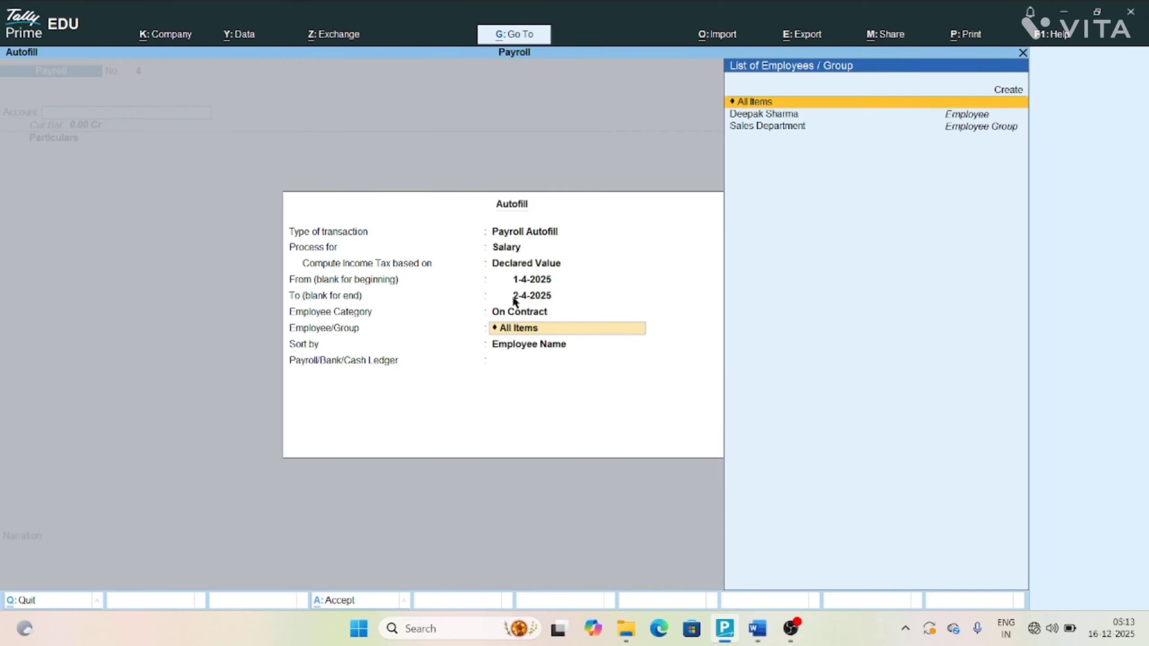
{"action": "key", "text": "Return"}
{"action": "key", "text": "Return"}
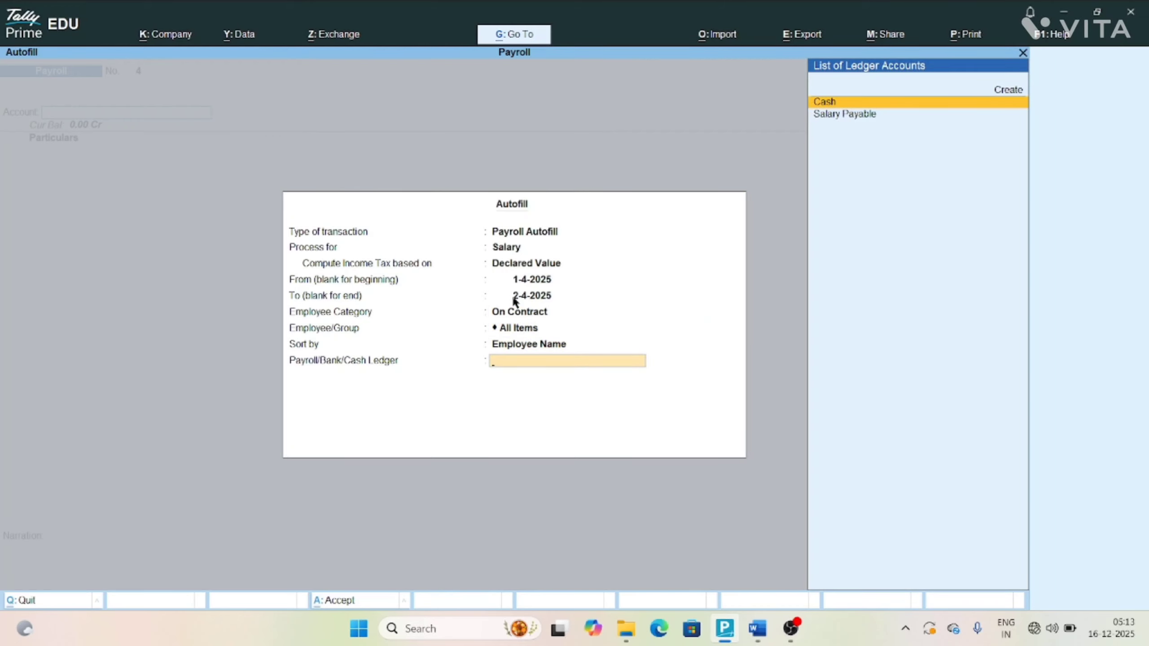
{"action": "key", "text": "Down"}
{"action": "key", "text": "Return"}
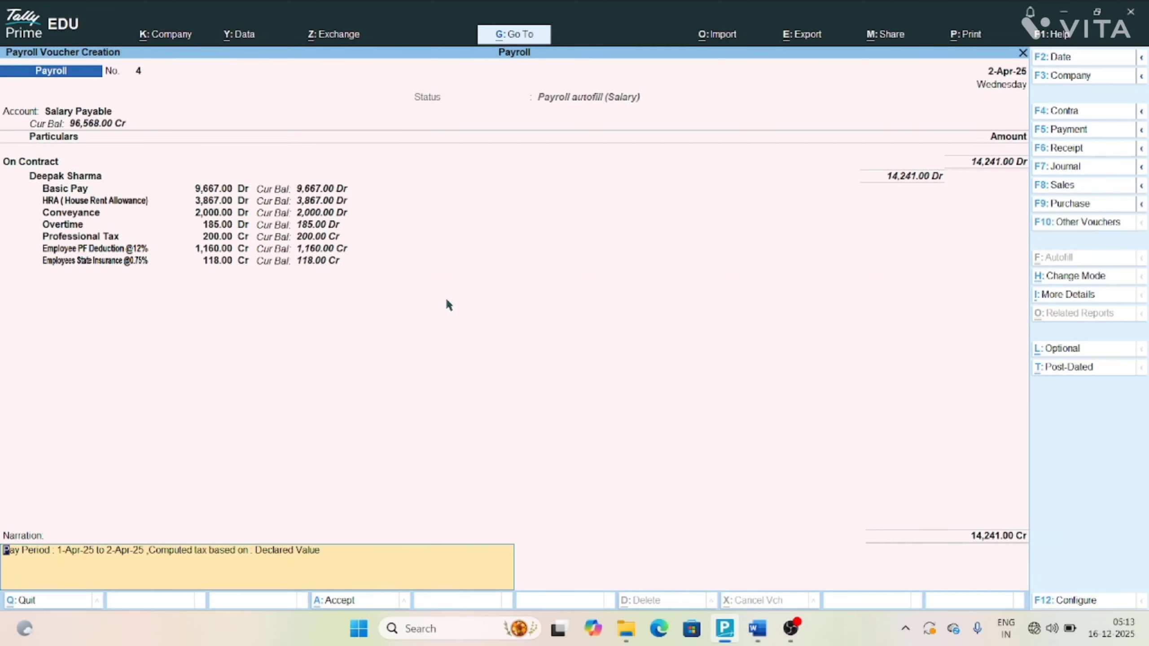
{"action": "key", "text": "Return"}
{"action": "key", "text": "Return"}
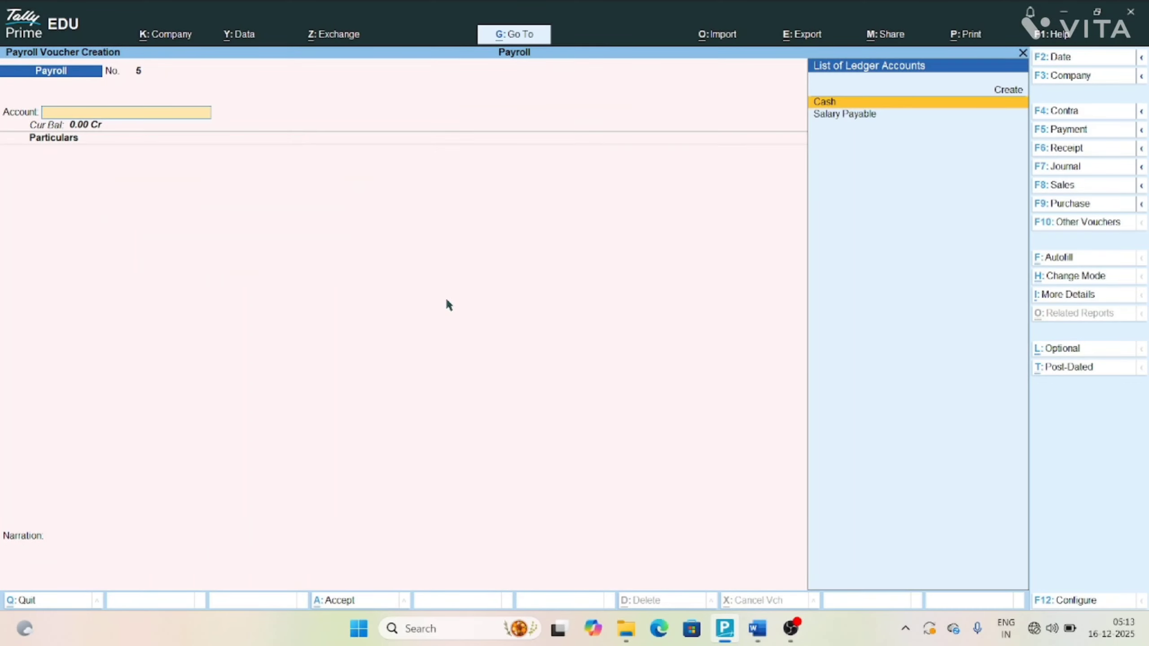
- Switch to Word to check the payroll chapter outline for the statutory pay heads, and return to TallyPrime
{"action": "key", "text": "alt+Tab"}
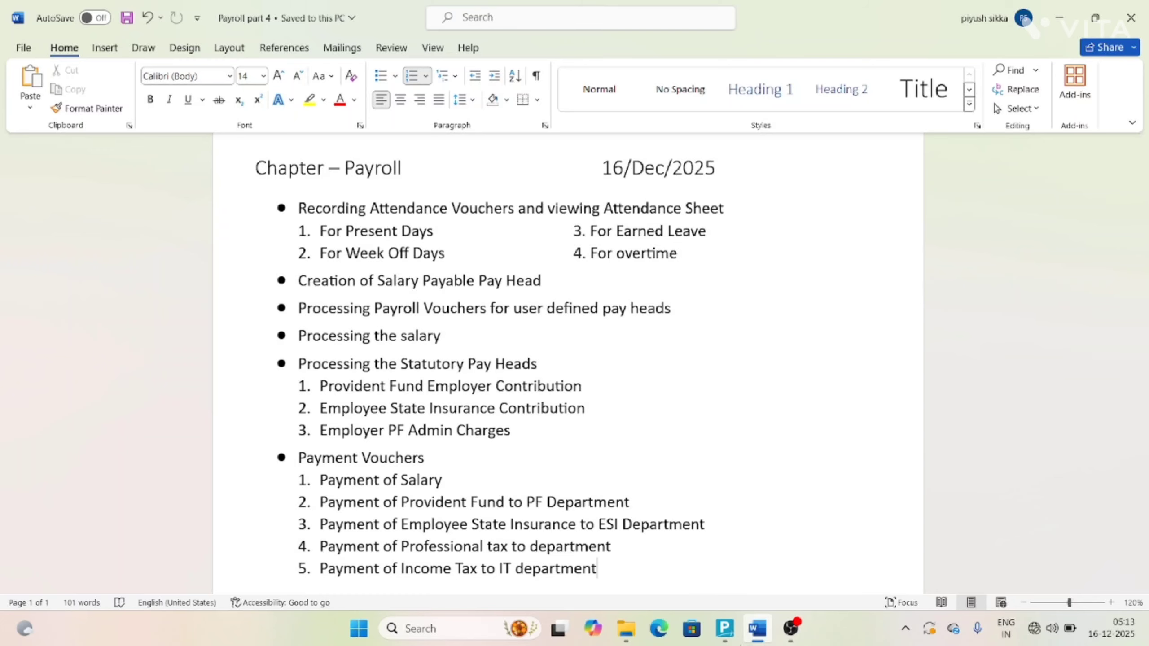
{"action": "left_click", "coordinate": [726, 634]}
{"action": "left_click", "coordinate": [758, 629]}
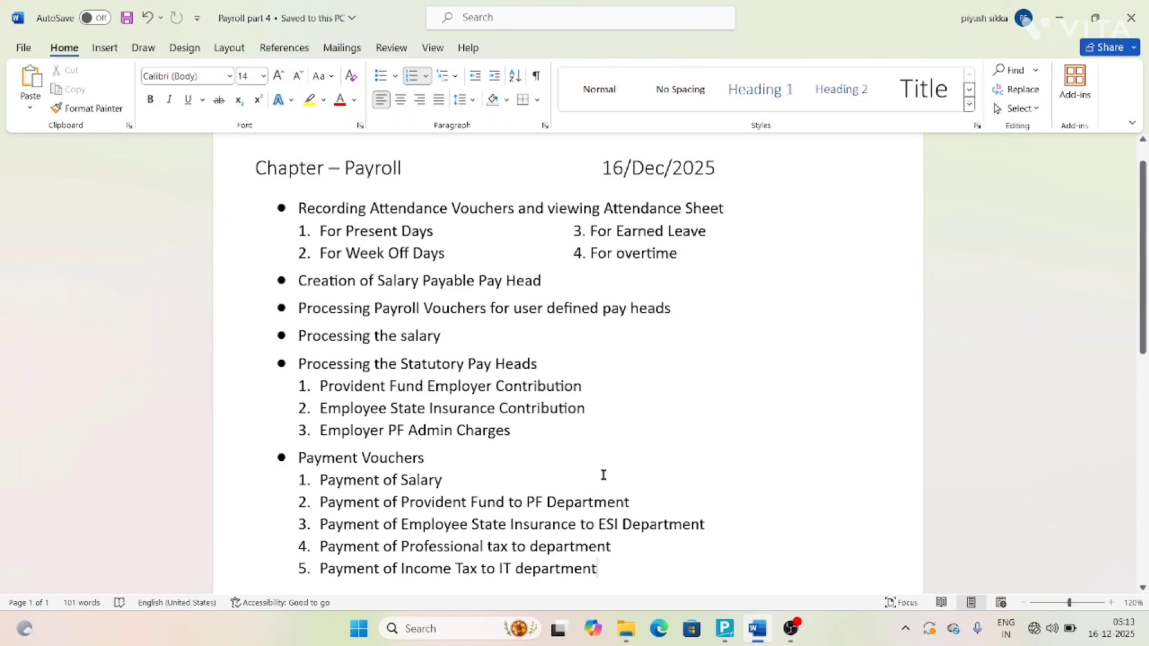
{"action": "left_click", "coordinate": [725, 629]}
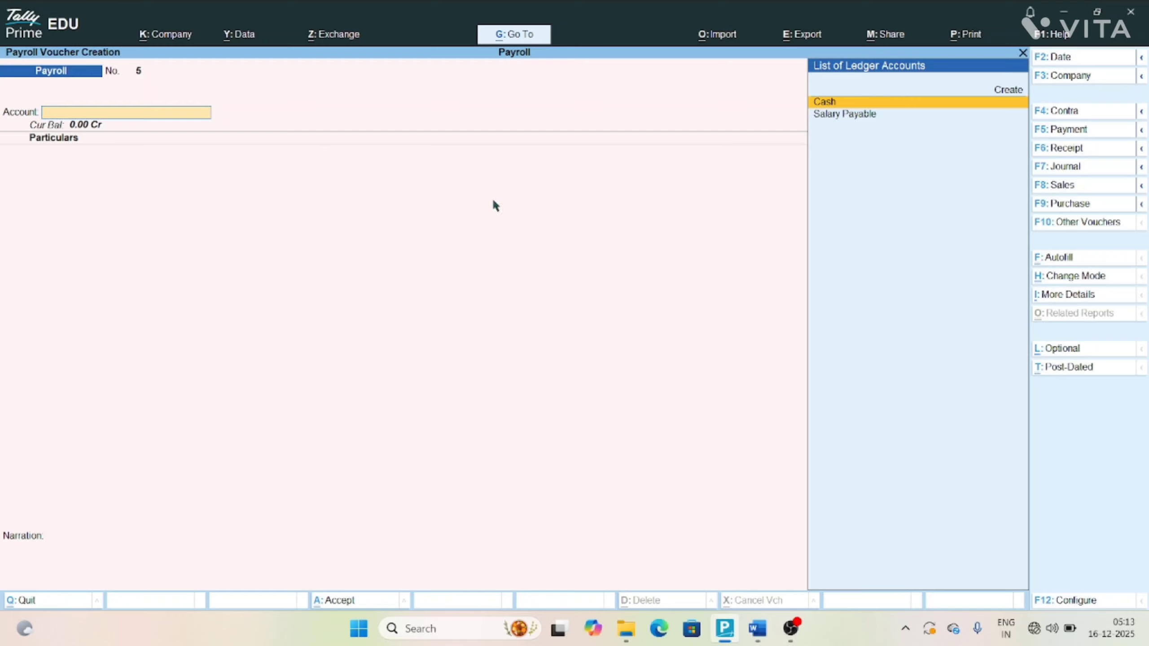
- Start a Payroll Autofill processed for PF Contribution, covering 1-4-2025 to 2-4-2025
{"action": "key", "text": "ctrl"}
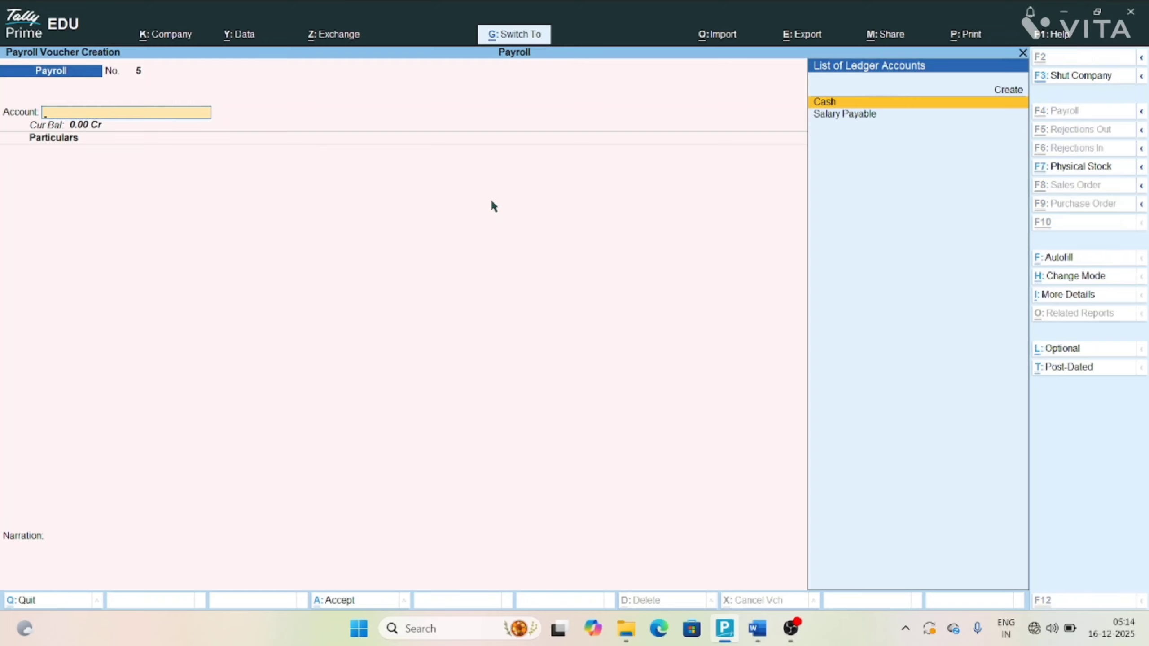
{"action": "key", "text": "ctrl+f"}
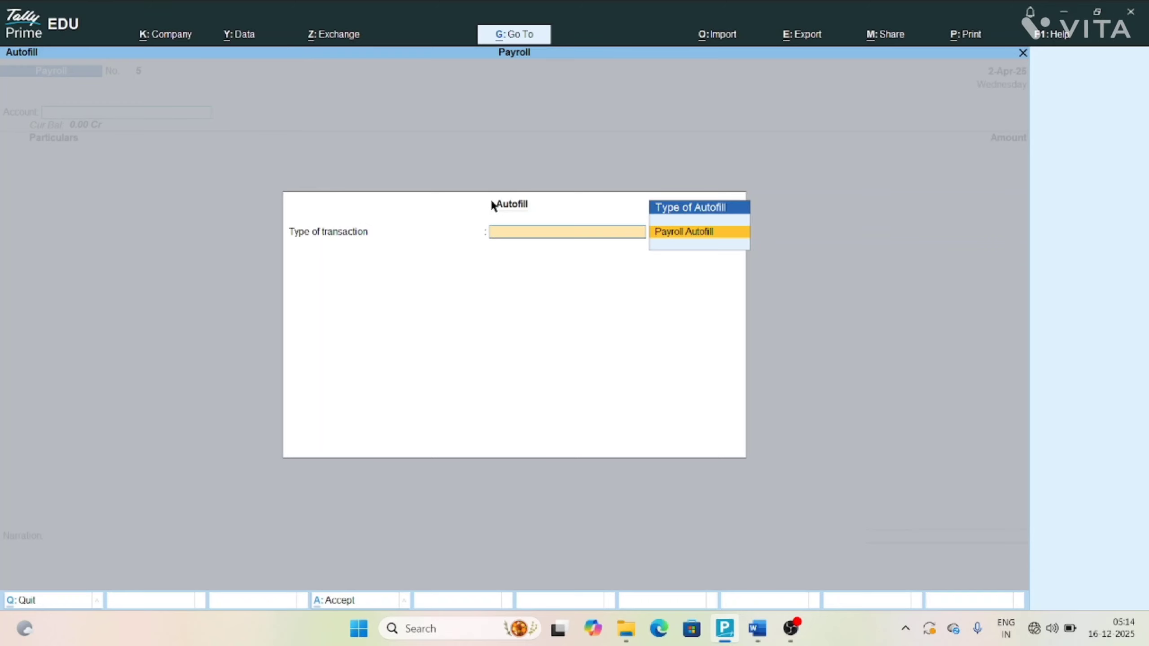
{"action": "key", "text": "Return"}
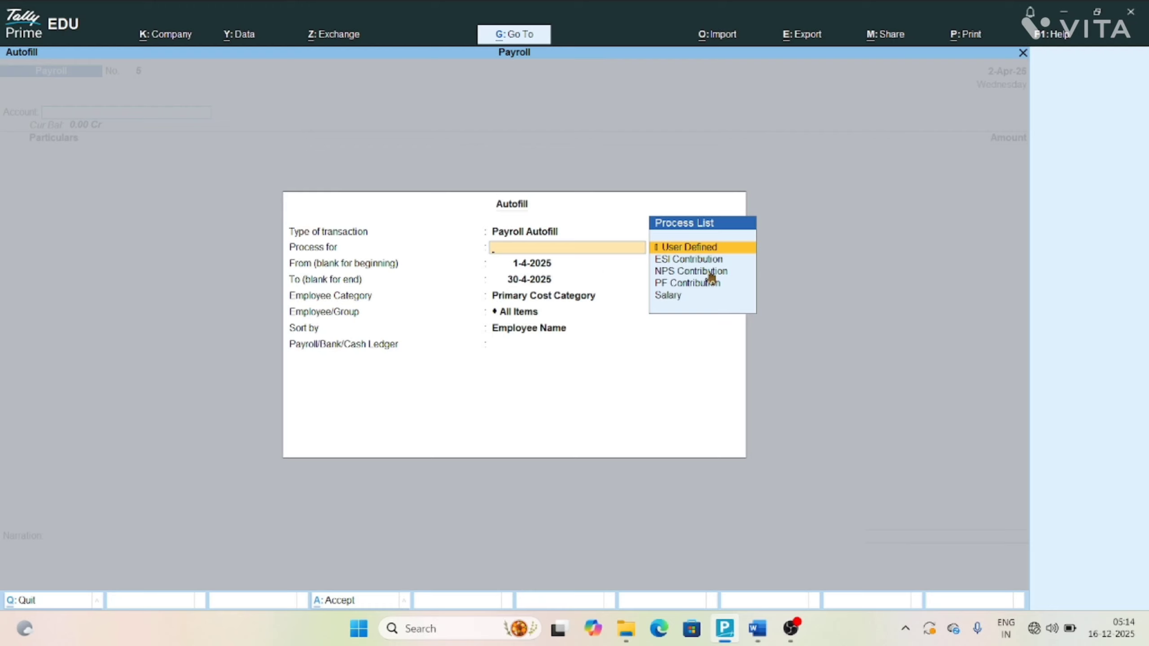
{"action": "key", "text": "Down"}
{"action": "key", "text": "Down"}
{"action": "key", "text": "Down"}
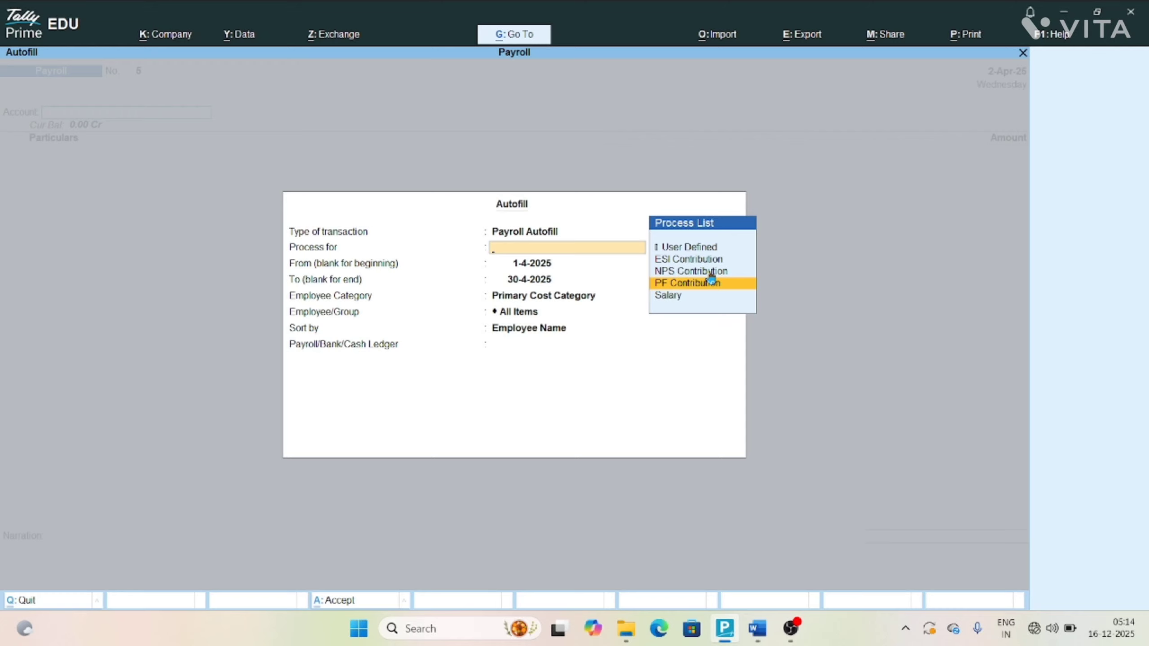
{"action": "key", "text": "Return"}
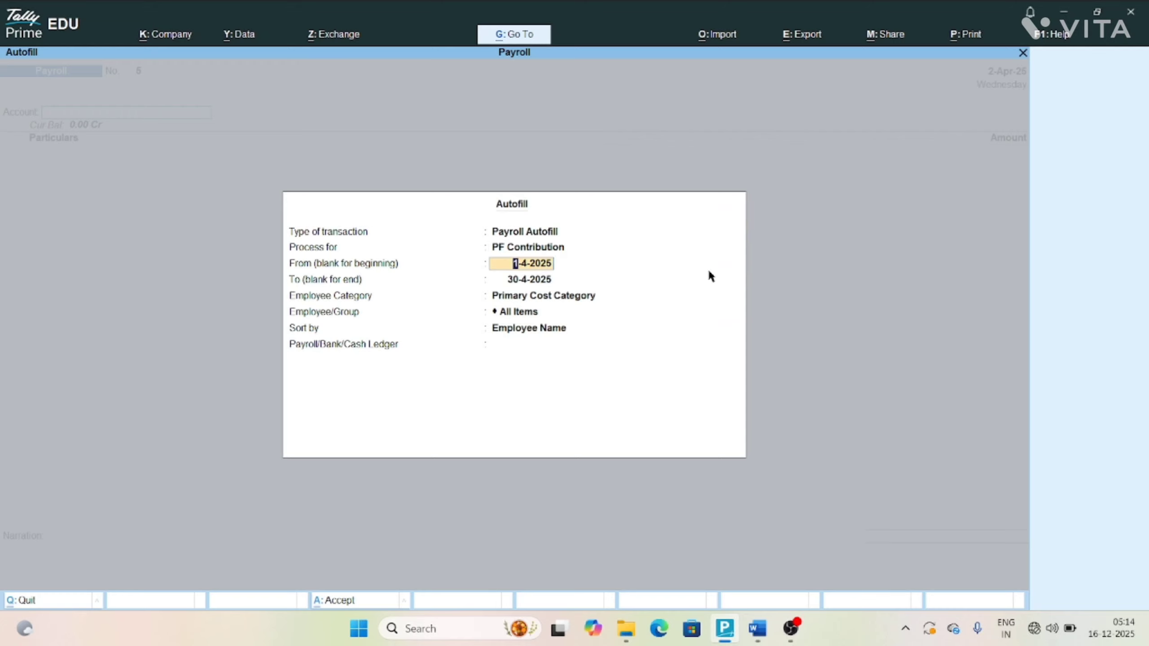
{"action": "key", "text": "Return"}
{"action": "type", "text": "2"}
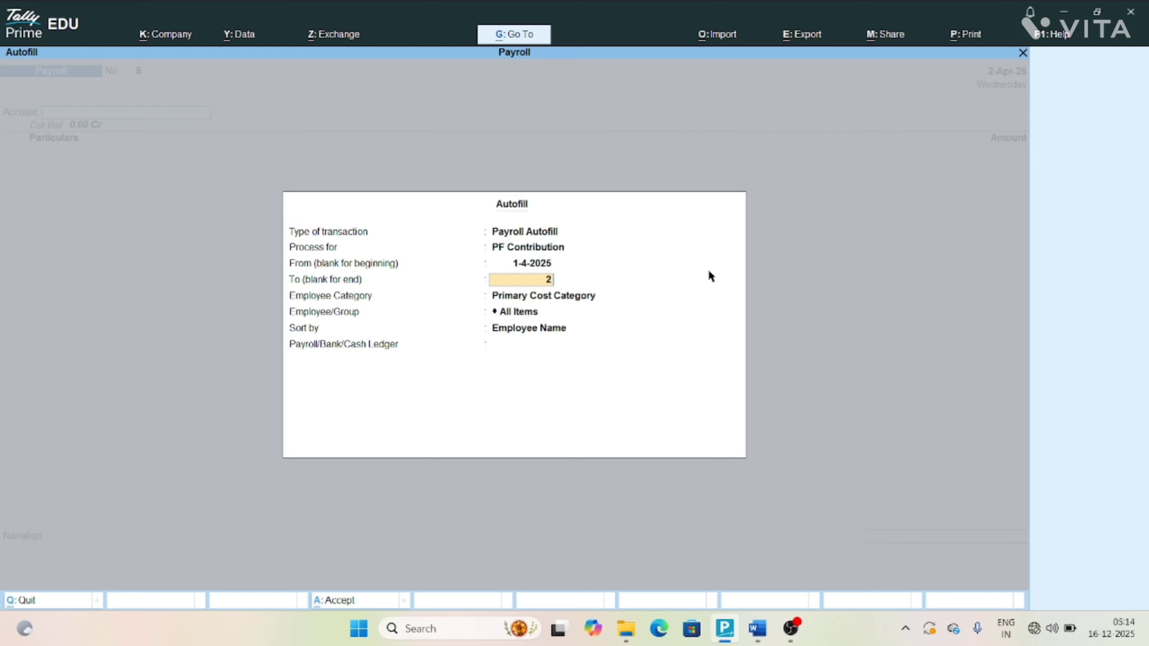
{"action": "key", "text": "Return"}
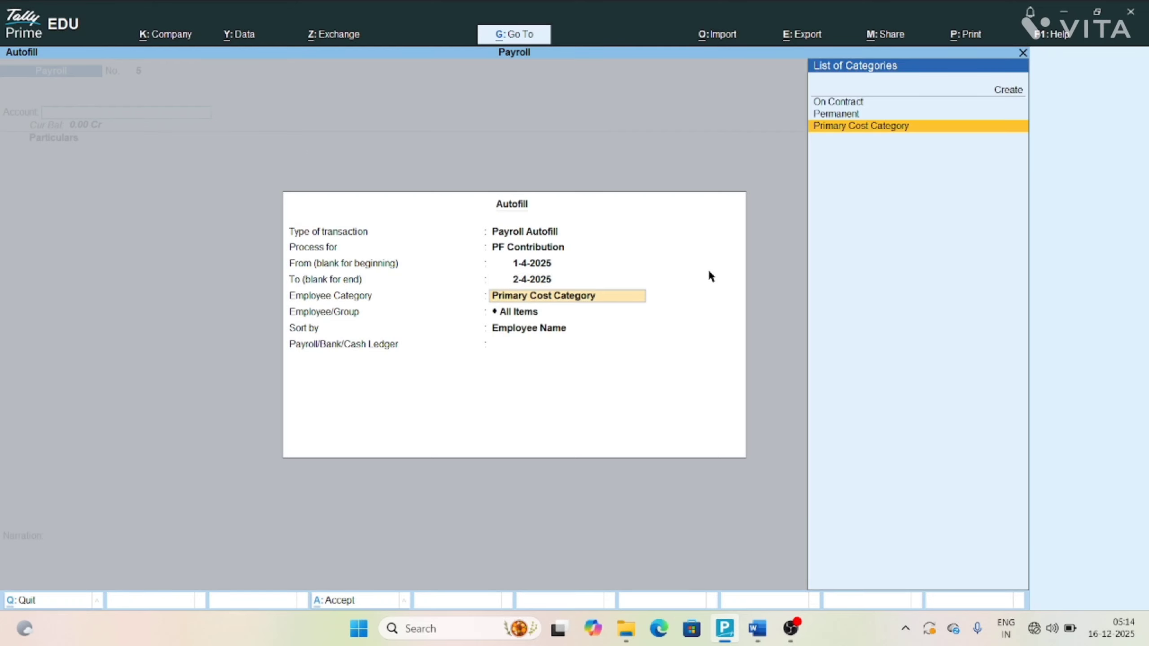
- Choose the Permanent employee category with All Items, sorted by Employee Name, for the PF contribution autofill
{"action": "key", "text": "Up"}
{"action": "key", "text": "Return"}
{"action": "key", "text": "Return"}
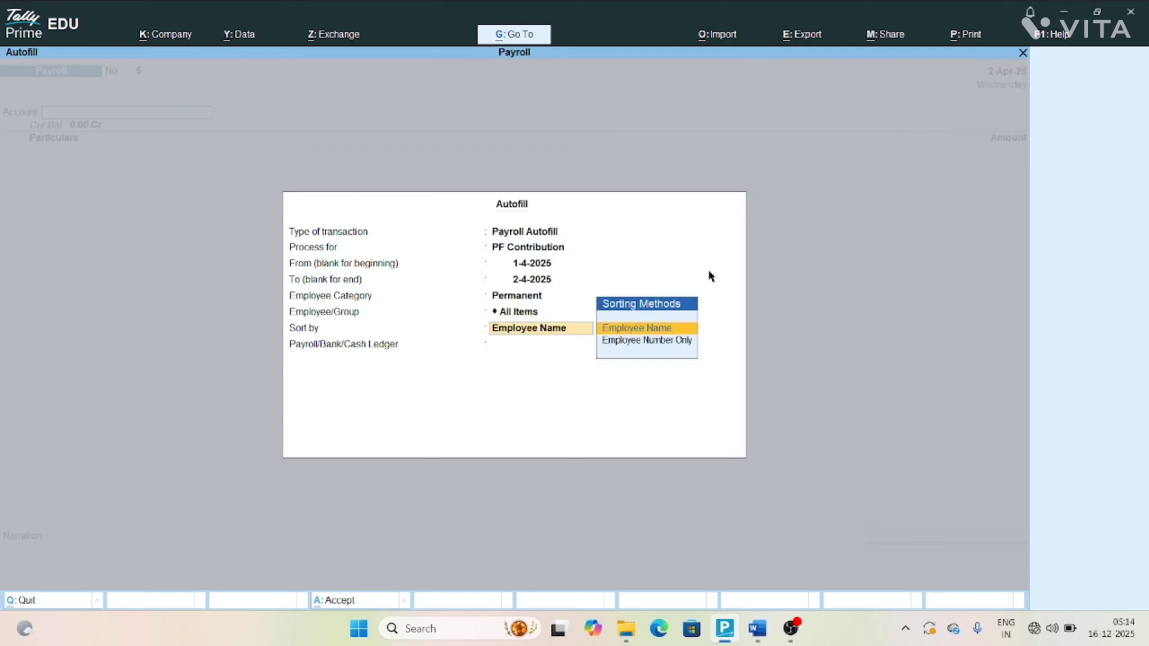
{"action": "key", "text": "Return"}
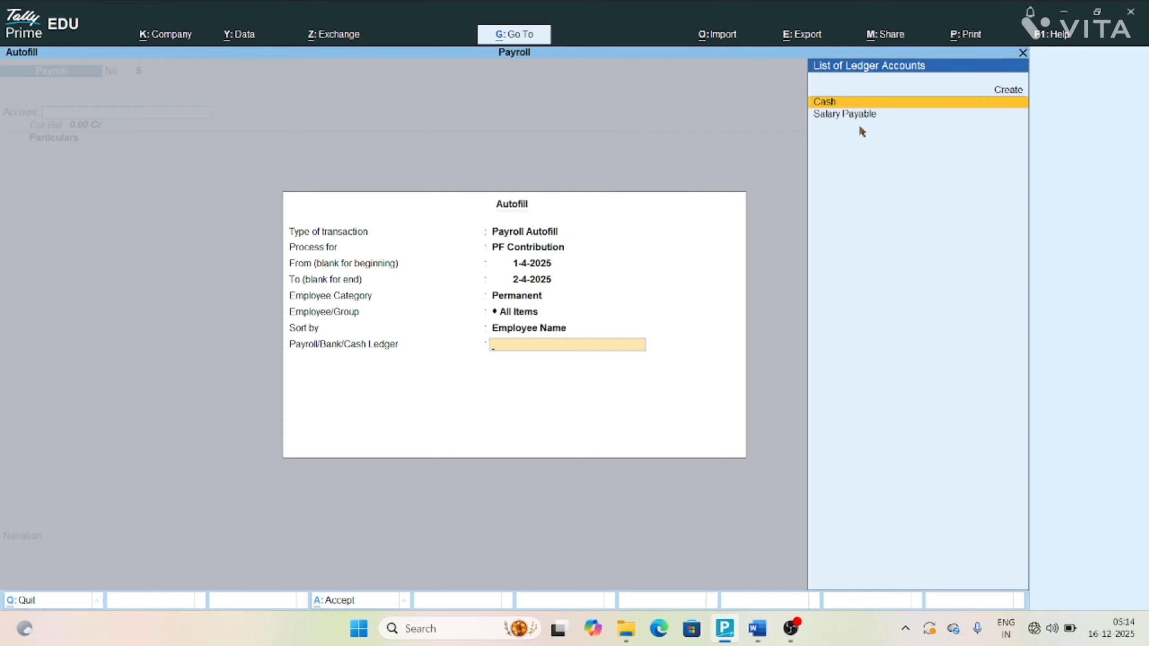
- Create the payroll ledger PF Payable with pay head type Not Applicable under Current Liabilities, and save the PF contribution voucher using it
{"action": "key", "text": "Up"}
{"action": "key", "text": "Return"}
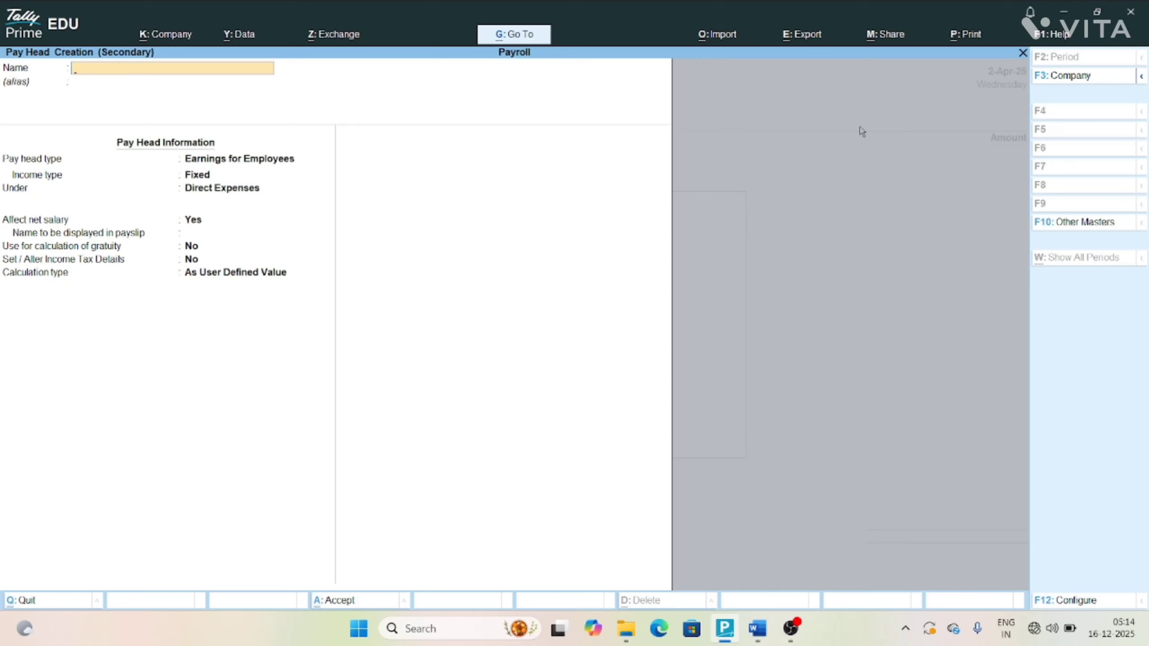
{"action": "type", "text": "PF Pa"}
{"action": "key", "text": "Return"}
{"action": "key", "text": "Return"}
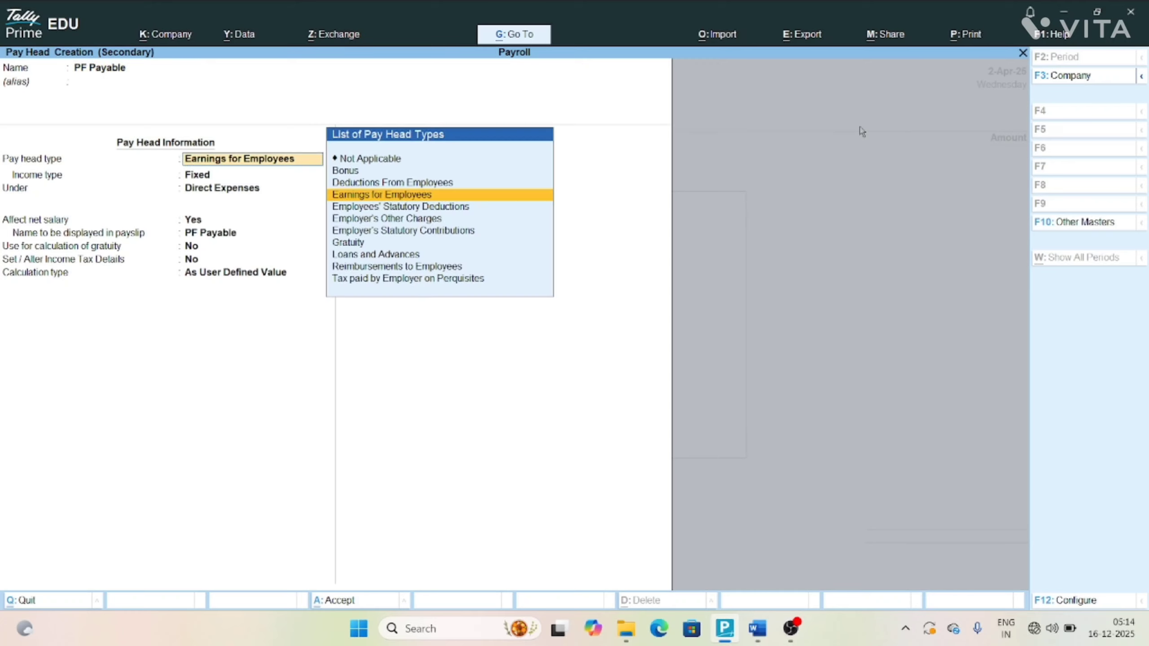
{"action": "key", "text": "Up"}
{"action": "key", "text": "Up"}
{"action": "key", "text": "Up"}
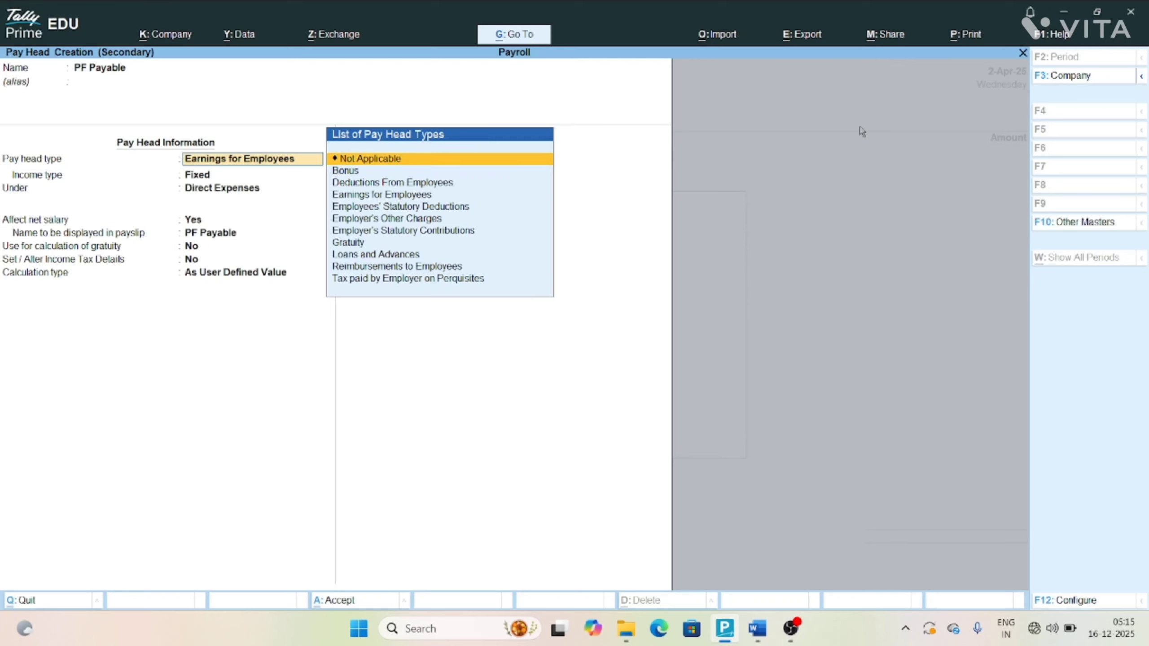
{"action": "key", "text": "Return"}
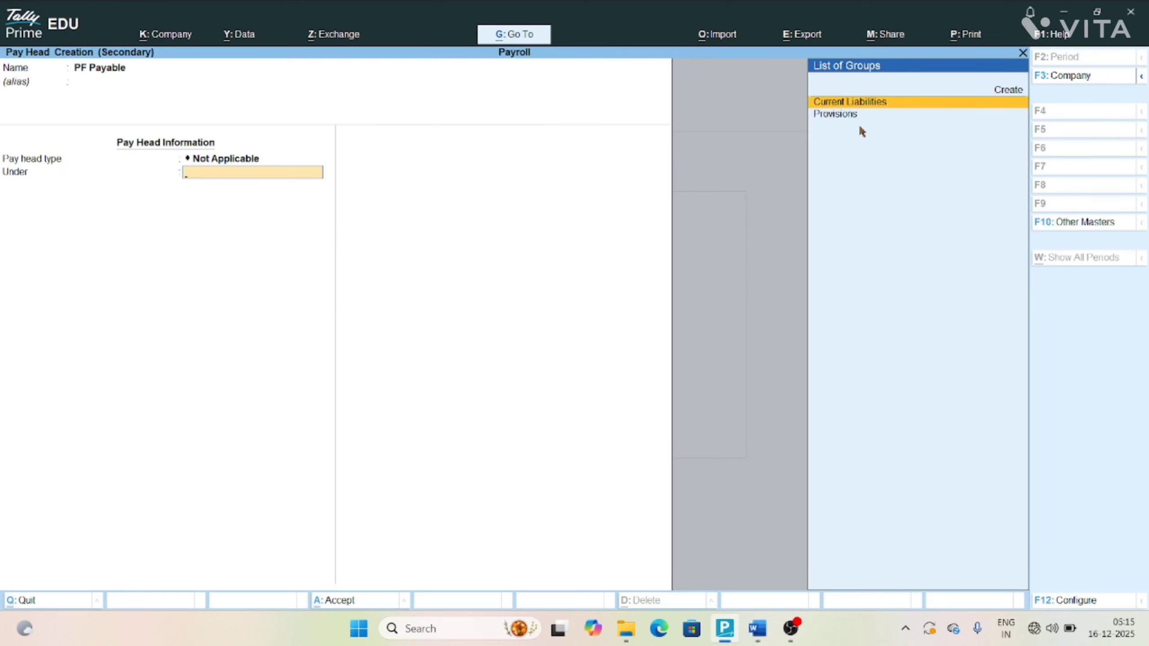
{"action": "key", "text": "Return"}
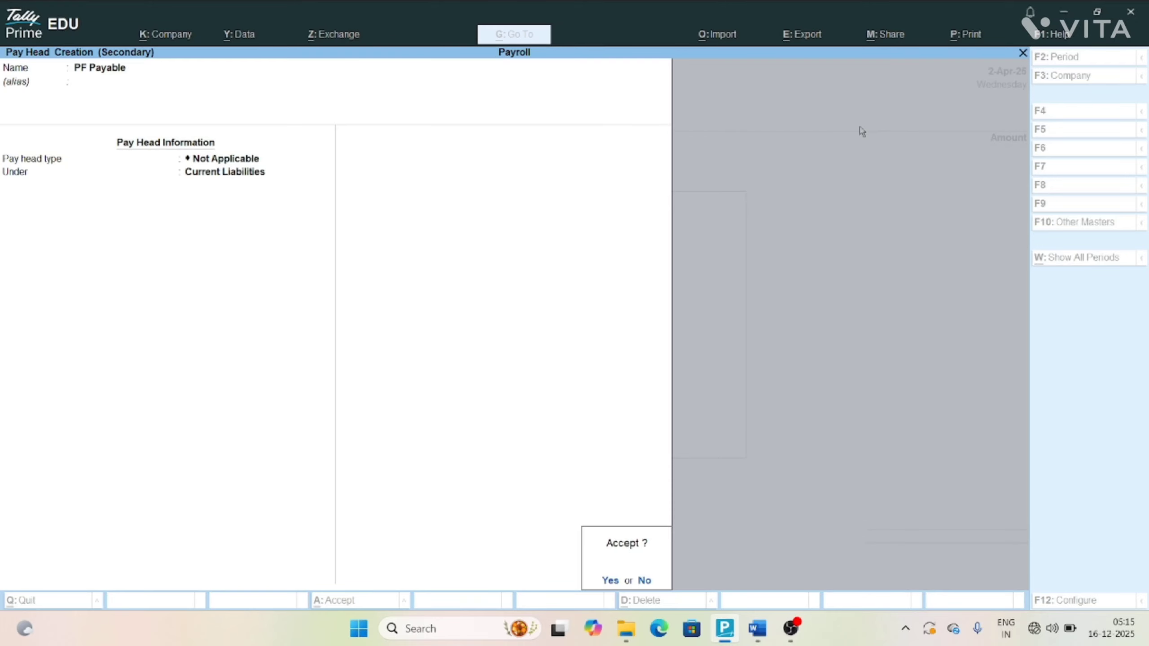
{"action": "key", "text": "Return"}
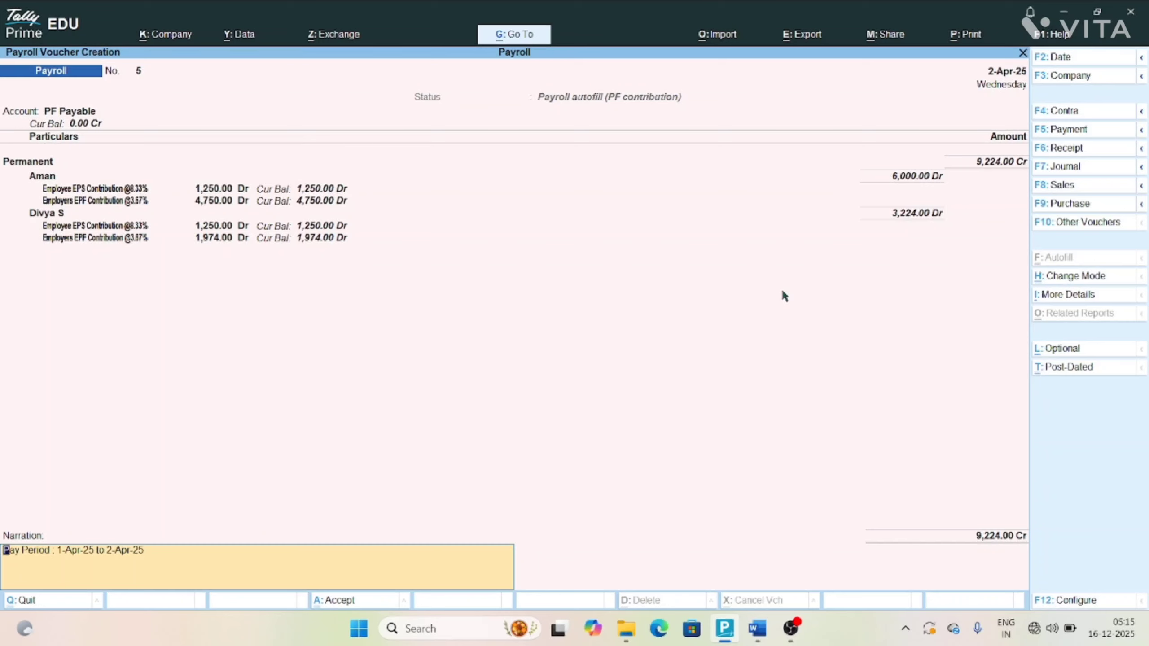
{"action": "key", "text": "Return"}
- Start another Payroll Autofill for PF Contribution in the next voucher, covering 1-4-2025 to 2-4-2025
{"action": "key", "text": "ctrl+f"}
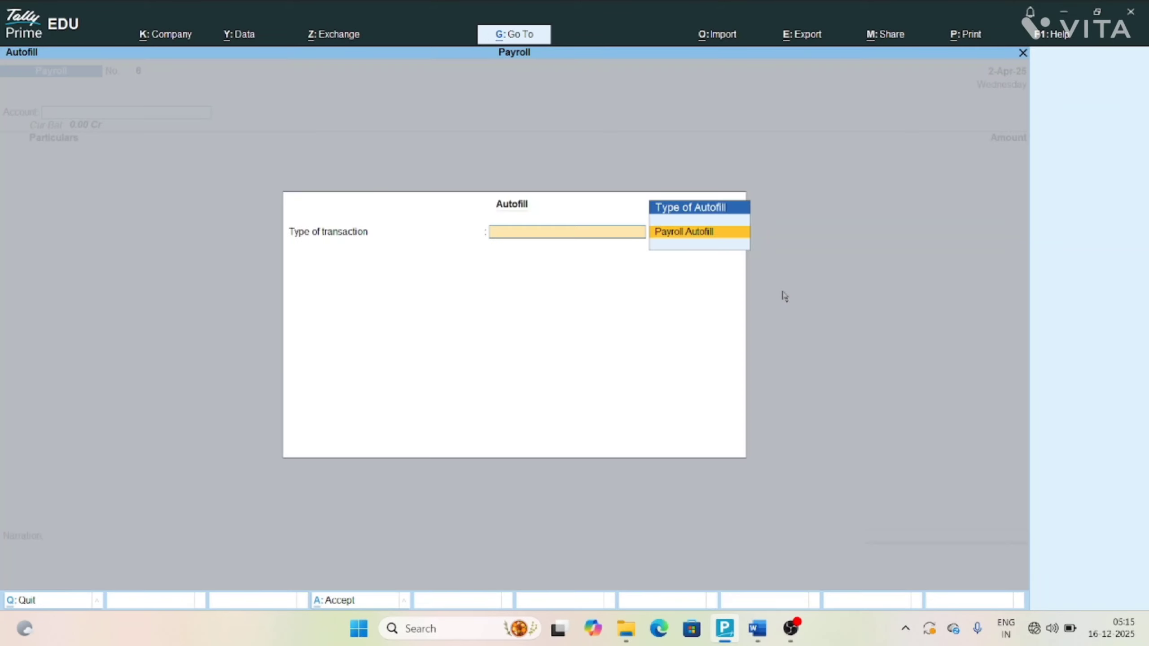
{"action": "key", "text": "Return"}
{"action": "key", "text": "Down"}
{"action": "key", "text": "Down"}
{"action": "key", "text": "Down"}
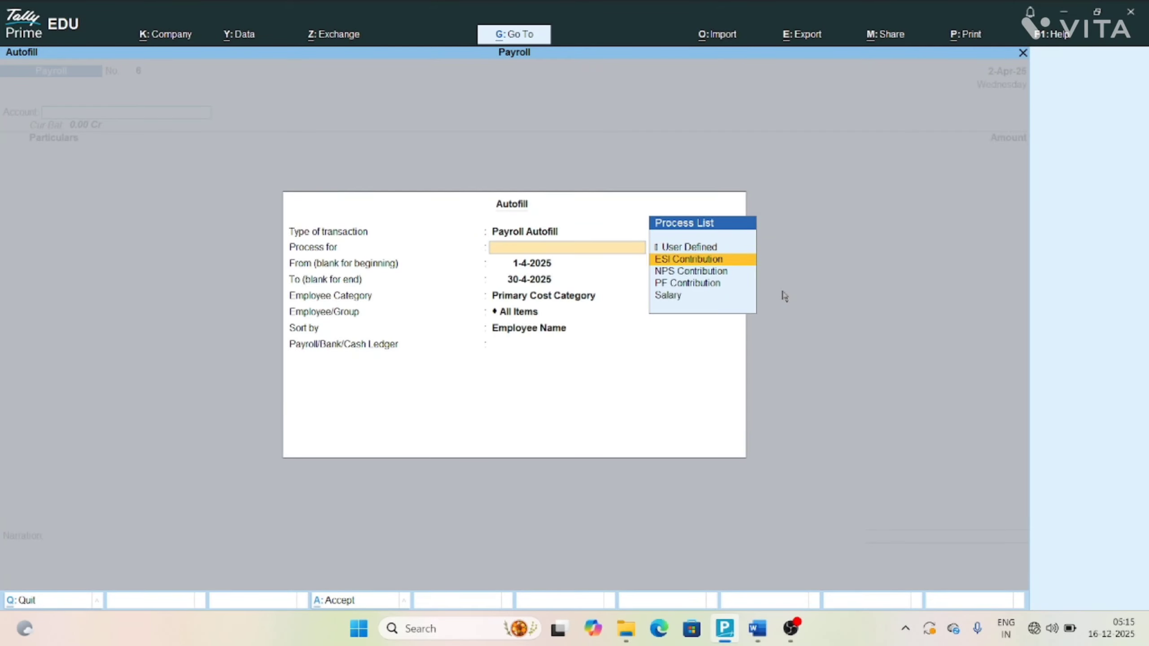
{"action": "key", "text": "Return"}
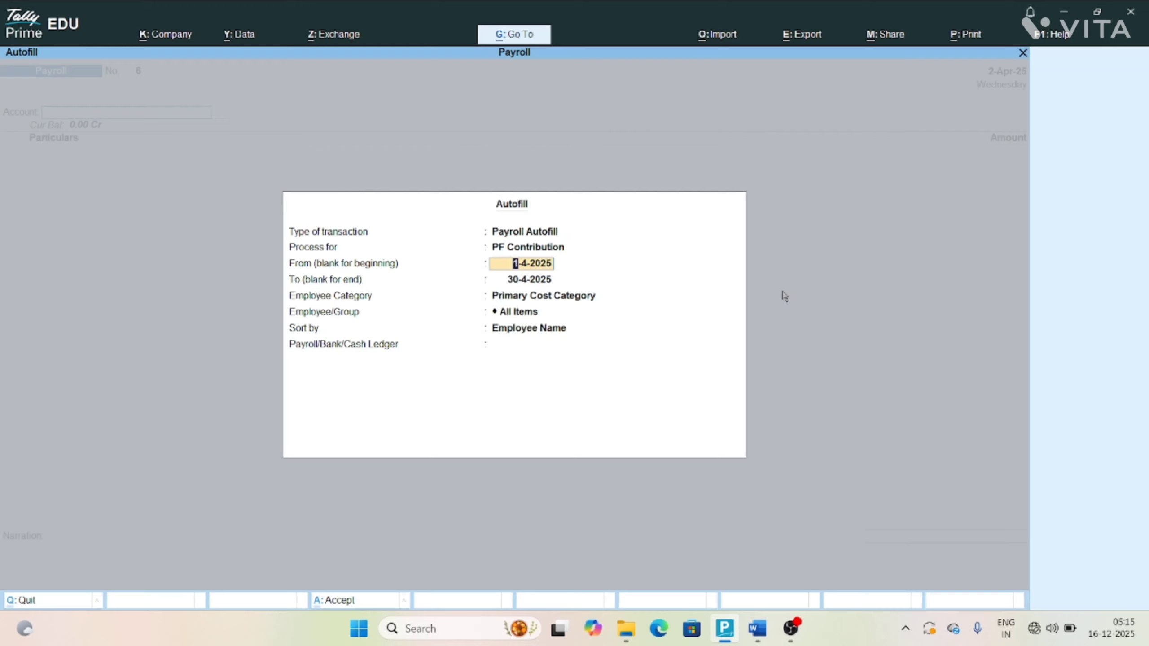
{"action": "key", "text": "Return"}
{"action": "type", "text": "2"}
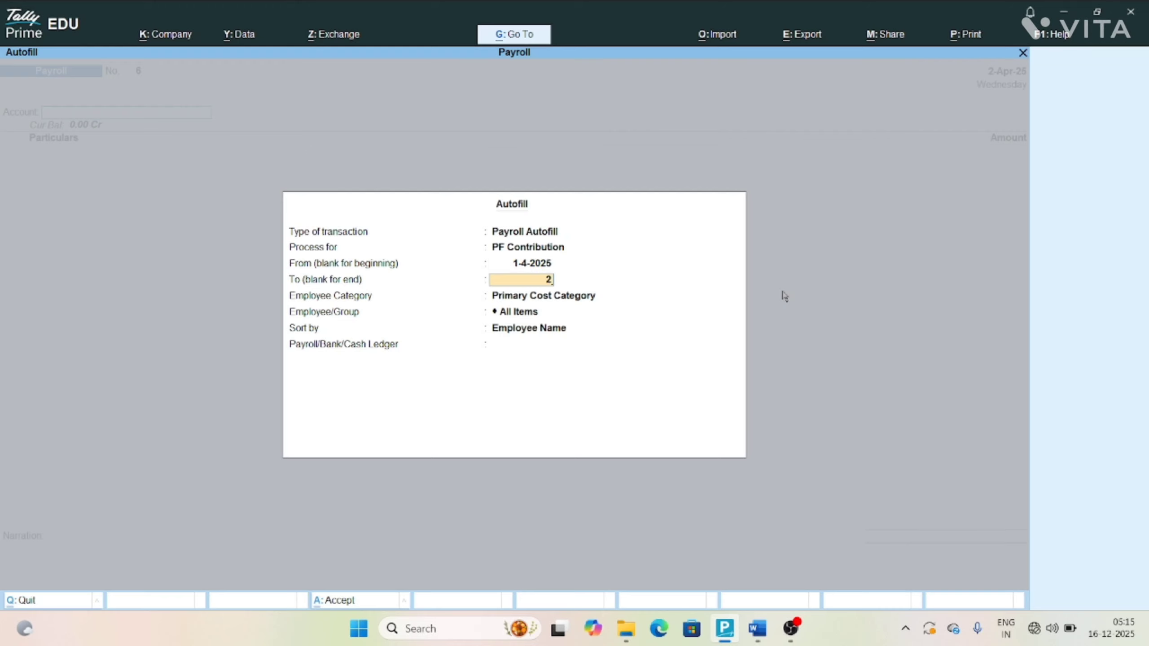
{"action": "type", "text": "-4"}
{"action": "key", "text": "Return"}
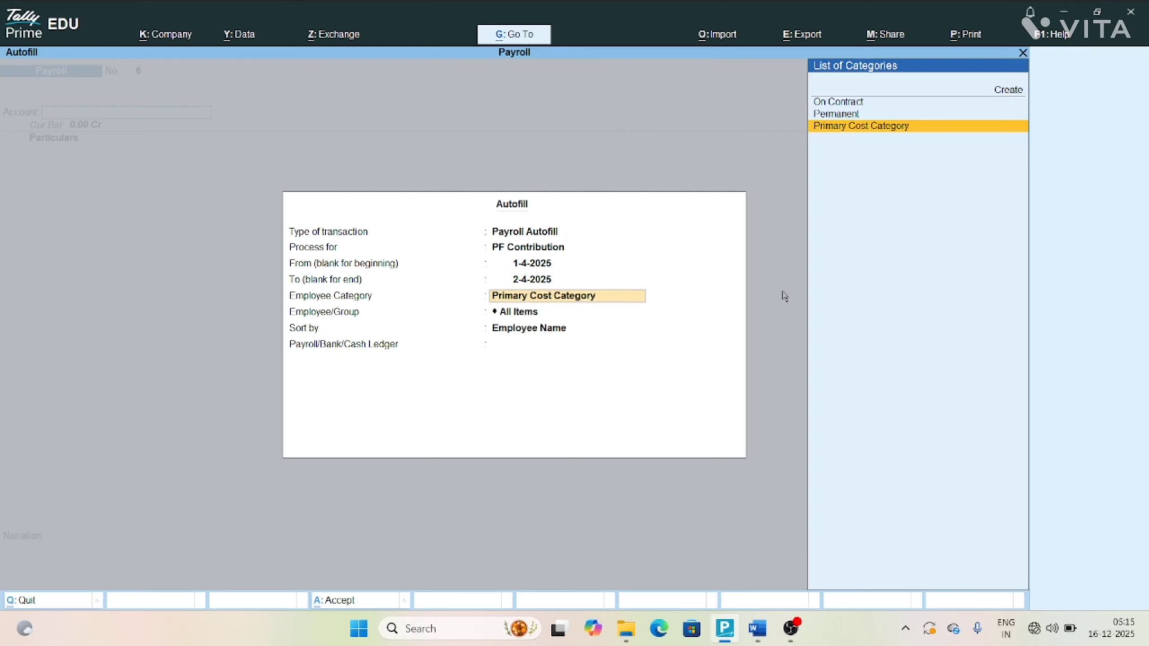
- Choose the On Contract employee category with All Items, sorted by Employee Name, for the PF contribution autofill
{"action": "key", "text": "Up"}
{"action": "key", "text": "Up"}
{"action": "key", "text": "Return"}
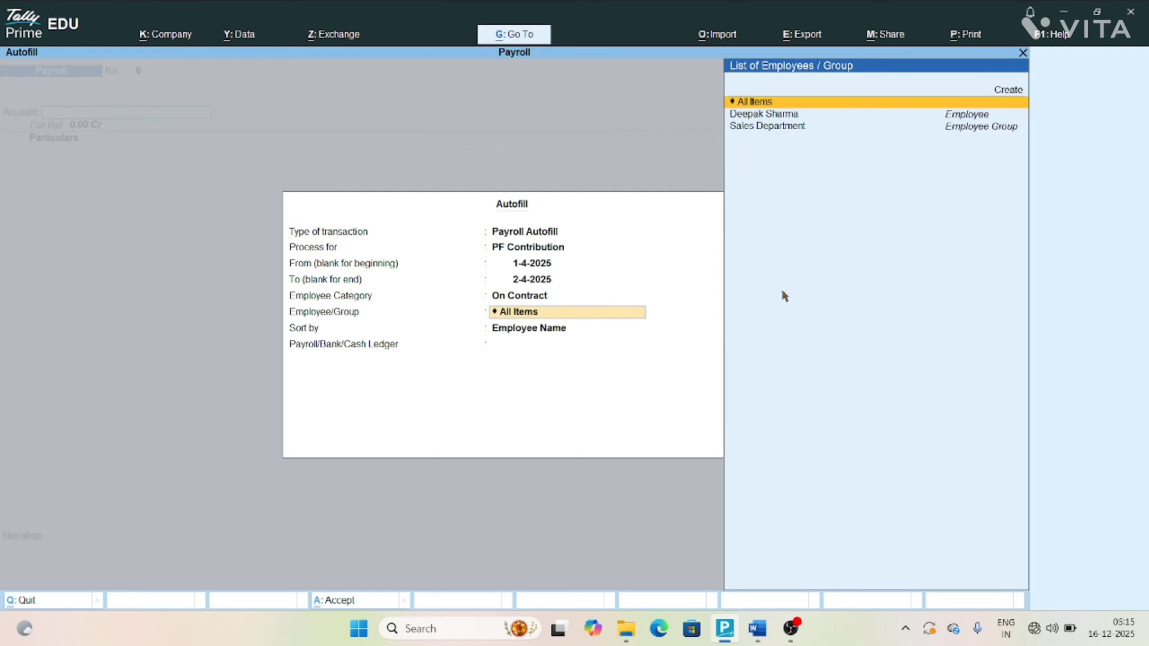
{"action": "key", "text": "Return"}
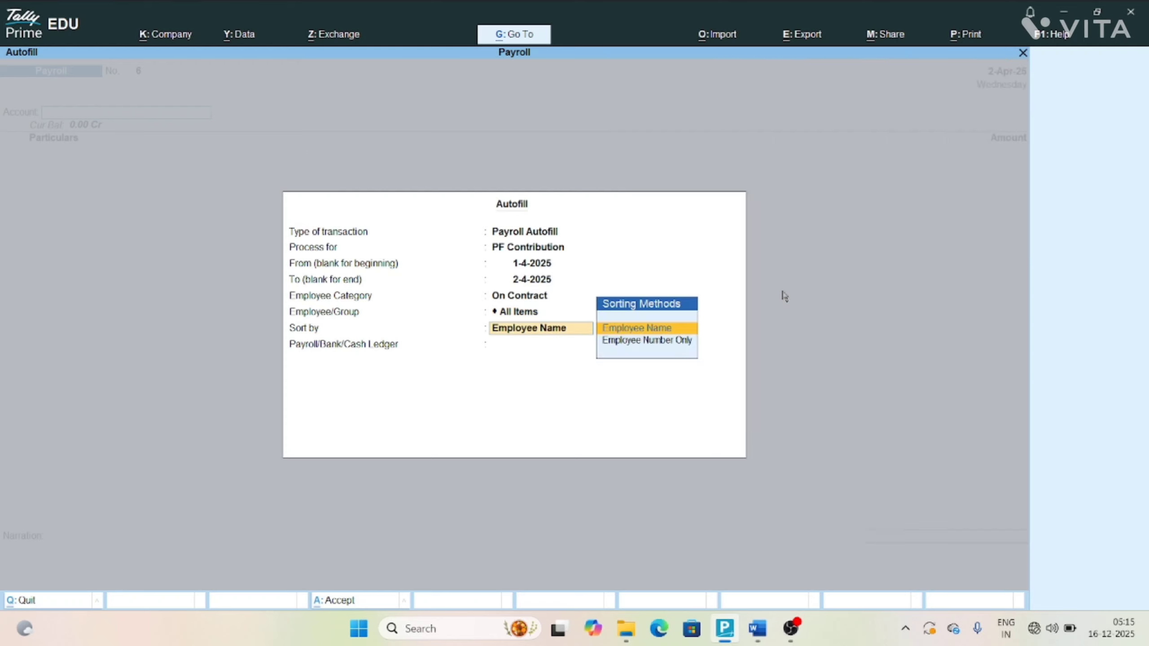
{"action": "key", "text": "Return"}
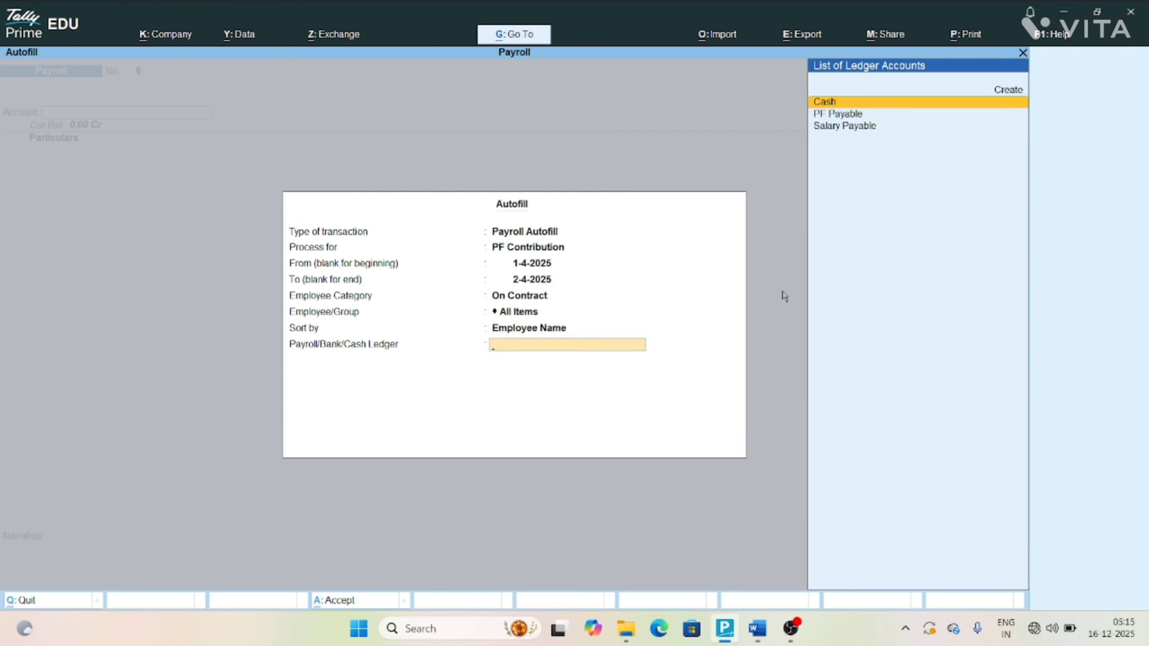
- Fill the contract employees' PF contribution voucher using the PF Payable ledger and save it
{"action": "key", "text": "Down"}
{"action": "key", "text": "Down"}
{"action": "key", "text": "Up"}
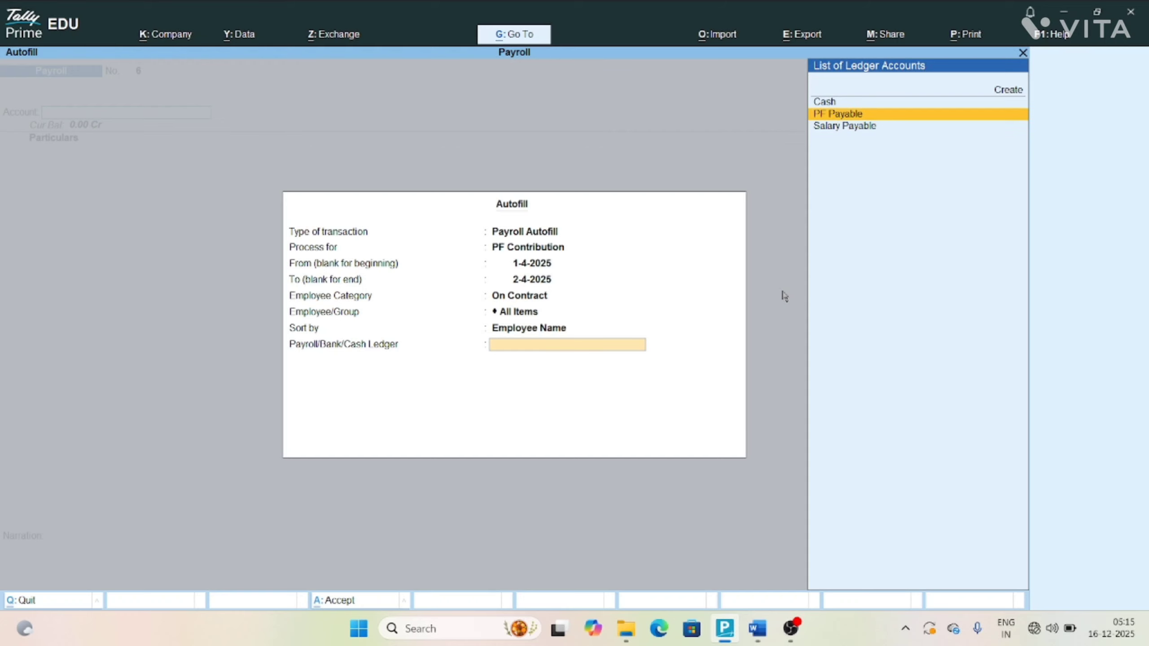
{"action": "key", "text": "Return"}
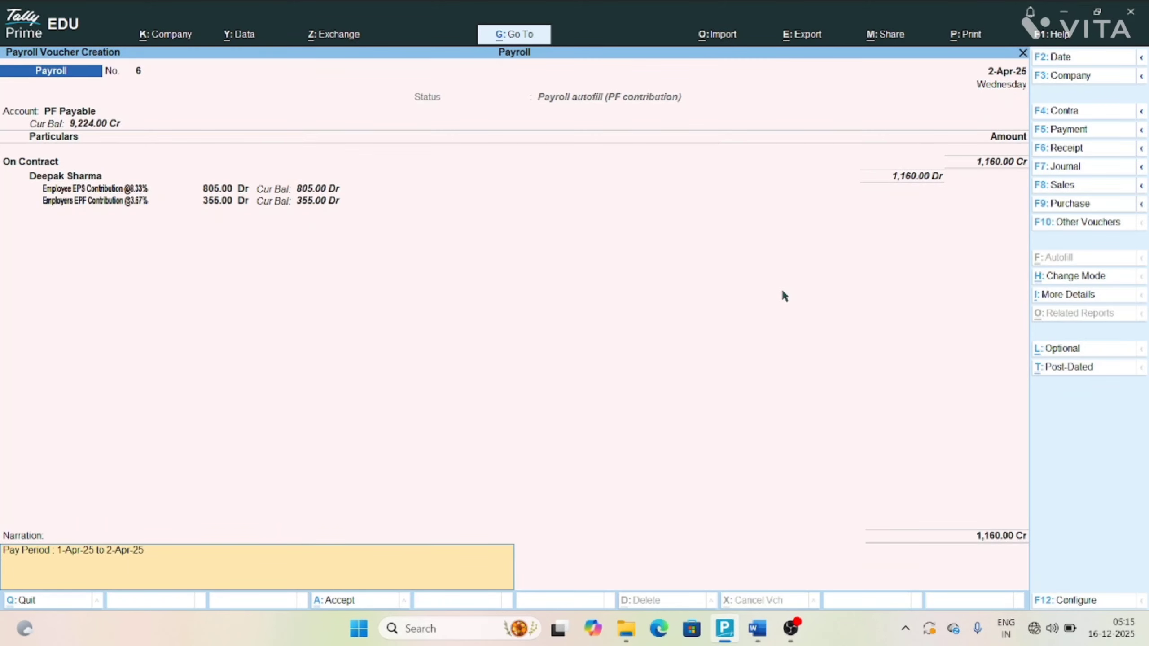
{"action": "key", "text": "Return"}
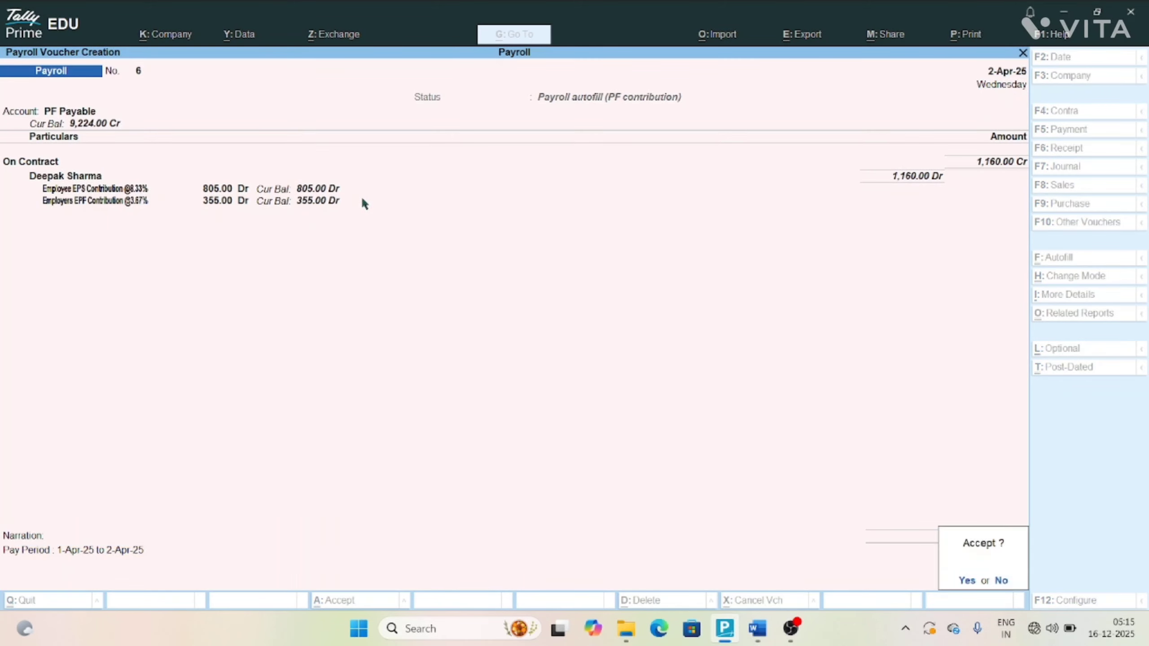
{"action": "key", "text": "Return"}
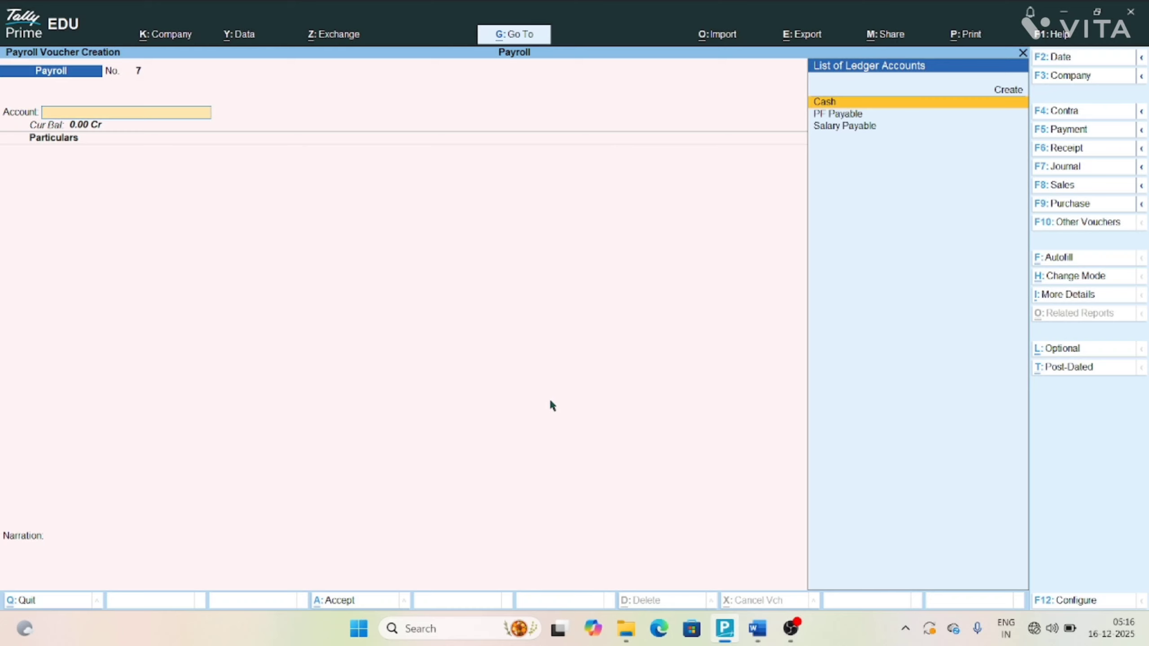
- Start a Payroll Autofill processed for ESI Contribution in a new voucher, covering 1-4-2025 to 2-4-2025
{"action": "key", "text": "ctrl+f"}
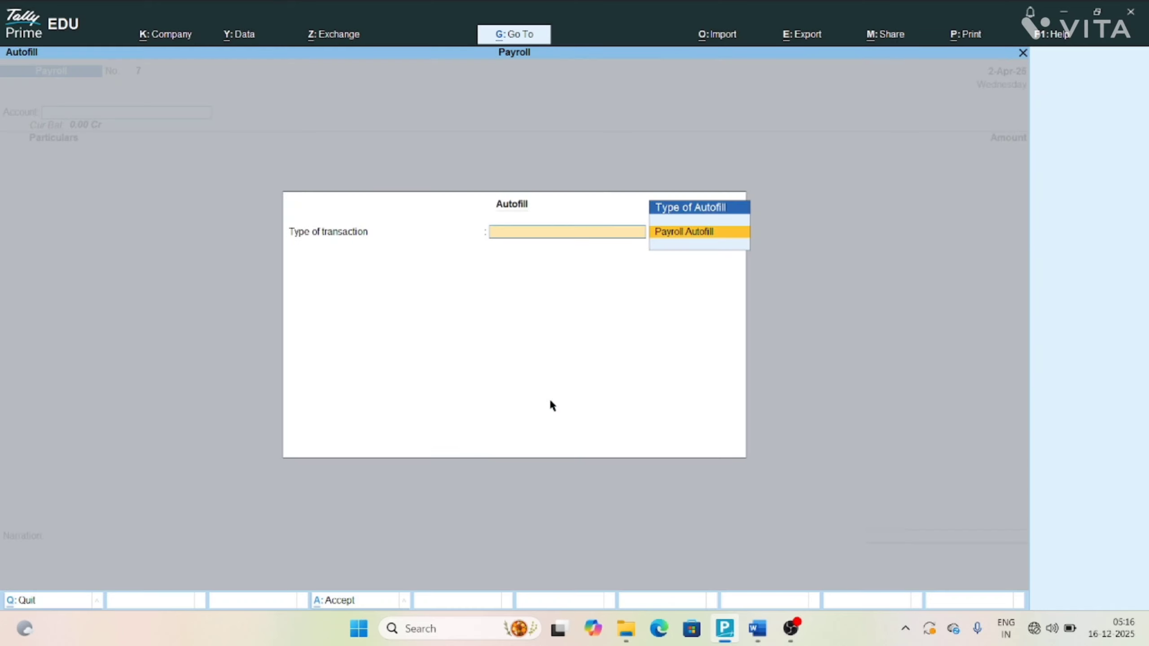
{"action": "key", "text": "Return"}
{"action": "key", "text": "Down"}
{"action": "key", "text": "Down"}
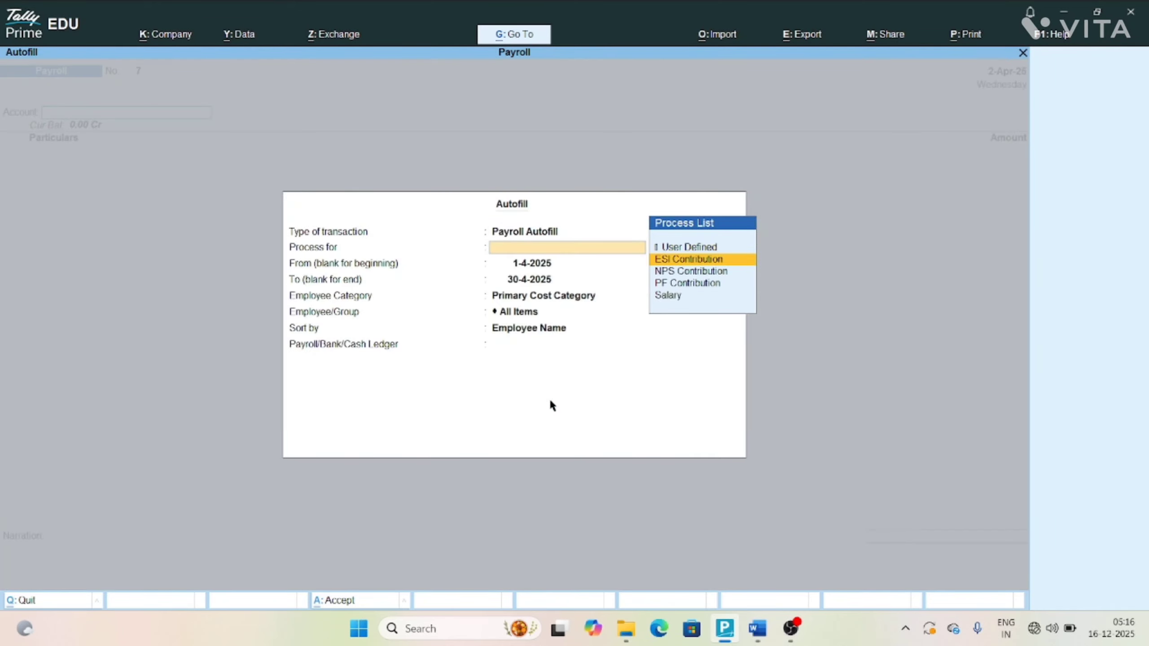
{"action": "key", "text": "Up"}
{"action": "key", "text": "Return"}
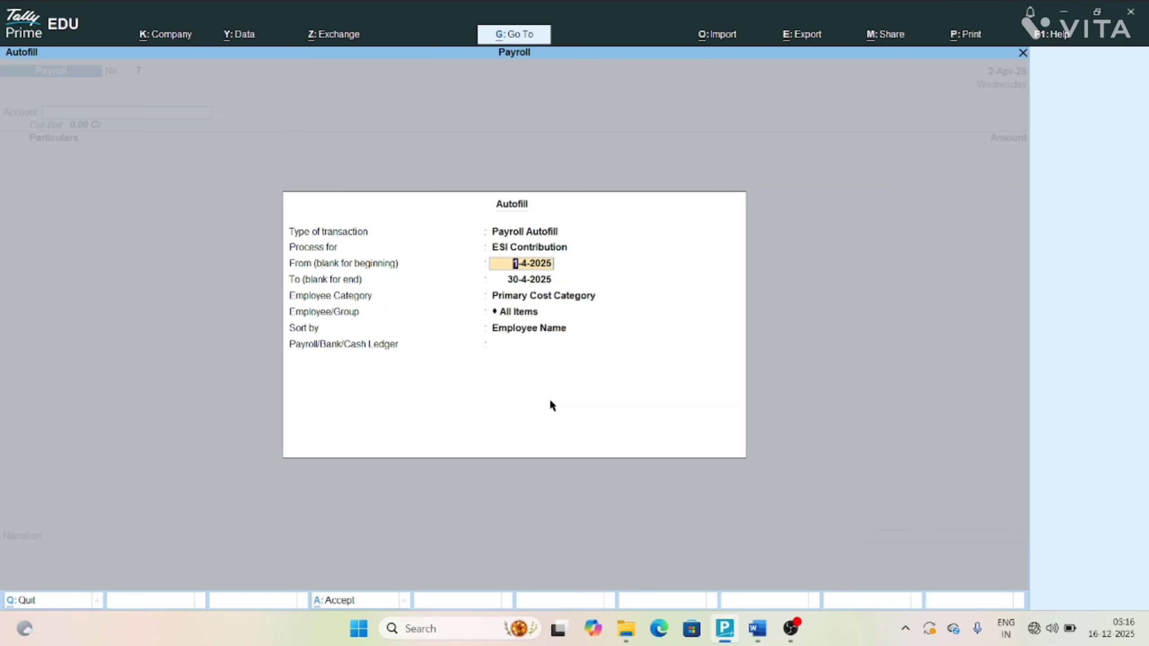
{"action": "key", "text": "Return"}
{"action": "type", "text": "2"}
{"action": "key", "text": "Return"}
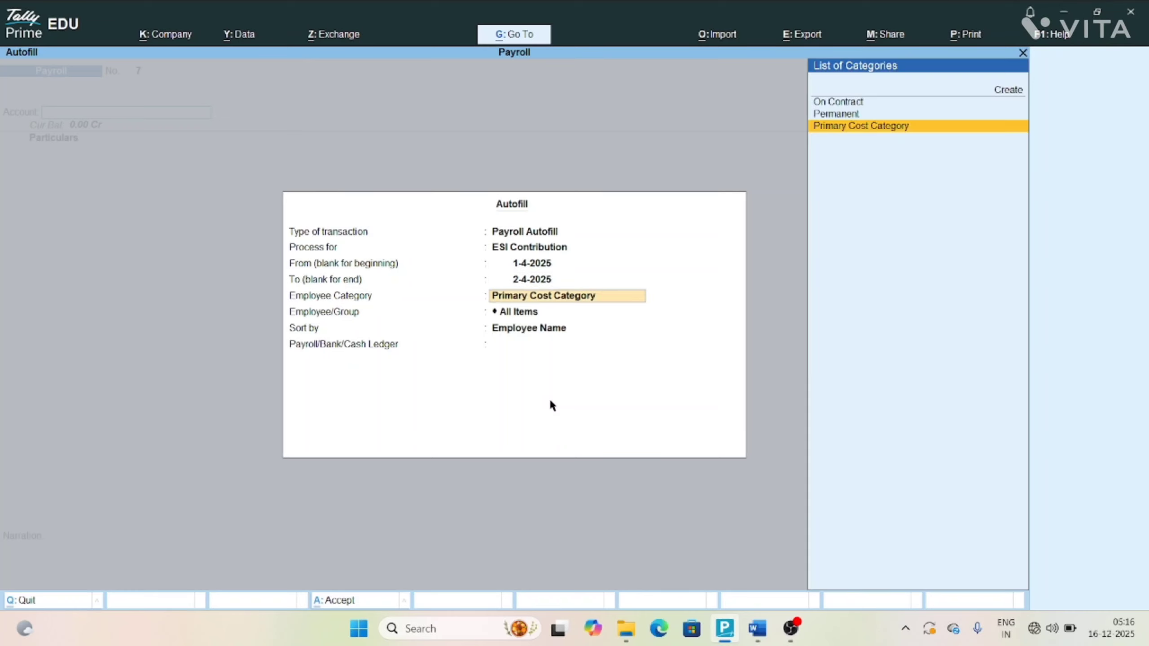
- Choose the Permanent employee category with All Items, sorted by Employee Name, for the ESI contribution autofill
{"action": "key", "text": "Up"}
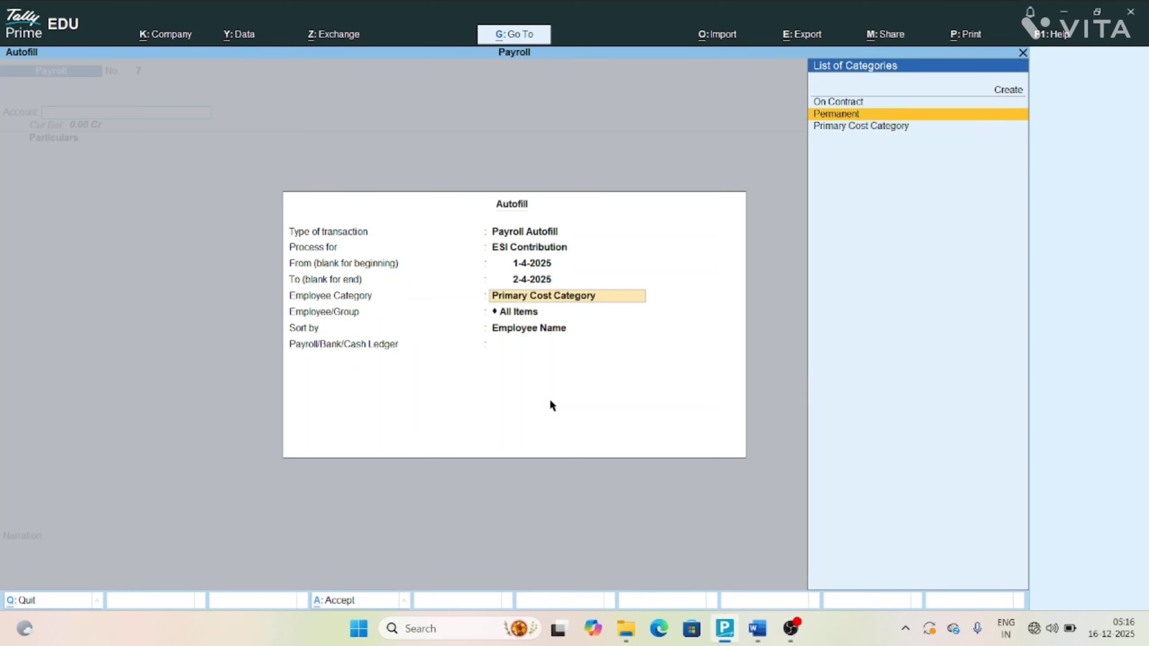
{"action": "key", "text": "Return"}
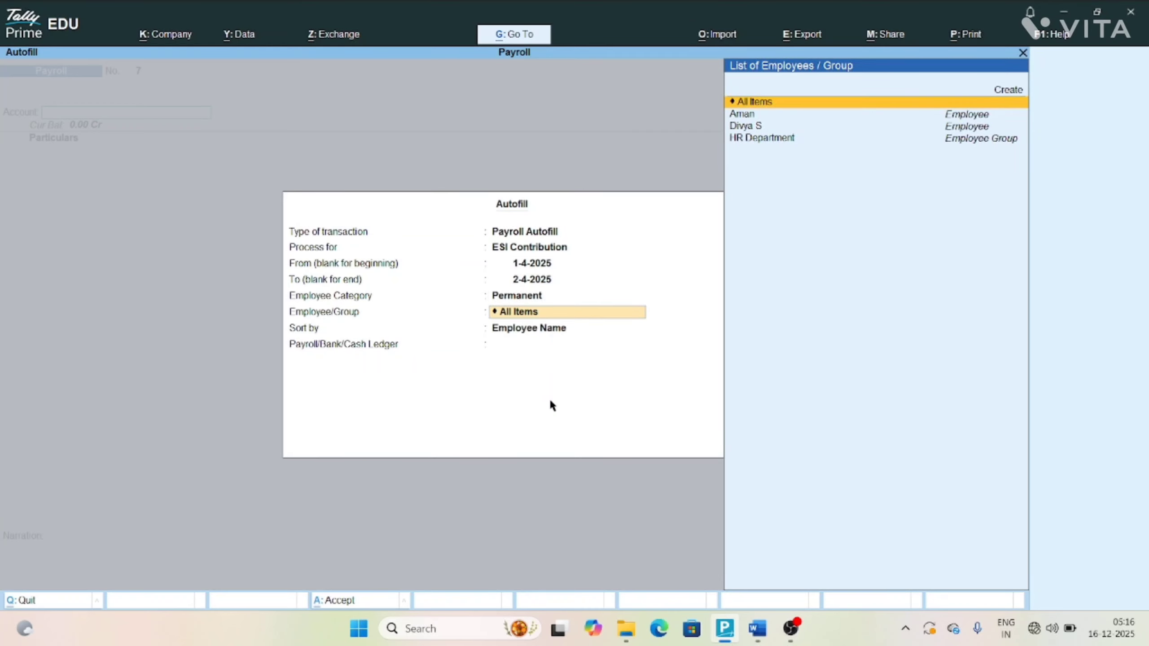
{"action": "key", "text": "Return"}
{"action": "key", "text": "Return"}
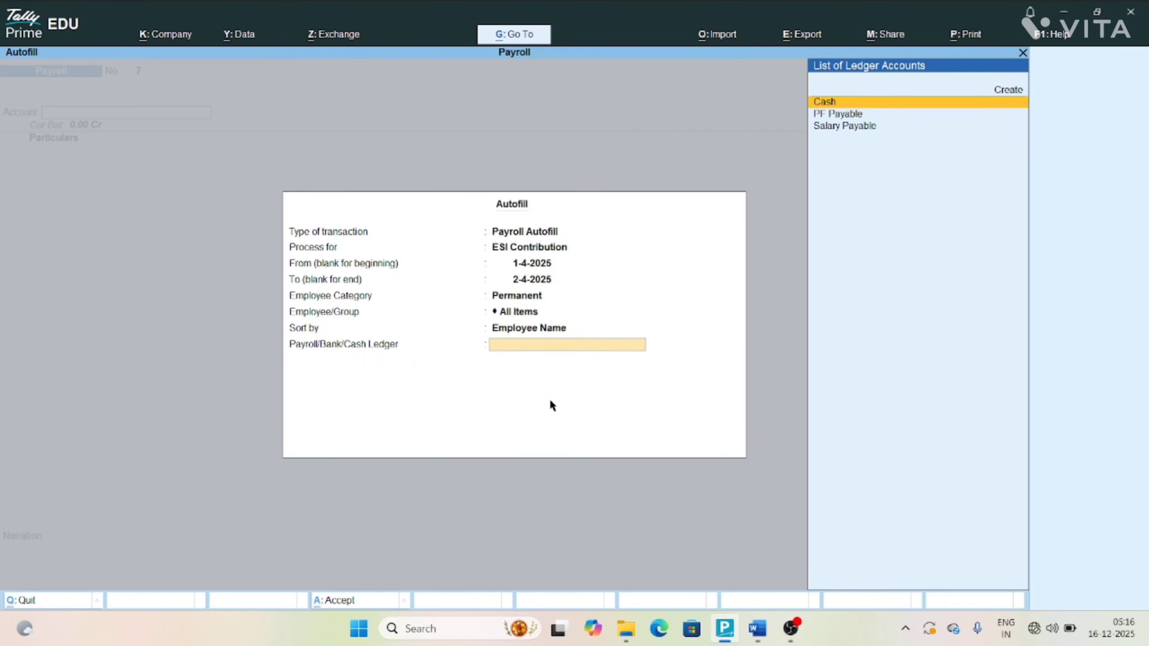
- Start creating a new payroll ledger for the ESI autofill and name it ESI Payable, without an alias
{"action": "key", "text": "Down"}
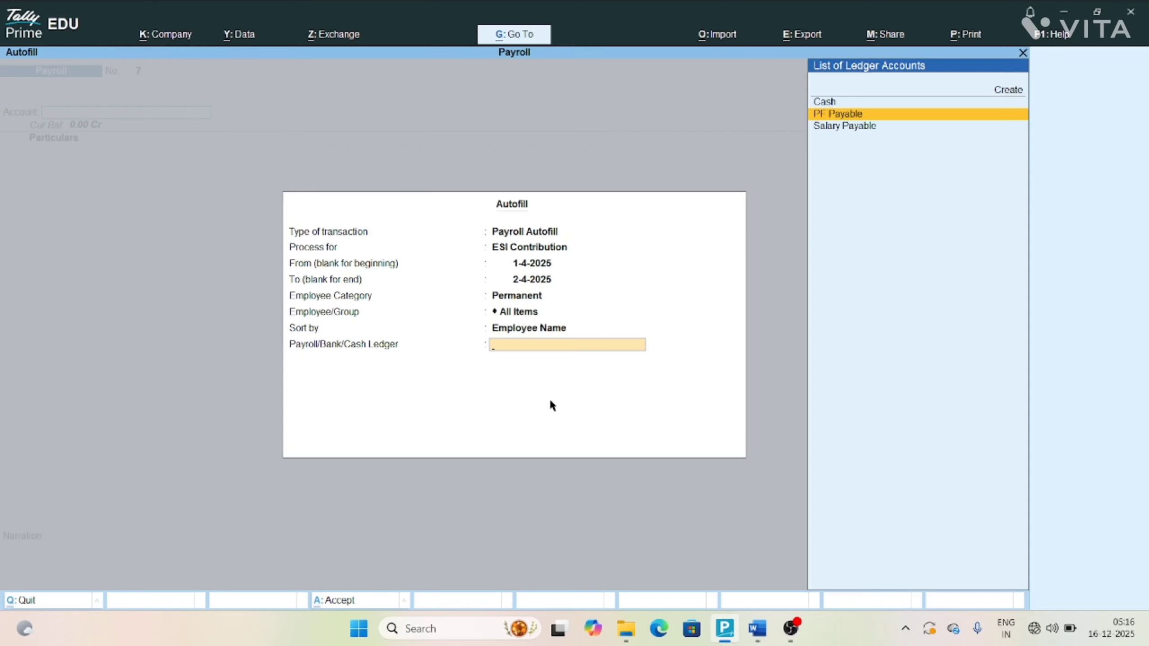
{"action": "key", "text": "Up"}
{"action": "key", "text": "Up"}
{"action": "key", "text": "Return"}
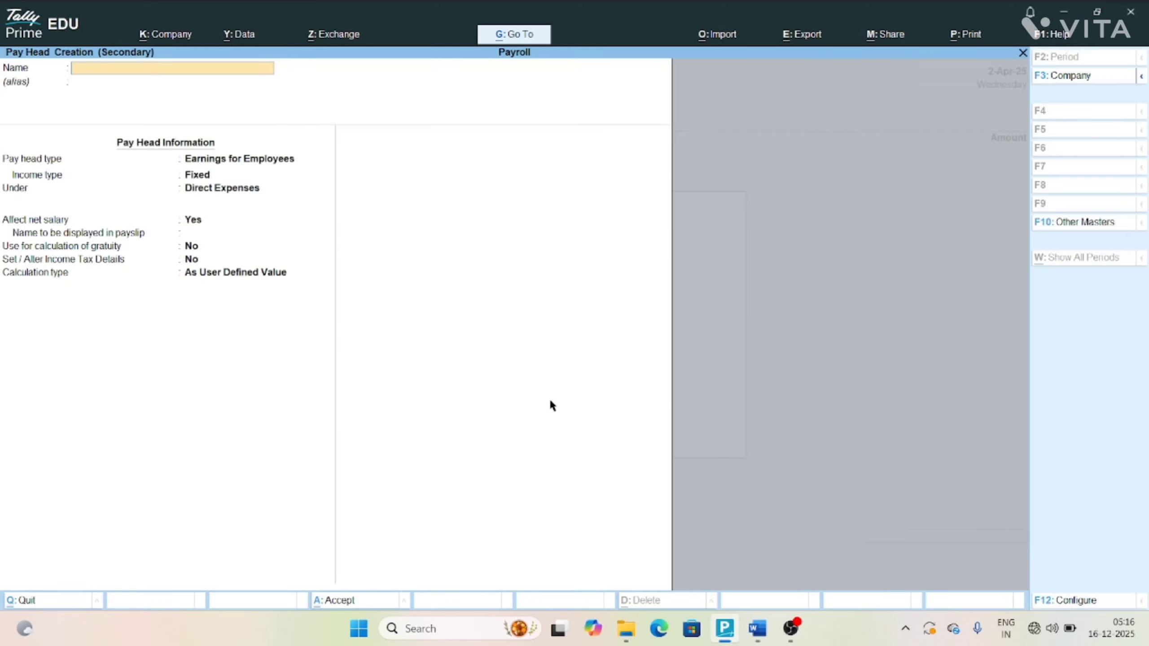
{"action": "type", "text": "ESI Pa"}
{"action": "type", "text": "yable"}
{"action": "key", "text": "Return"}
{"action": "key", "text": "Return"}
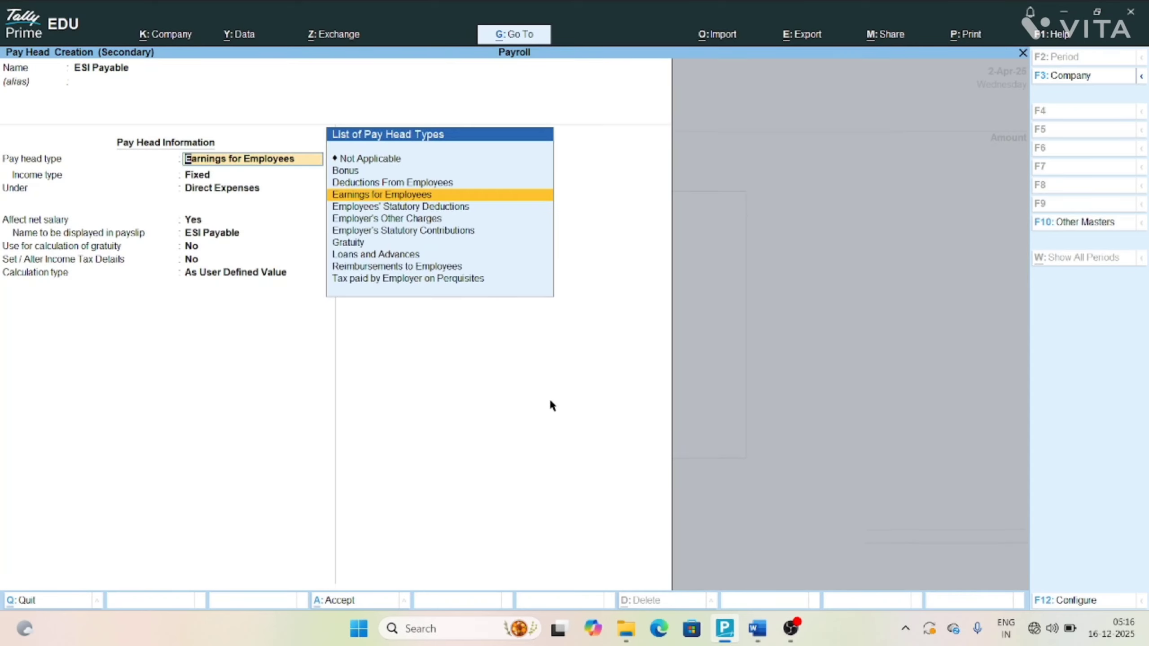
- Set the ESI Payable pay head type to Not Applicable under Current Liabilities and save the pay head
{"action": "key", "text": "Up"}
{"action": "key", "text": "Up"}
{"action": "key", "text": "Up"}
{"action": "key", "text": "Return"}
{"action": "key", "text": "Down"}
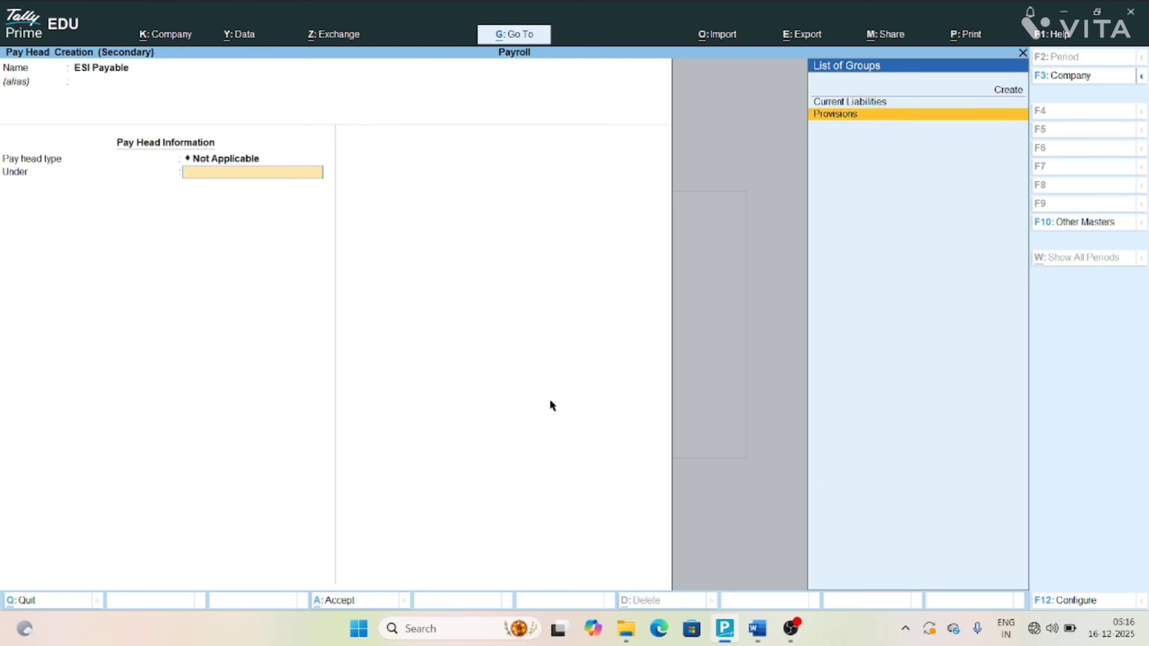
{"action": "key", "text": "Up"}
{"action": "key", "text": "Return"}
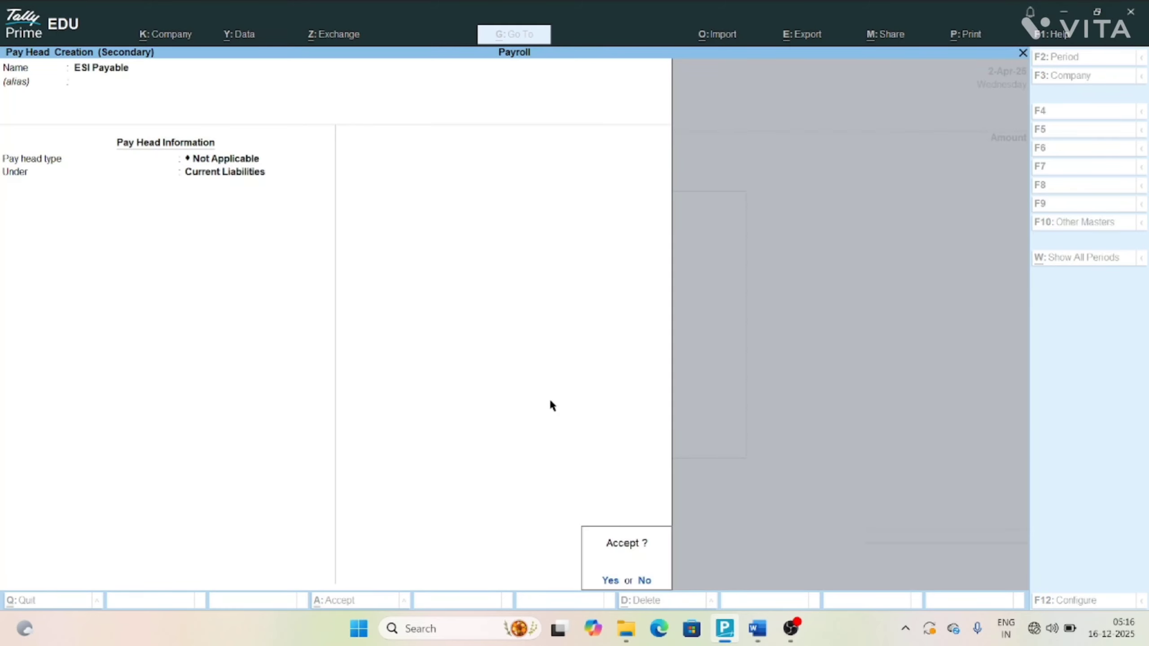
{"action": "key", "text": "Return"}
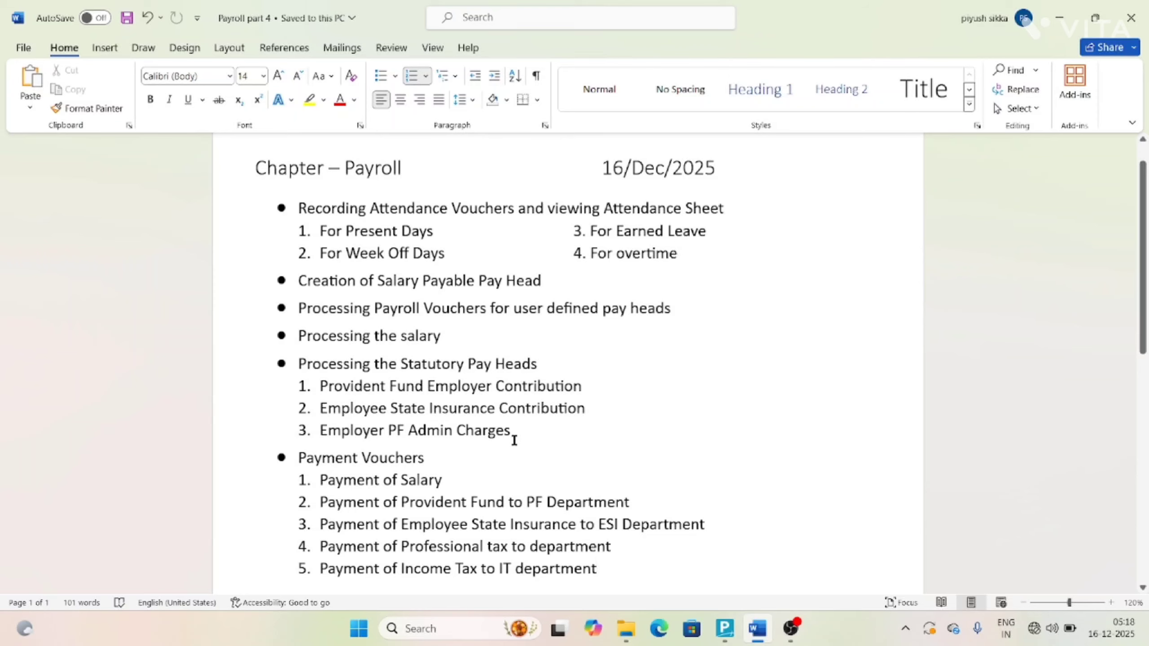
{"action": "left_click", "coordinate": [725, 628]}
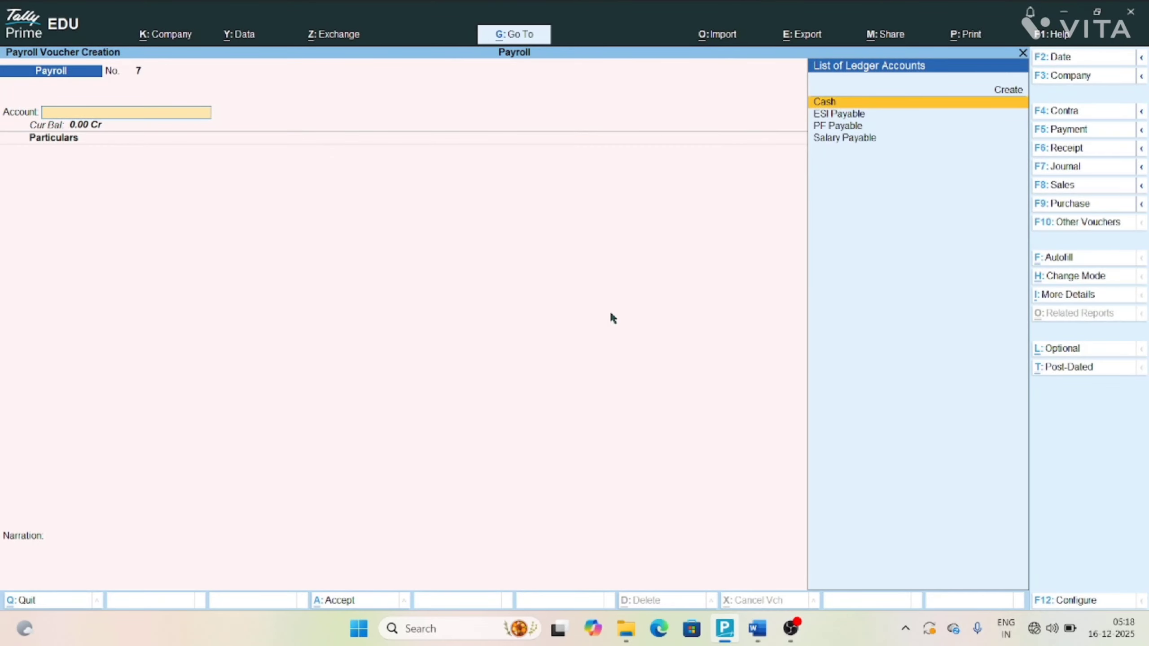
{"action": "key", "text": "ctrl+f"}
{"action": "key", "text": "Return"}
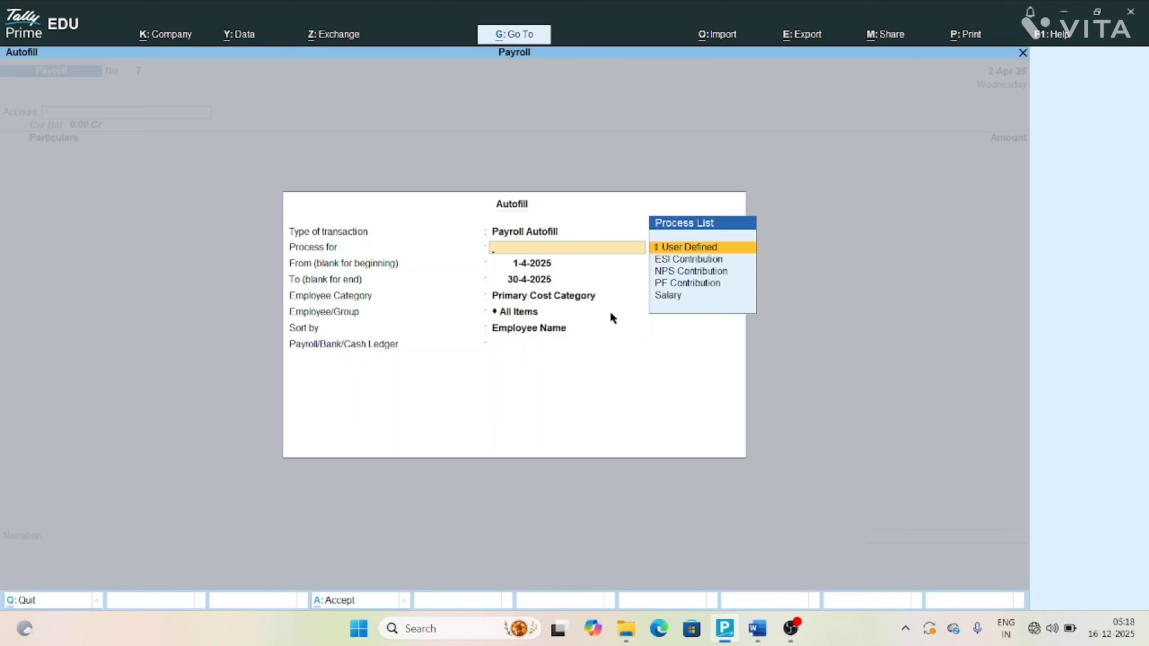
{"action": "key", "text": "Down"}
{"action": "key", "text": "Down"}
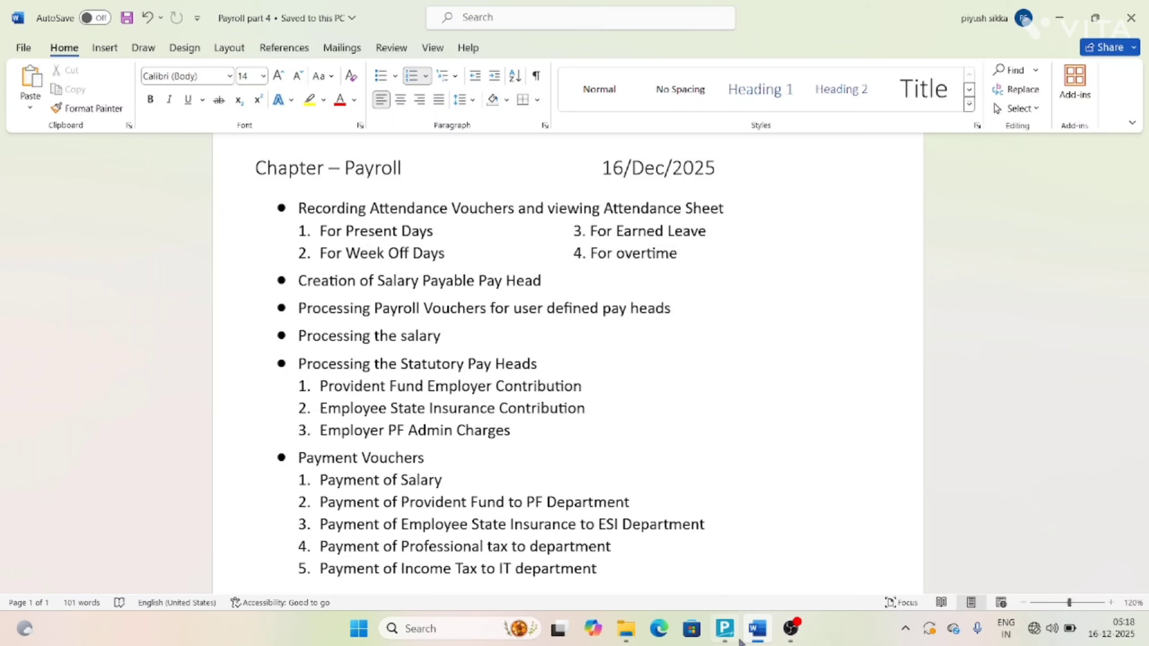
- Switch to TallyPrime and start a PF Other Charges autofill in a journal voucher, covering 1-4-2025 to 2-4-2025
{"action": "left_click", "coordinate": [727, 630]}
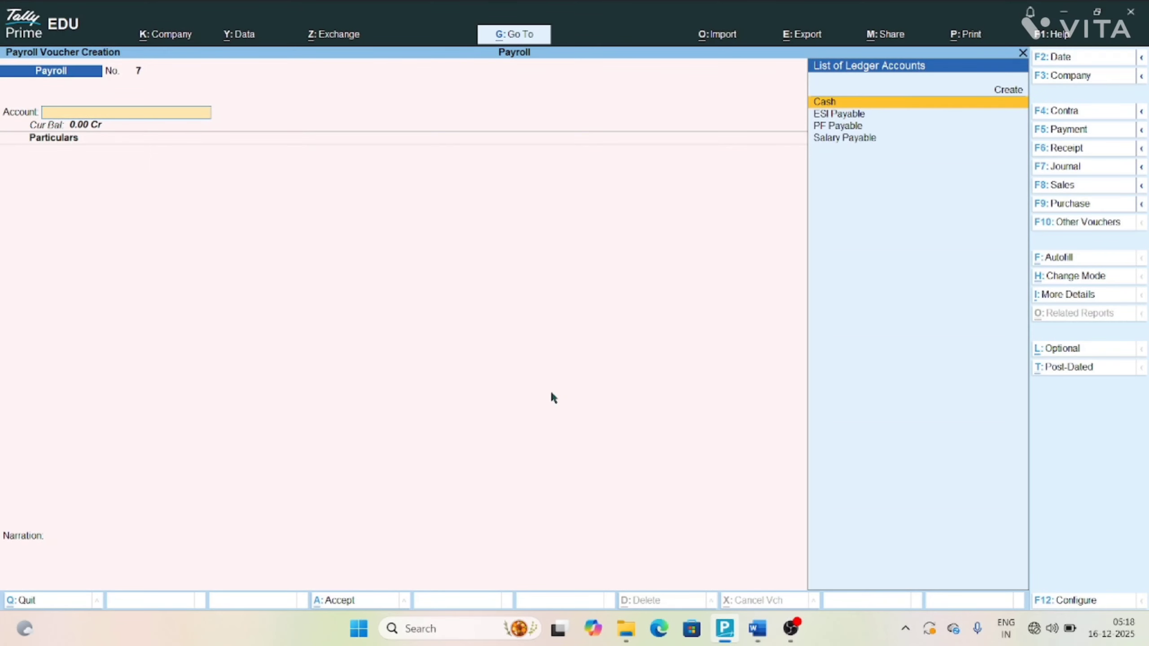
{"action": "key", "text": "F7"}
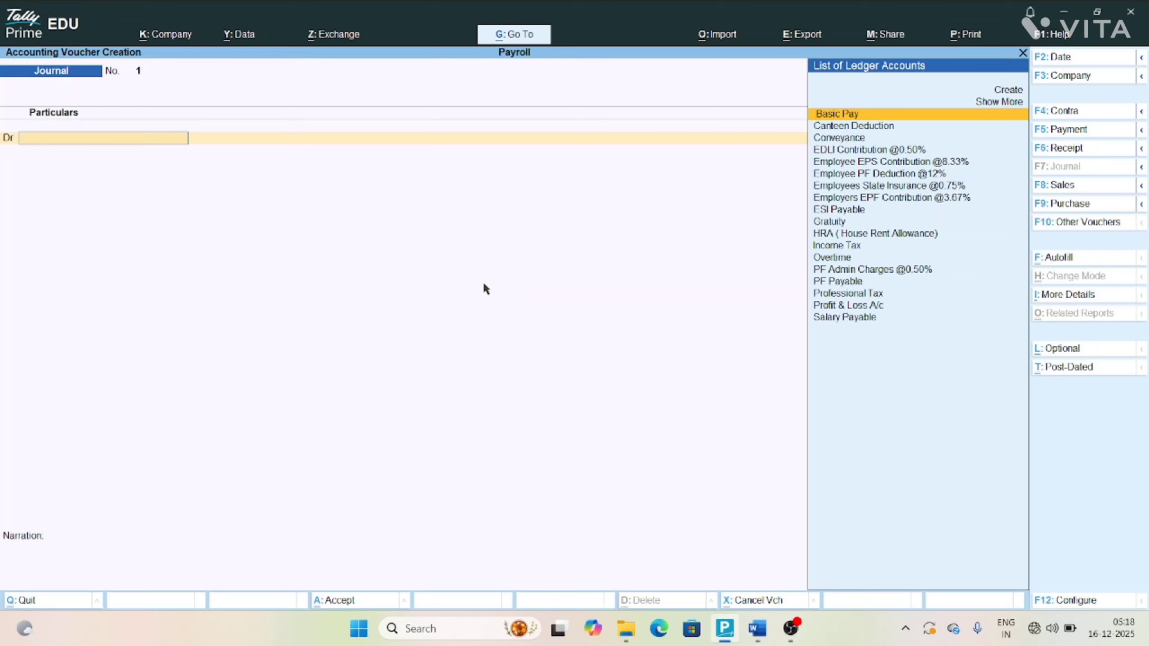
{"action": "key", "text": "ctrl+f"}
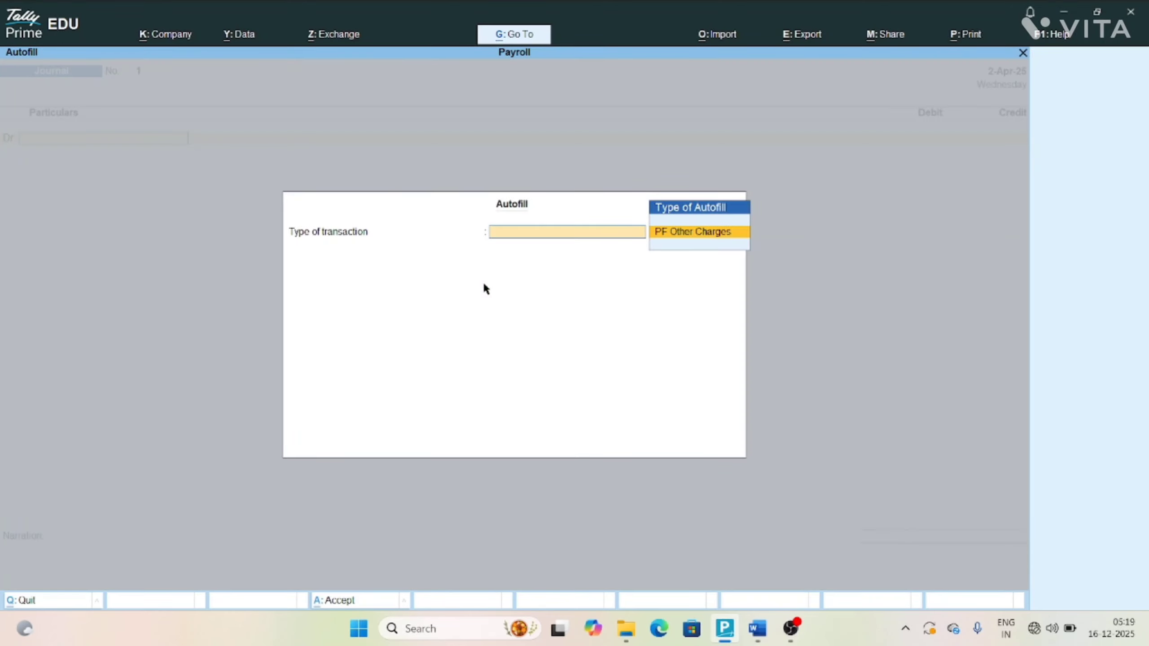
{"action": "key", "text": "Return"}
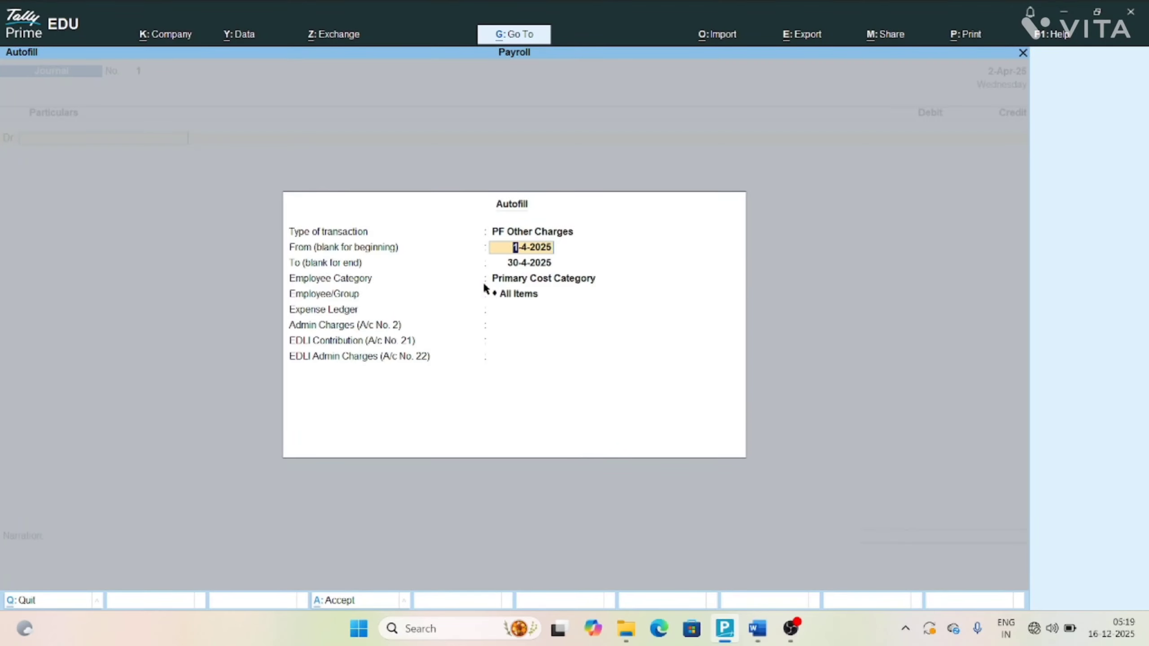
{"action": "key", "text": "Return"}
{"action": "type", "text": "2"}
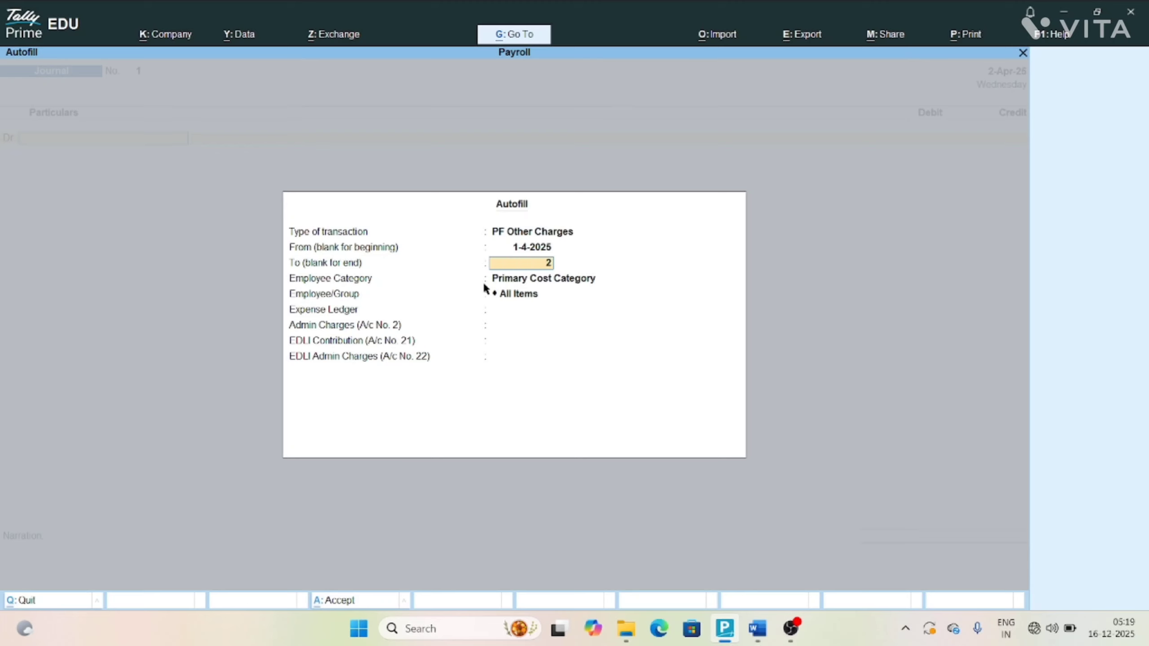
{"action": "key", "text": "Return"}
- Choose the Permanent employee category with All Items for the PF Other Charges autofill
{"action": "key", "text": "Up"}
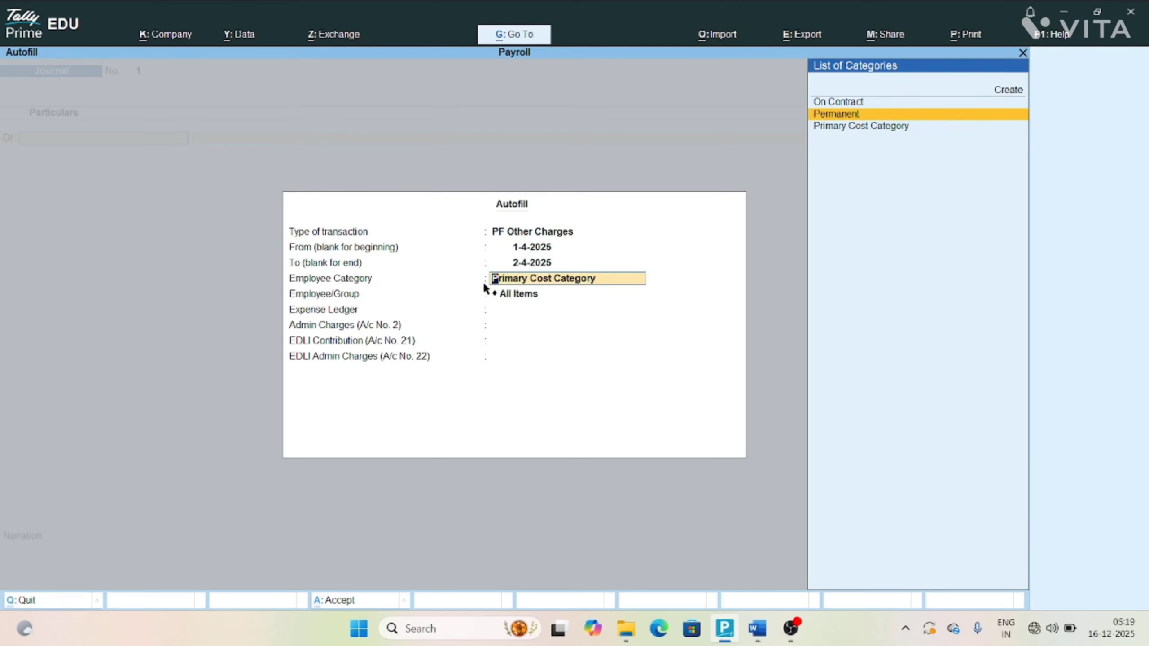
{"action": "key", "text": "Return"}
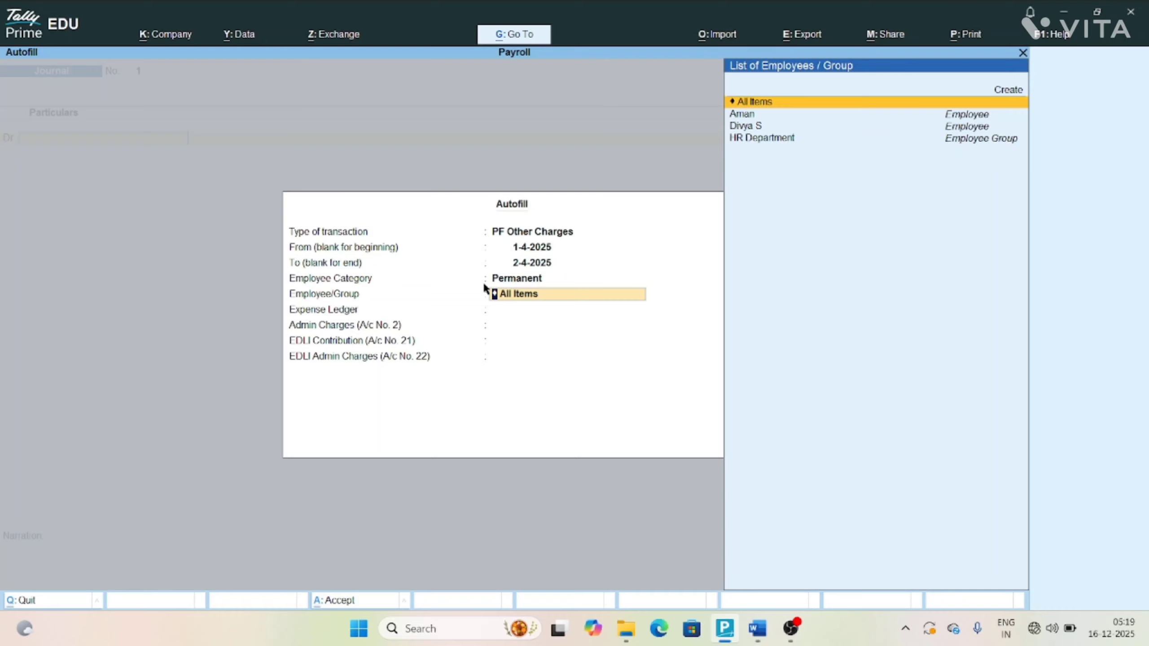
{"action": "key", "text": "Down"}
{"action": "key", "text": "Down"}
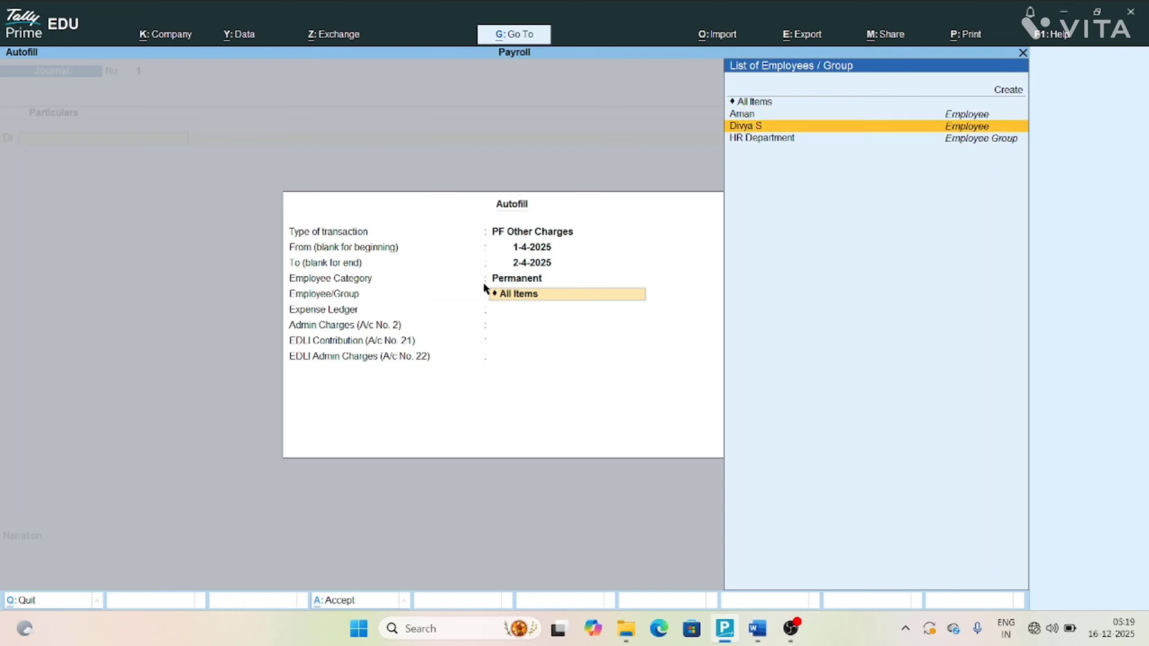
{"action": "key", "text": "Up"}
{"action": "key", "text": "Up"}
{"action": "key", "text": "Return"}
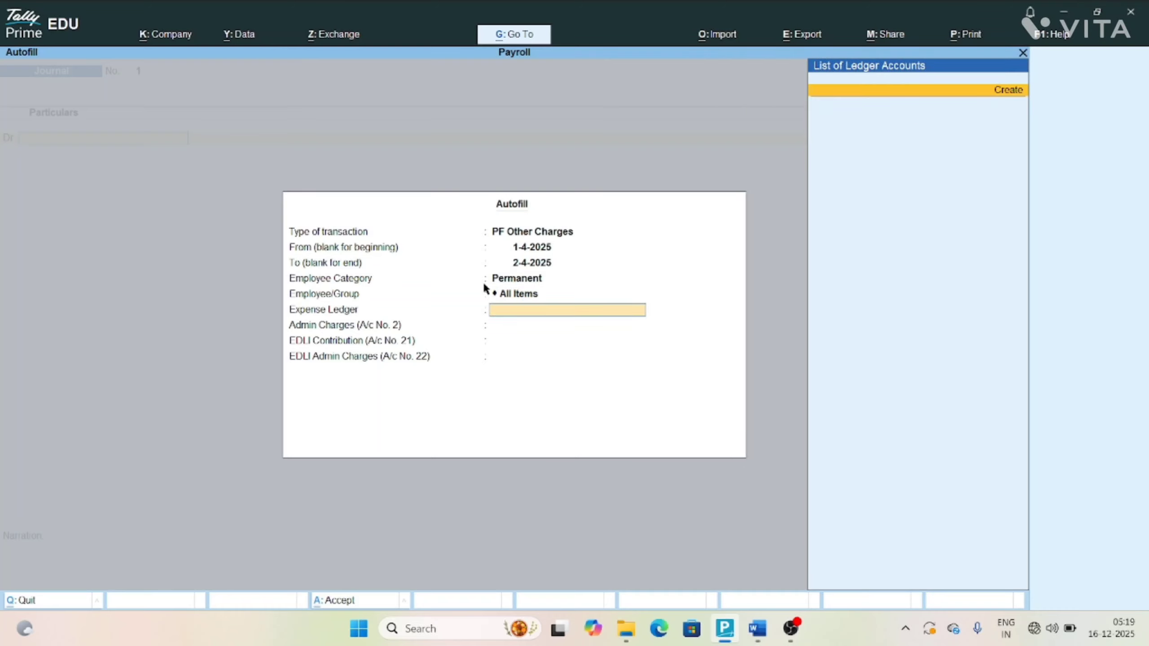
- Create the expense ledger PF Admin Charges under Indirect Expenses with ledger type Not Applicable, and save it
{"action": "key", "text": "alt+c"}
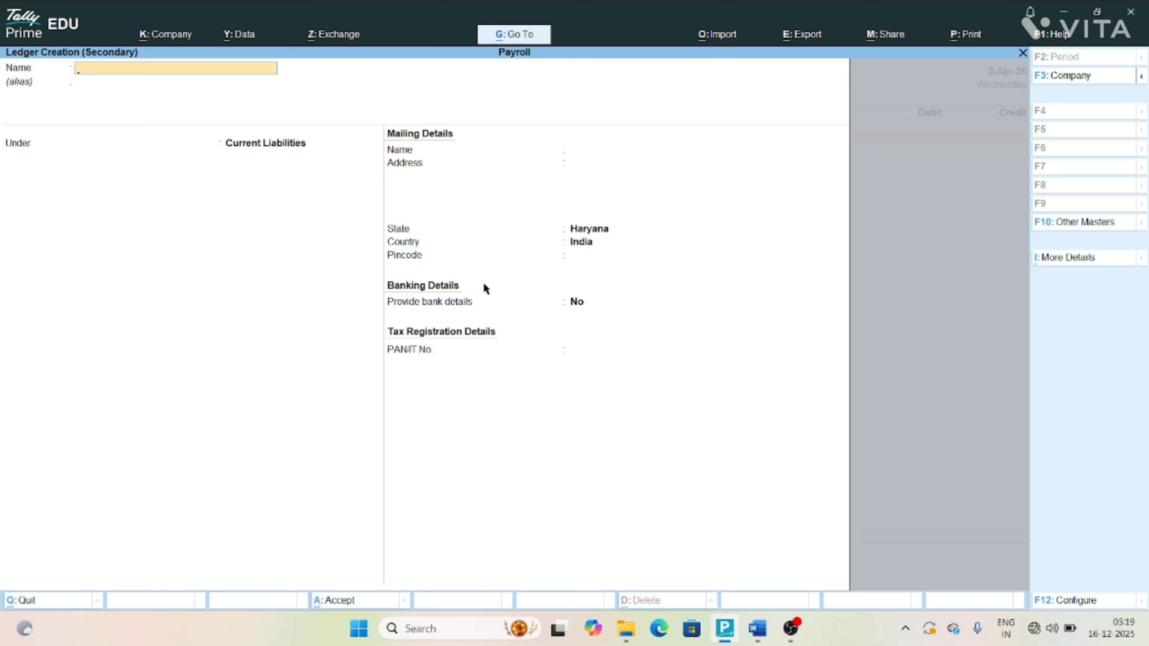
{"action": "type", "text": "PF Admin Charges"}
{"action": "key", "text": "Return"}
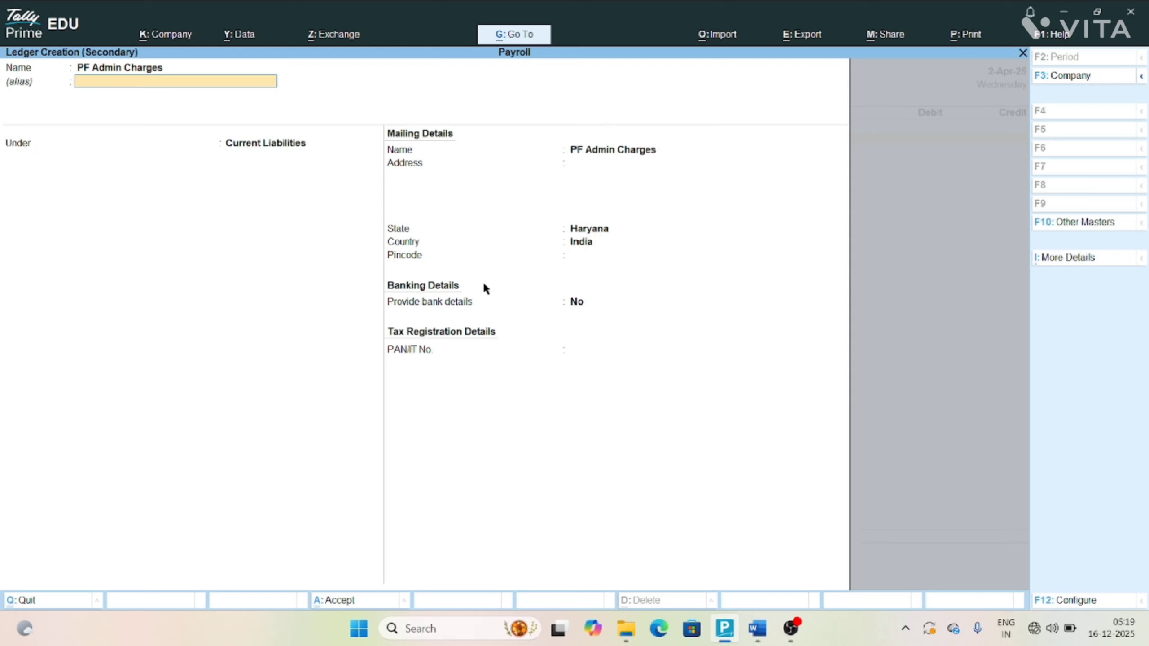
{"action": "key", "text": "Return"}
{"action": "type", "text": "Indir"}
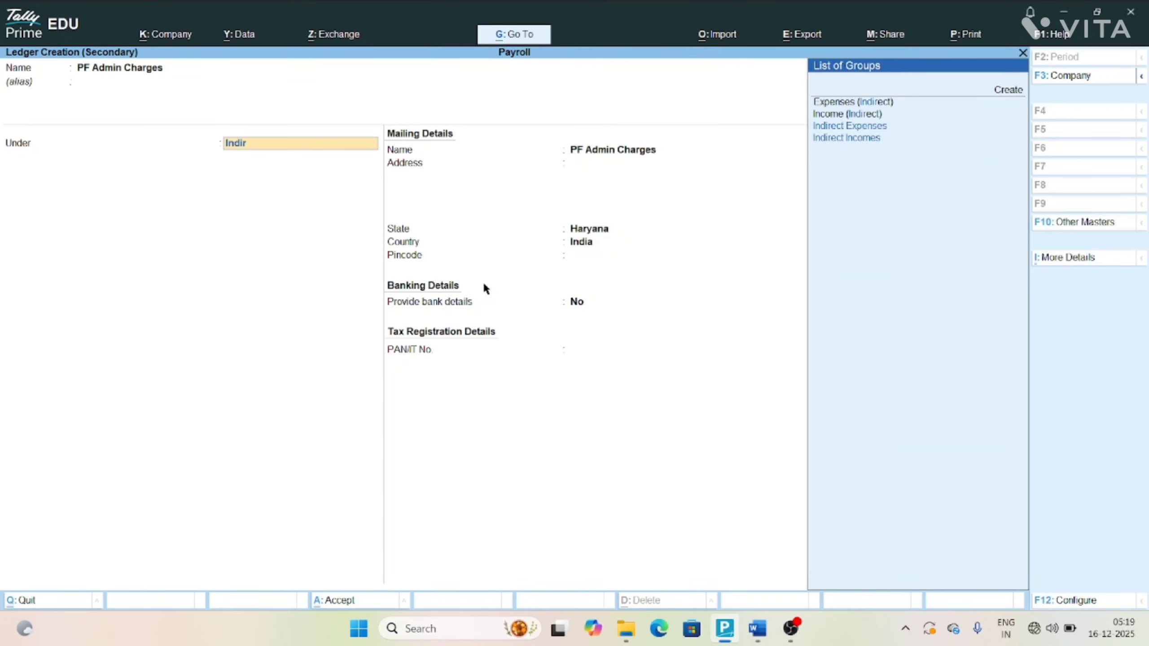
{"action": "type", "text": "ect"}
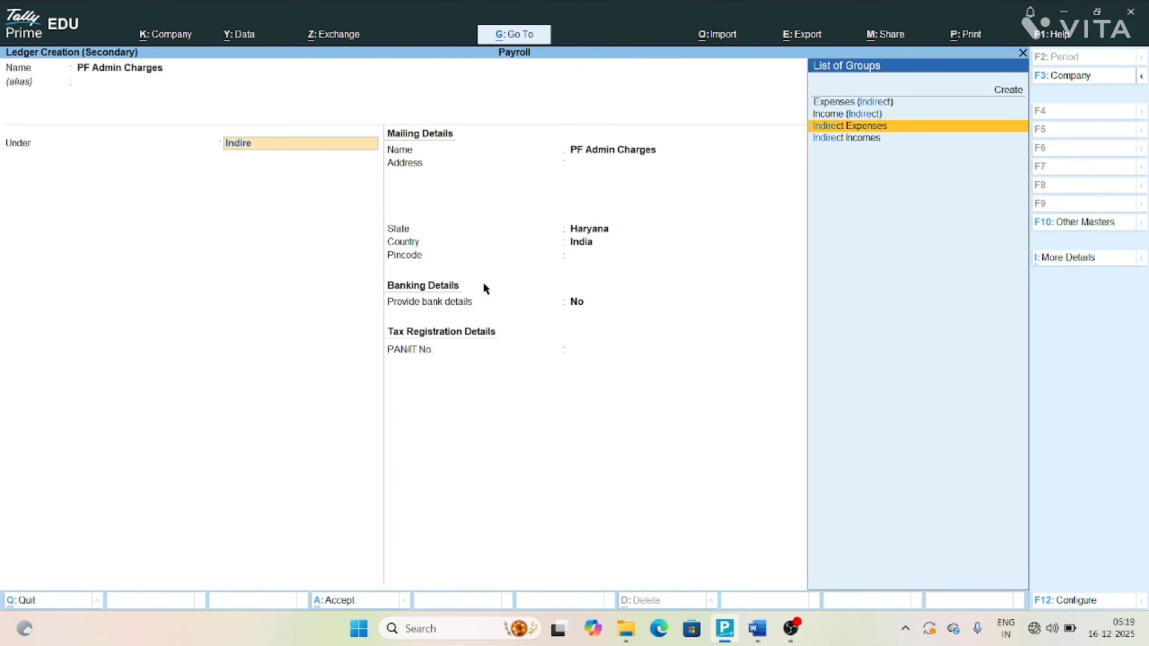
{"action": "key", "text": "Return"}
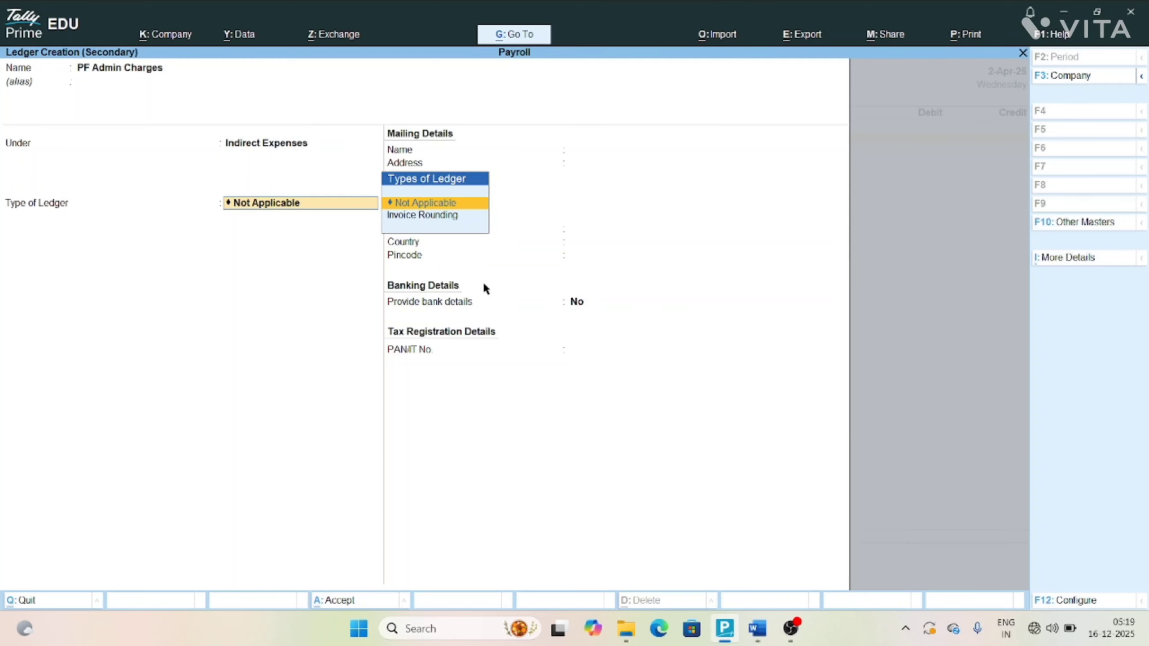
{"action": "key", "text": "Return"}
{"action": "key", "text": "ctrl+a"}
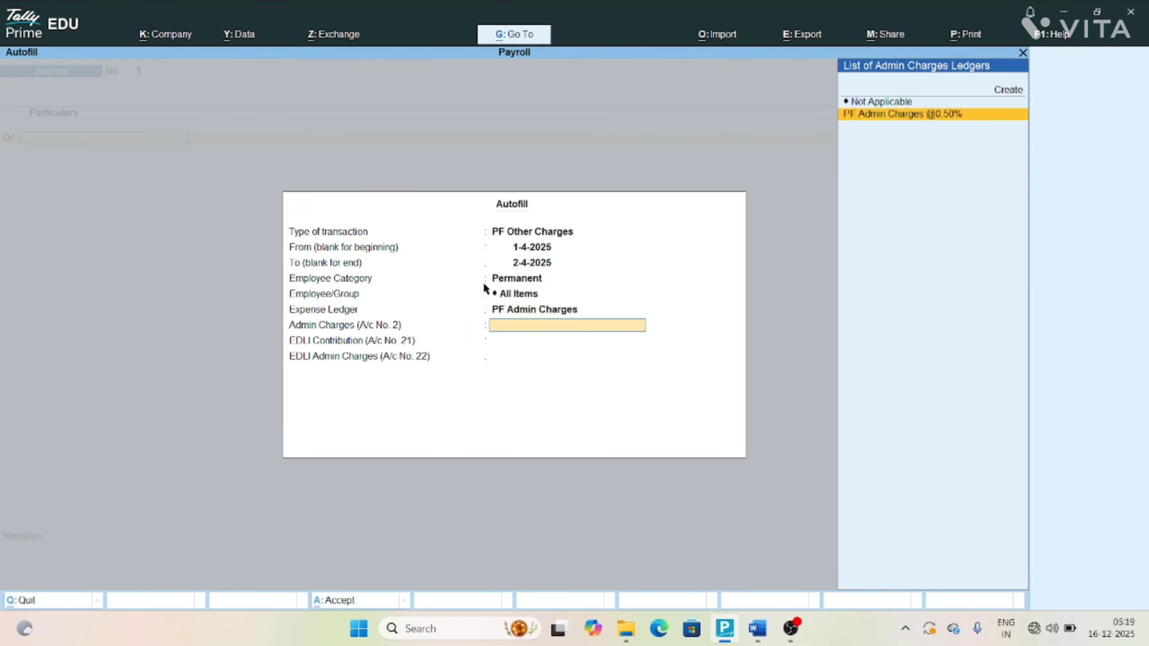
- Choose PF Admin Charges @0.50%, EDLI Contribution @0.50% and Not Applicable for EDLI admin charges, and run the autofill
{"action": "key", "text": "Return"}
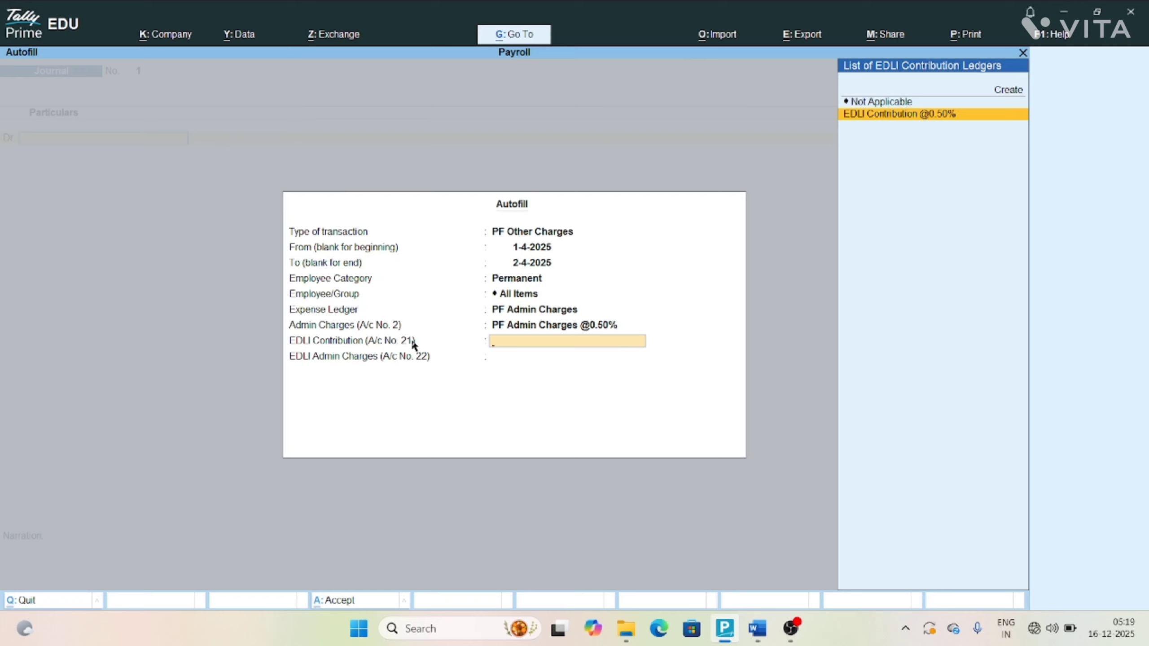
{"action": "key", "text": "Return"}
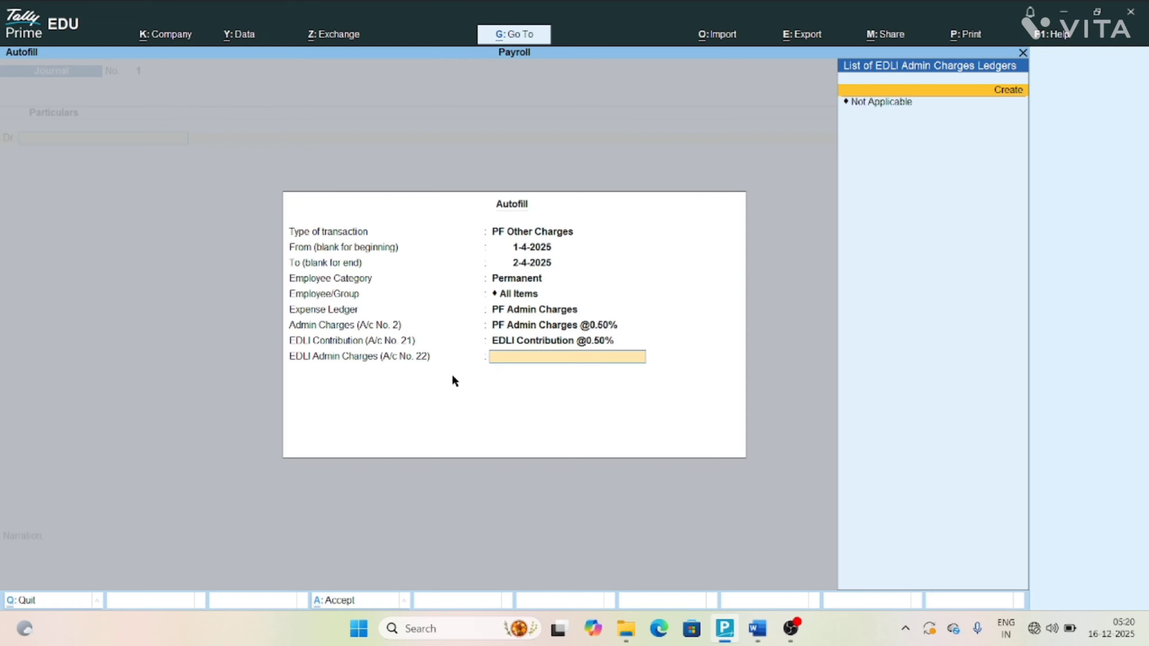
{"action": "key", "text": "Down"}
{"action": "key", "text": "Return"}
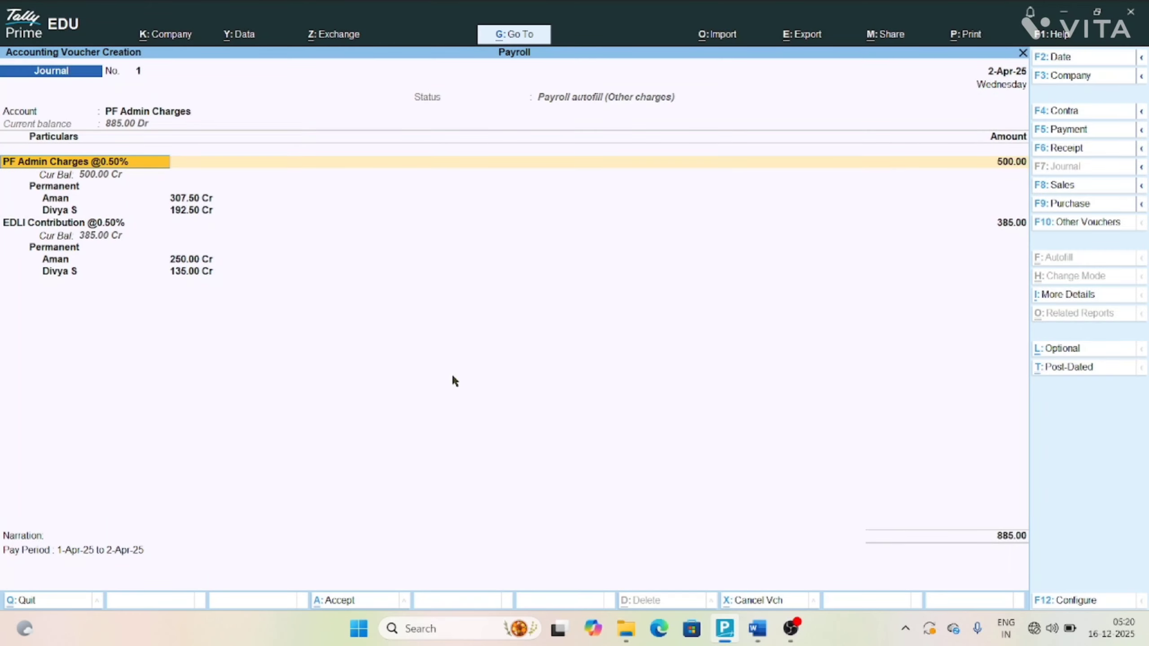
- Go through the autofilled PF admin and EDLI lines and save the journal voucher for permanent employees
{"action": "key", "text": "Return"}
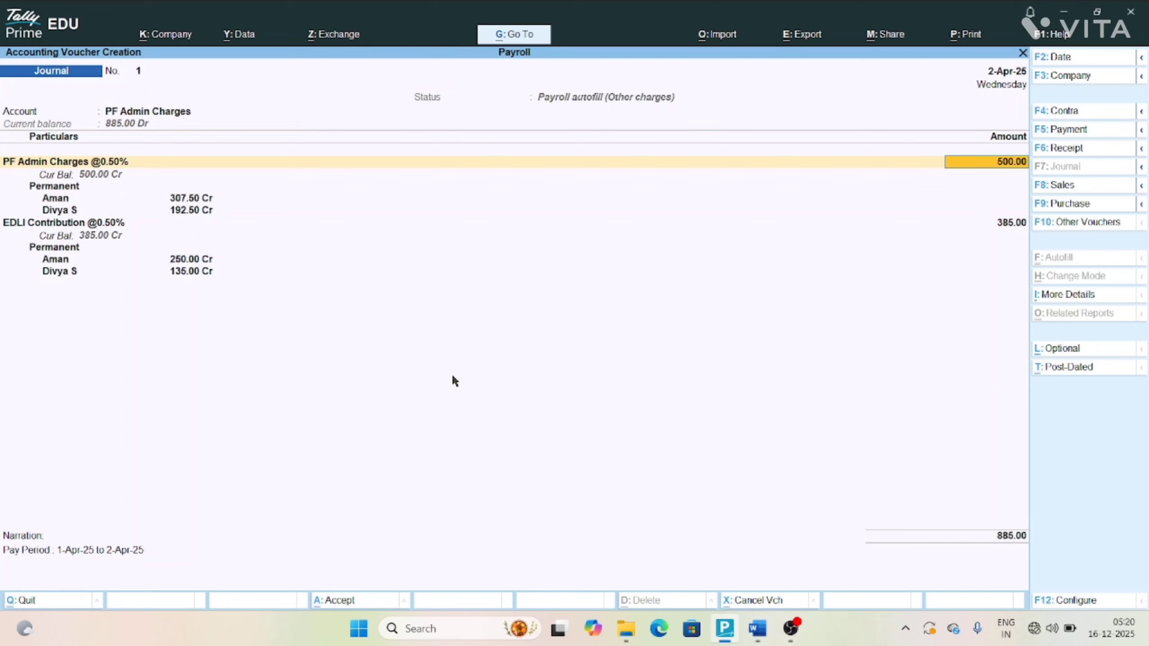
{"action": "key", "text": "Return"}
{"action": "key", "text": "Return"}
{"action": "key", "text": "Return"}
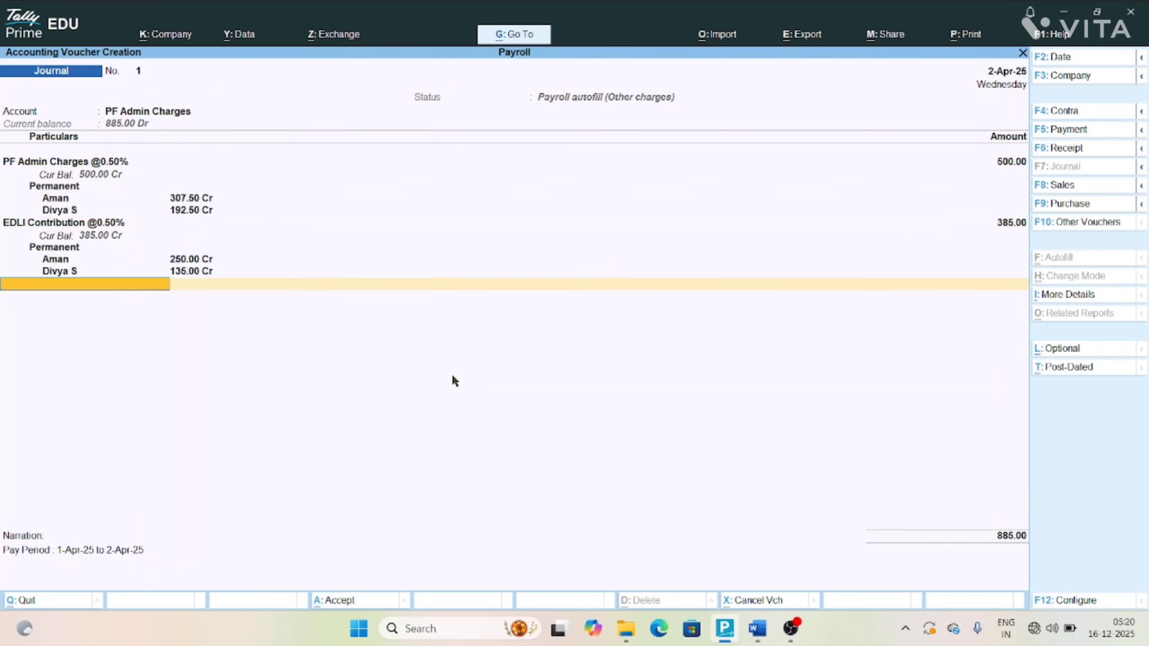
{"action": "key", "text": "Return"}
{"action": "key", "text": "Return"}
{"action": "key", "text": "Return"}
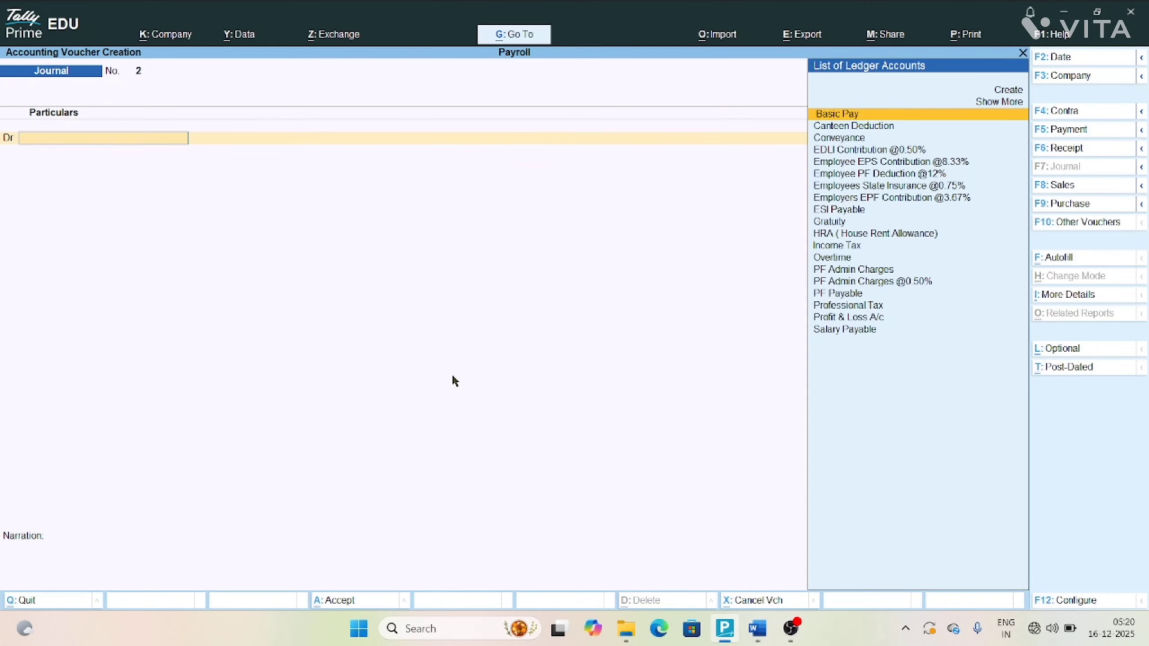
- Start a PF Other Charges autofill in the new journal voucher for 1-4-2025 to 2-4-2025
{"action": "key", "text": "ctrl+f"}
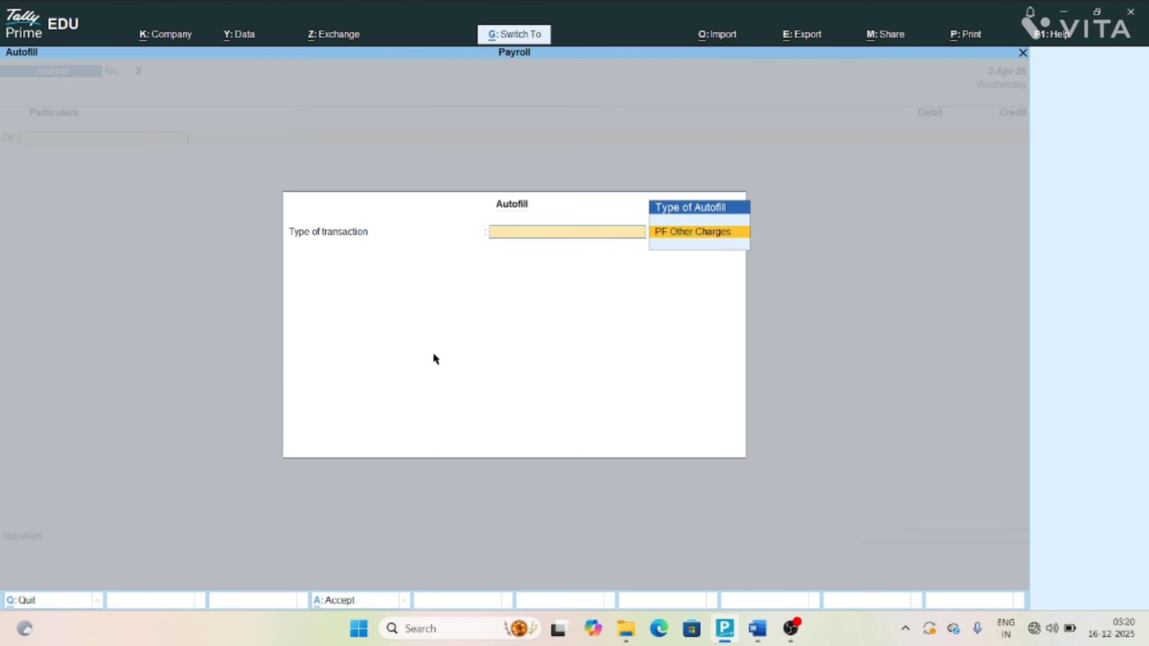
{"action": "key", "text": "Return"}
{"action": "key", "text": "Return"}
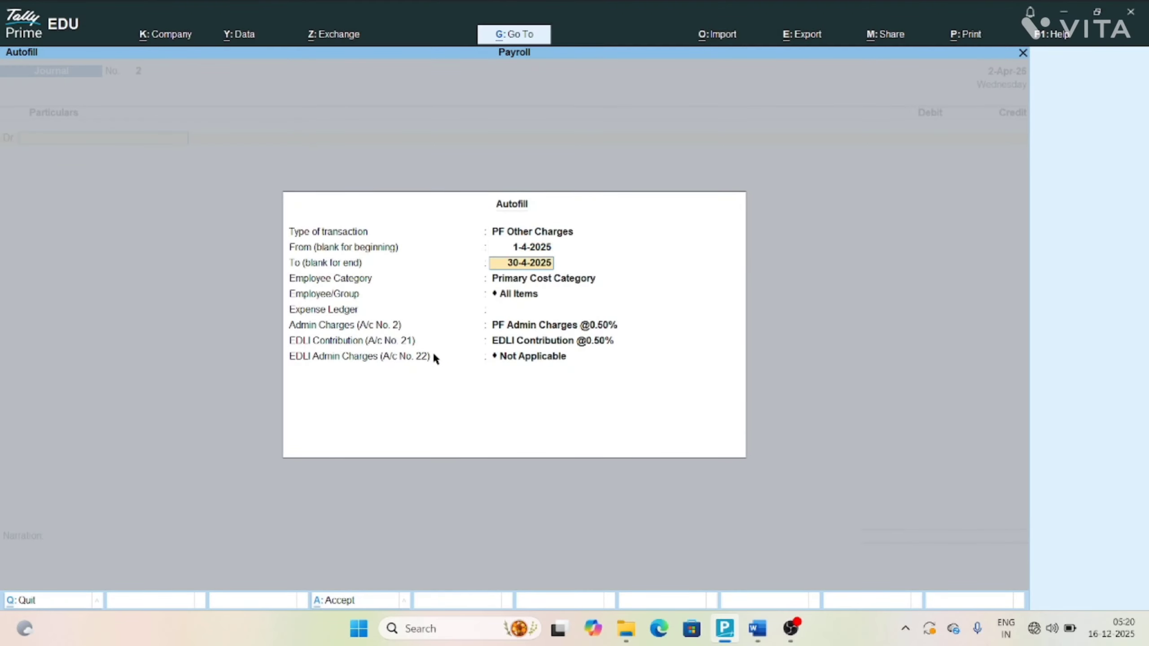
{"action": "type", "text": "2"}
{"action": "key", "text": "Return"}
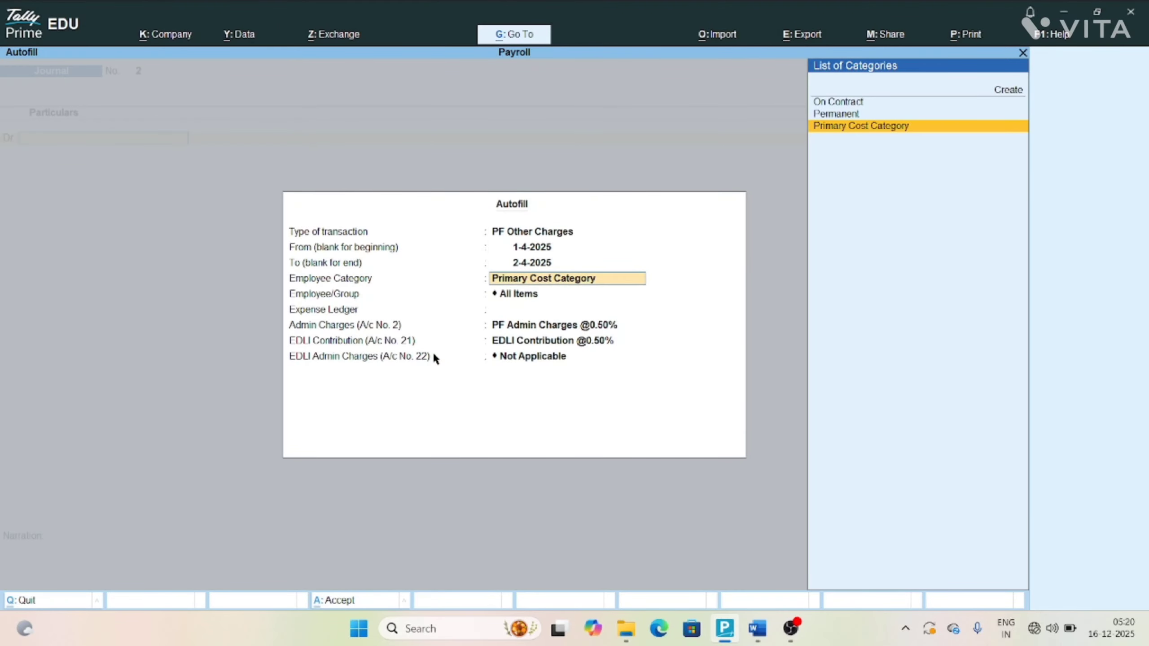
- Choose the On Contract employee category with All Items for the autofill
{"action": "key", "text": "Up"}
{"action": "key", "text": "Up"}
{"action": "key", "text": "Return"}
{"action": "key", "text": "Down"}
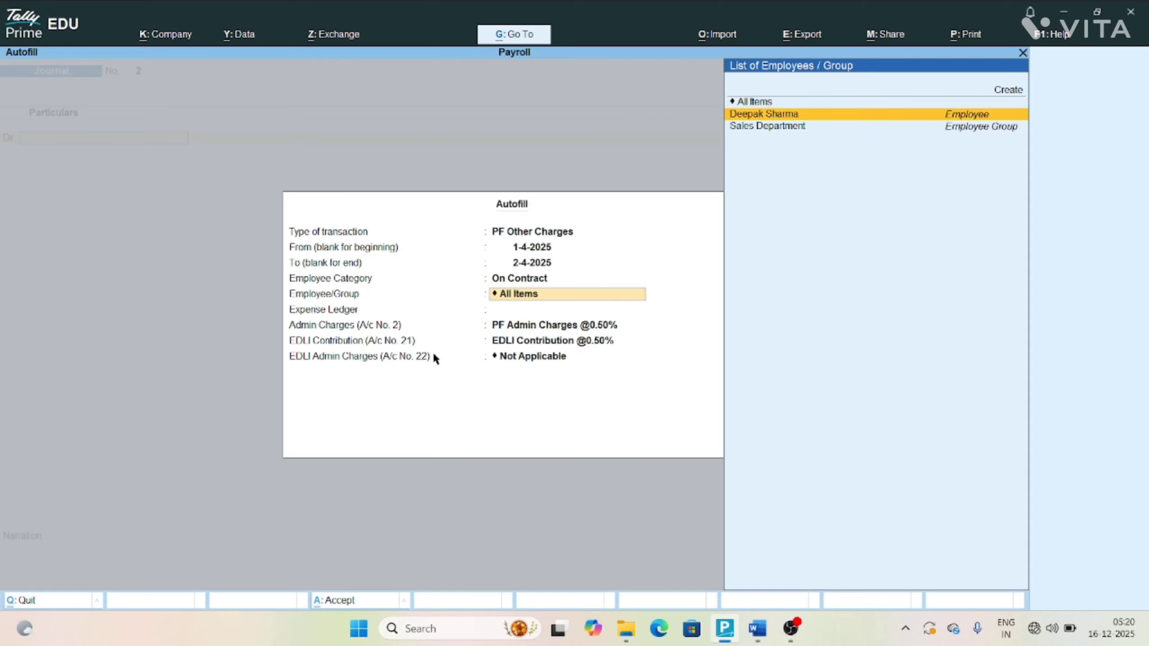
{"action": "key", "text": "Up"}
{"action": "key", "text": "Return"}
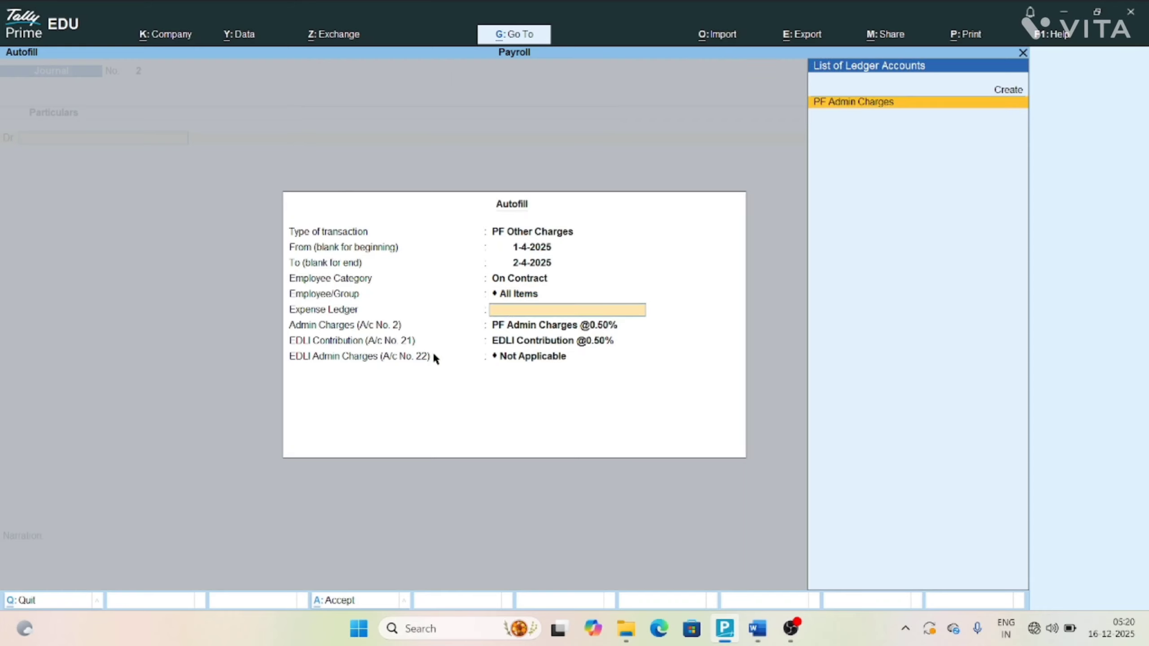
- Select PF Admin Charges as the expense ledger, keep the preset charge ledgers, and fill the voucher
{"action": "key", "text": "Return"}
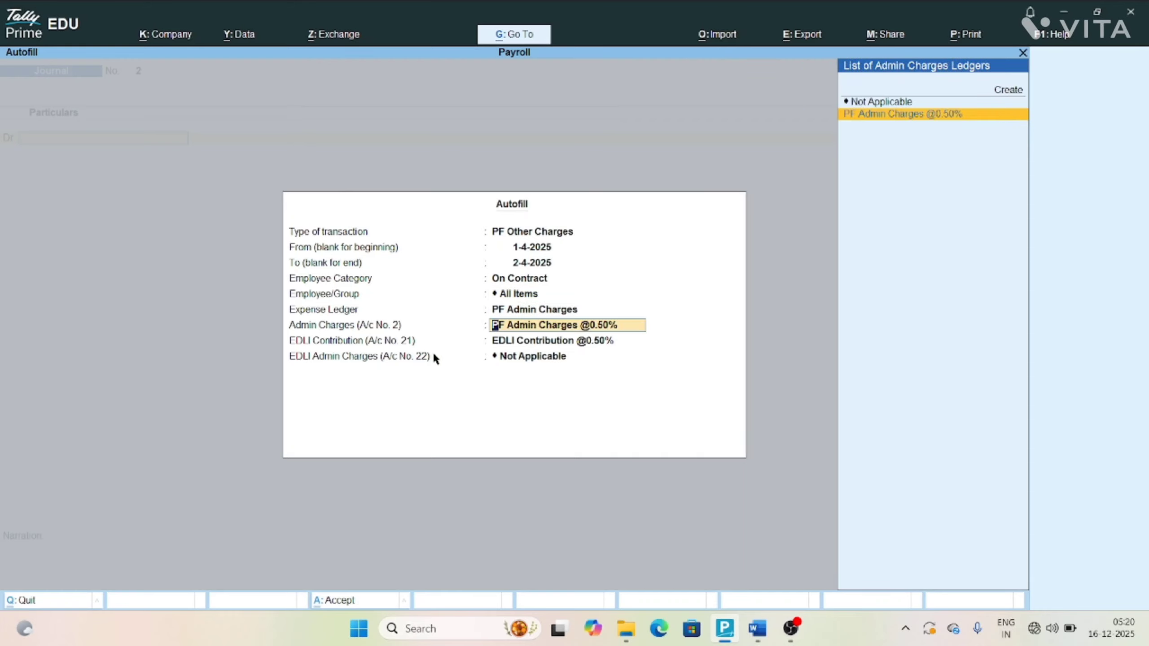
{"action": "key", "text": "Return"}
{"action": "key", "text": "Return"}
{"action": "key", "text": "Return"}
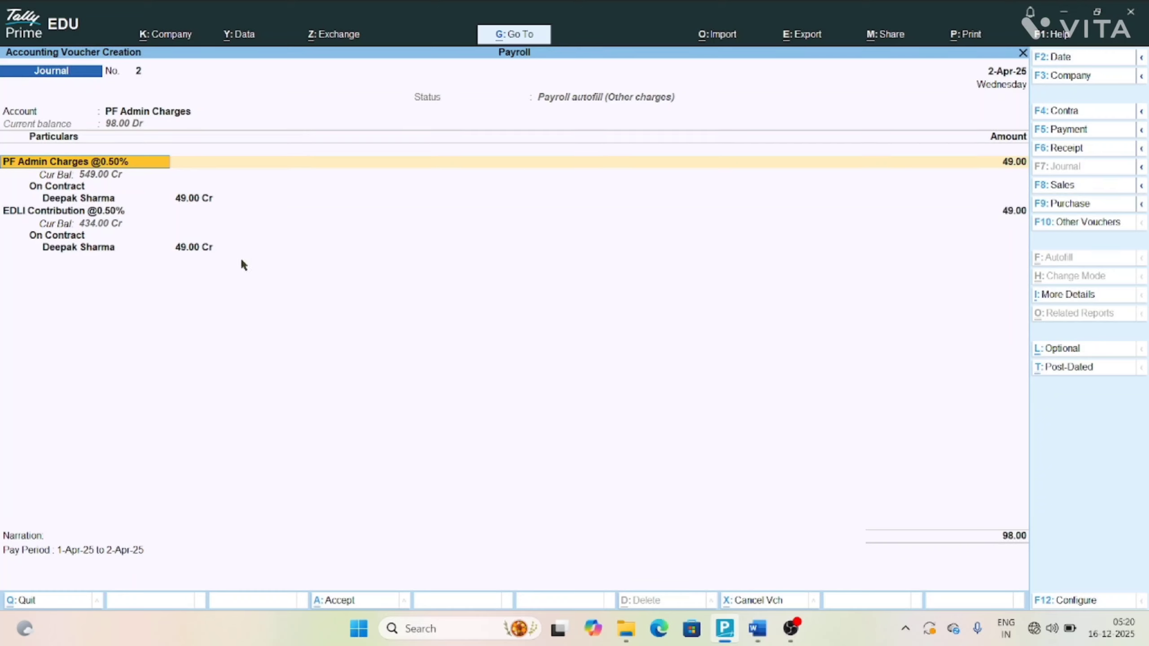
- Go through the autofilled lines and save the journal voucher for contract employees
{"action": "key", "text": "Return"}
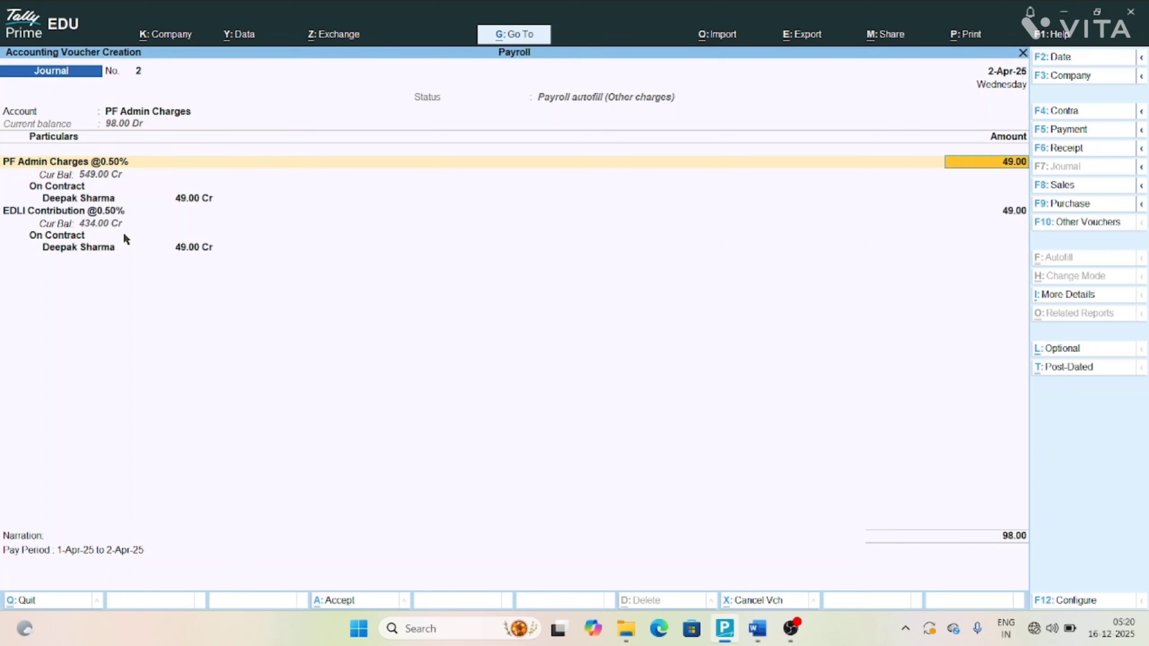
{"action": "key", "text": "Return"}
{"action": "key", "text": "Return"}
{"action": "key", "text": "Return"}
{"action": "key", "text": "Return"}
{"action": "key", "text": "Return"}
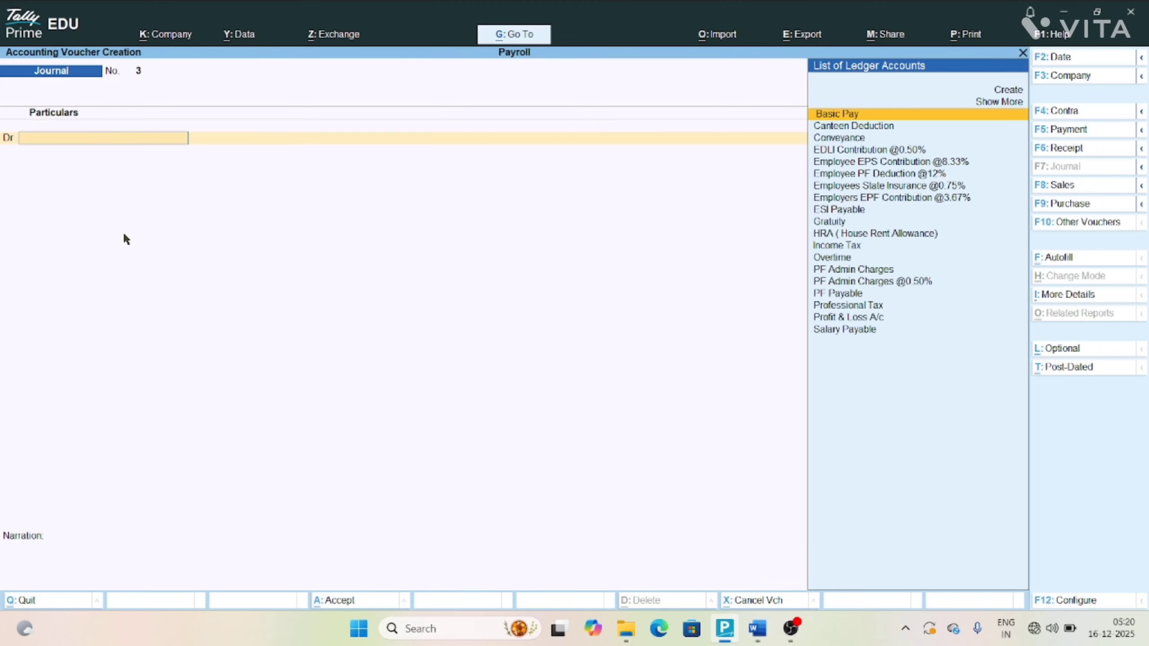
{"action": "key", "text": "alt+g"}
{"action": "type", "text": "Payrol"}
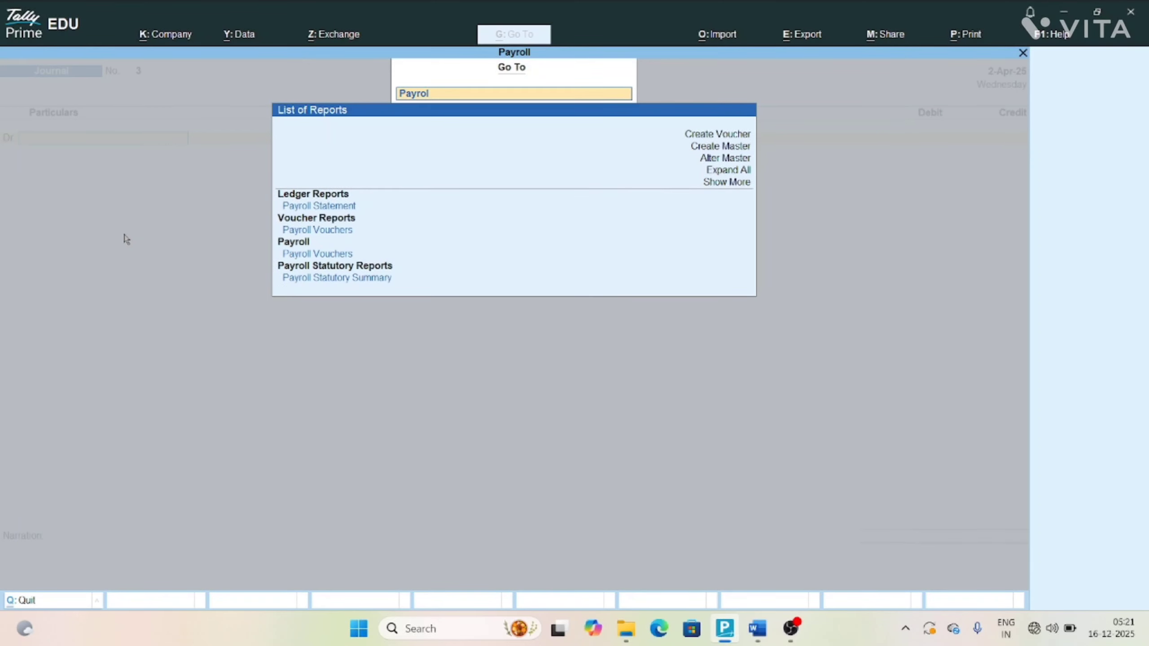
{"action": "key", "text": "Escape"}
- Quit the blank journal voucher and examine the April payroll vouchers in the Payroll Register
{"action": "key", "text": "Escape"}
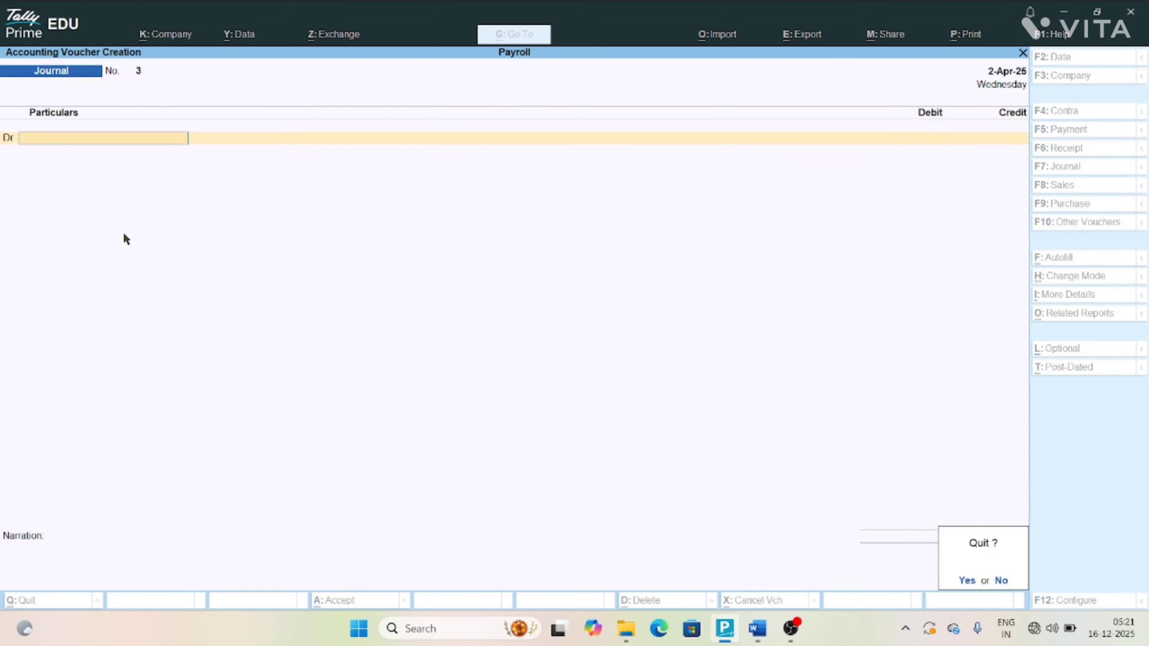
{"action": "key", "text": "Return"}
{"action": "key", "text": "Down"}
{"action": "key", "text": "Down"}
{"action": "key", "text": "Down"}
{"action": "key", "text": "Down"}
{"action": "key", "text": "Down"}
{"action": "key", "text": "Down"}
{"action": "key", "text": "Down"}
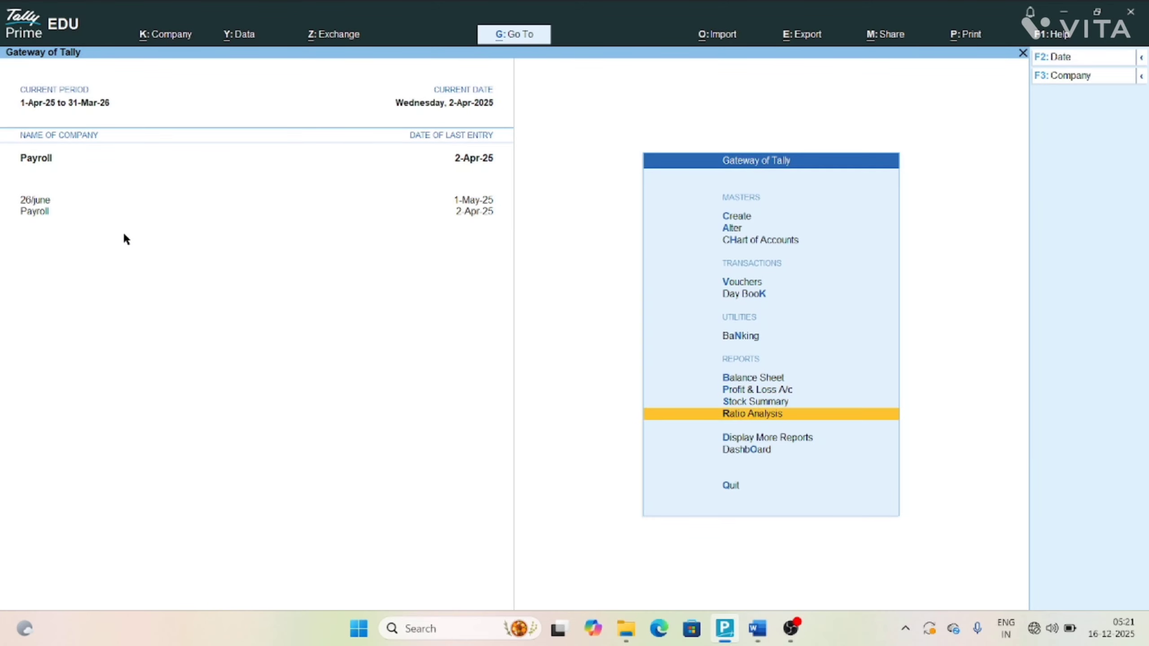
{"action": "key", "text": "Return"}
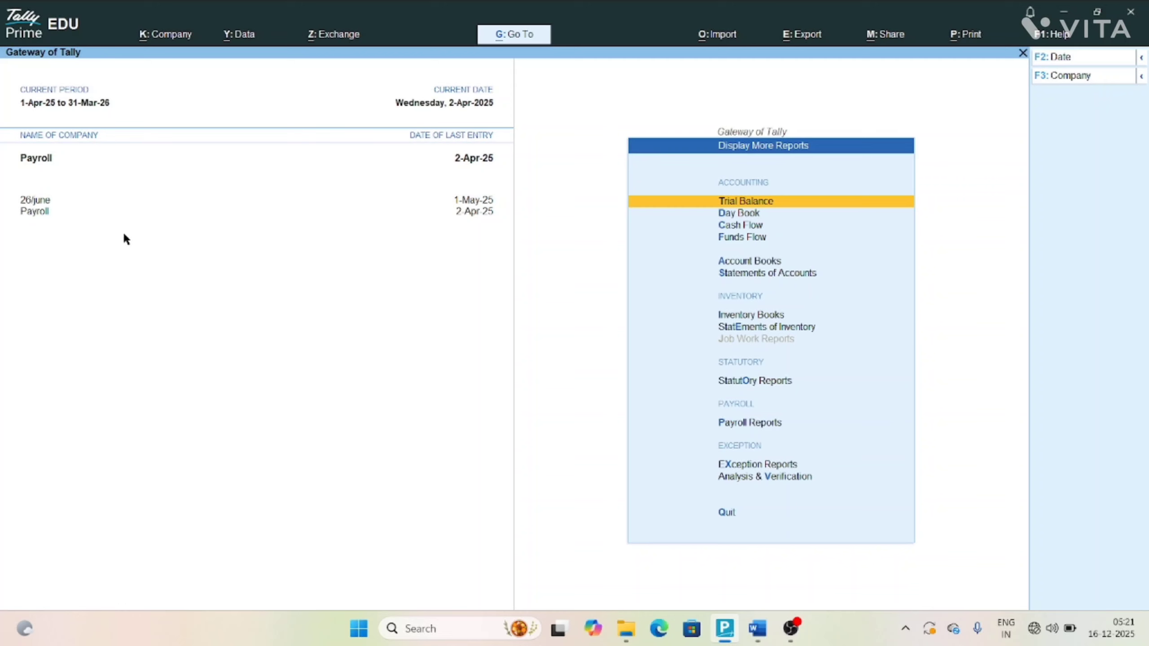
{"action": "key", "text": "p"}
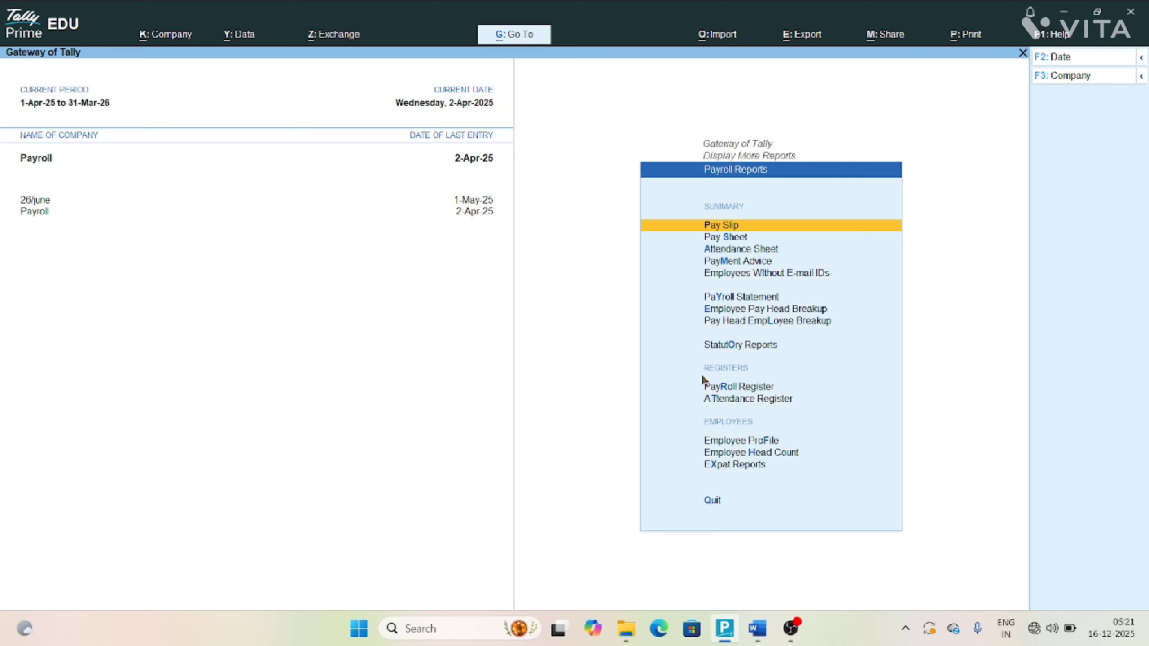
{"action": "left_click", "coordinate": [689, 385]}
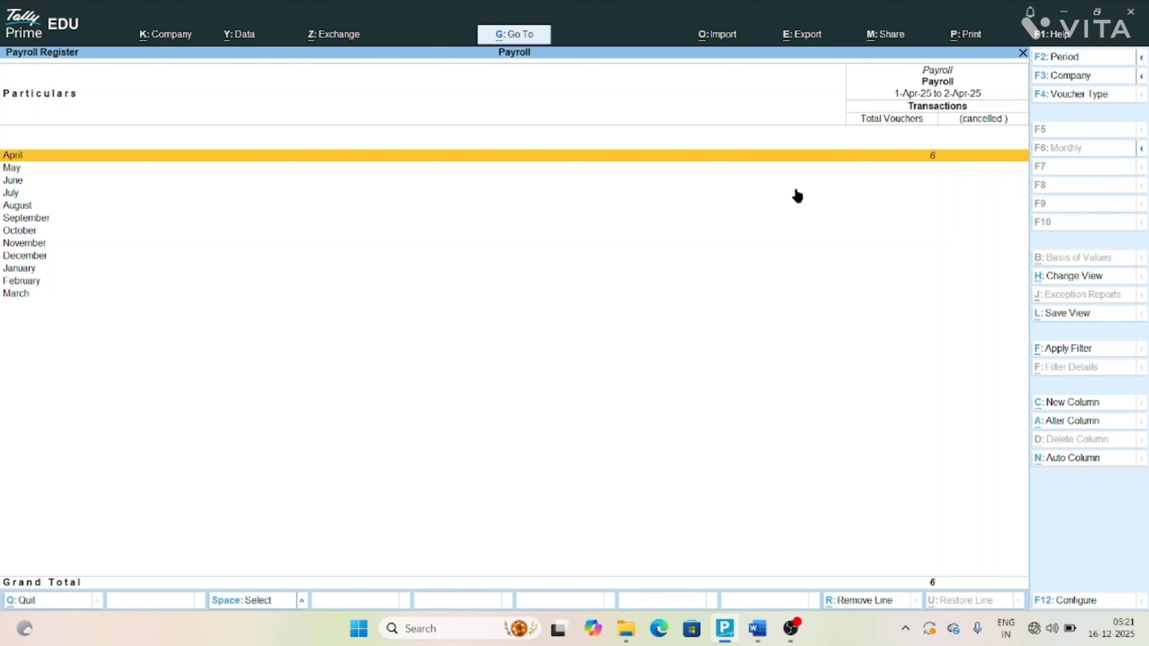
{"action": "key", "text": "Return"}
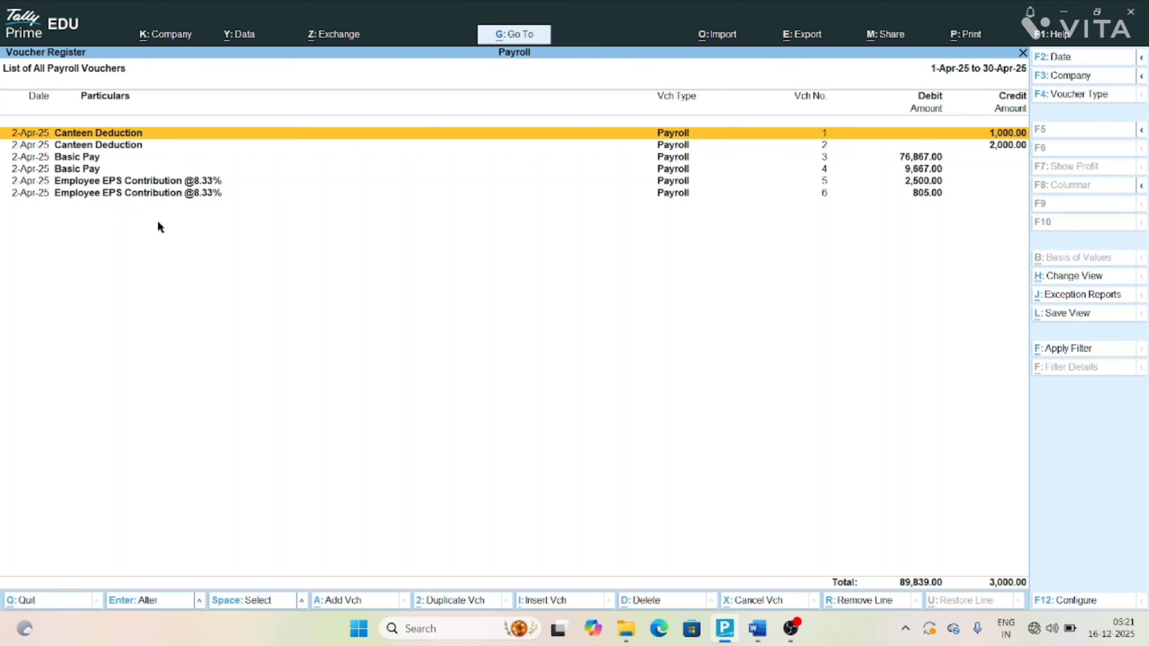
- Switch to Word and review the Payment Vouchers topics in the payroll chapter outline
{"action": "left_click", "coordinate": [758, 629]}
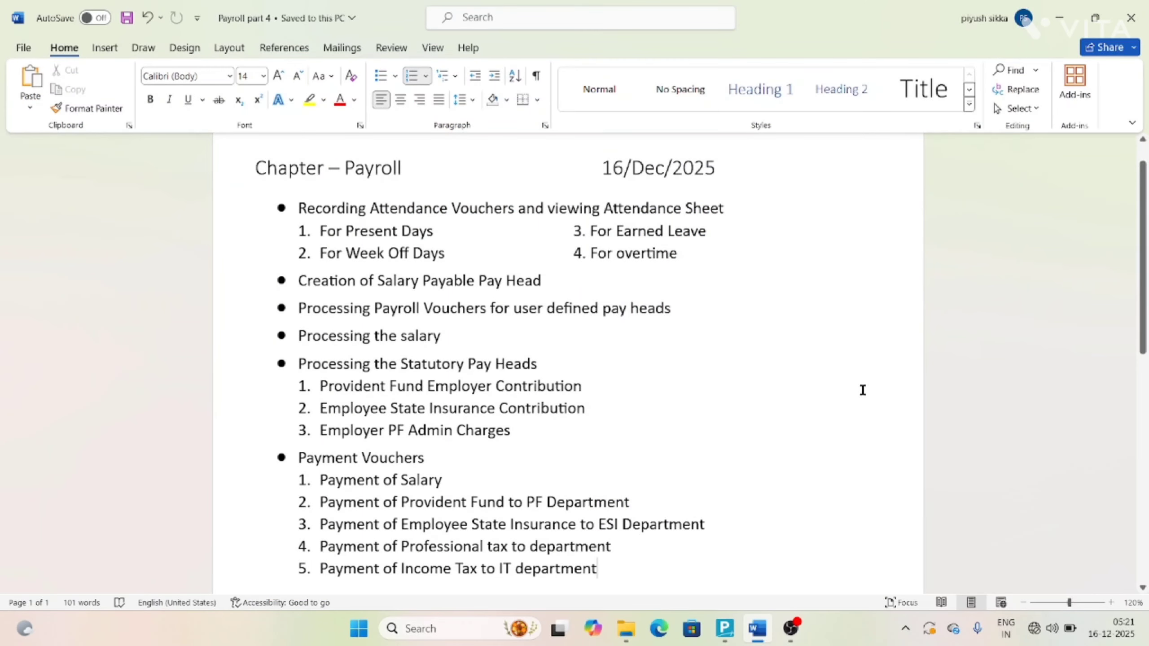
{"action": "left_click_drag", "start_coordinate": [1144, 253], "coordinate": [1145, 308]}
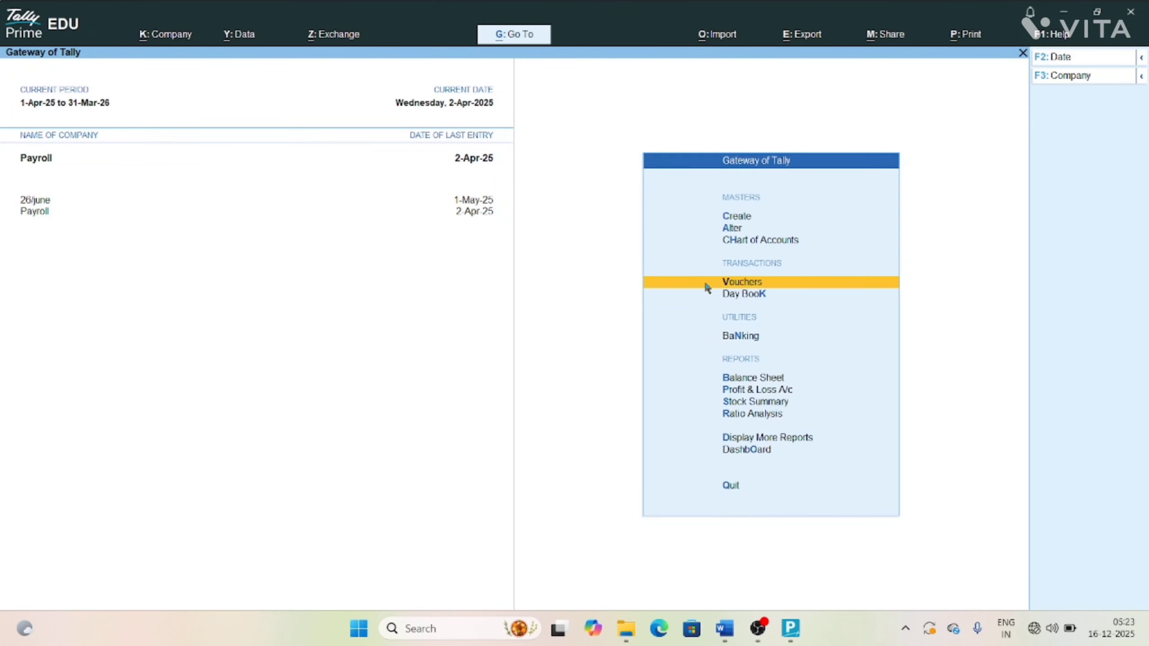
- Start a new payment voucher in TallyPrime and set its voucher date to 1-5
{"action": "left_click", "coordinate": [706, 283]}
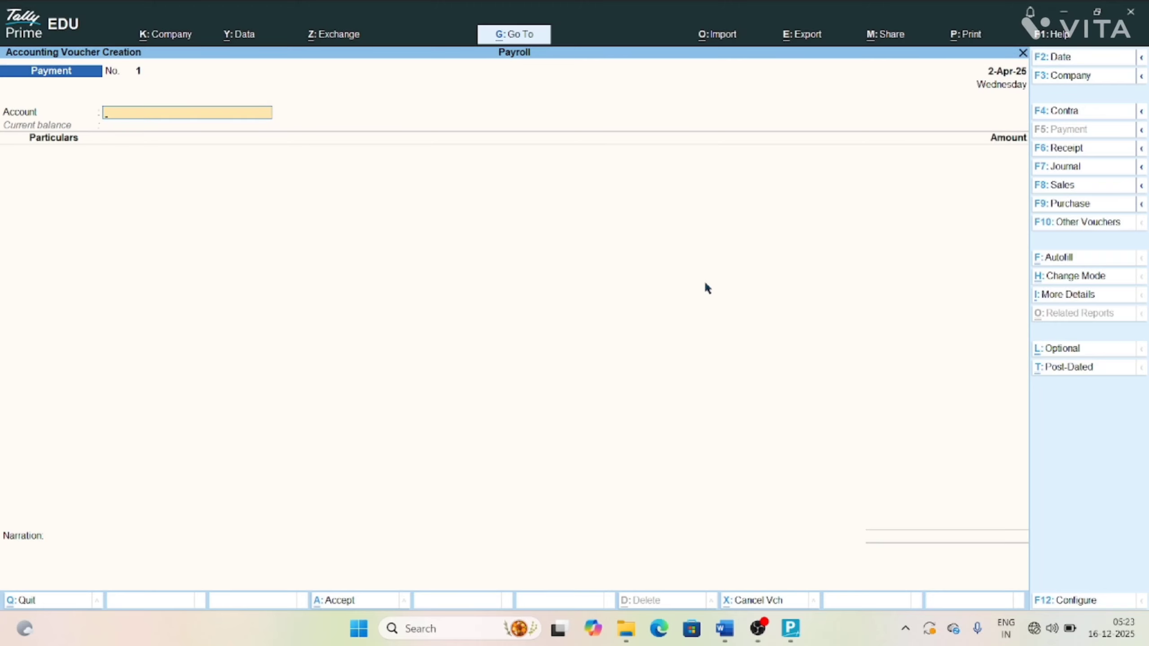
{"action": "key", "text": "F4"}
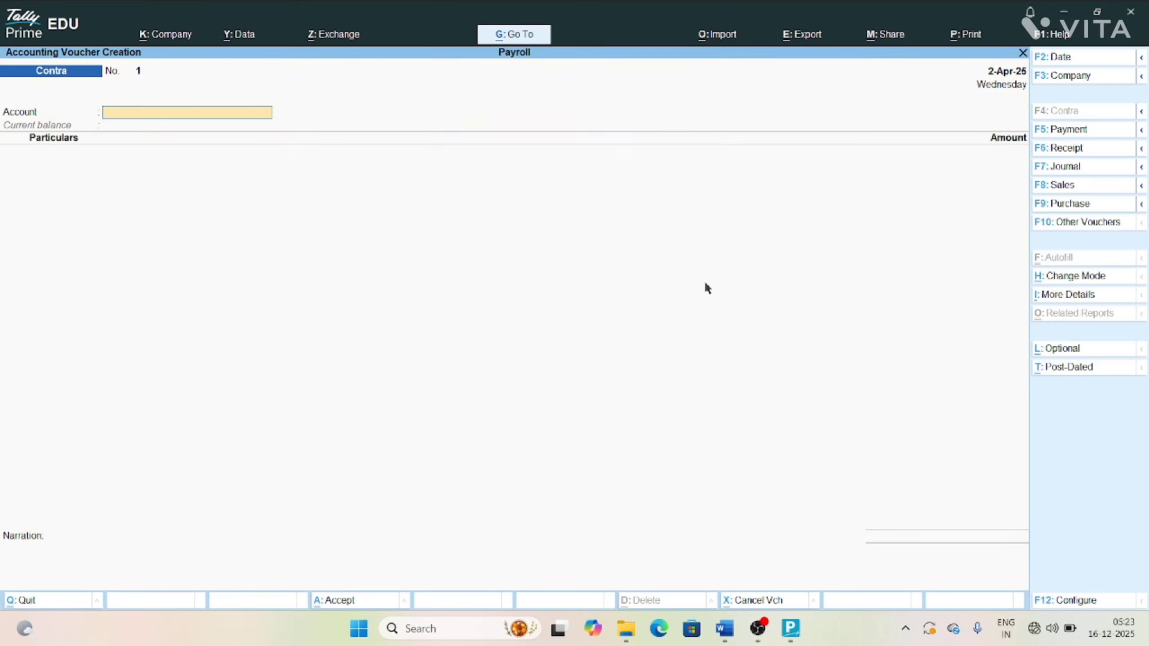
{"action": "key", "text": "F5"}
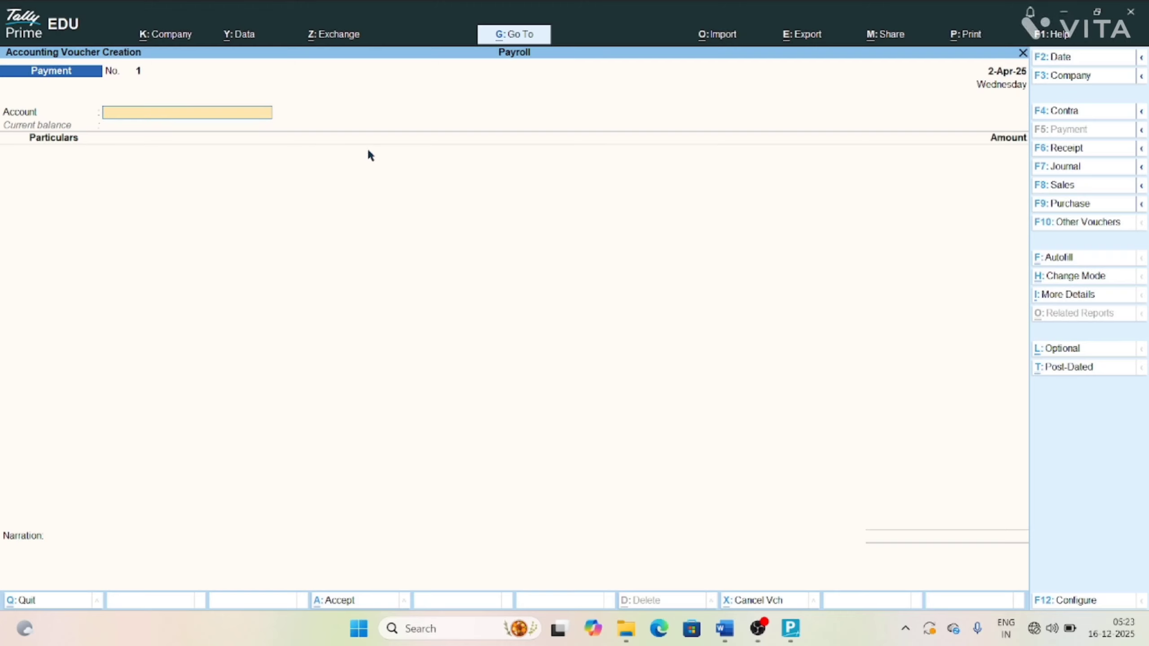
{"action": "key", "text": "F2"}
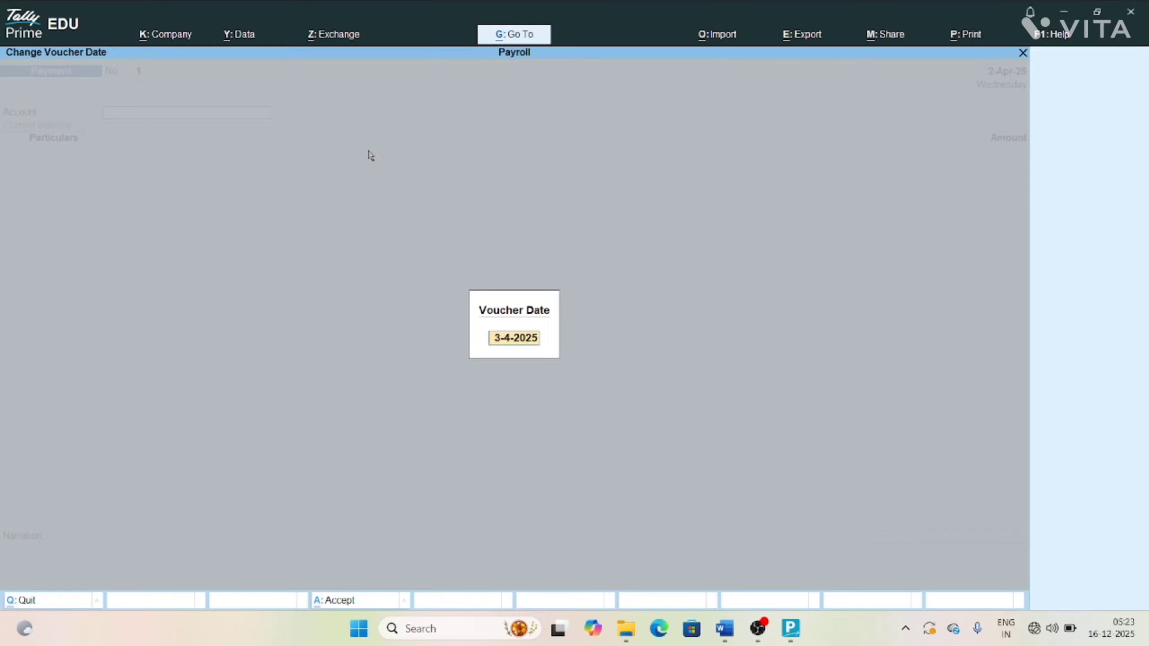
{"action": "type", "text": "1-5"}
{"action": "key", "text": "Return"}
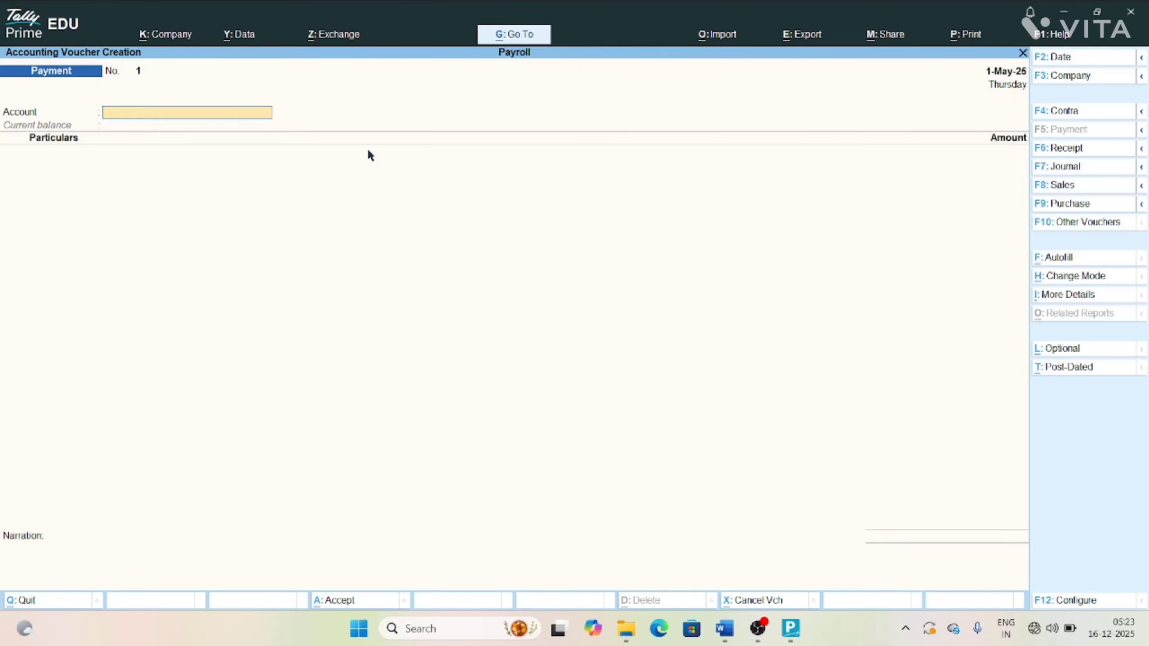
- Choose Axis Current Bank A/c as the account and set a Salary Payment autofill from 1-4 to 2-4 with voucher date 1-5
{"action": "key", "text": "Return"}
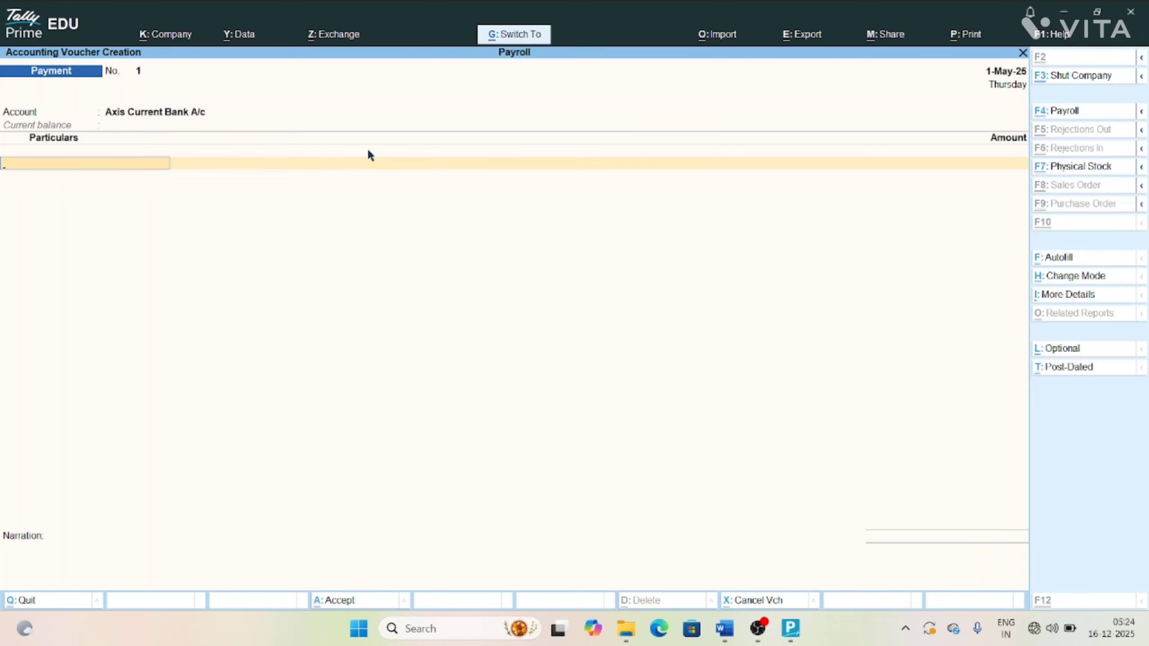
{"action": "key", "text": "ctrl+f"}
{"action": "key", "text": "Return"}
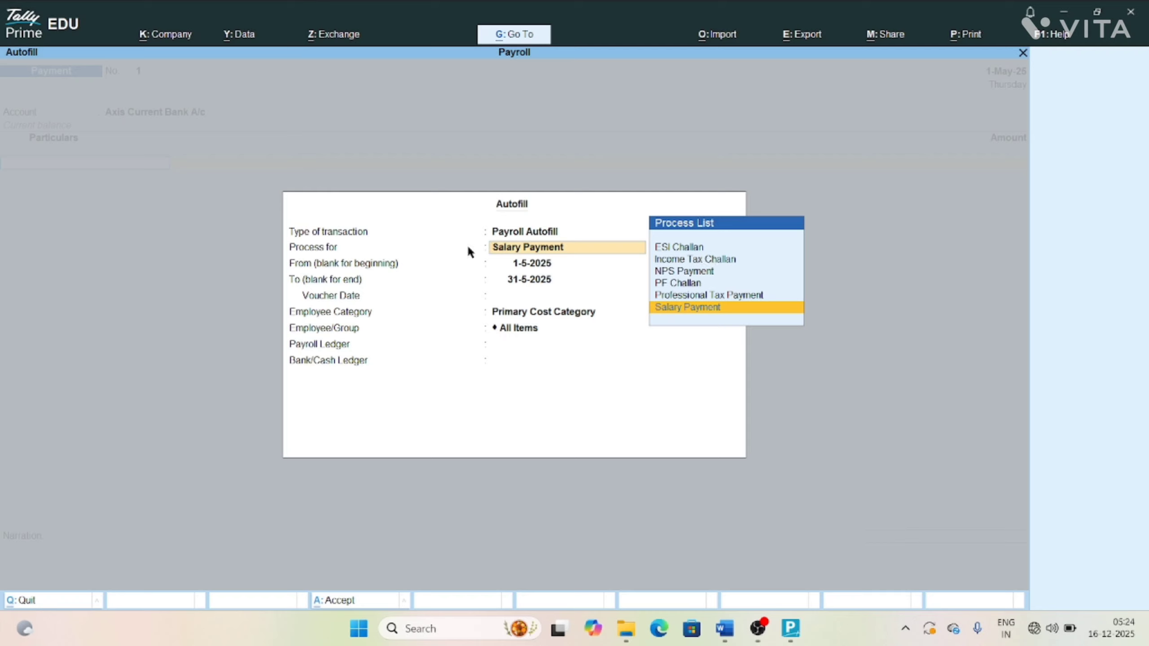
{"action": "left_click", "coordinate": [684, 308]}
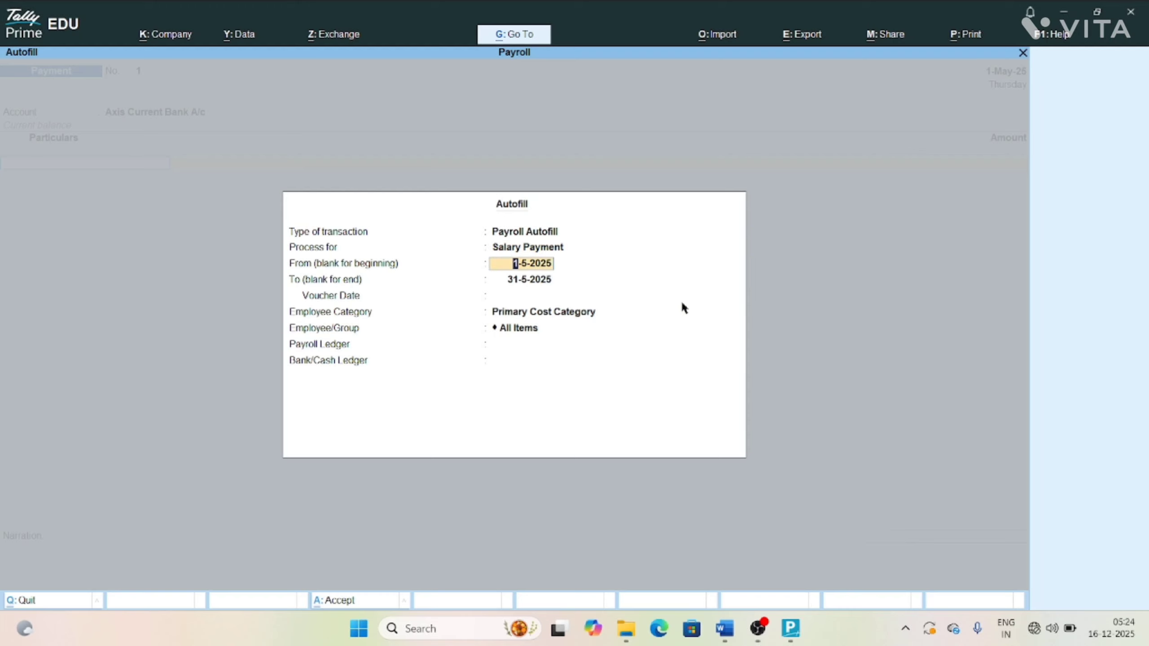
{"action": "type", "text": "1-4"}
{"action": "key", "text": "Return"}
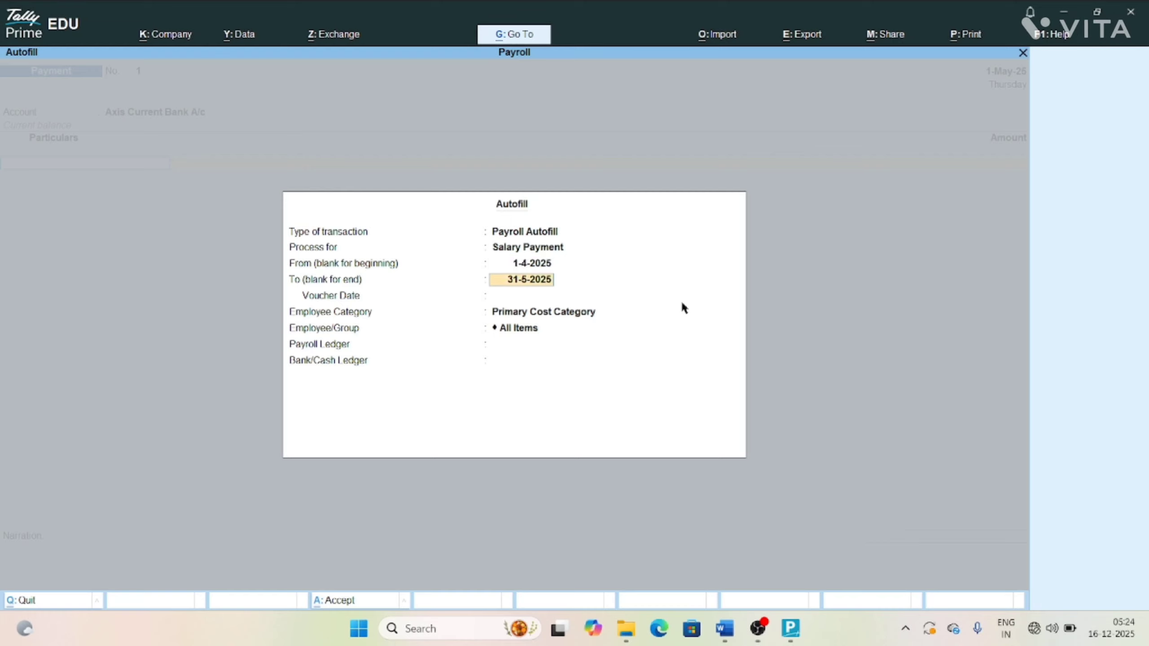
{"action": "type", "text": "2-4"}
{"action": "key", "text": "Return"}
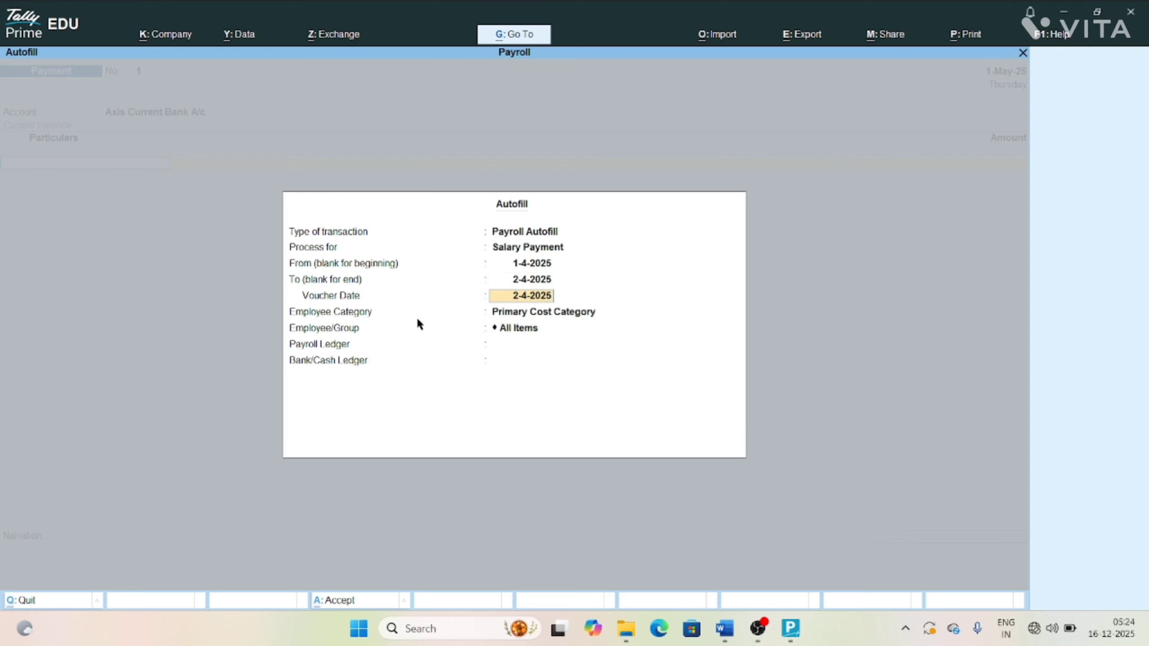
{"action": "type", "text": "1-5"}
{"action": "key", "text": "Return"}
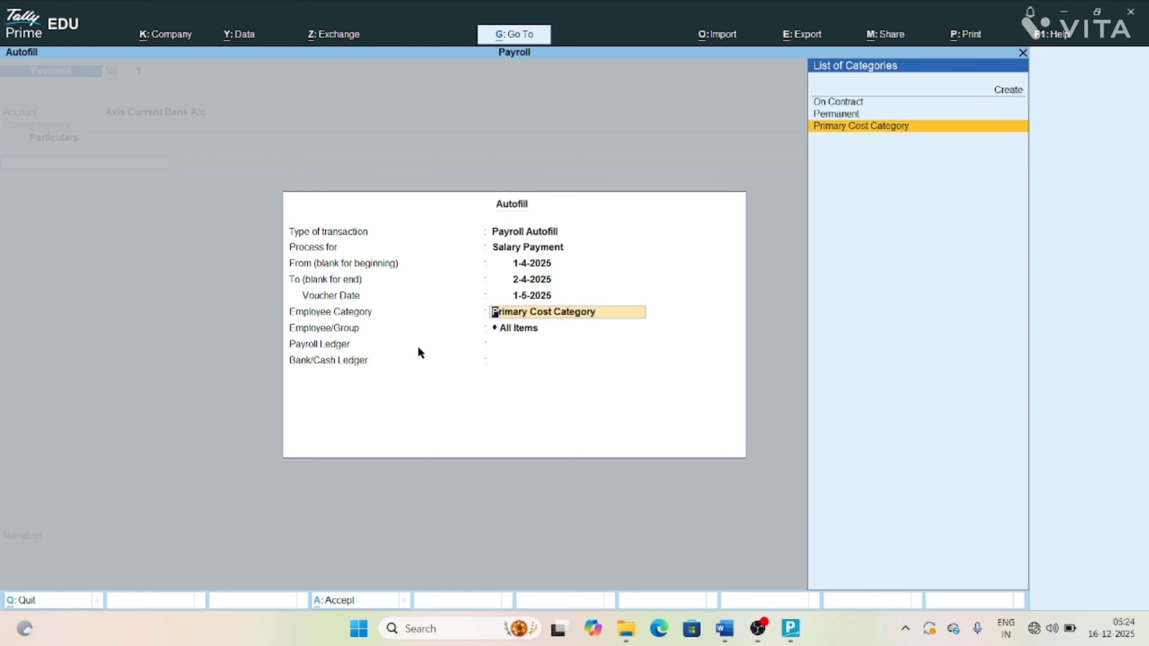
- Set the autofill's employee category to Permanent for All Items, with Salary Payable as the payroll ledger
{"action": "key", "text": "Up"}
{"action": "key", "text": "Up"}
{"action": "key", "text": "Down"}
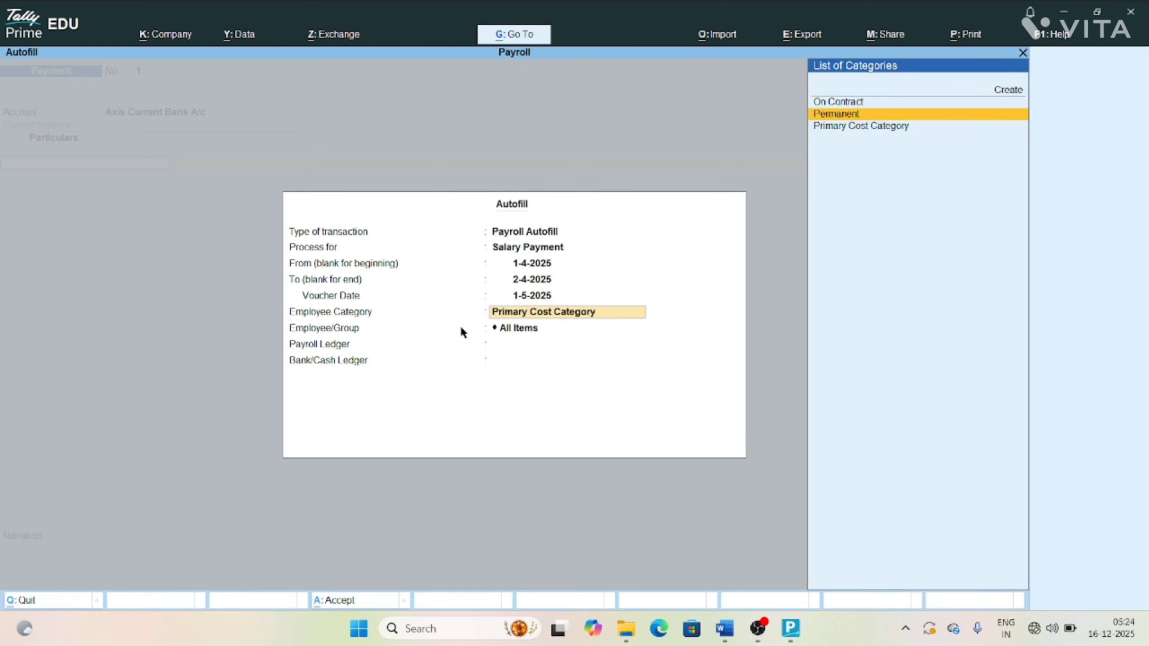
{"action": "key", "text": "Return"}
{"action": "key", "text": "Return"}
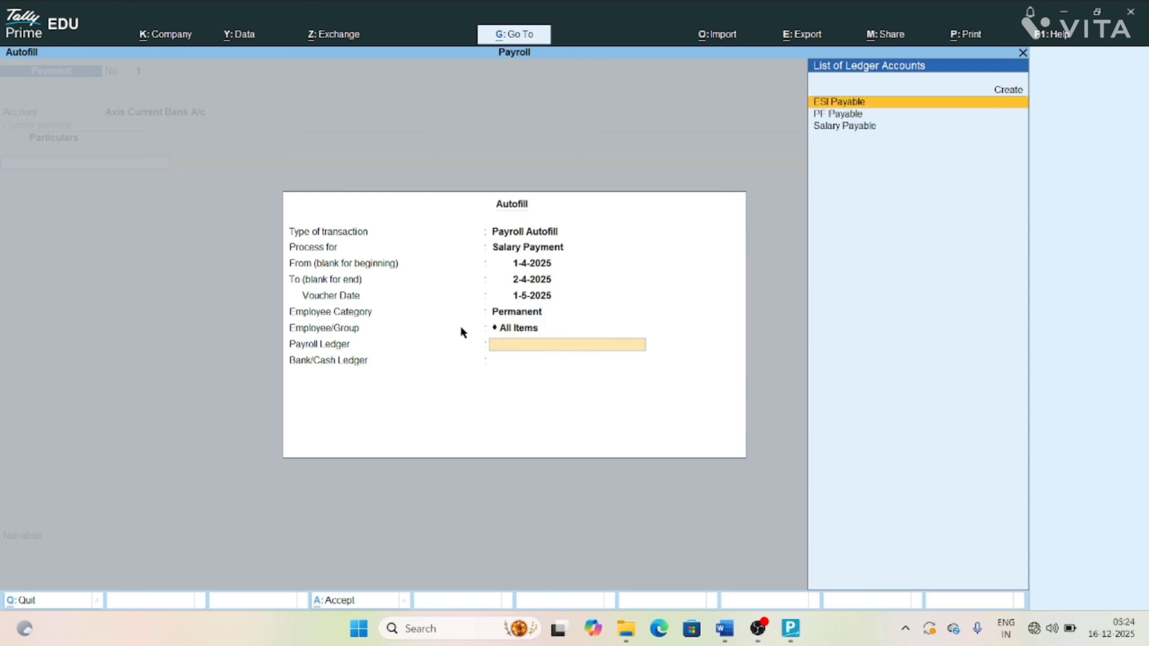
{"action": "key", "text": "Down"}
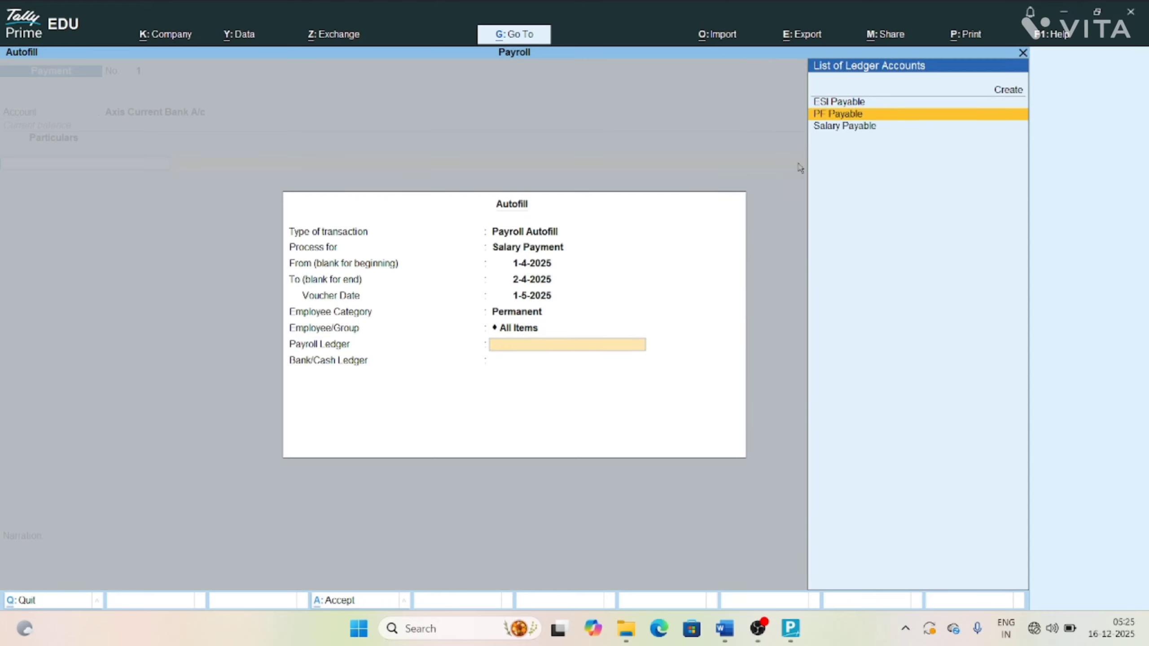
{"action": "key", "text": "Down"}
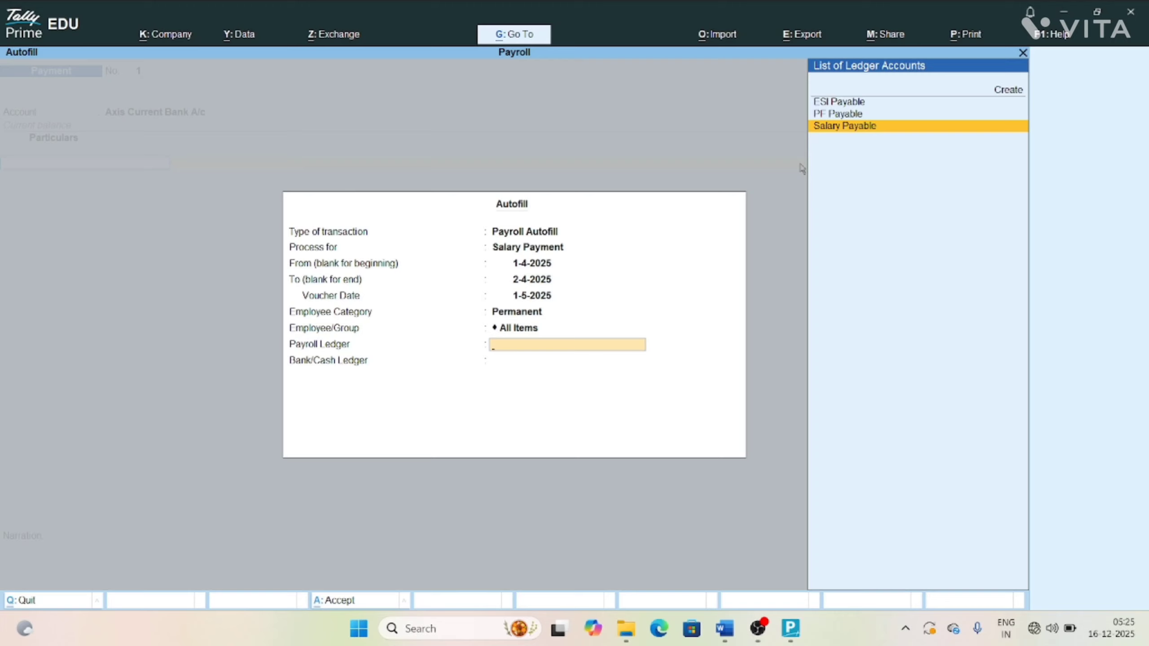
{"action": "key", "text": "Return"}
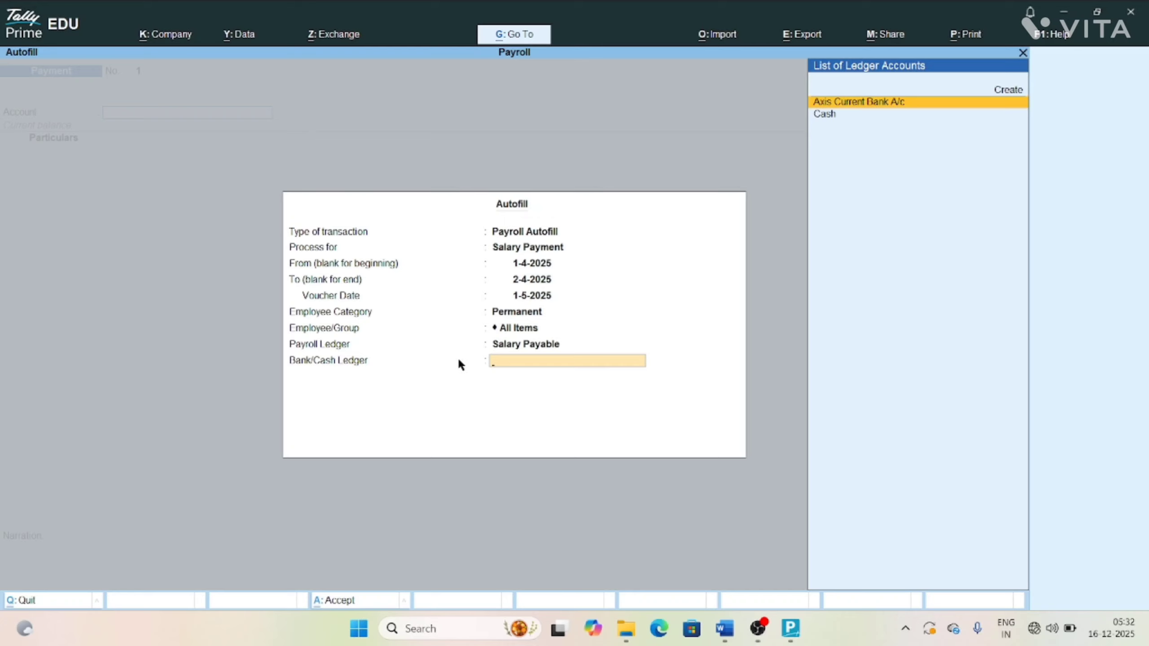
- Use Cash as the bank/cash ledger, including employees with banking details, and save the permanent employees' salary payment voucher
{"action": "key", "text": "Down"}
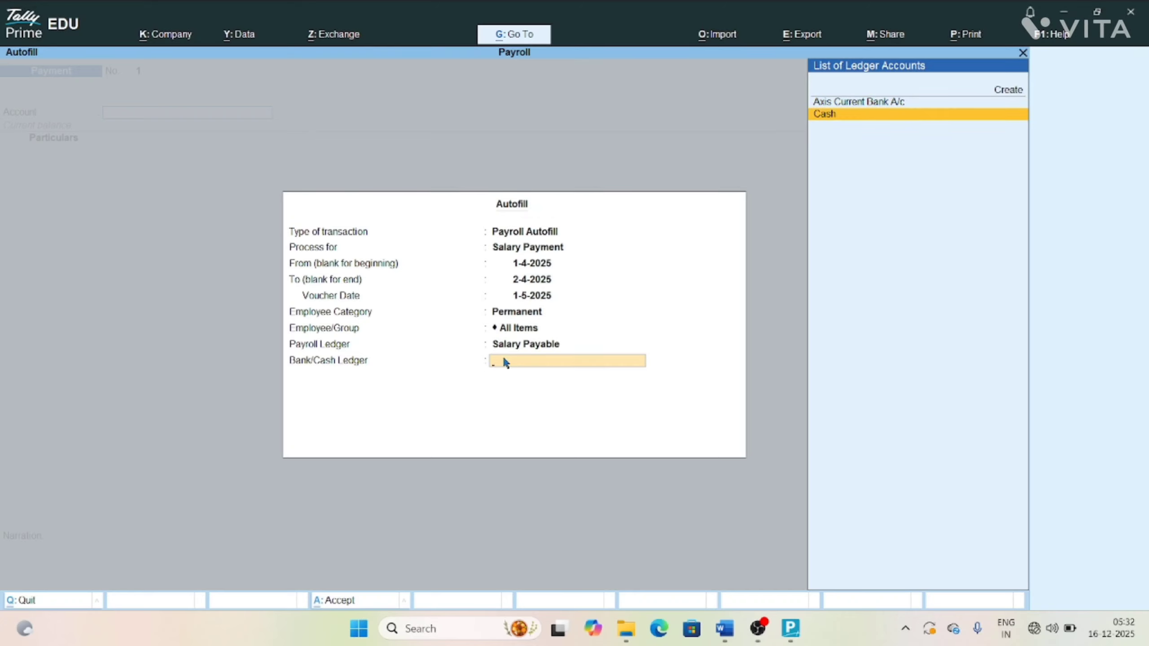
{"action": "key", "text": "Return"}
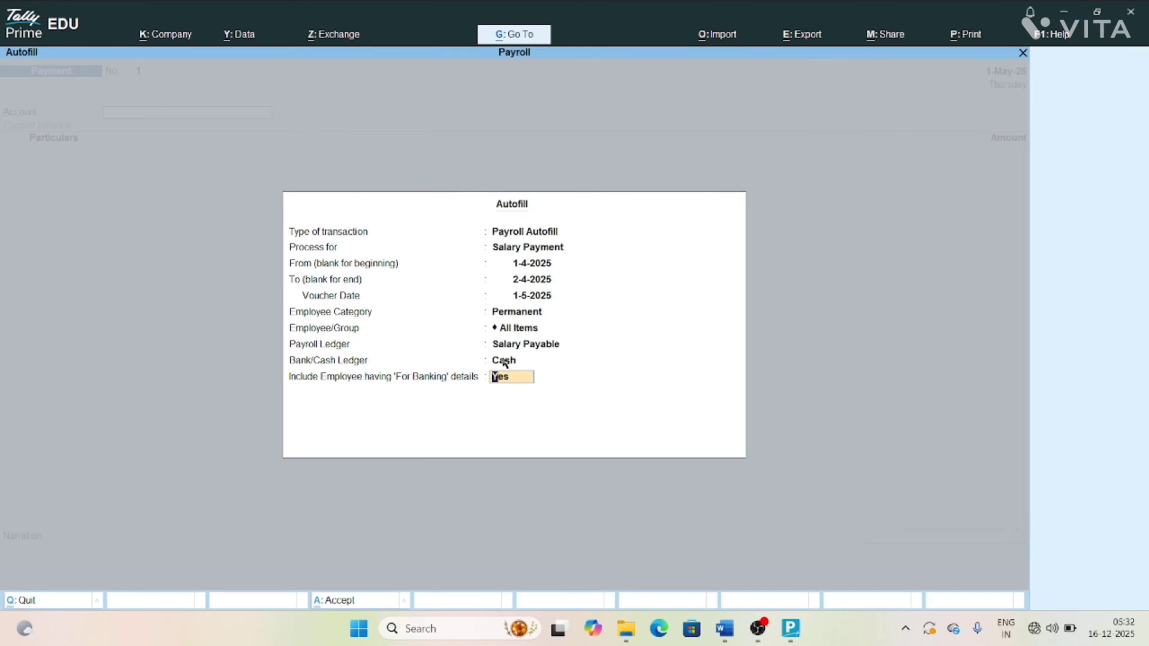
{"action": "key", "text": "Return"}
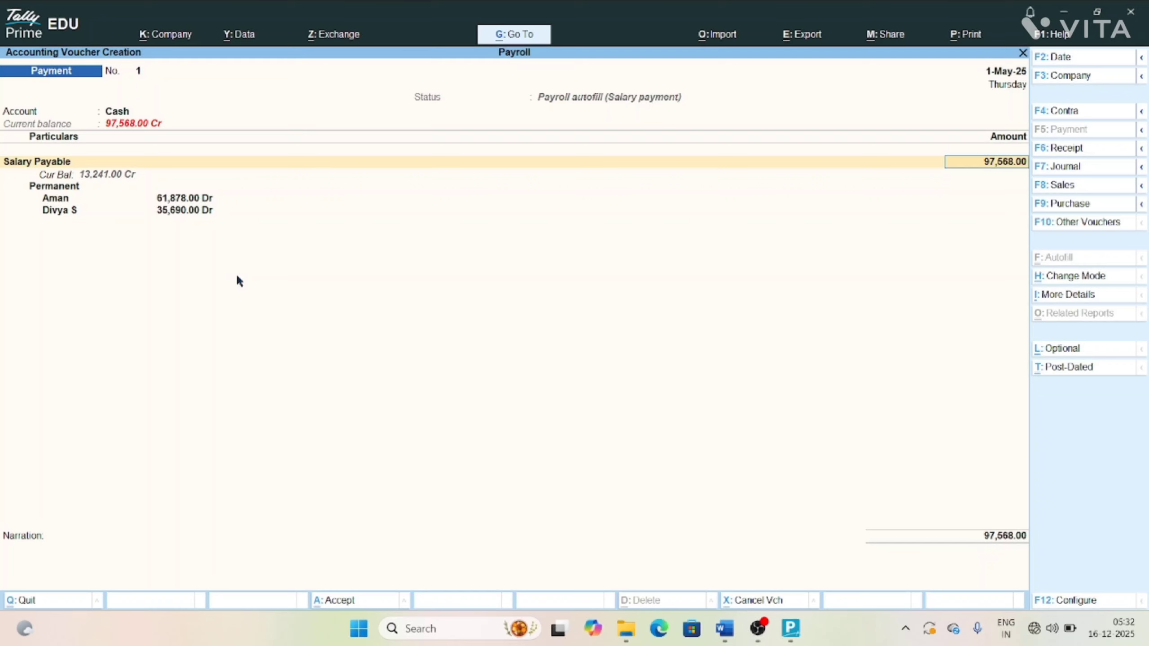
{"action": "key", "text": "Return"}
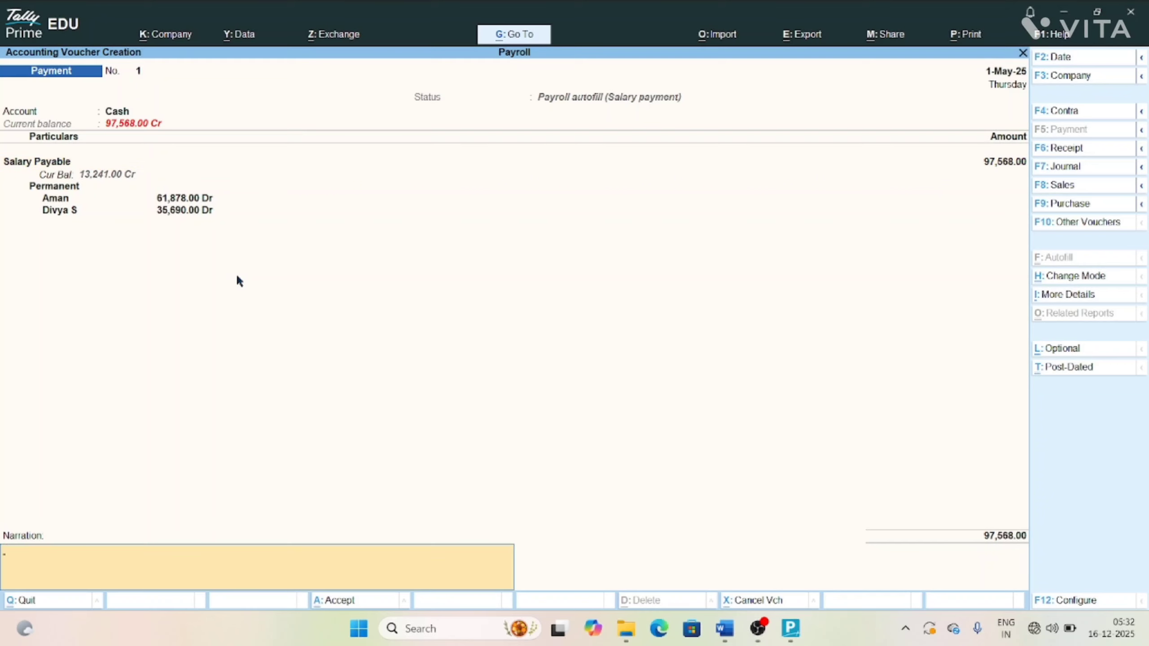
{"action": "key", "text": "Return"}
{"action": "key", "text": "Return"}
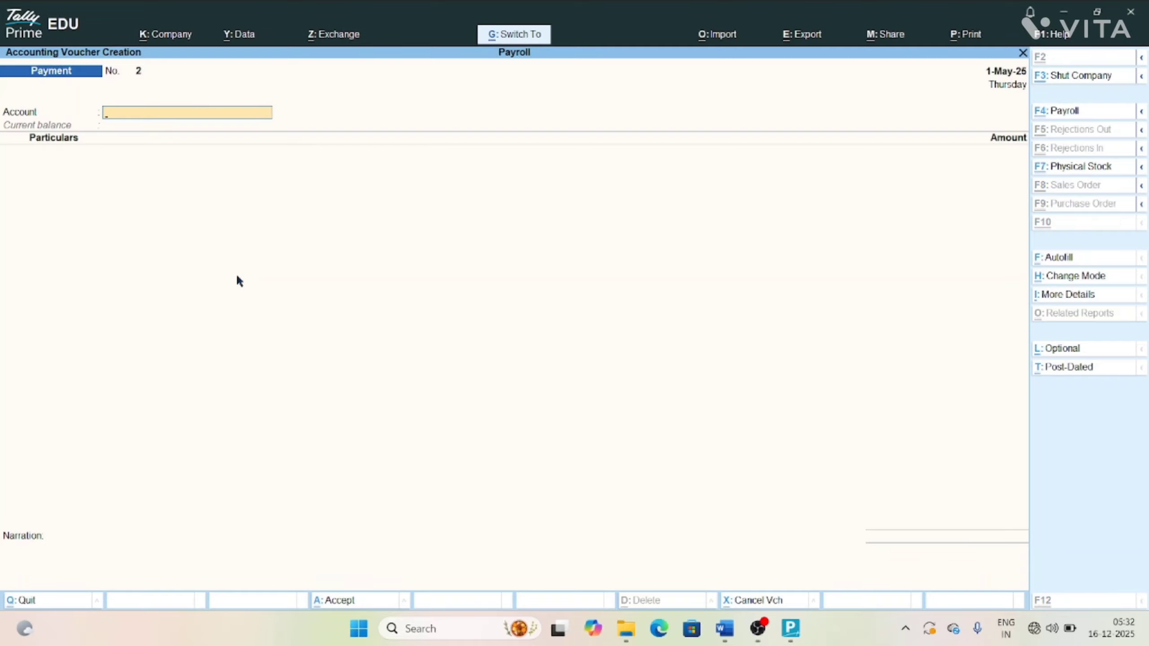
- Set up a payroll autofill for Salary Payment on the new voucher from 1-4 to 2-4, with voucher date 1-5
{"action": "key", "text": "ctrl+f"}
{"action": "key", "text": "Return"}
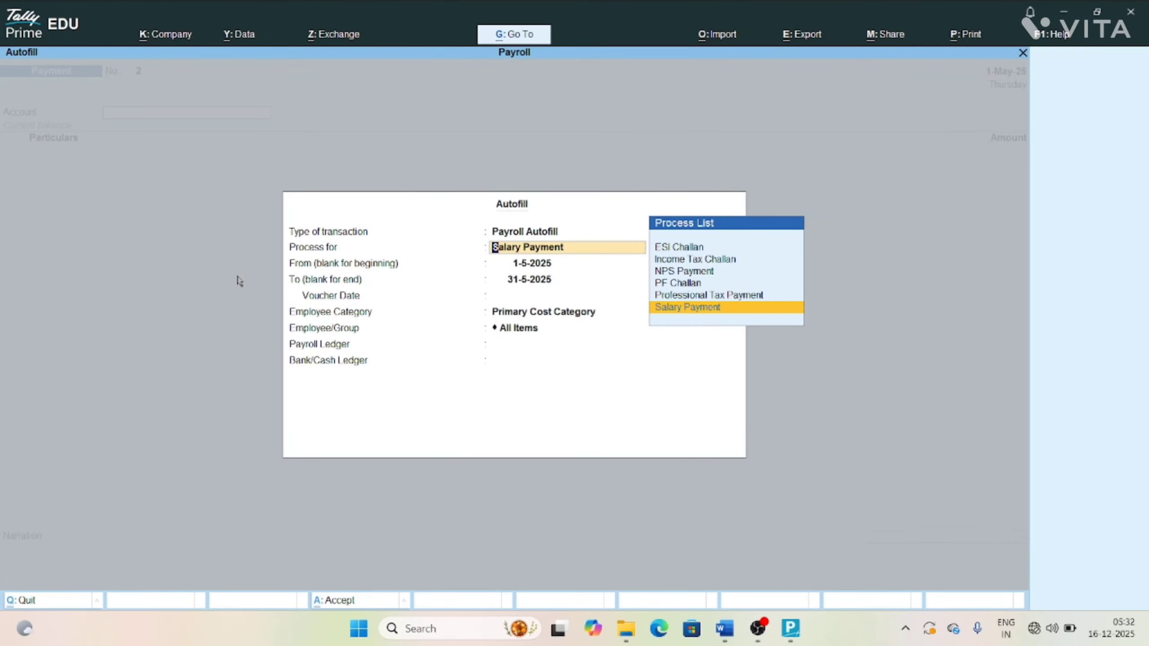
{"action": "key", "text": "Return"}
{"action": "type", "text": "1-"}
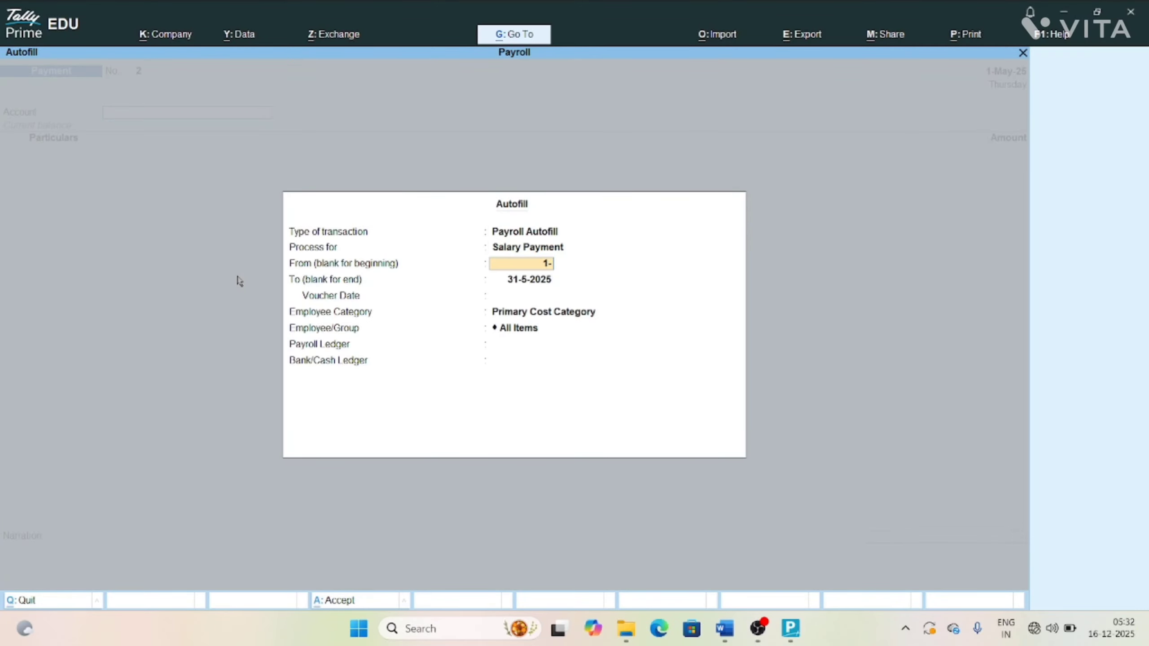
{"action": "type", "text": "4"}
{"action": "key", "text": "Return"}
{"action": "type", "text": "2-"}
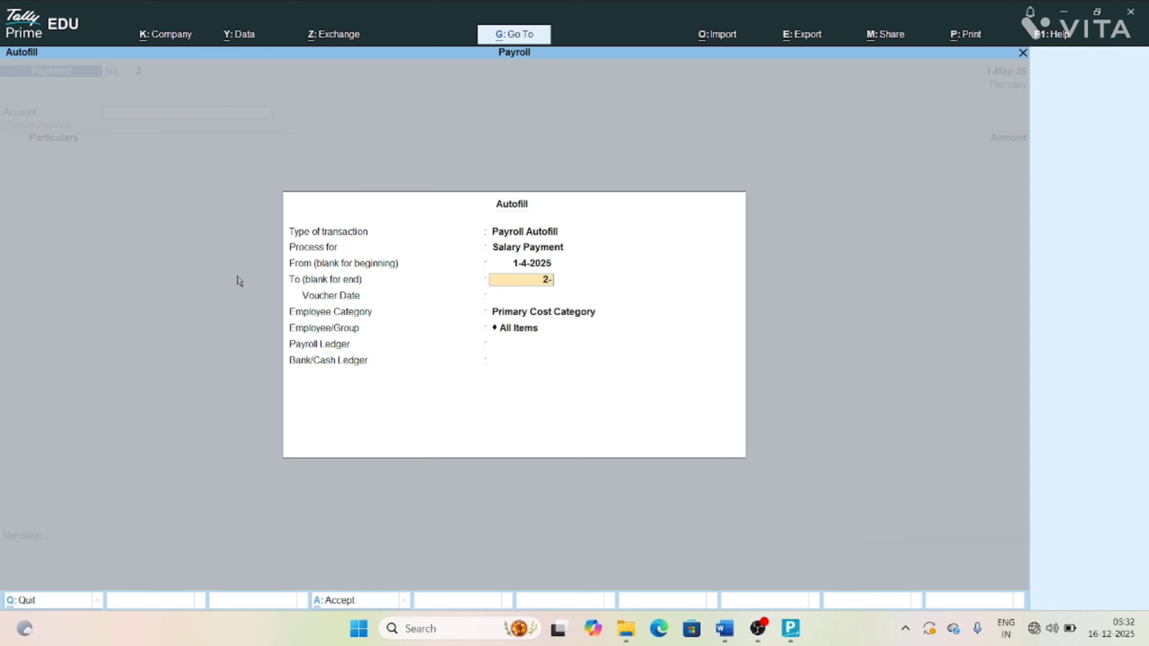
{"action": "type", "text": "4"}
{"action": "key", "text": "Return"}
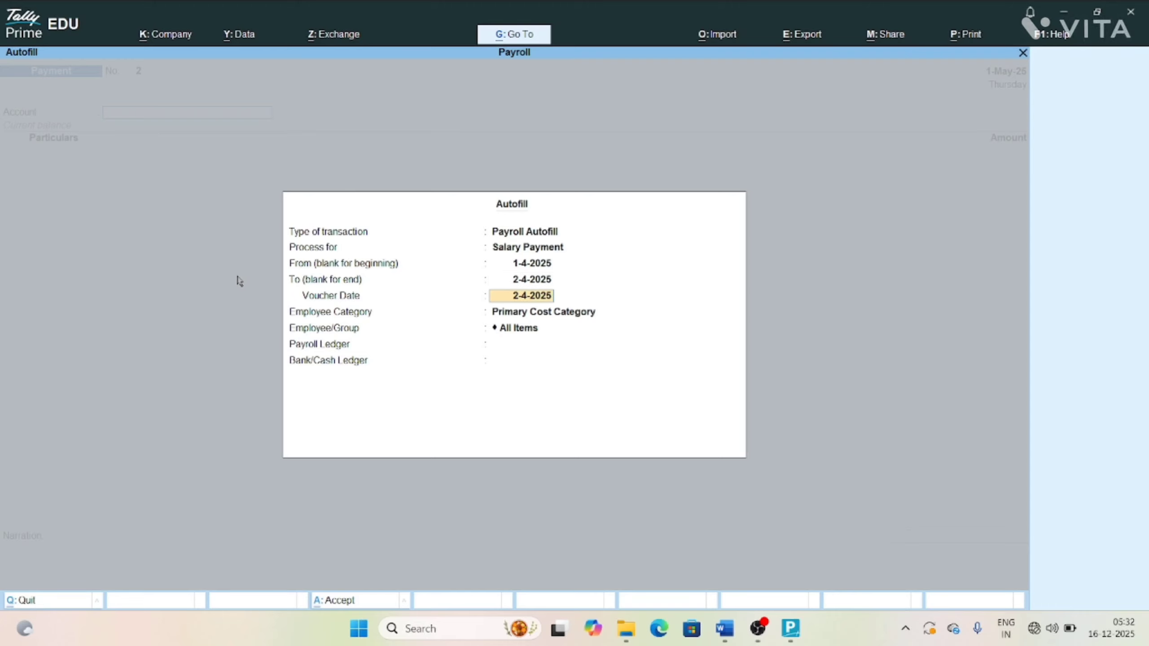
{"action": "type", "text": "1-5"}
{"action": "key", "text": "Return"}
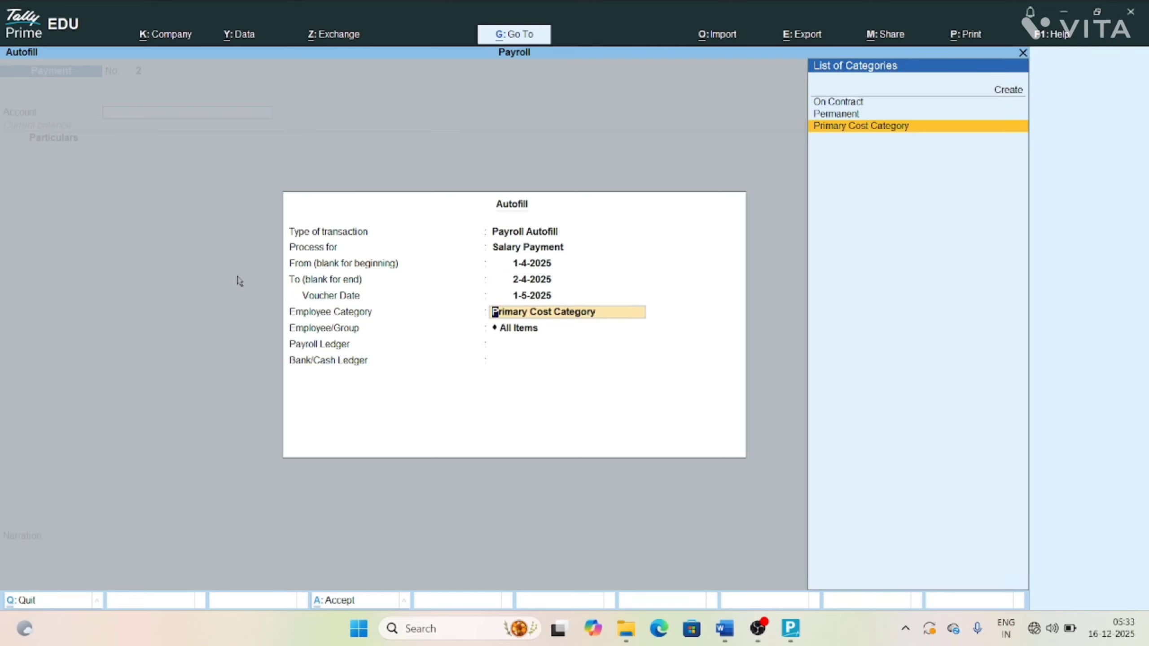
- Set the employee category to On Contract for All Items and the payroll ledger to Salary Payable
{"action": "key", "text": "Up"}
{"action": "key", "text": "Up"}
{"action": "key", "text": "Return"}
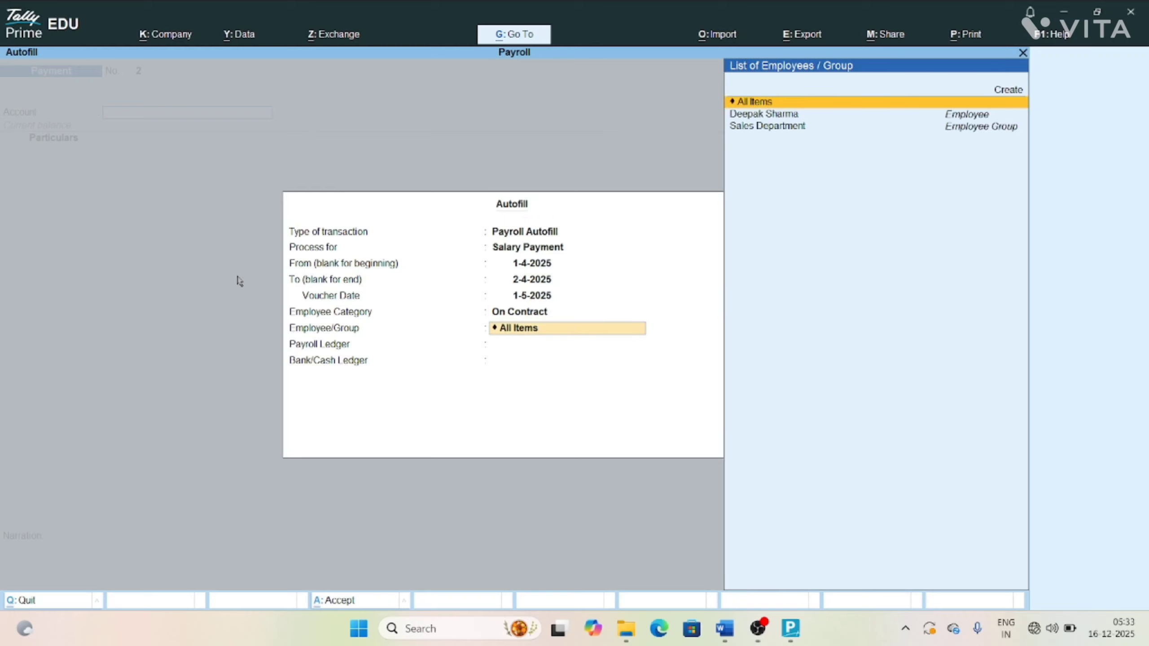
{"action": "key", "text": "Return"}
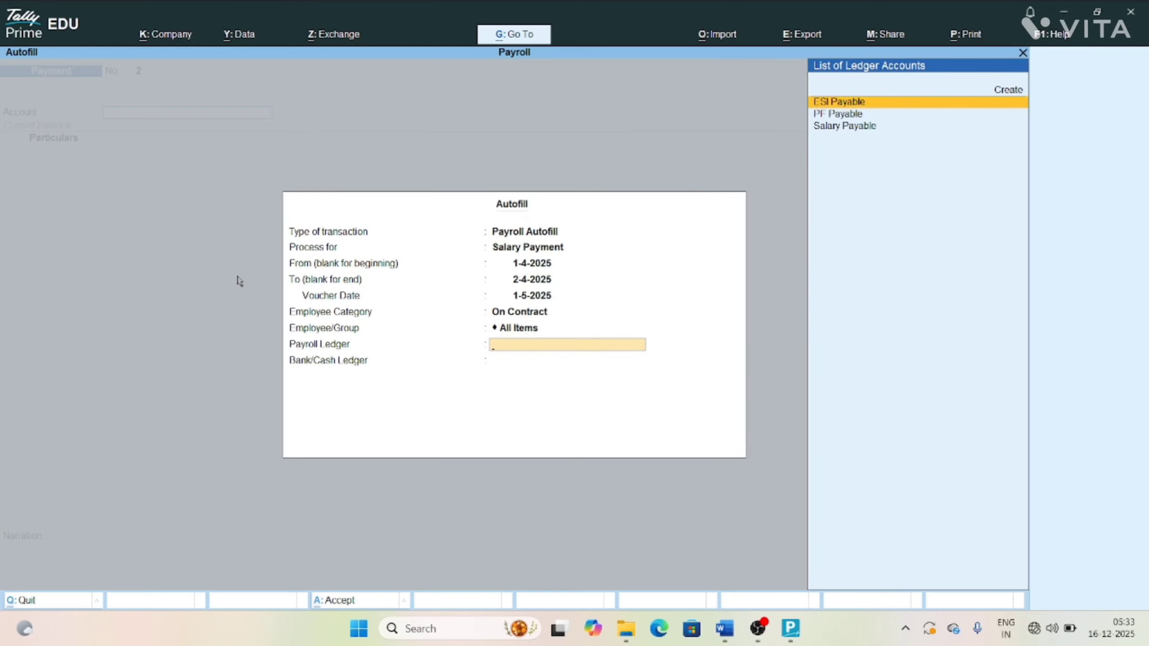
{"action": "key", "text": "Down"}
{"action": "key", "text": "Down"}
{"action": "key", "text": "Return"}
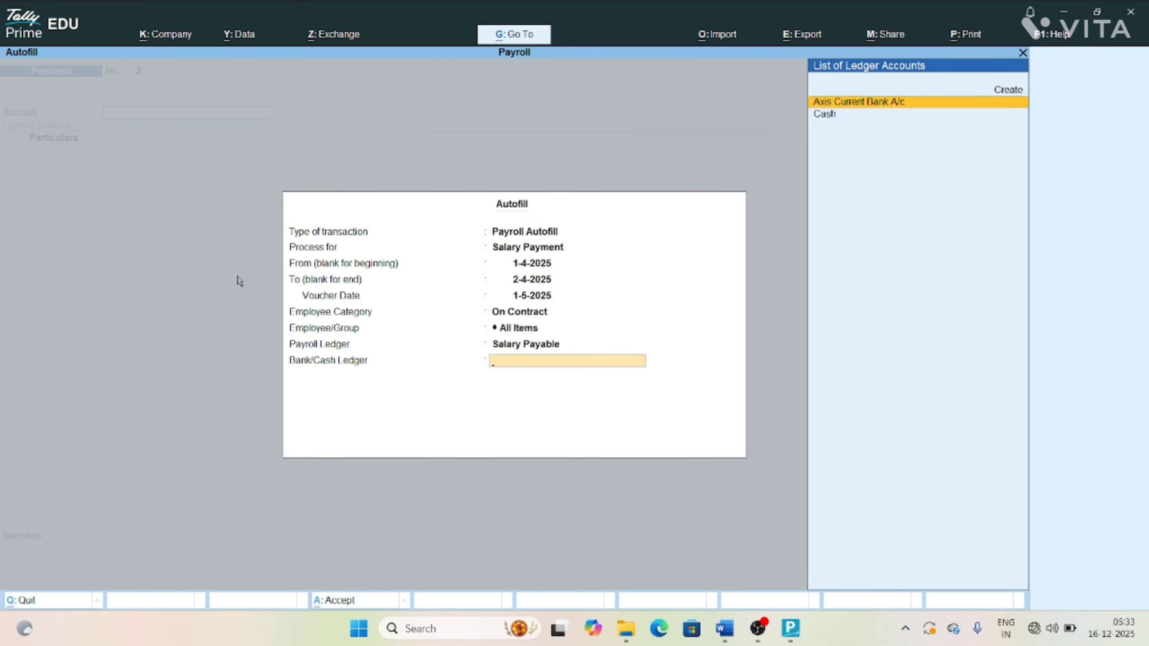
- Fill the voucher with Cash as the bank/cash ledger and save the contract employees' salary payment
{"action": "key", "text": "Down"}
{"action": "key", "text": "Return"}
{"action": "key", "text": "Return"}
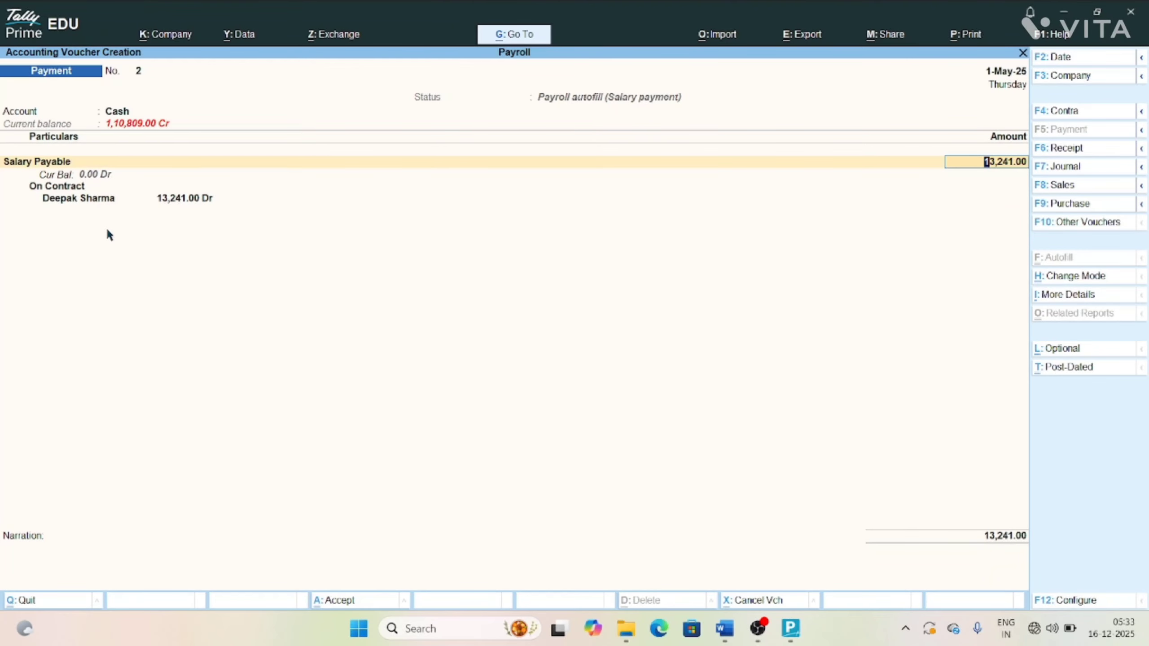
{"action": "key", "text": "Return"}
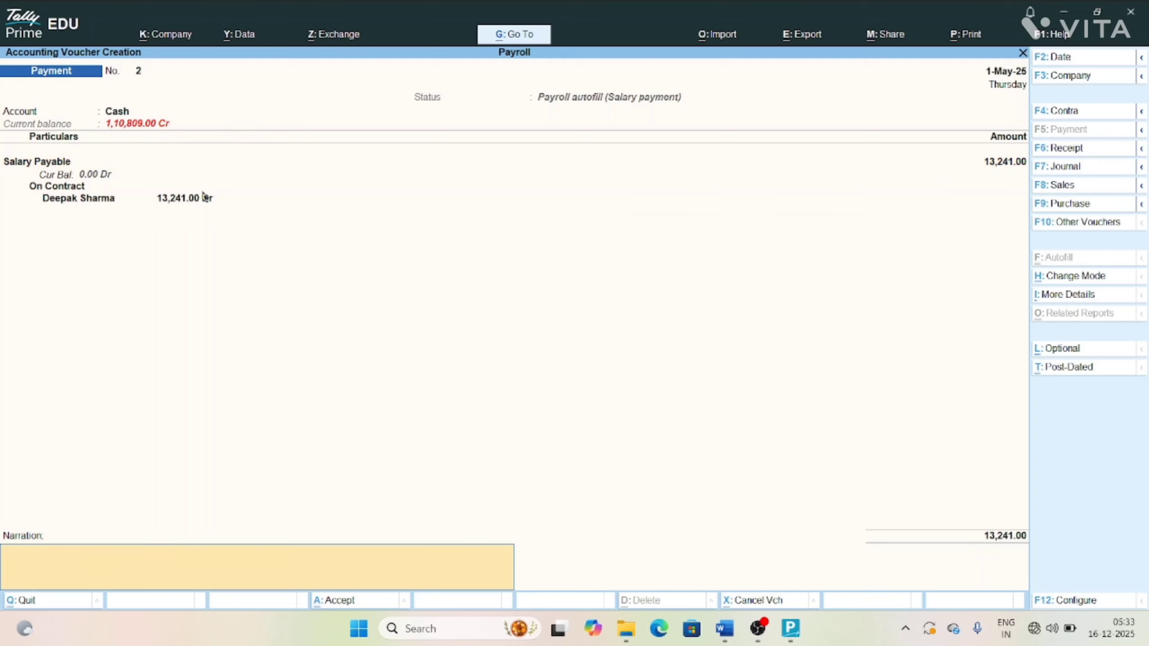
{"action": "key", "text": "Return"}
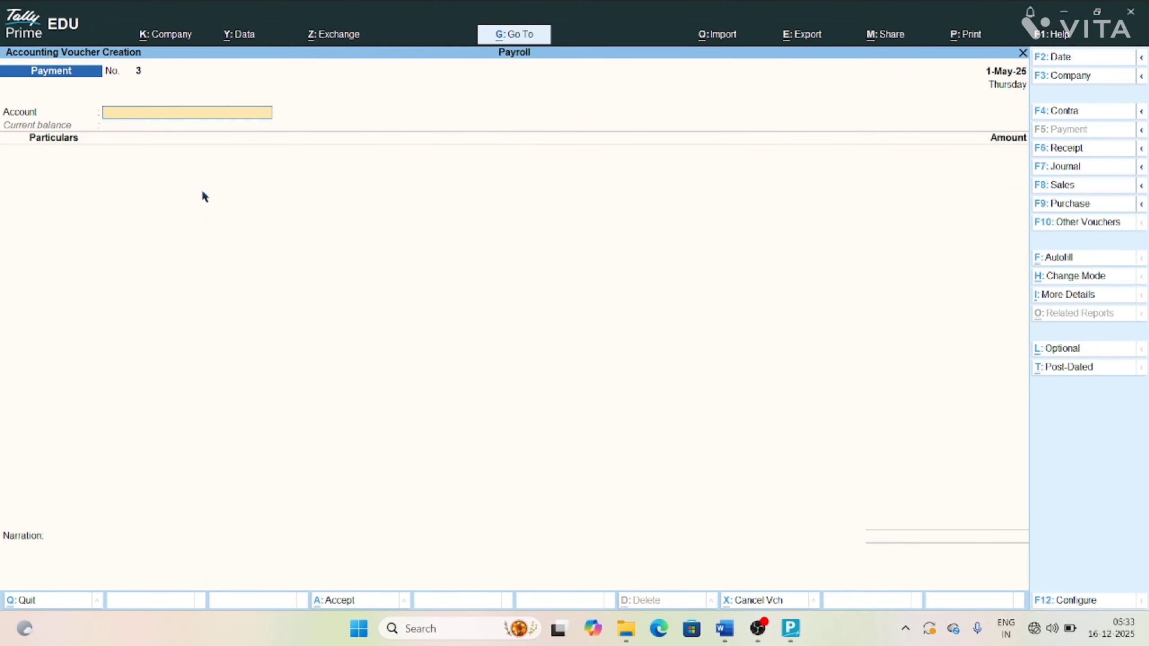
- Switch to Word to check the remaining Payment Vouchers topics and return to TallyPrime
{"action": "key", "text": "alt+Tab"}
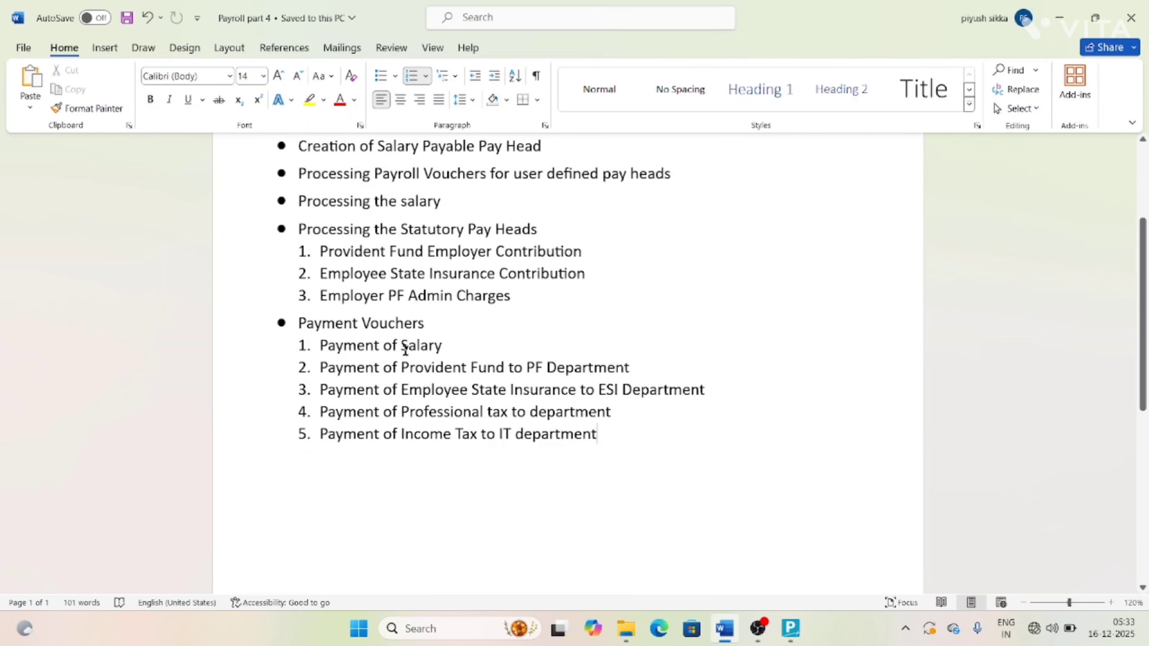
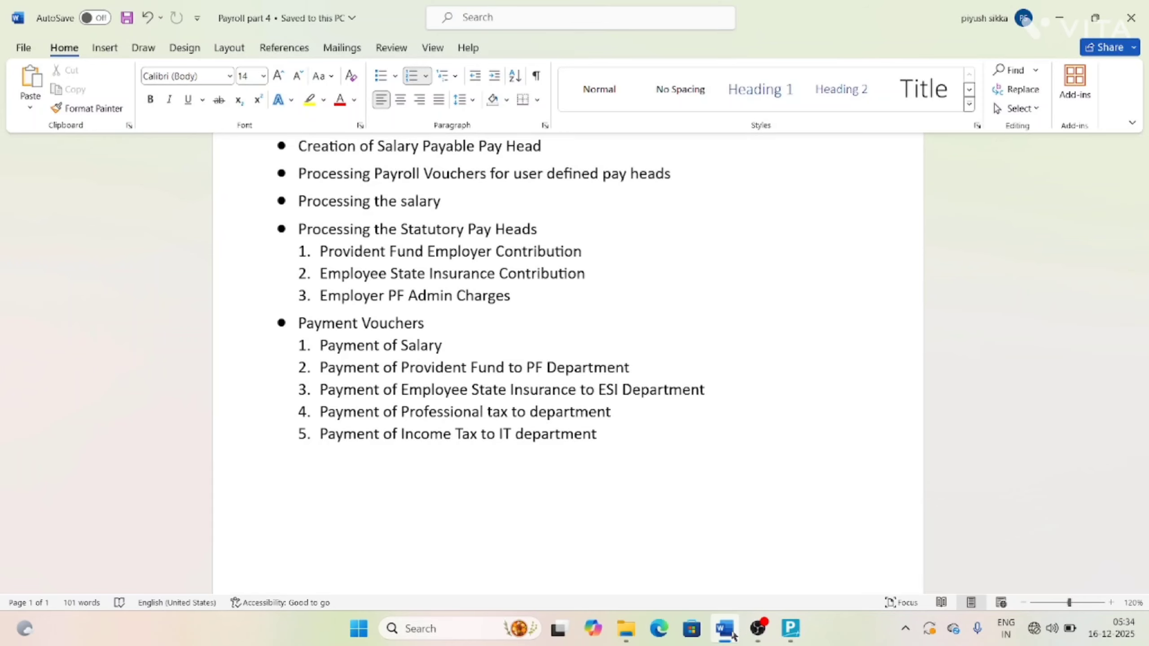
{"action": "left_click", "coordinate": [790, 631]}
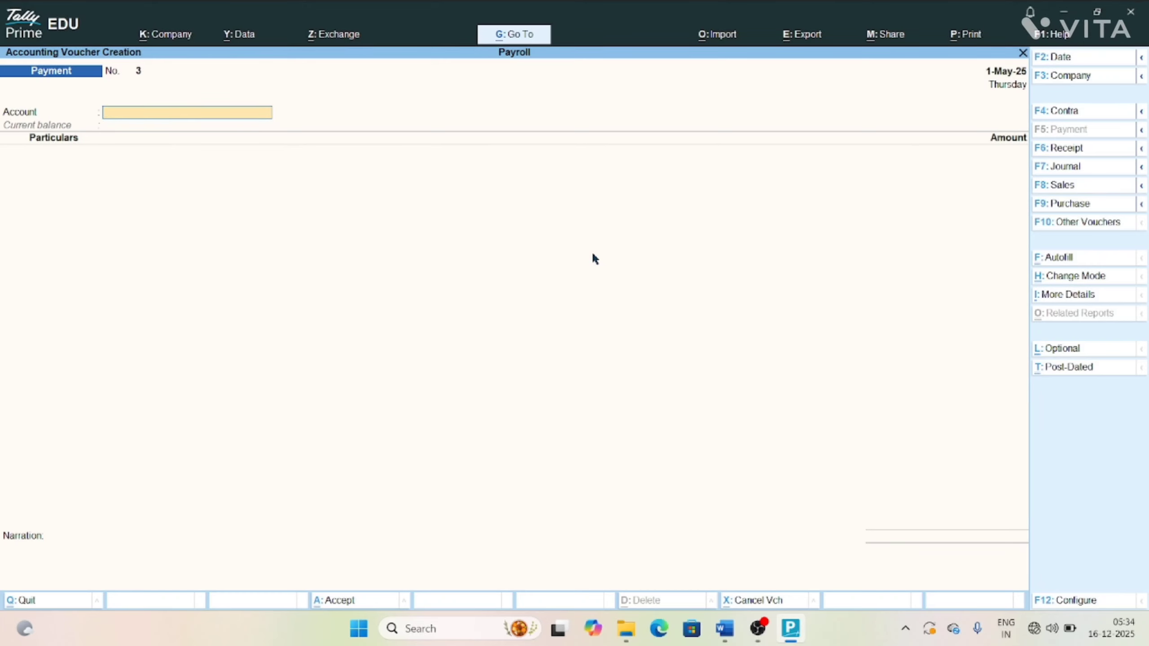
- Set up a payroll autofill for PF Challan on the new payment voucher, covering 1-4 to 2-4
{"action": "key", "text": "ctrl+f"}
{"action": "key", "text": "Return"}
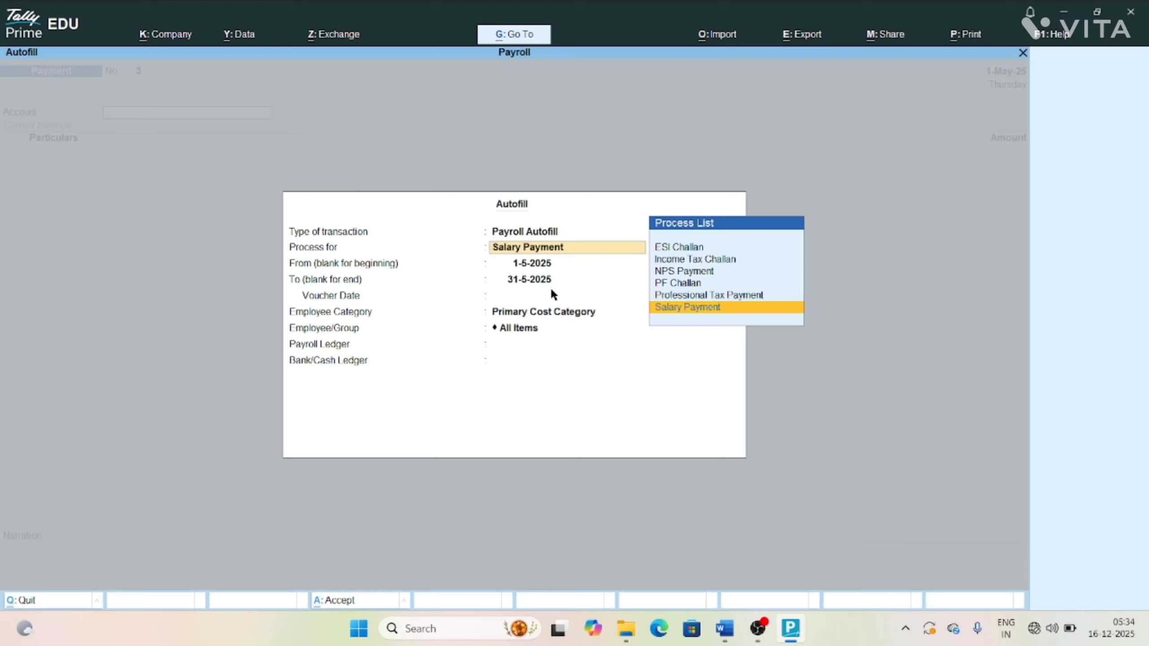
{"action": "key", "text": "Up"}
{"action": "key", "text": "Up"}
{"action": "key", "text": "Up"}
{"action": "key", "text": "Down"}
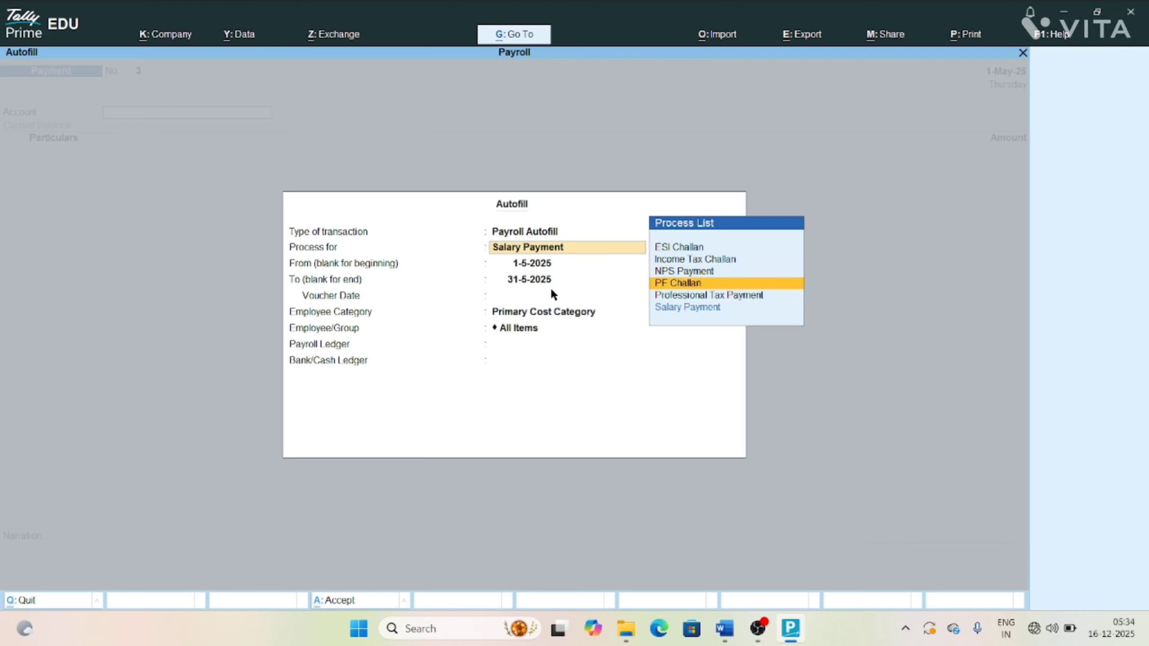
{"action": "key", "text": "Return"}
{"action": "type", "text": "1-"}
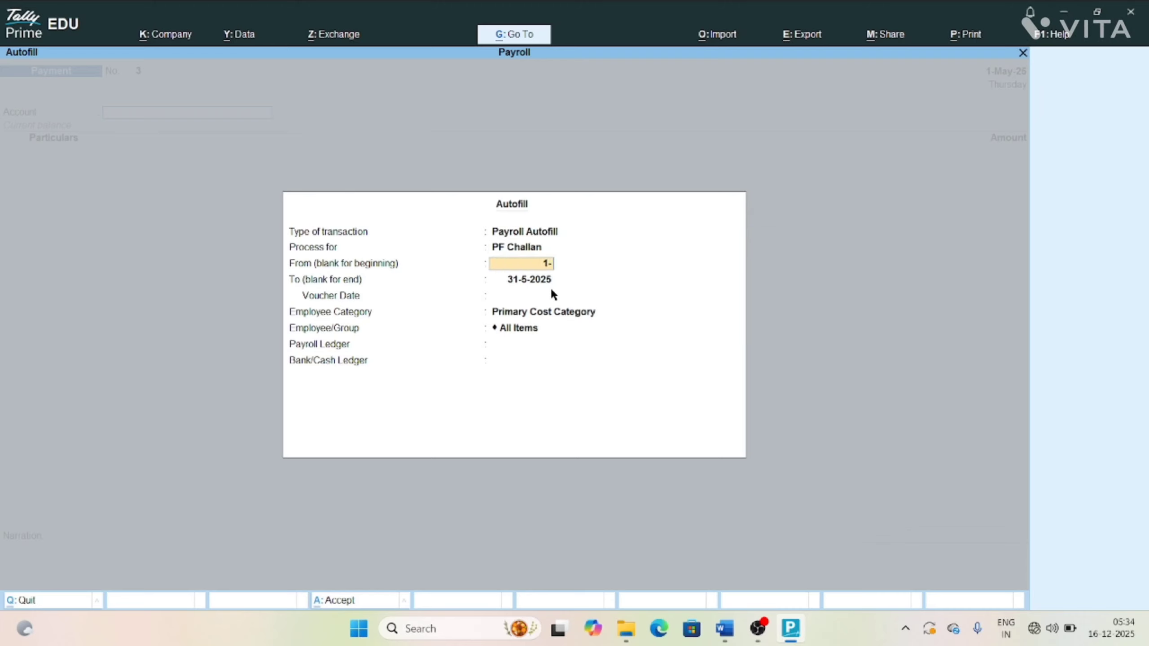
{"action": "type", "text": "4"}
{"action": "key", "text": "Return"}
{"action": "type", "text": "2"}
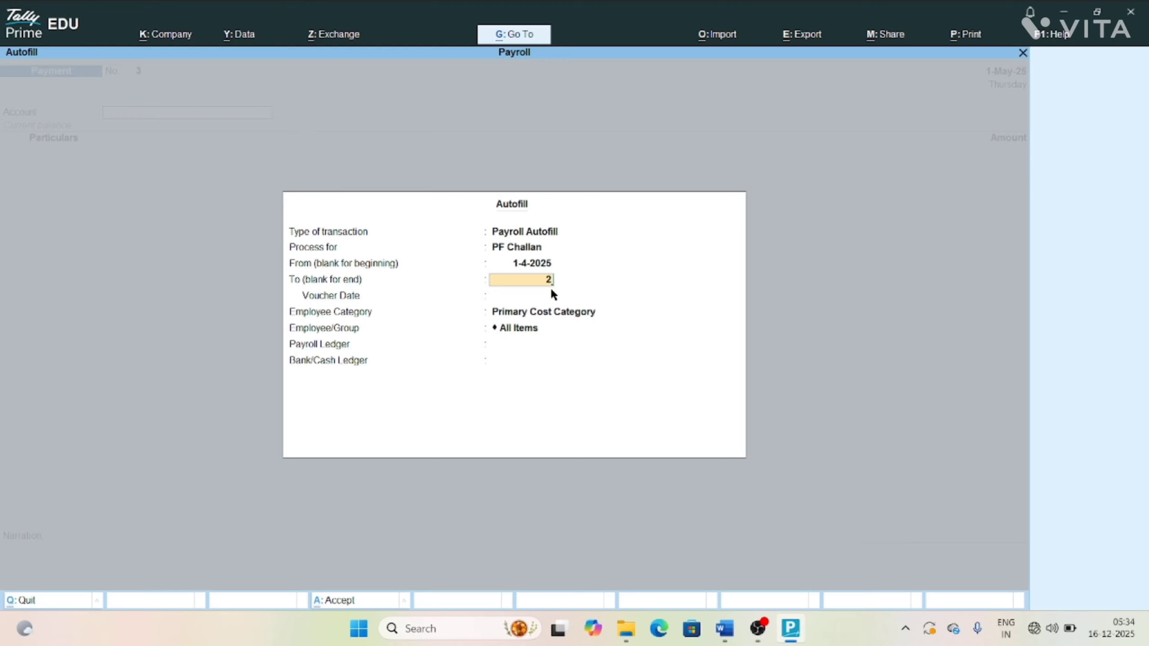
{"action": "type", "text": "-4"}
{"action": "key", "text": "Return"}
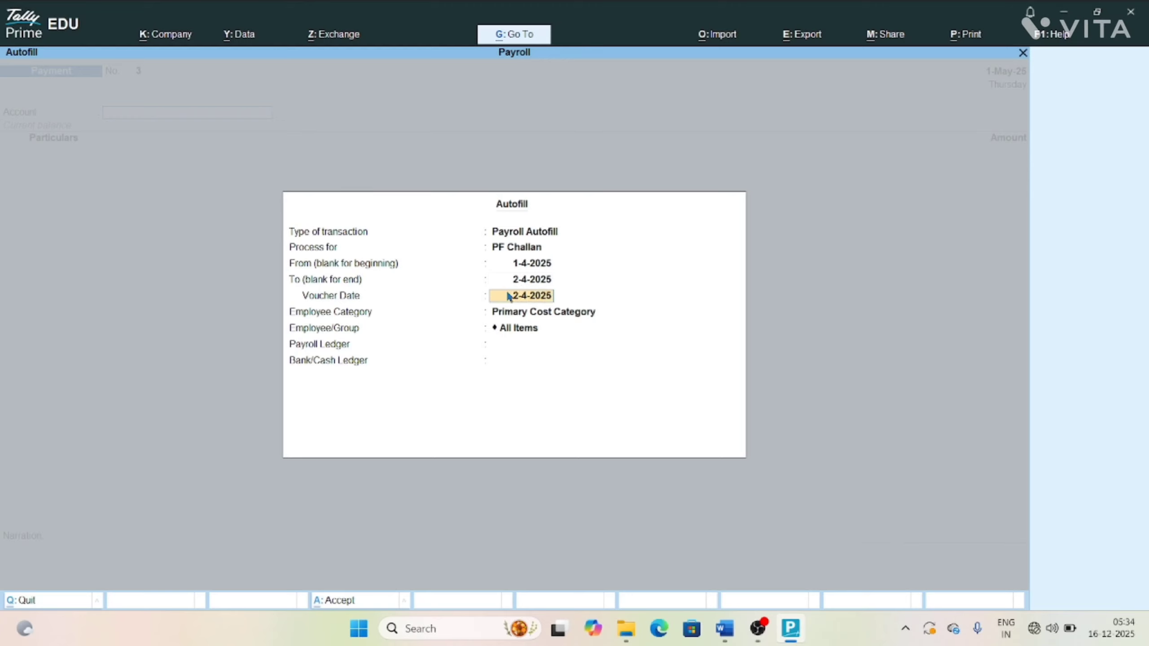
- Set the voucher date to 1-5-2025 and the employee category to Permanent for All Items
{"action": "type", "text": "1-5"}
{"action": "key", "text": "Return"}
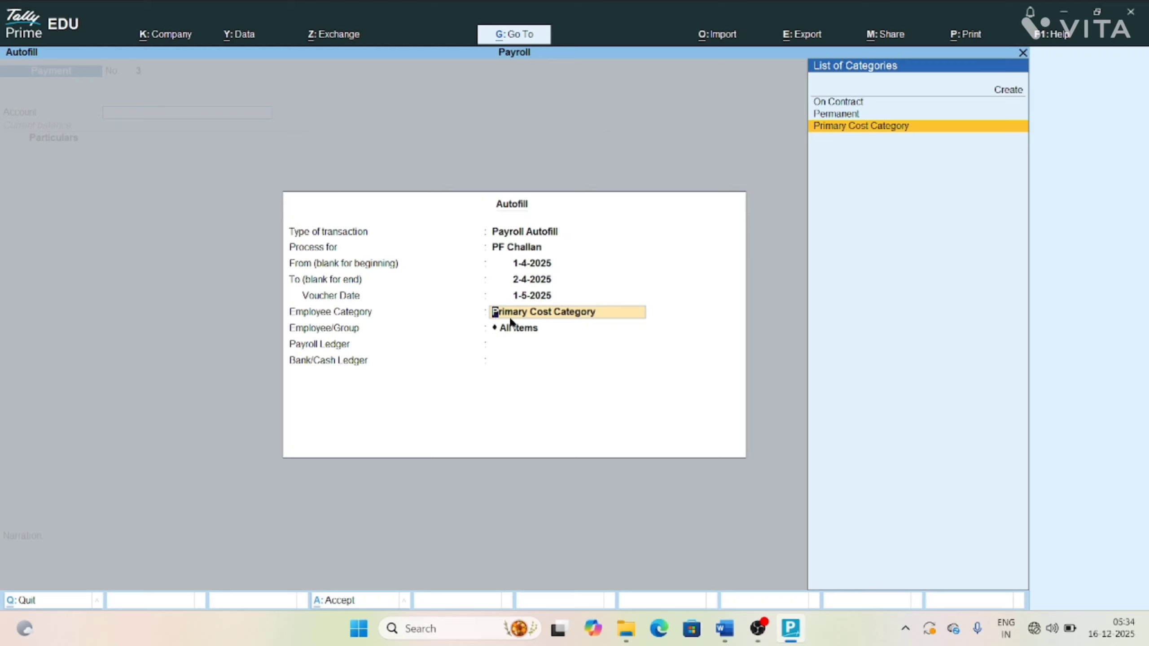
{"action": "key", "text": "Up"}
{"action": "key", "text": "Up"}
{"action": "key", "text": "Down"}
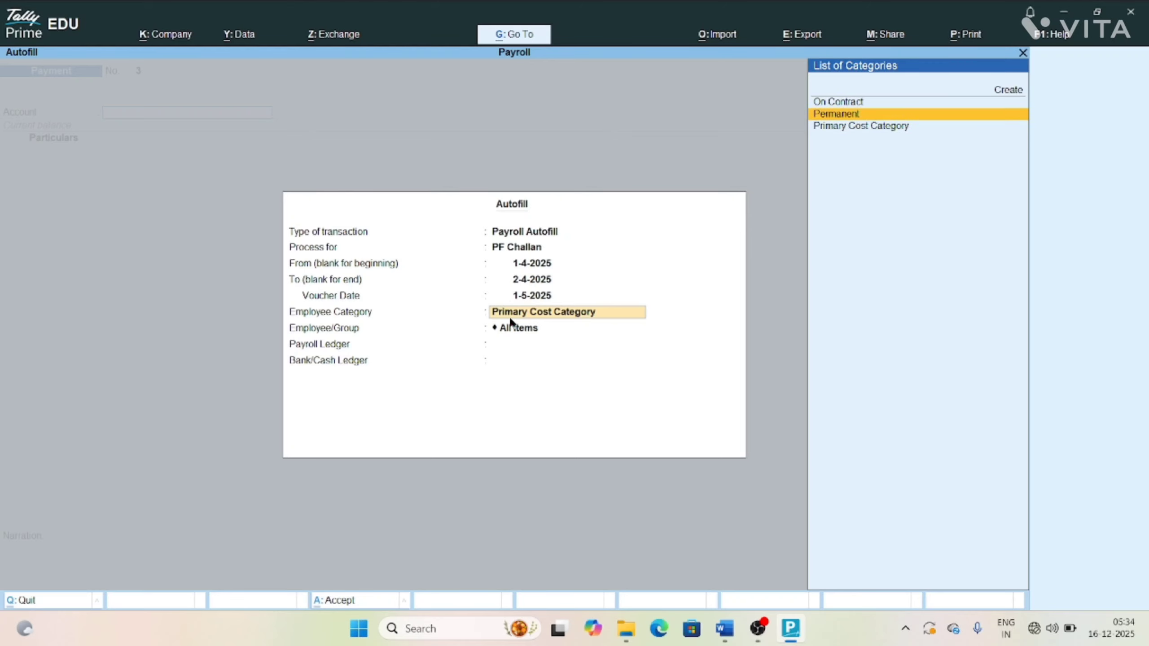
{"action": "key", "text": "Return"}
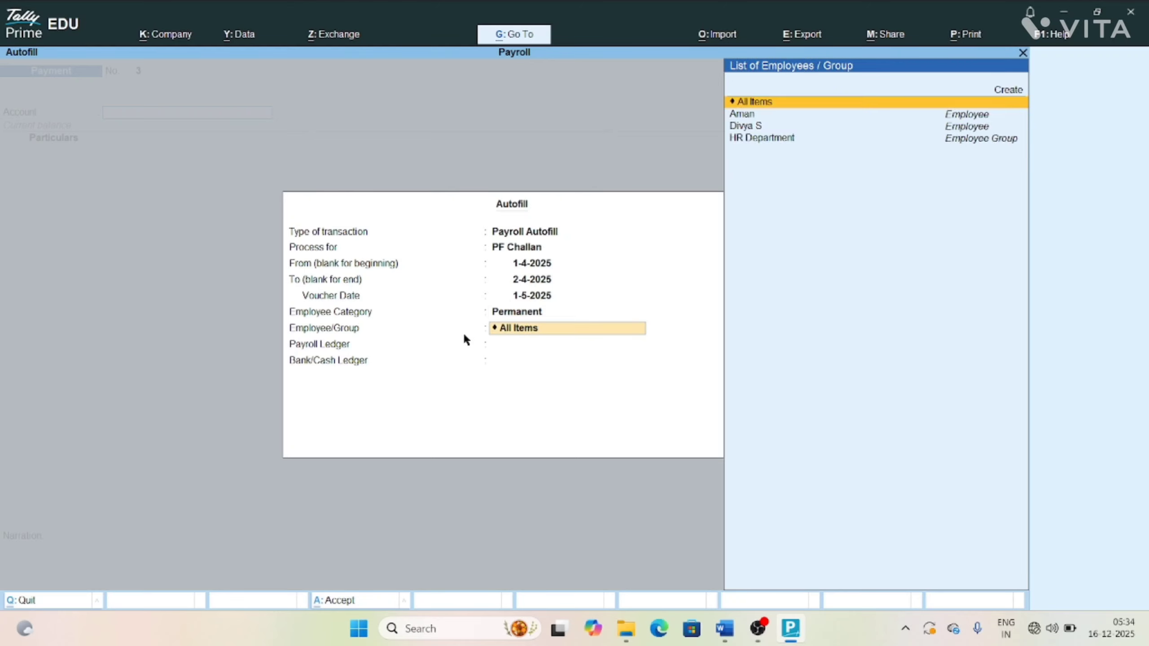
{"action": "key", "text": "Return"}
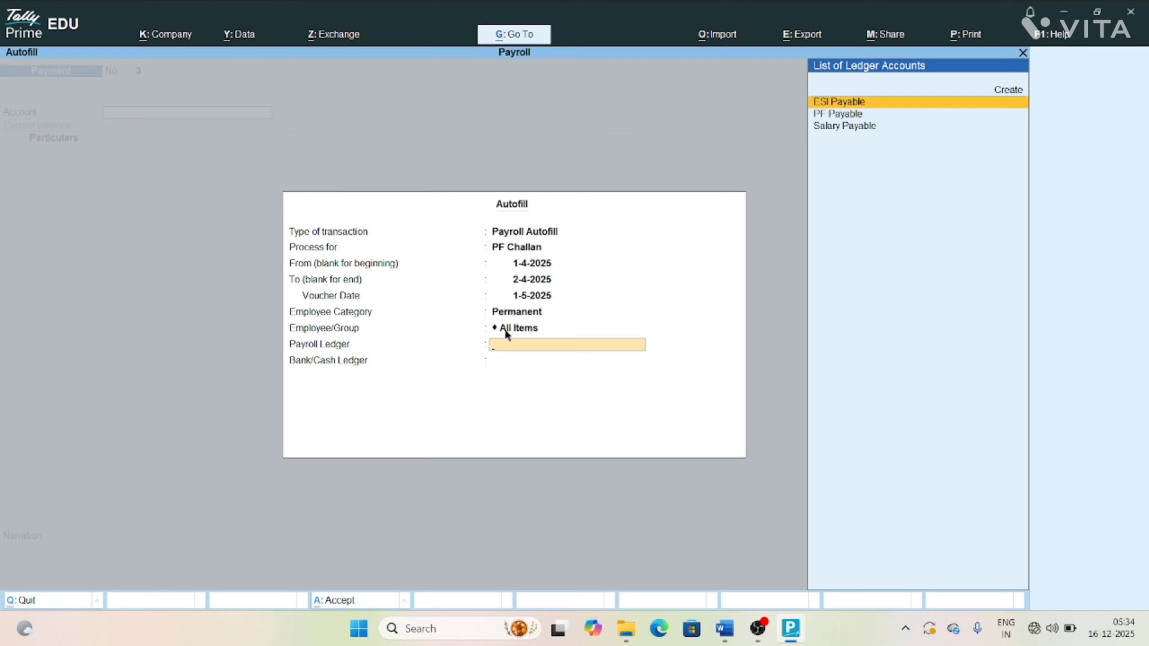
- Choose PF Payable as the payroll ledger and Cash as the bank/cash ledger to fill the PF challan voucher
{"action": "key", "text": "Down"}
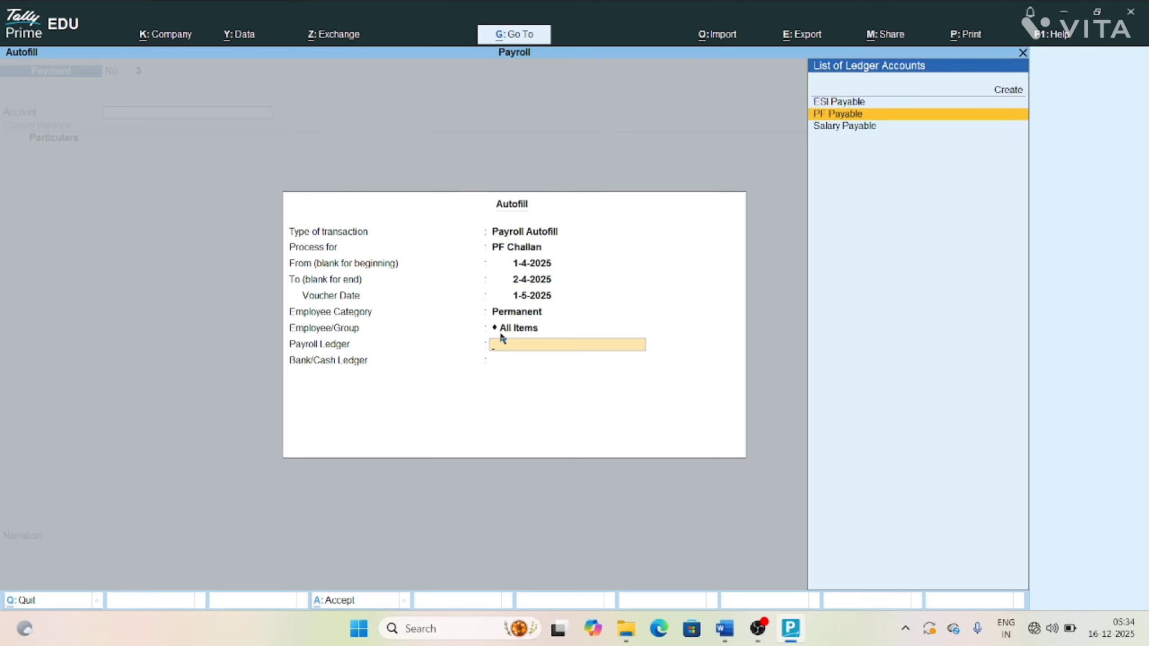
{"action": "key", "text": "Return"}
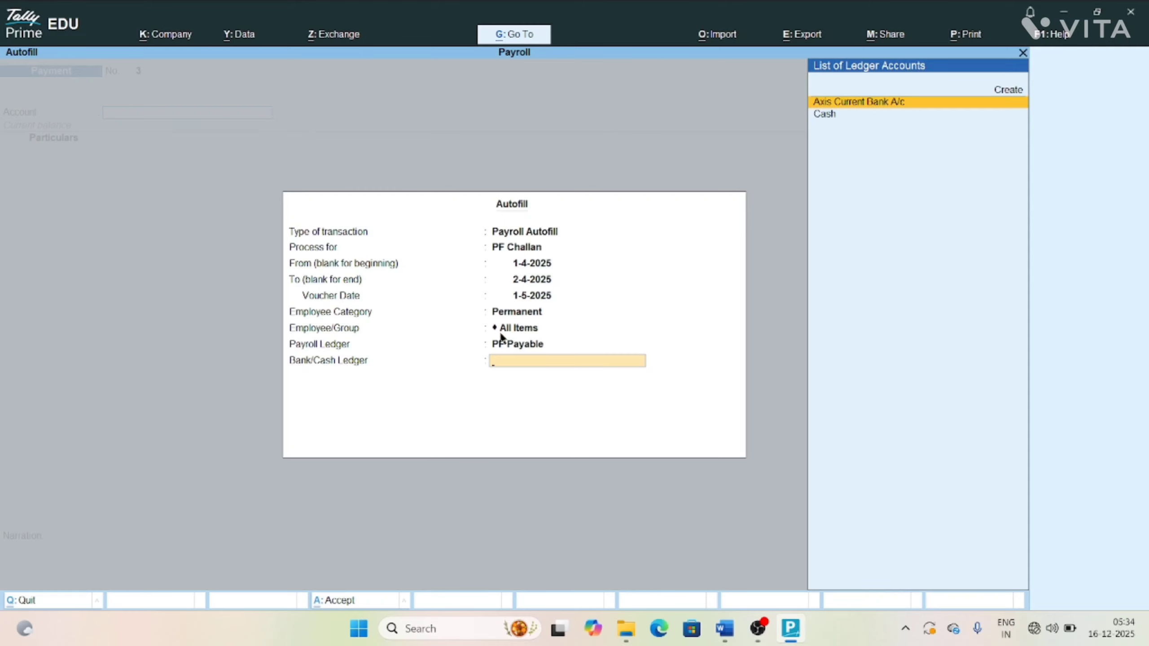
{"action": "key", "text": "Down"}
{"action": "key", "text": "Return"}
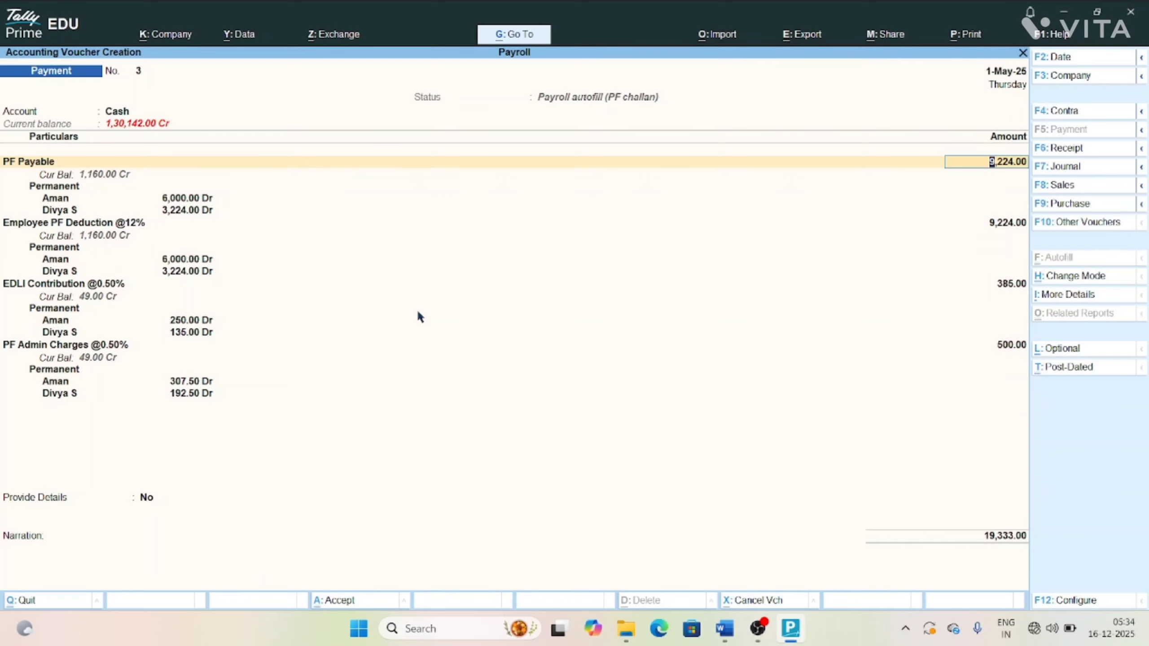
- Accept the autofilled PF amounts and set Provide Details to Yes on the payment voucher
{"action": "key", "text": "Return"}
{"action": "key", "text": "Return"}
{"action": "key", "text": "Return"}
{"action": "key", "text": "Return"}
{"action": "key", "text": "Return"}
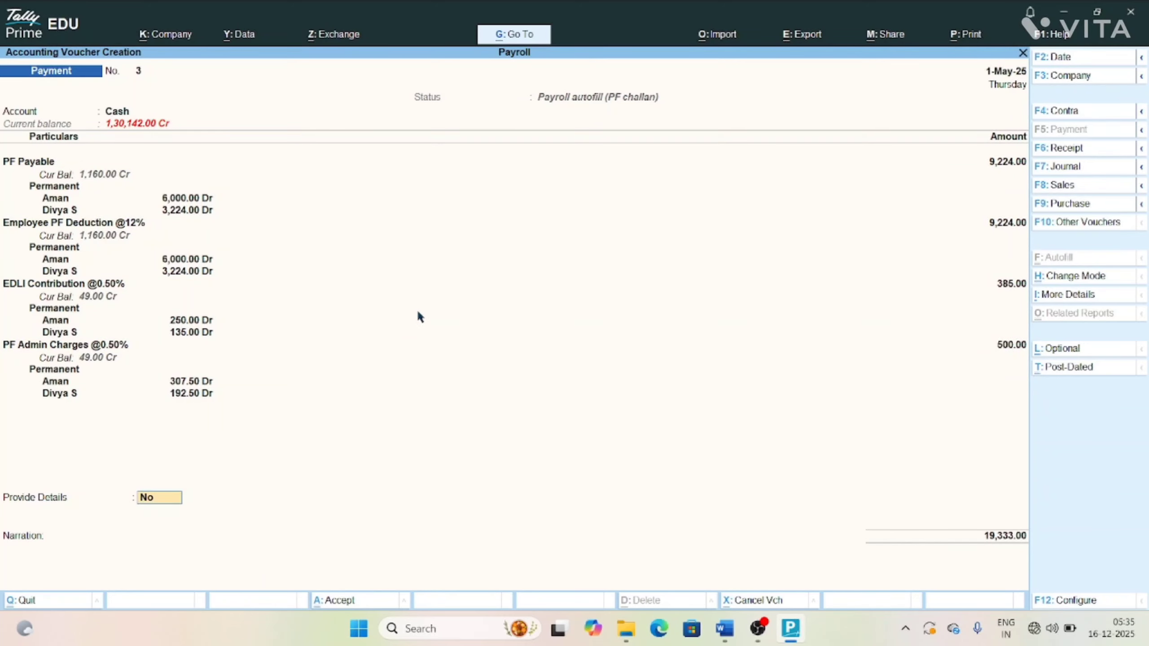
{"action": "key", "text": "y"}
{"action": "key", "text": "Return"}
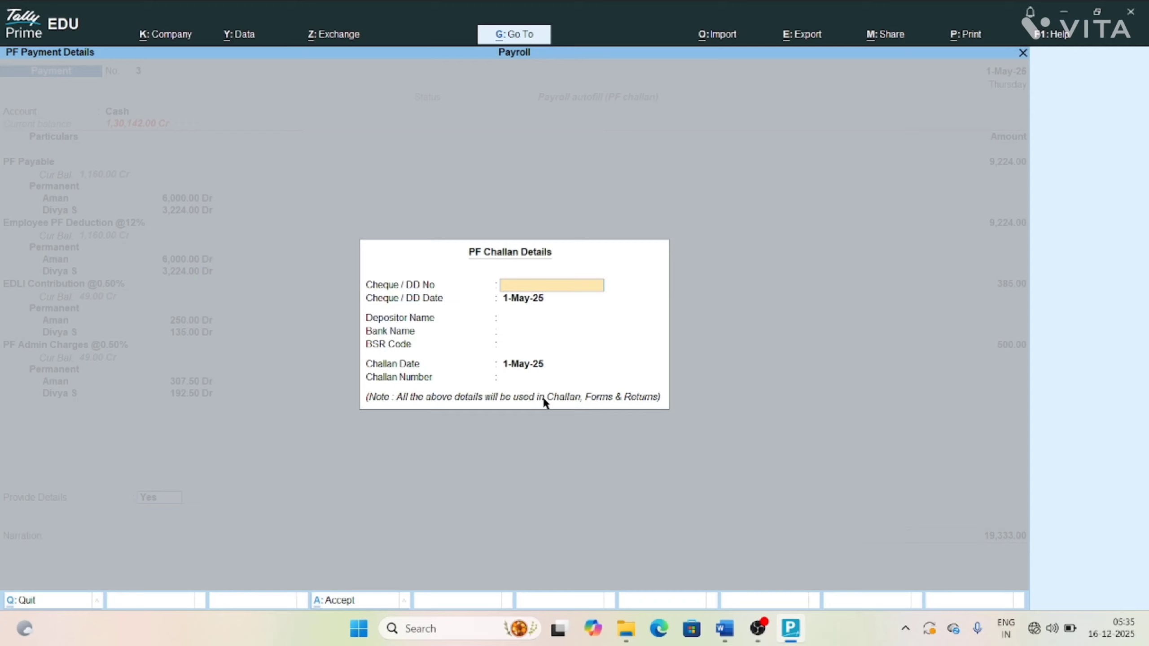
- Enter cheque/DD number 610315 dated 1-May-25 and the depositor's name in the PF challan details
{"action": "type", "text": "610315"}
{"action": "key", "text": "Return"}
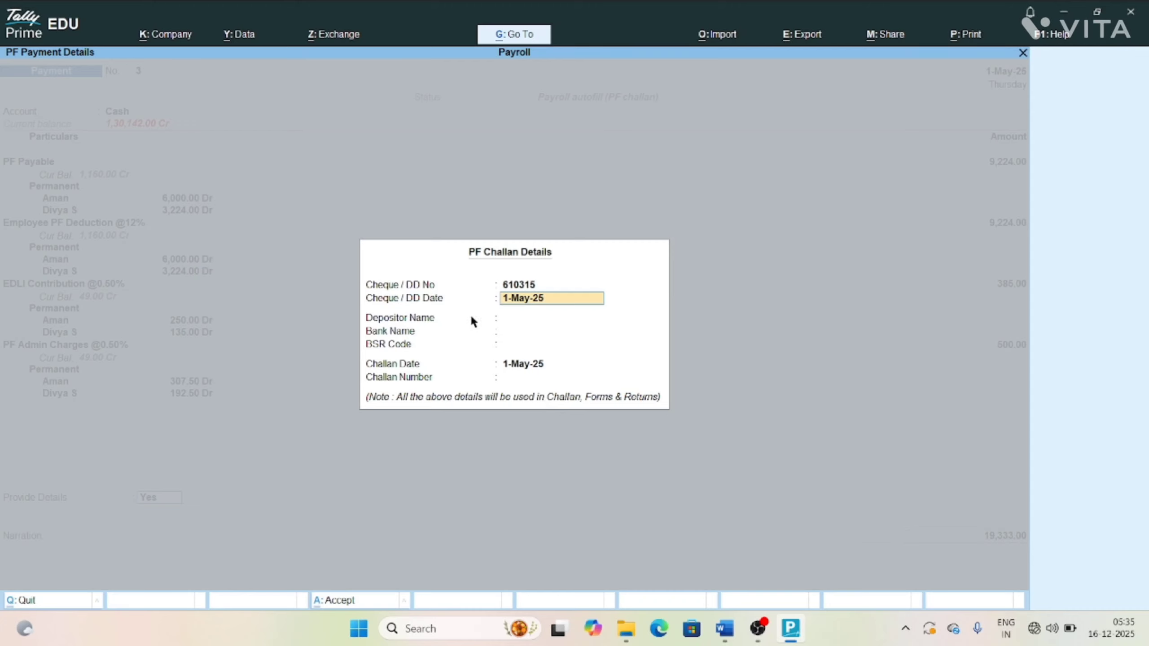
{"action": "key", "text": "Return"}
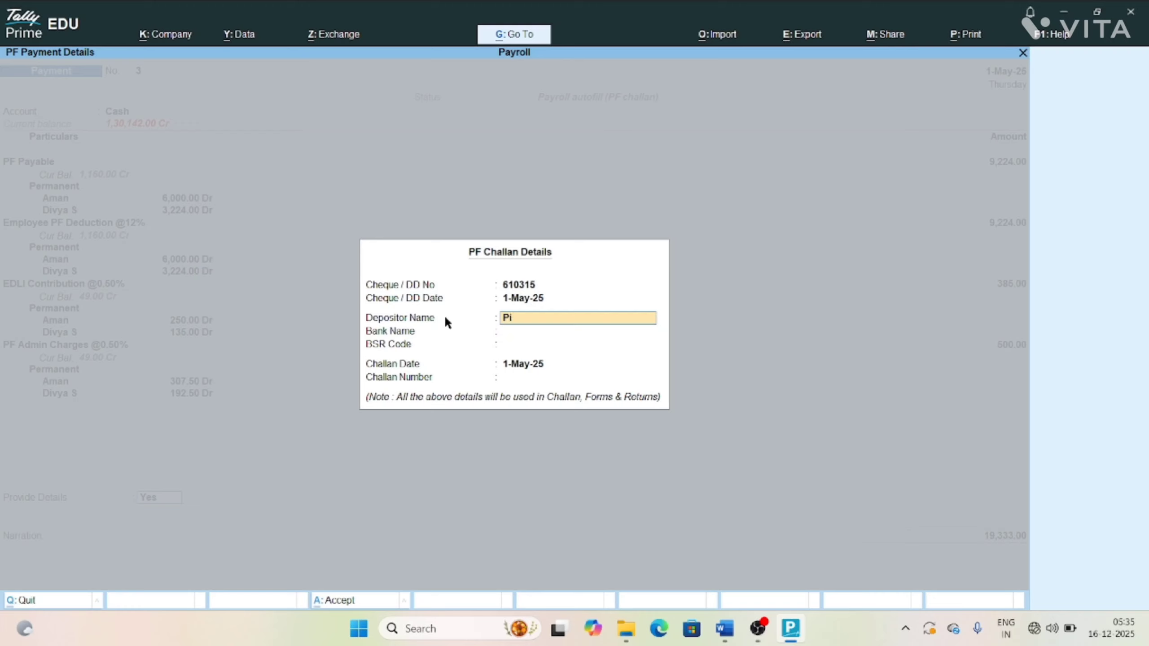
{"action": "type", "text": "iyush"}
{"action": "key", "text": "Return"}
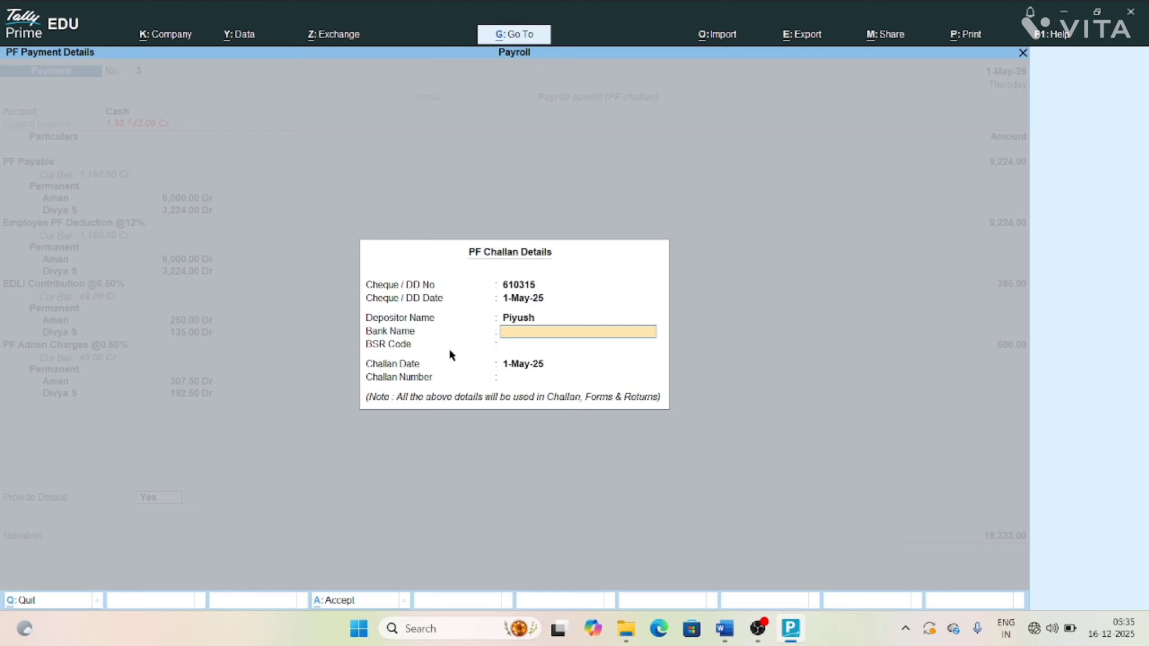
- Set the bank name in the PF challan details to Kotak Bank
{"action": "type", "text": "Kotak Bnank"}
{"action": "key", "text": "BackSpace"}
{"action": "key", "text": "BackSpace"}
{"action": "key", "text": "BackSpace"}
{"action": "key", "text": "BackSpace"}
{"action": "type", "text": "ank"}
{"action": "key", "text": "Return"}
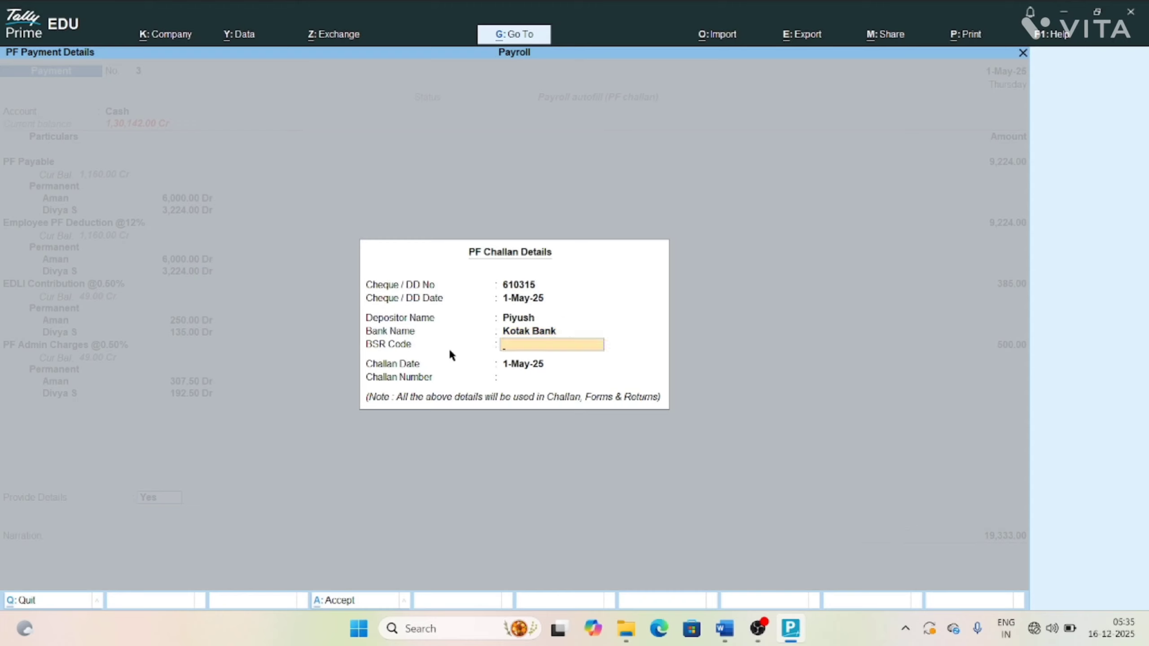
- Enter BSR code 214563 and challan number 544656 dated 1-May-25, then save the PF payment voucher
{"action": "type", "text": "214563"}
{"action": "key", "text": "Return"}
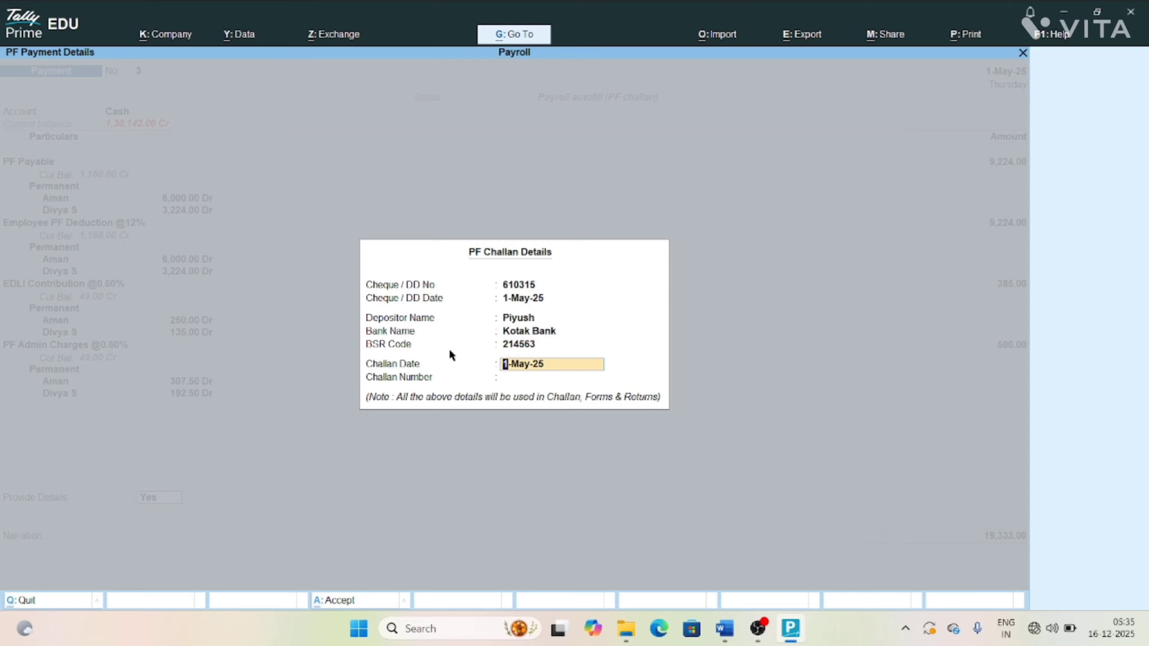
{"action": "key", "text": "Return"}
{"action": "type", "text": "544656"}
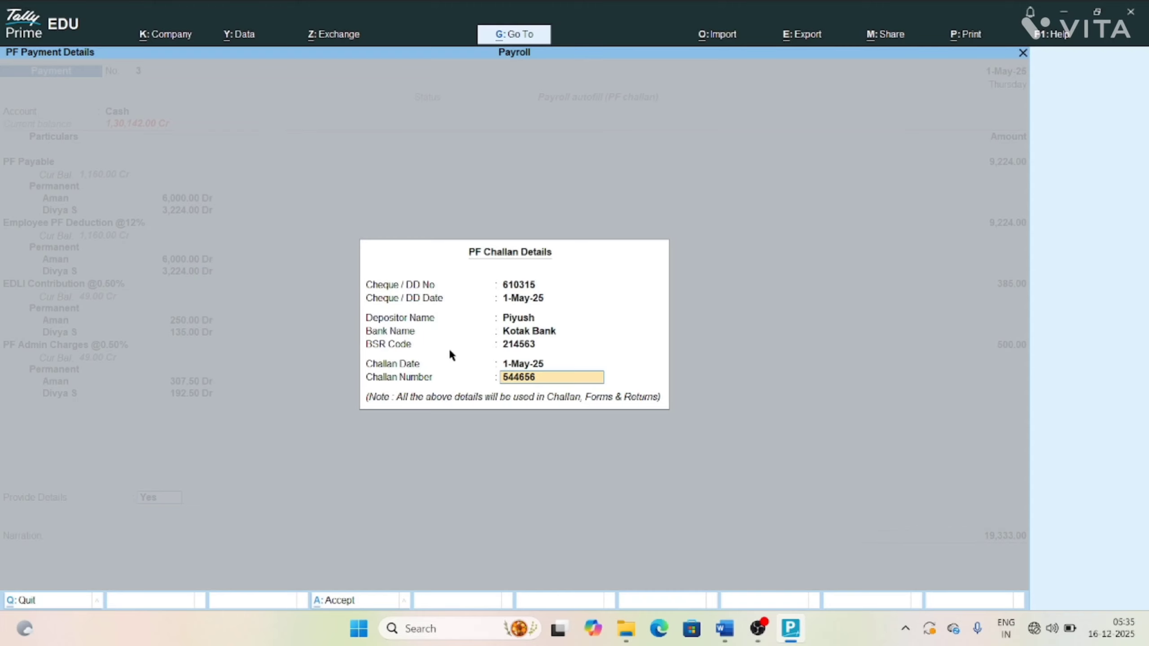
{"action": "key", "text": "Return"}
{"action": "key", "text": "Return"}
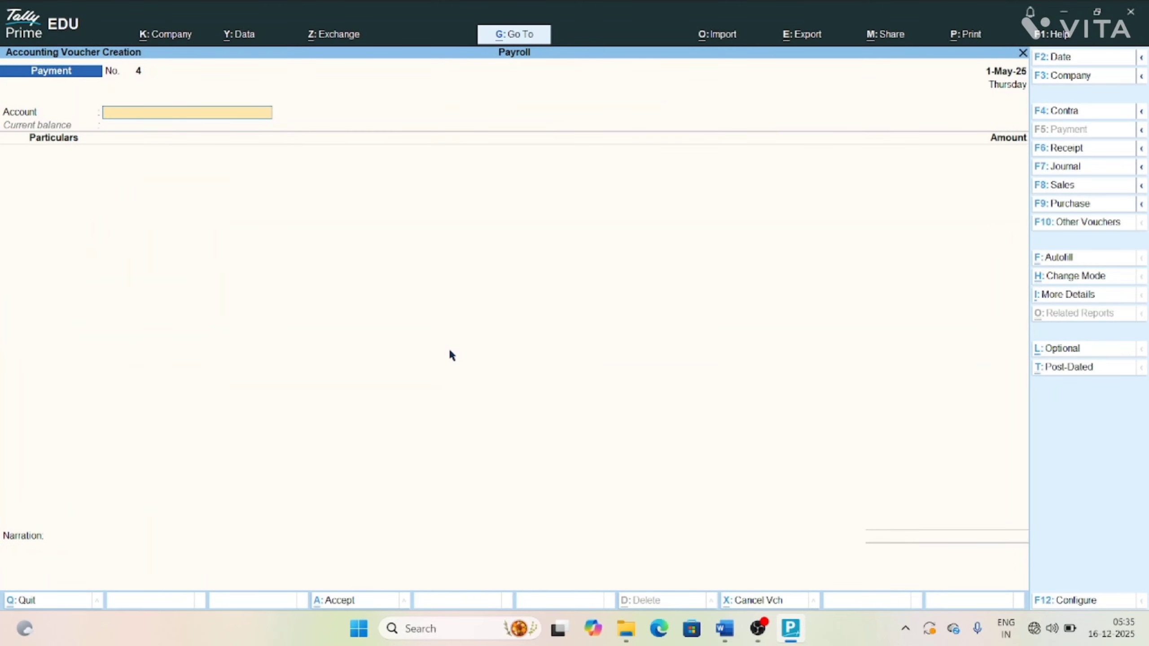
- Quit voucher creation and open the Day Book to look at the 1-May-25 payments
{"action": "key", "text": "Escape"}
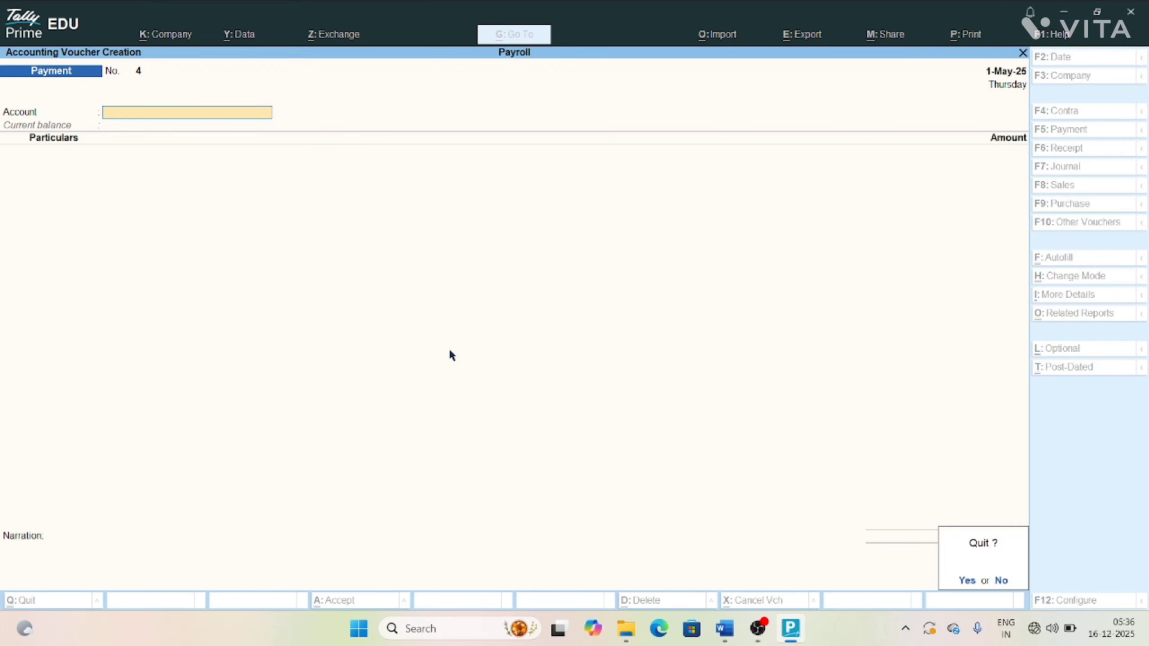
{"action": "key", "text": "Return"}
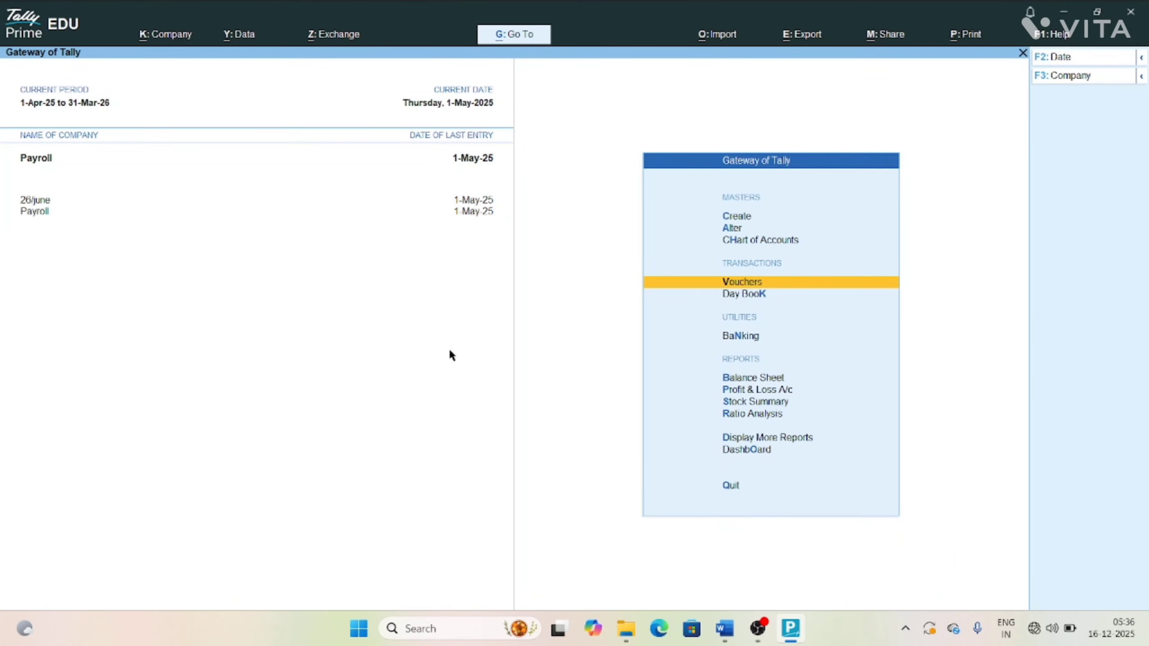
{"action": "key", "text": "Down"}
{"action": "key", "text": "Return"}
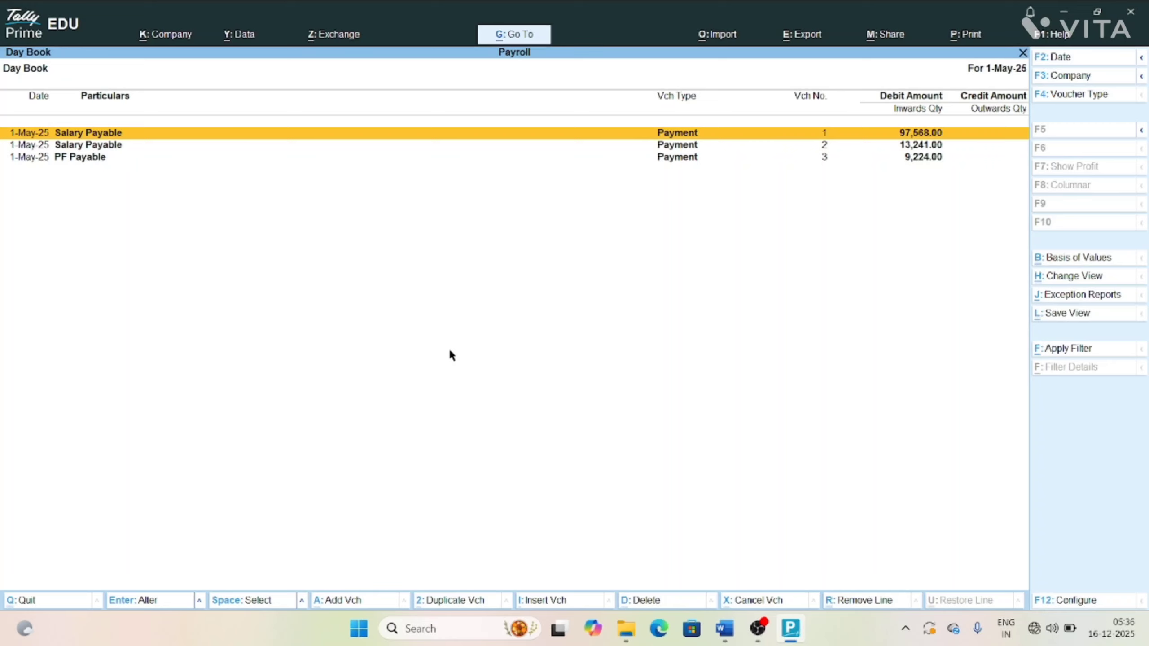
{"action": "key", "text": "Down"}
{"action": "key", "text": "Down"}
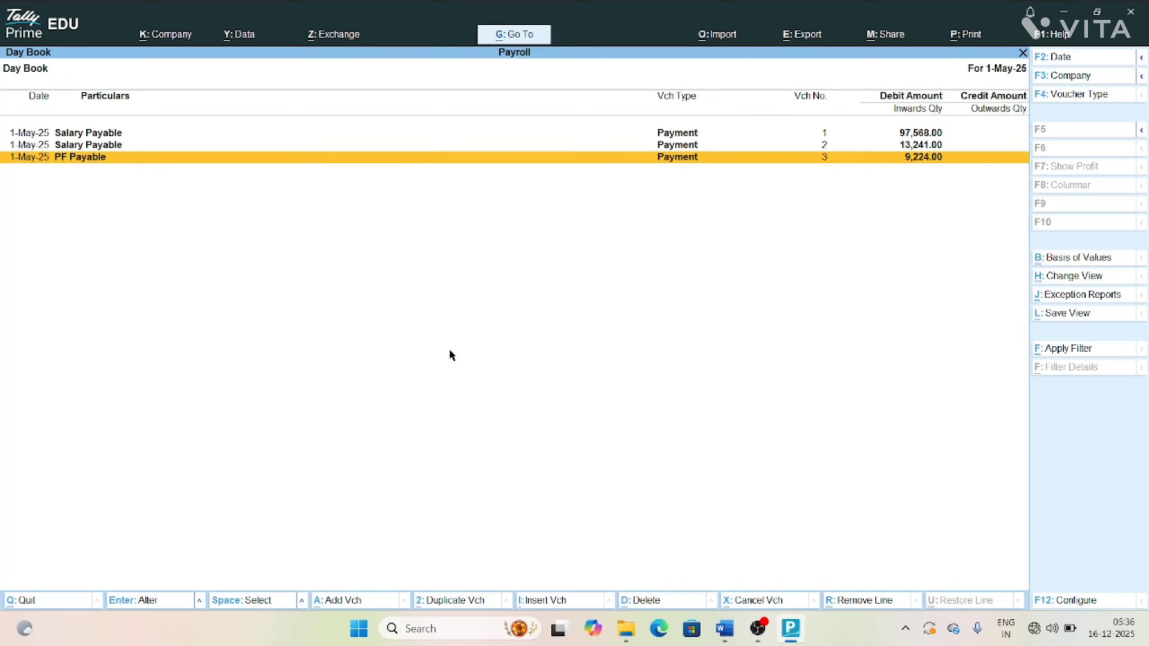
{"action": "key", "text": "Up"}
{"action": "key", "text": "Down"}
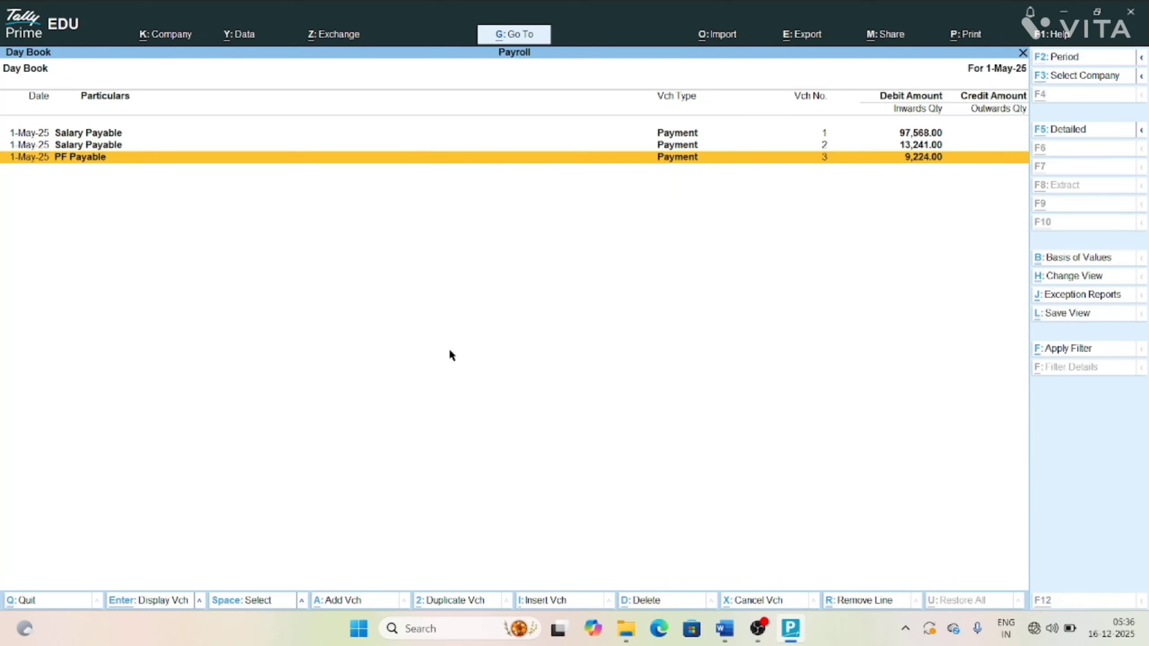
- Extend the Day Book period to 1-Apr-25 to 1-May-25
{"action": "key", "text": "alt+F2"}
{"action": "key", "text": "Return"}
{"action": "key", "text": "Return"}
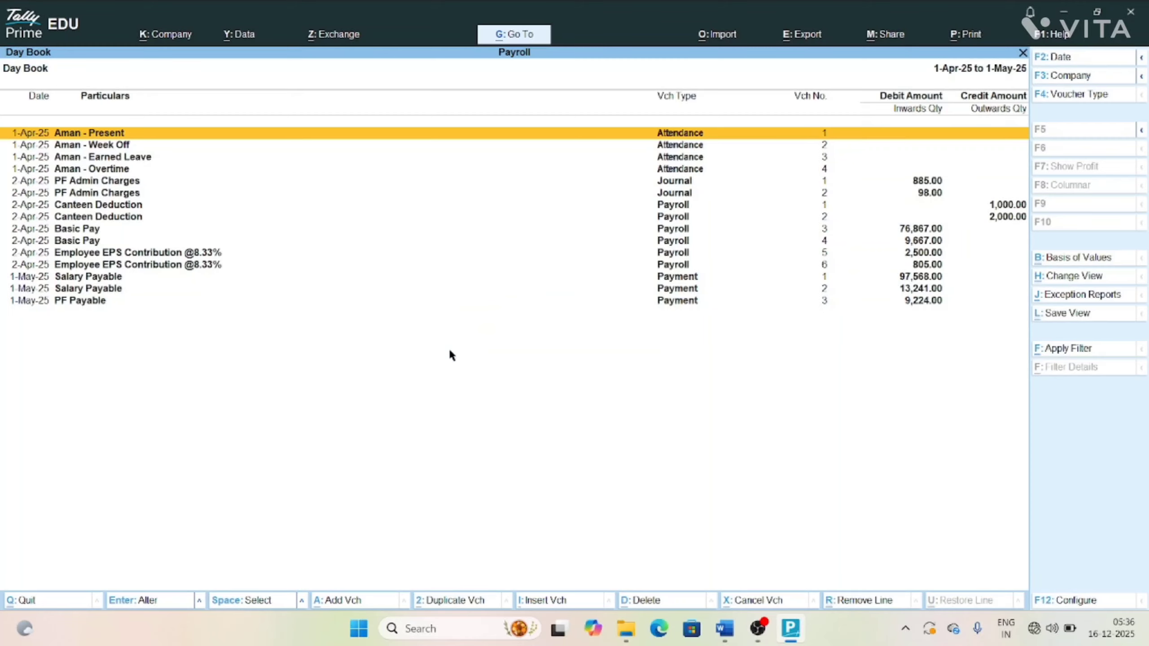
- Examine the attendance, journal, payroll and payment vouchers listed in the Day Book
{"action": "key", "text": "Down"}
{"action": "key", "text": "Down"}
{"action": "key", "text": "Down"}
{"action": "key", "text": "Down"}
{"action": "key", "text": "Down"}
{"action": "key", "text": "Down"}
{"action": "key", "text": "Down"}
{"action": "key", "text": "Down"}
{"action": "key", "text": "Down"}
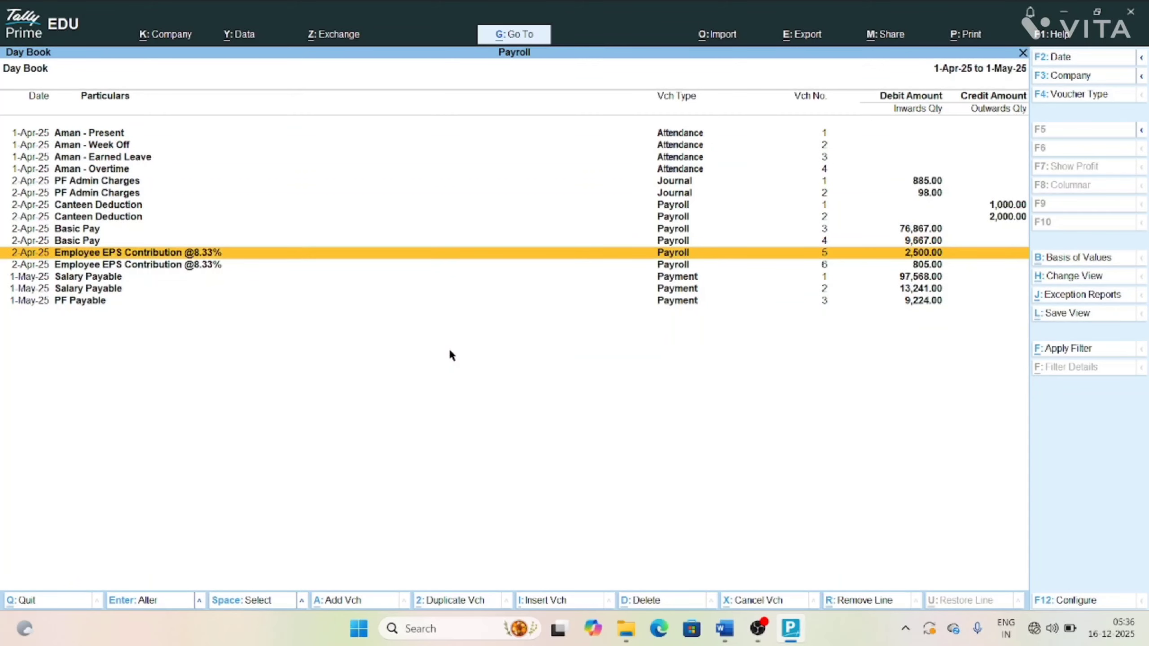
{"action": "key", "text": "Up"}
{"action": "key", "text": "Up"}
{"action": "key", "text": "Up"}
{"action": "key", "text": "Up"}
{"action": "key", "text": "Up"}
{"action": "key", "text": "Up"}
{"action": "key", "text": "Up"}
{"action": "key", "text": "Up"}
{"action": "key", "text": "Up"}
{"action": "key", "text": "Down"}
{"action": "key", "text": "Down"}
{"action": "key", "text": "Down"}
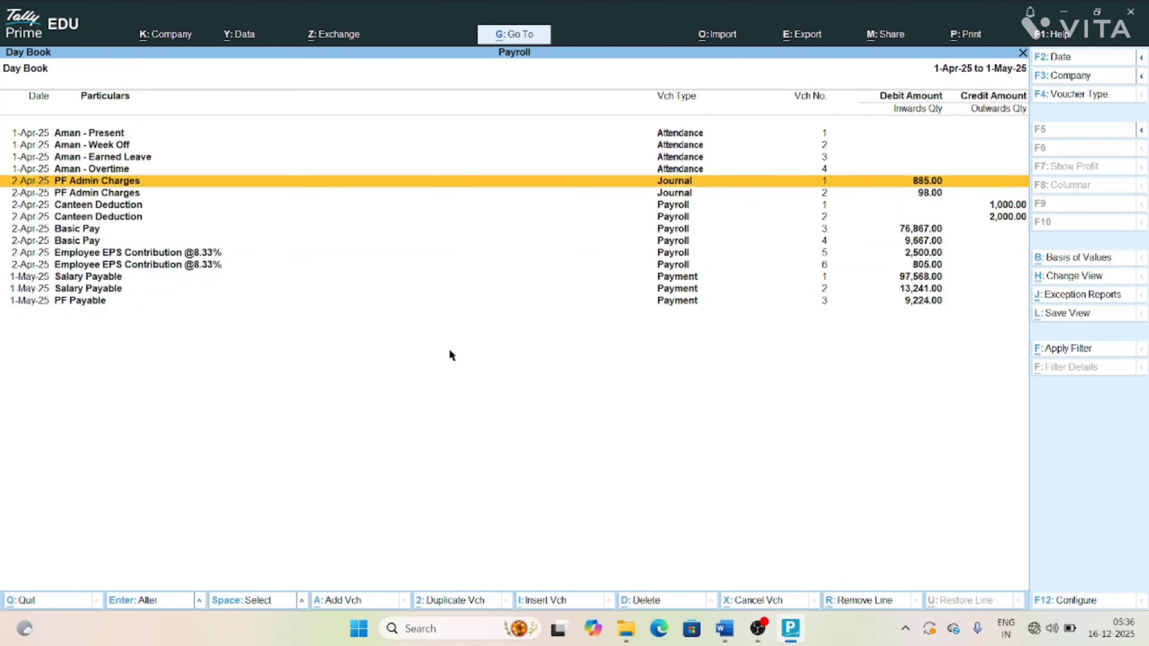
{"action": "key", "text": "Down"}
{"action": "key", "text": "Down"}
{"action": "key", "text": "Down"}
{"action": "key", "text": "Down"}
{"action": "key", "text": "Down"}
{"action": "key", "text": "Down"}
{"action": "key", "text": "Down"}
{"action": "key", "text": "Down"}
{"action": "key", "text": "Down"}
{"action": "key", "text": "Down"}
{"action": "key", "text": "Up"}
{"action": "key", "text": "Up"}
{"action": "key", "text": "Up"}
{"action": "key", "text": "Up"}
{"action": "key", "text": "Up"}
{"action": "key", "text": "Up"}
{"action": "key", "text": "Up"}
{"action": "key", "text": "Up"}
{"action": "key", "text": "Up"}
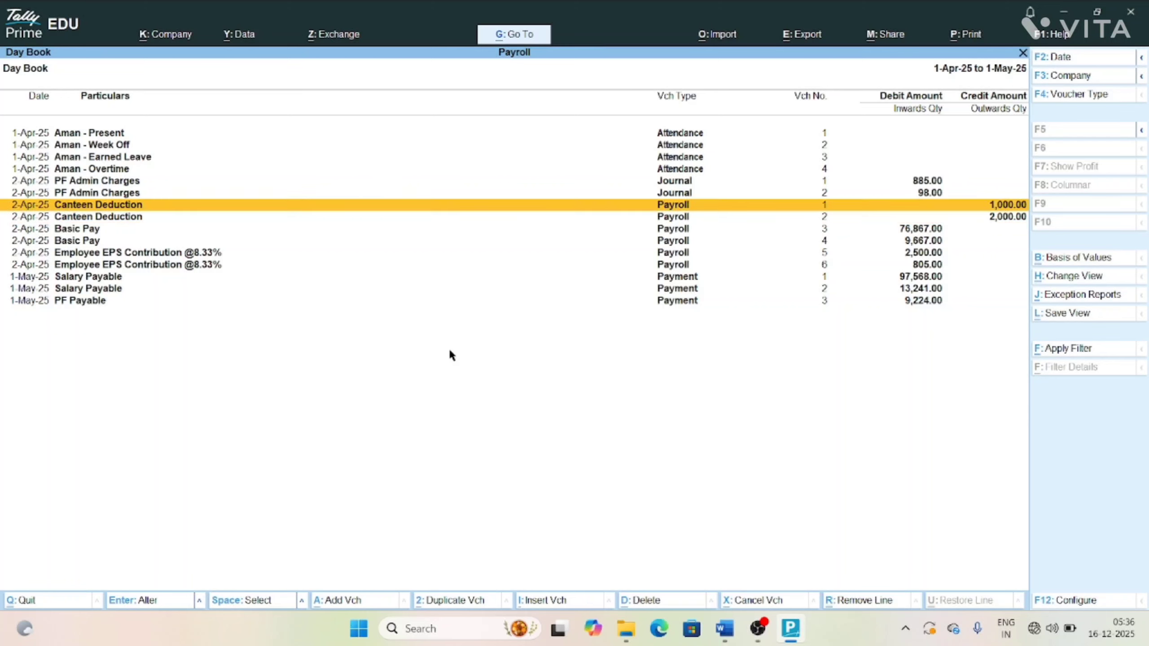
{"action": "key", "text": "Down"}
{"action": "key", "text": "Down"}
{"action": "key", "text": "Down"}
{"action": "key", "text": "Down"}
{"action": "key", "text": "Down"}
{"action": "key", "text": "Down"}
{"action": "key", "text": "Down"}
{"action": "key", "text": "Down"}
{"action": "key", "text": "Down"}
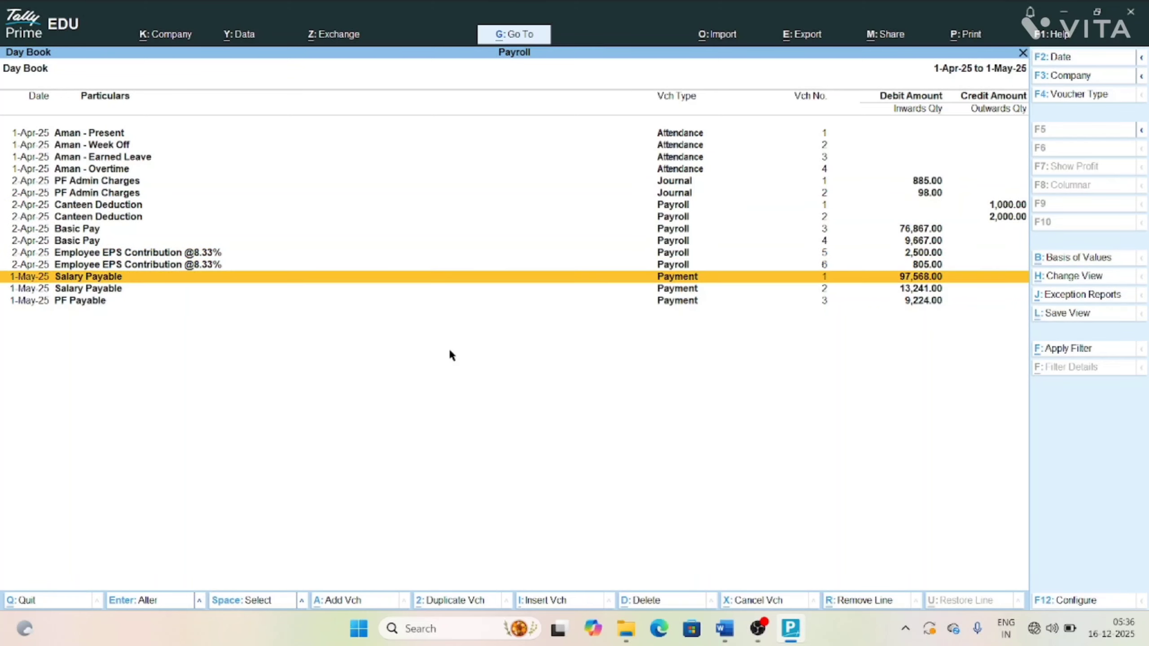
- Open the PF Payable payment voucher and preview its PF challan printout
{"action": "key", "text": "Return"}
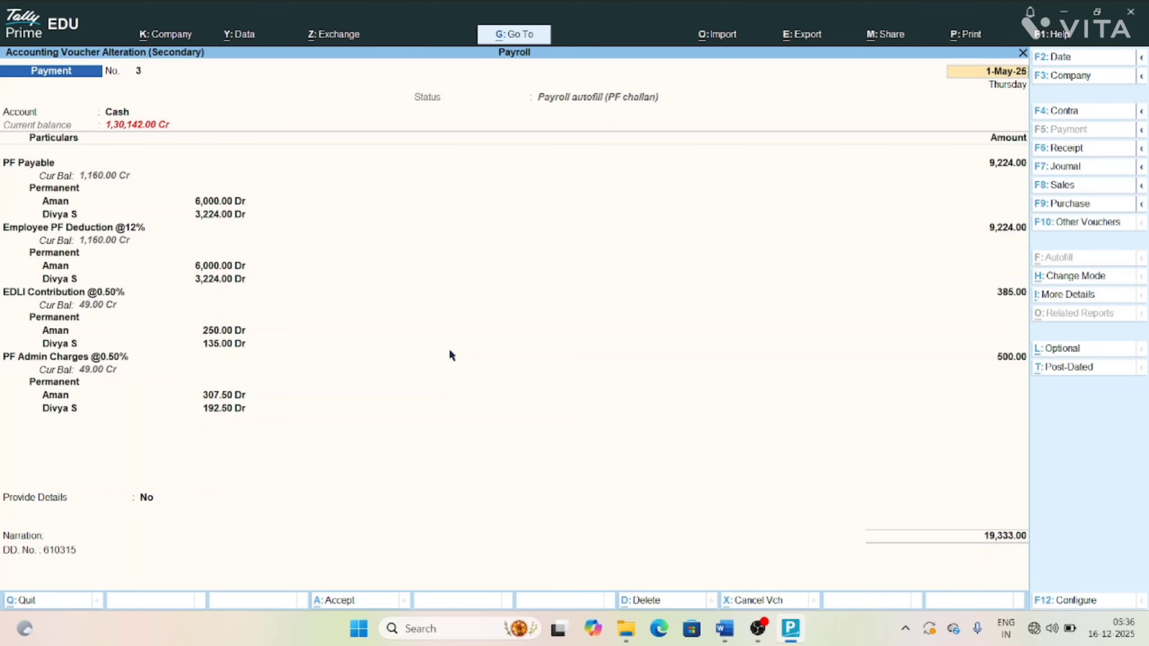
{"action": "key", "text": "alt+p"}
{"action": "key", "text": "Return"}
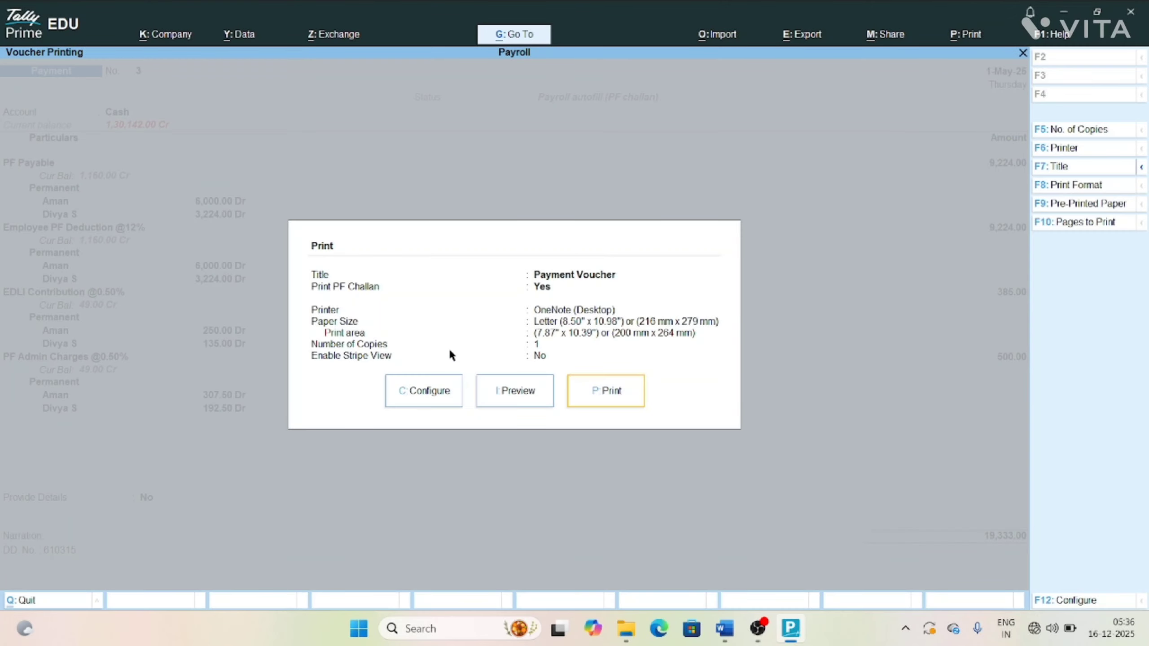
{"action": "key", "text": "Left"}
{"action": "key", "text": "Return"}
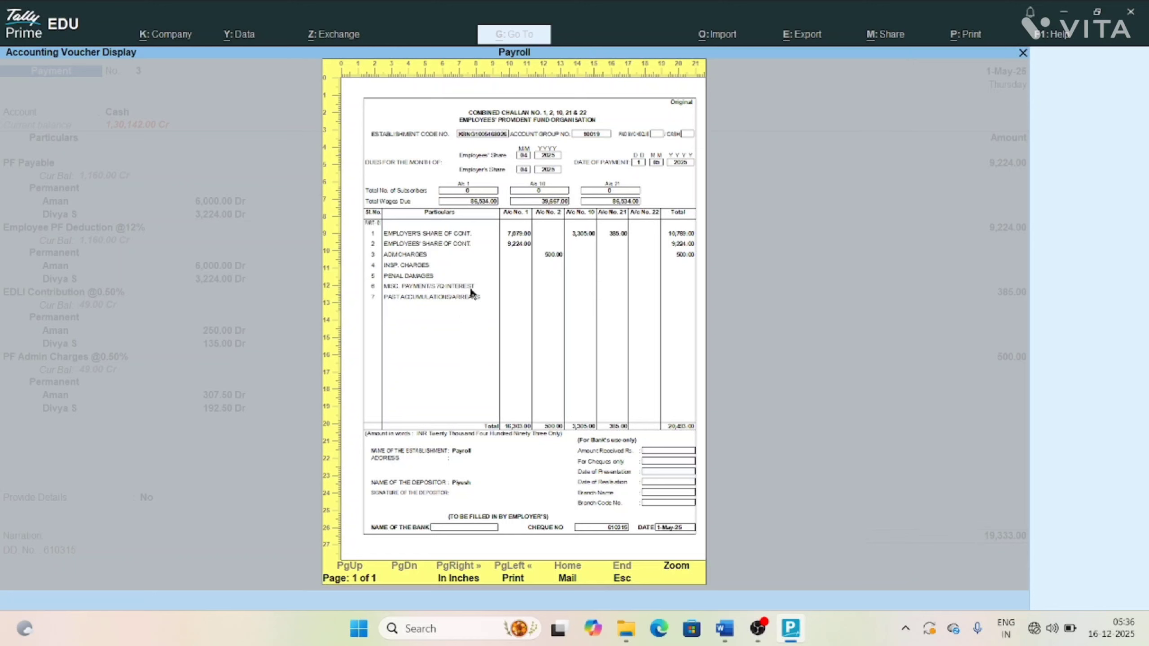
- Zoom in on the combined PF challan preview, examine its contribution amounts and payment details, and close it
{"action": "left_click", "coordinate": [569, 215]}
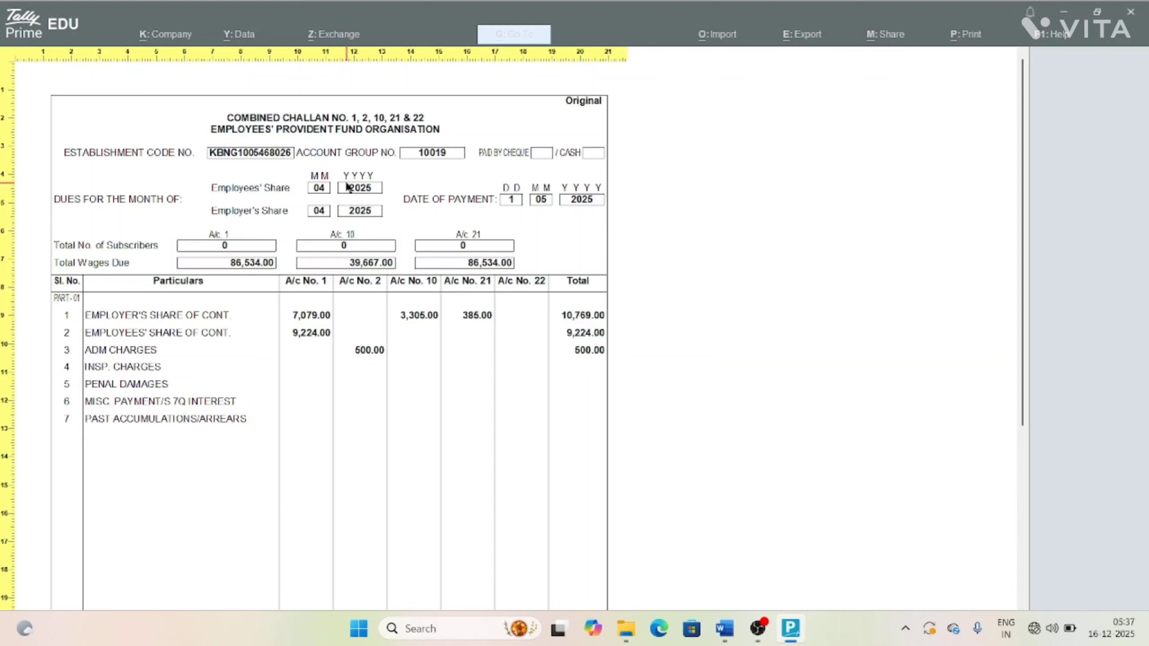
{"action": "scroll", "coordinate": [347, 186], "scroll_direction": "down", "scroll_amount": 5}
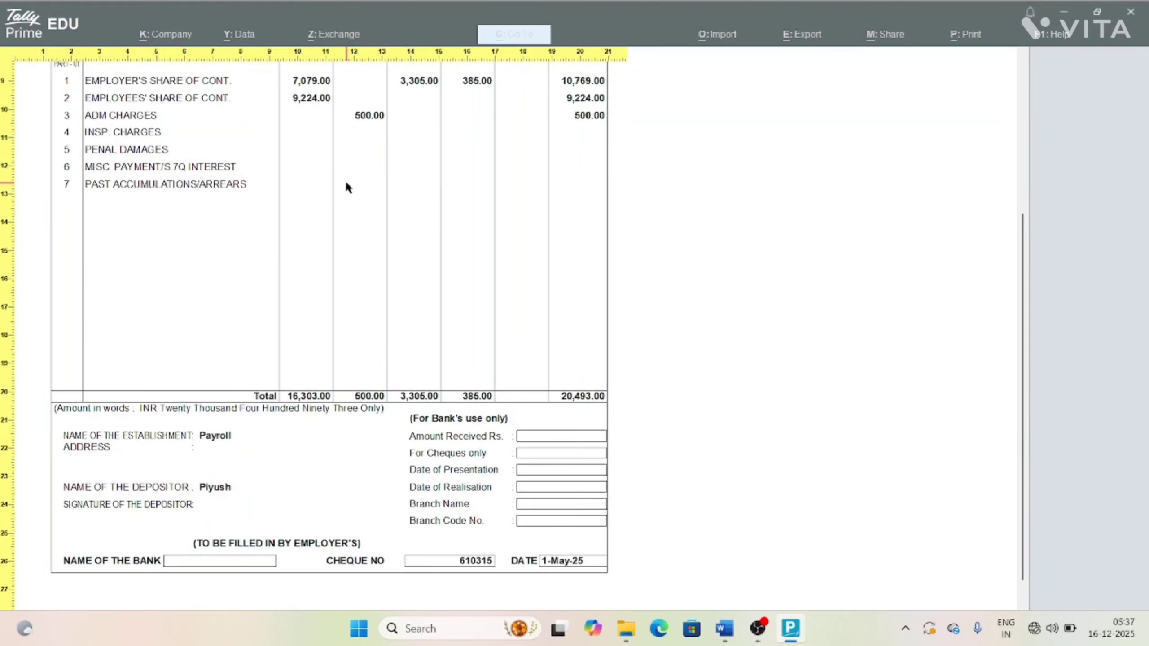
{"action": "scroll", "coordinate": [347, 186], "scroll_direction": "up", "scroll_amount": 5}
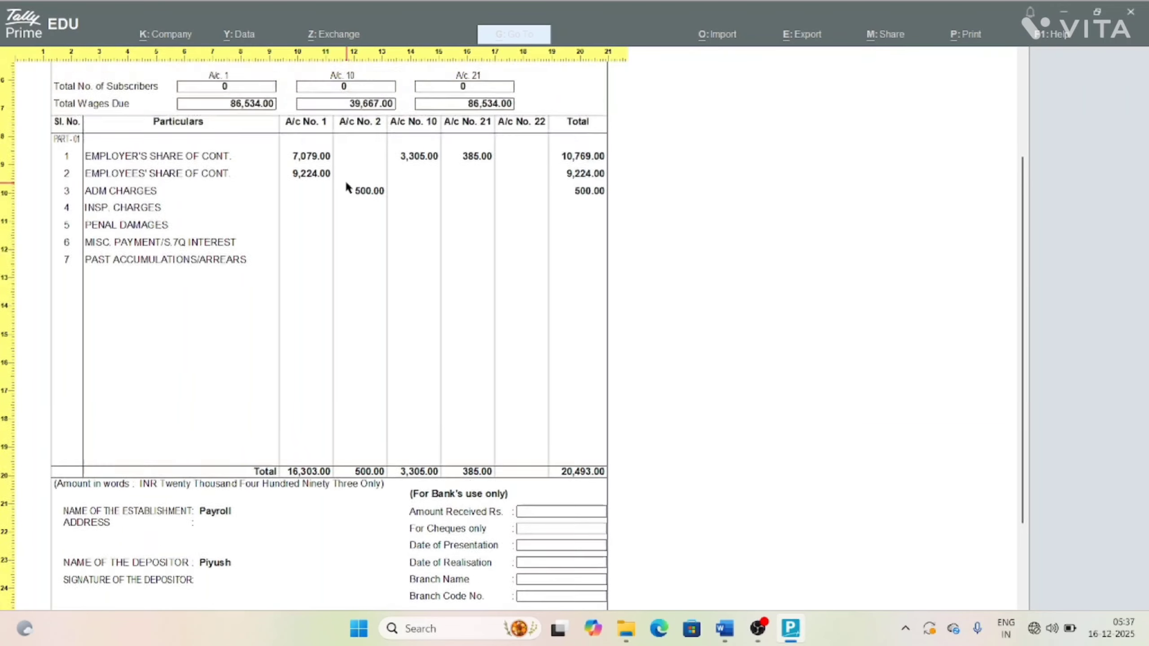
{"action": "scroll", "coordinate": [347, 186], "scroll_direction": "up", "scroll_amount": 1}
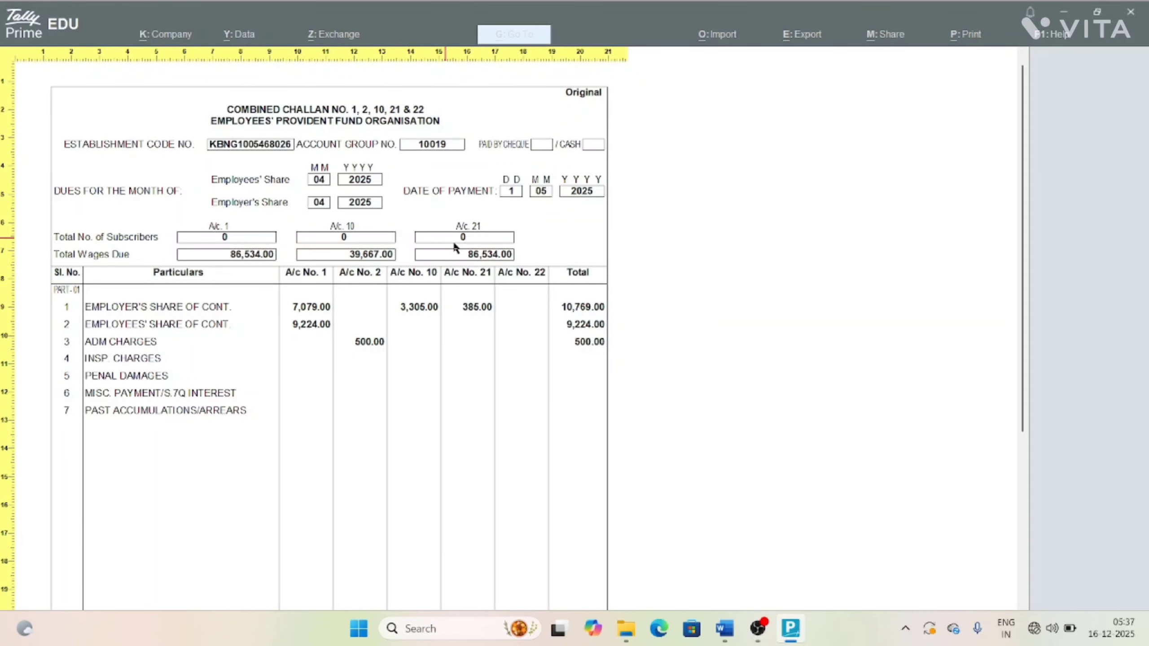
{"action": "scroll", "coordinate": [426, 222], "scroll_direction": "down", "scroll_amount": 10}
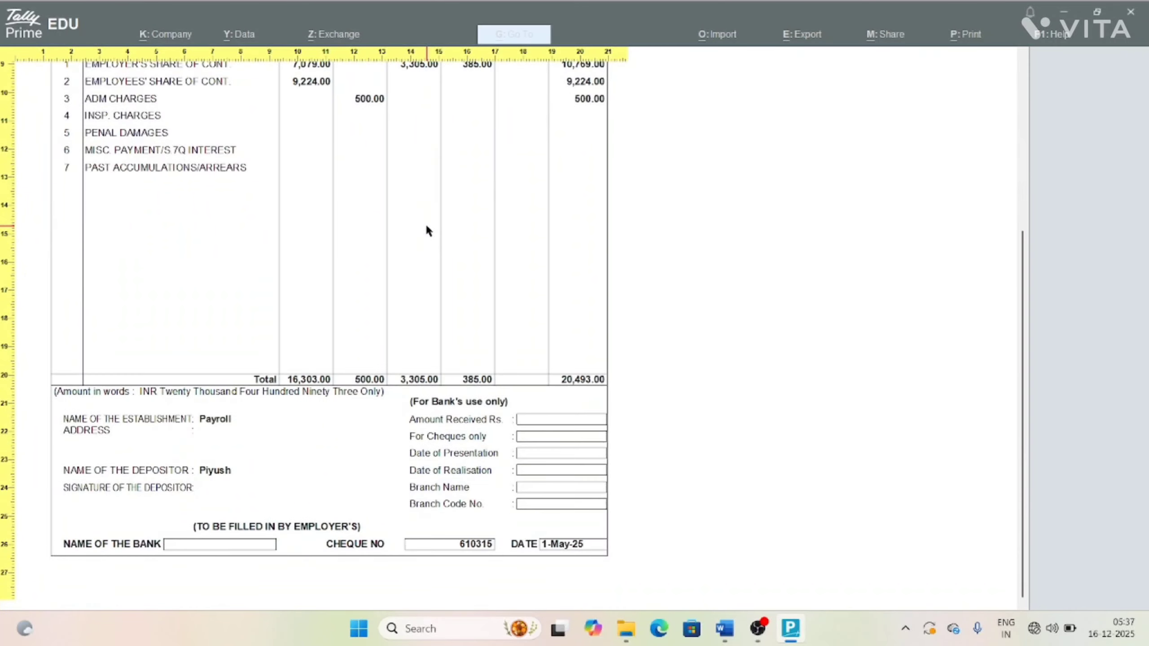
{"action": "key", "text": "Escape"}
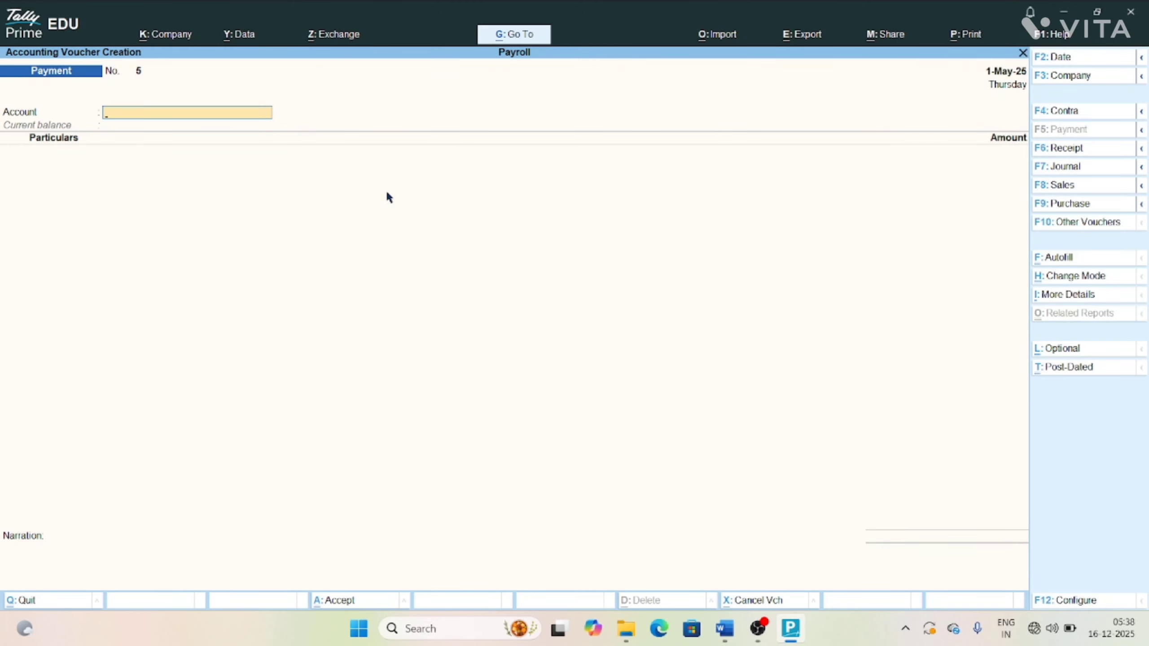
- Start a payroll autofill in the payment voucher and choose ESI Challan as the process
{"action": "key", "text": "ctrl+f"}
{"action": "key", "text": "Return"}
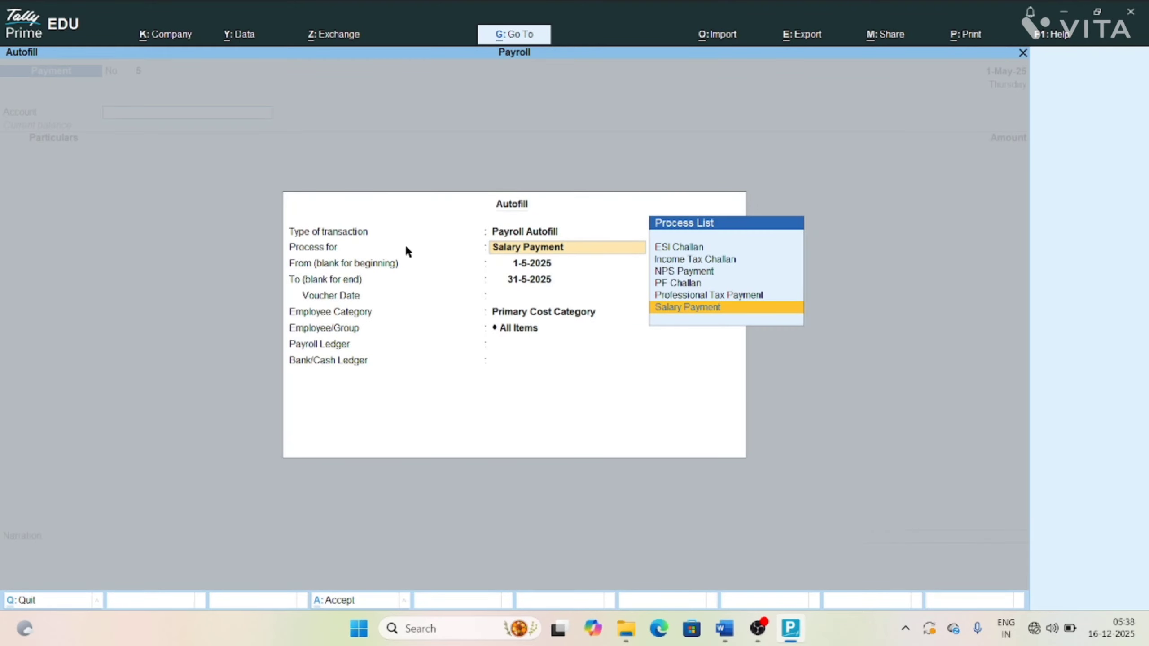
{"action": "key", "text": "space"}
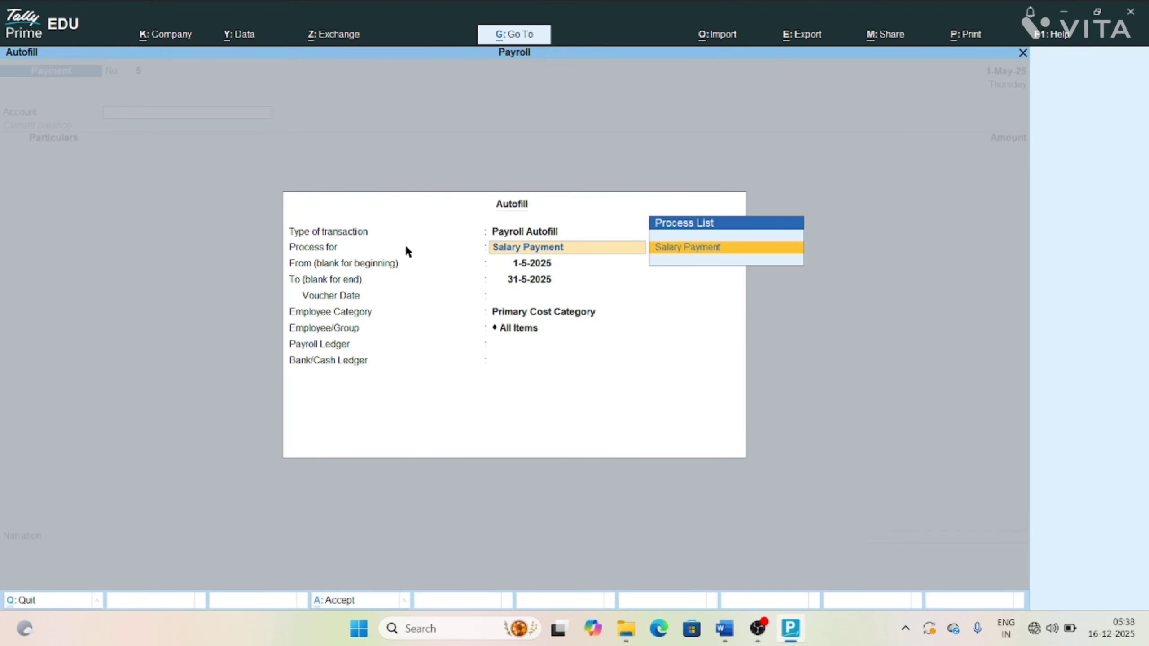
{"action": "key", "text": "BackSpace"}
{"action": "key", "text": "BackSpace"}
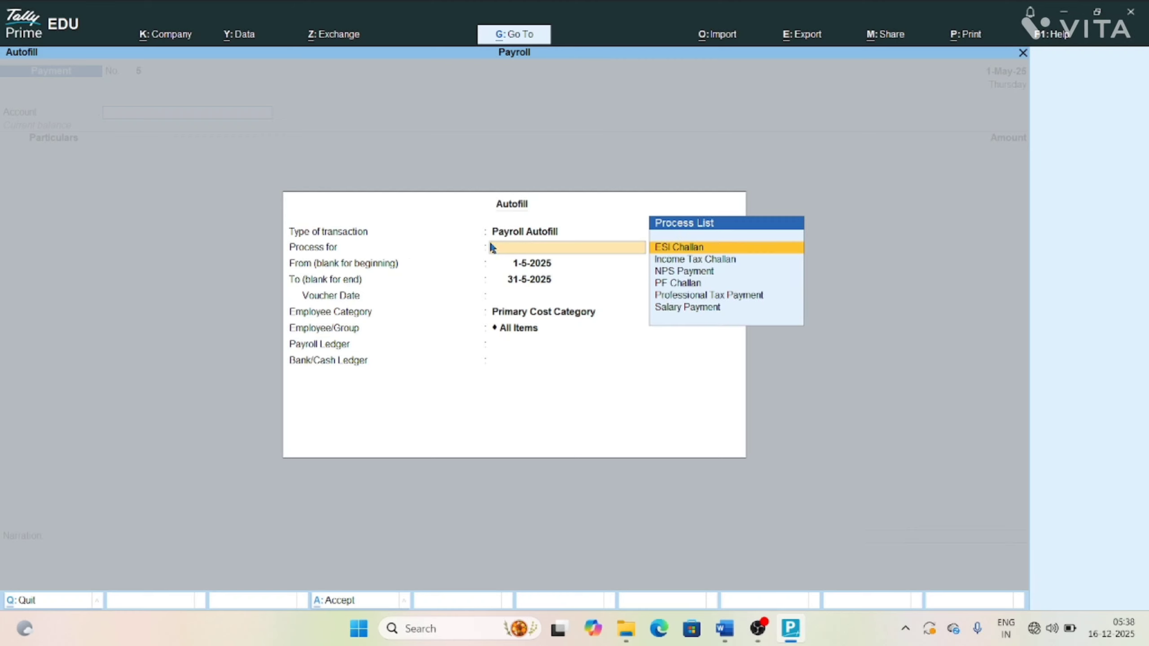
{"action": "key", "text": "Return"}
- Set the ESI challan autofill period to 1-4-2025 through 2-4-2025 and the voucher date to 1-5-2025
{"action": "type", "text": "1-"}
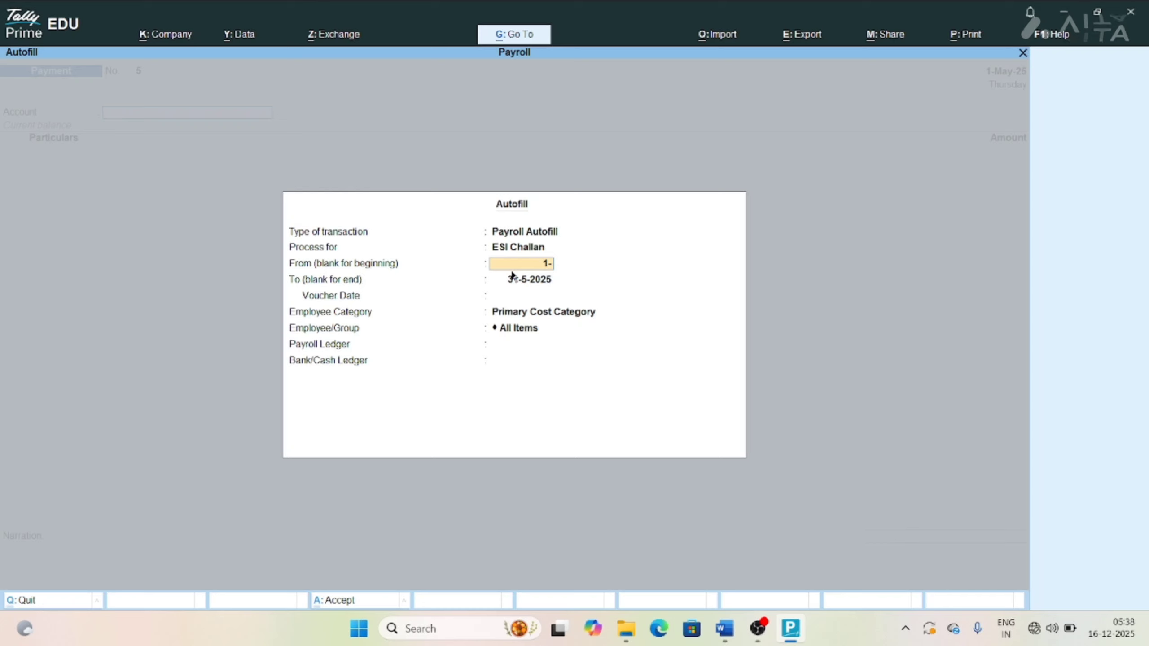
{"action": "key", "text": "Return"}
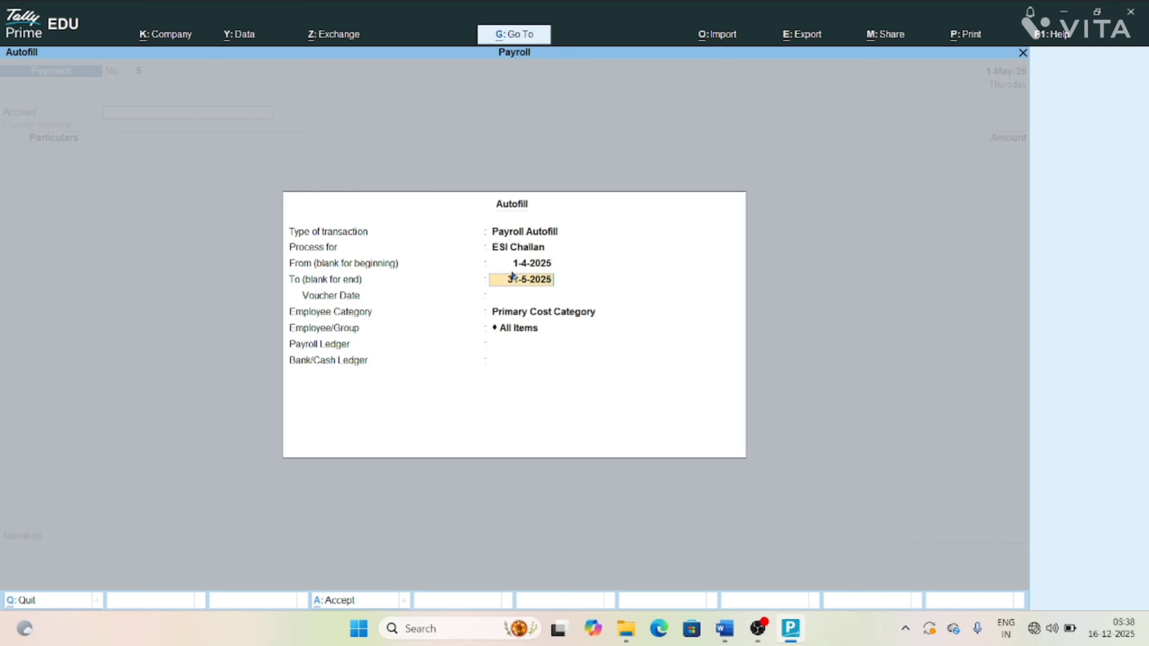
{"action": "type", "text": "2-4"}
{"action": "key", "text": "Return"}
{"action": "type", "text": "1-5"}
{"action": "key", "text": "Return"}
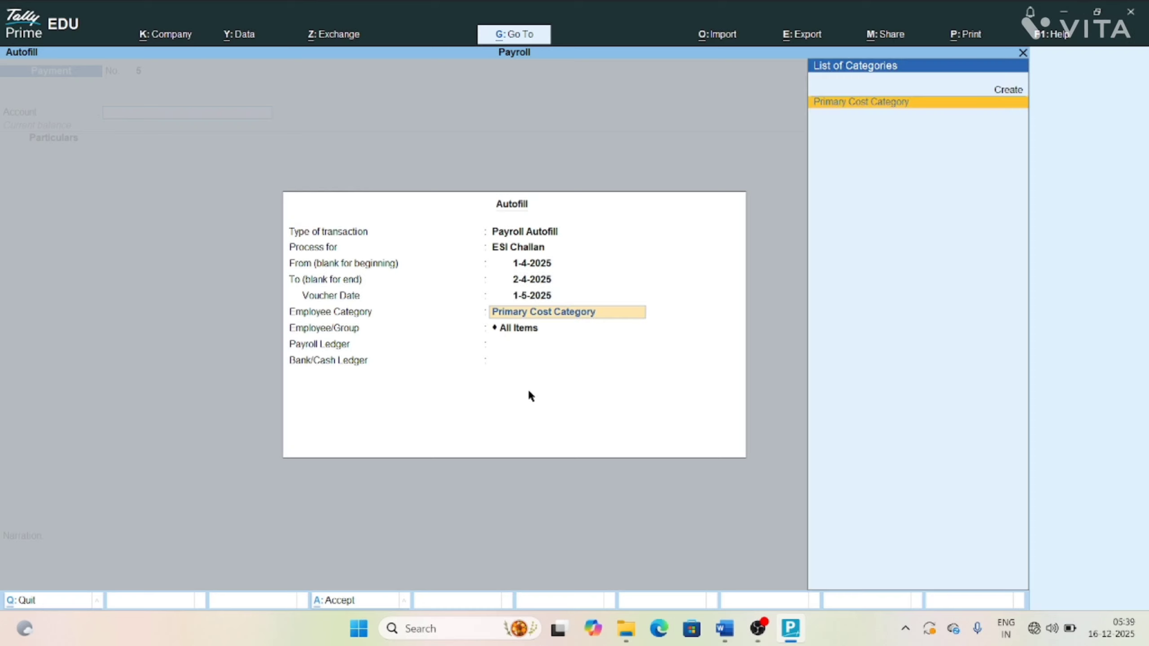
- Fill the ESI challan payment for all On Contract employees using the ESI Payable payroll ledger and the Cash ledger
{"action": "key", "text": "Return"}
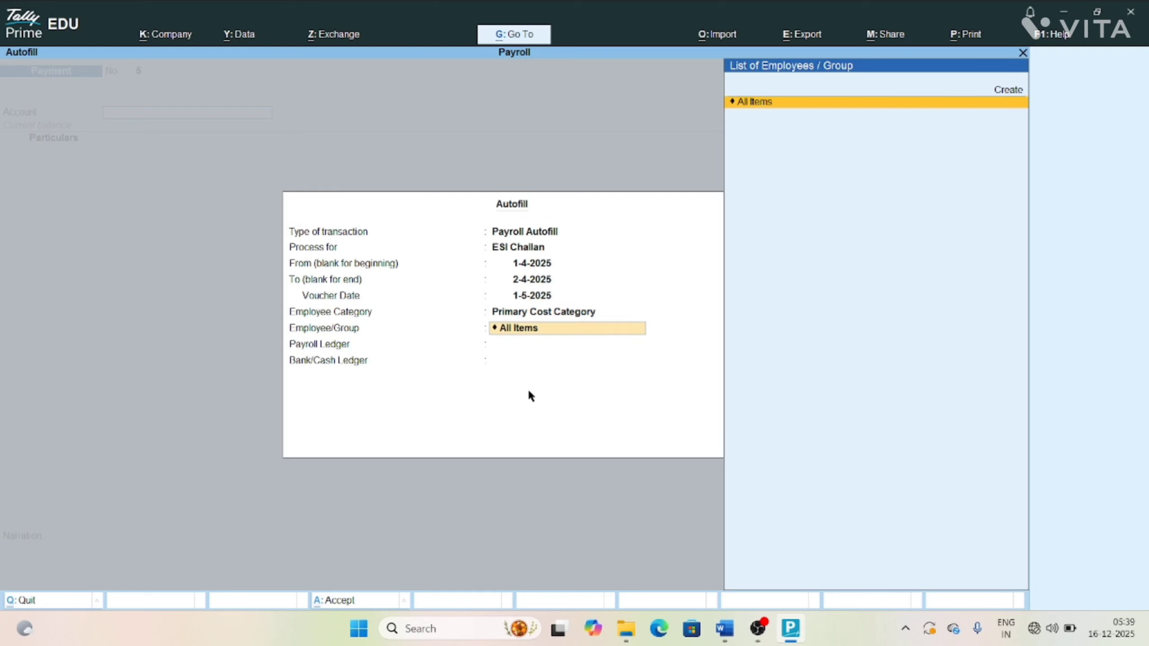
{"action": "key", "text": "BackSpace"}
{"action": "key", "text": "Up"}
{"action": "key", "text": "Up"}
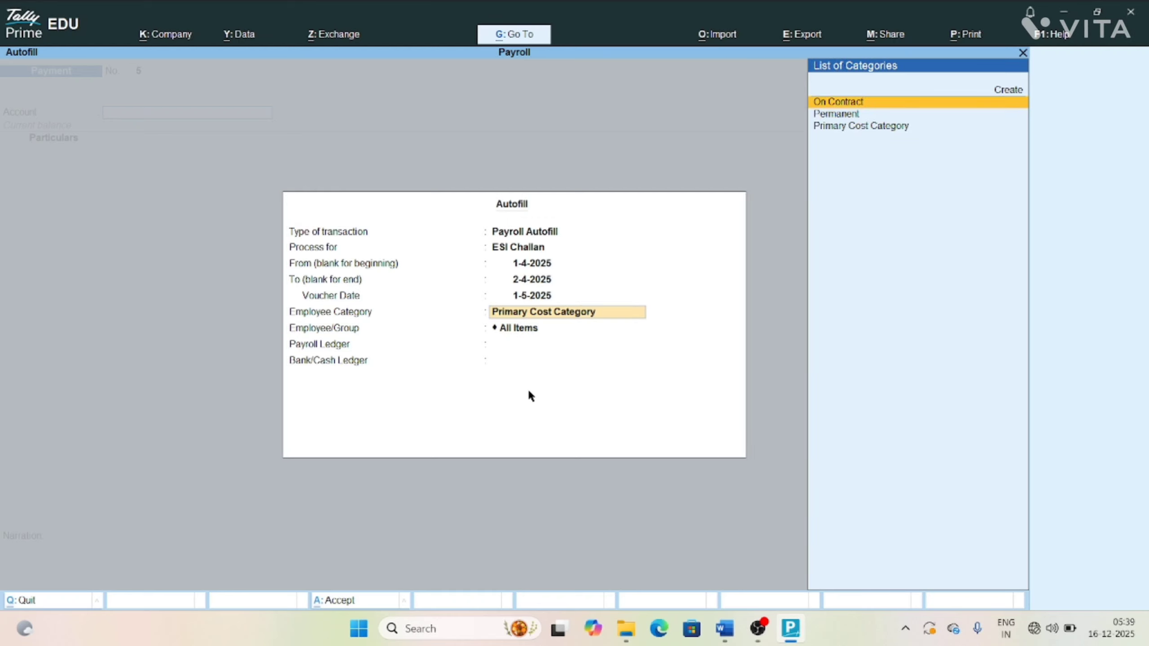
{"action": "key", "text": "Return"}
{"action": "key", "text": "Return"}
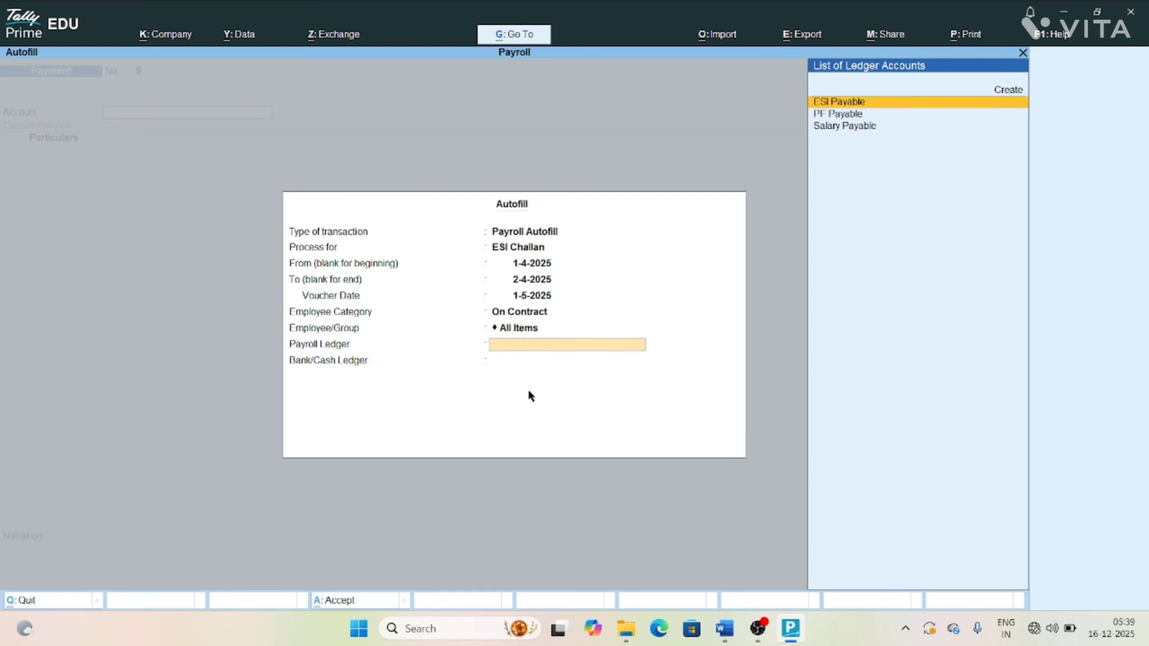
{"action": "key", "text": "Down"}
{"action": "key", "text": "Up"}
{"action": "key", "text": "Return"}
{"action": "key", "text": "Down"}
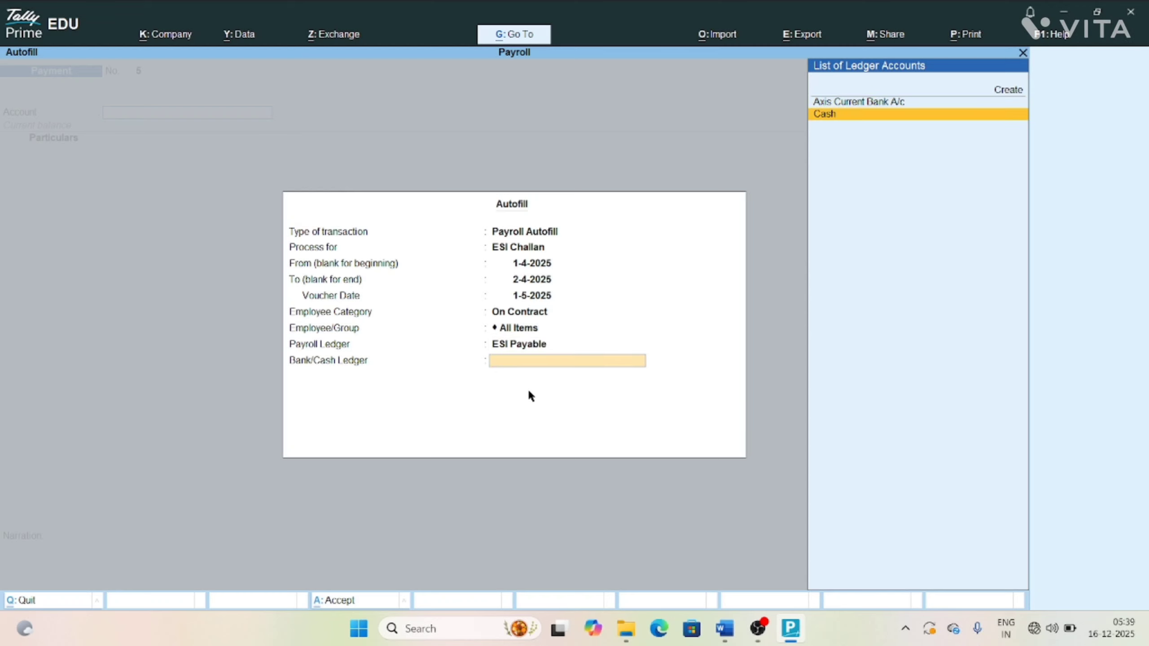
{"action": "key", "text": "Return"}
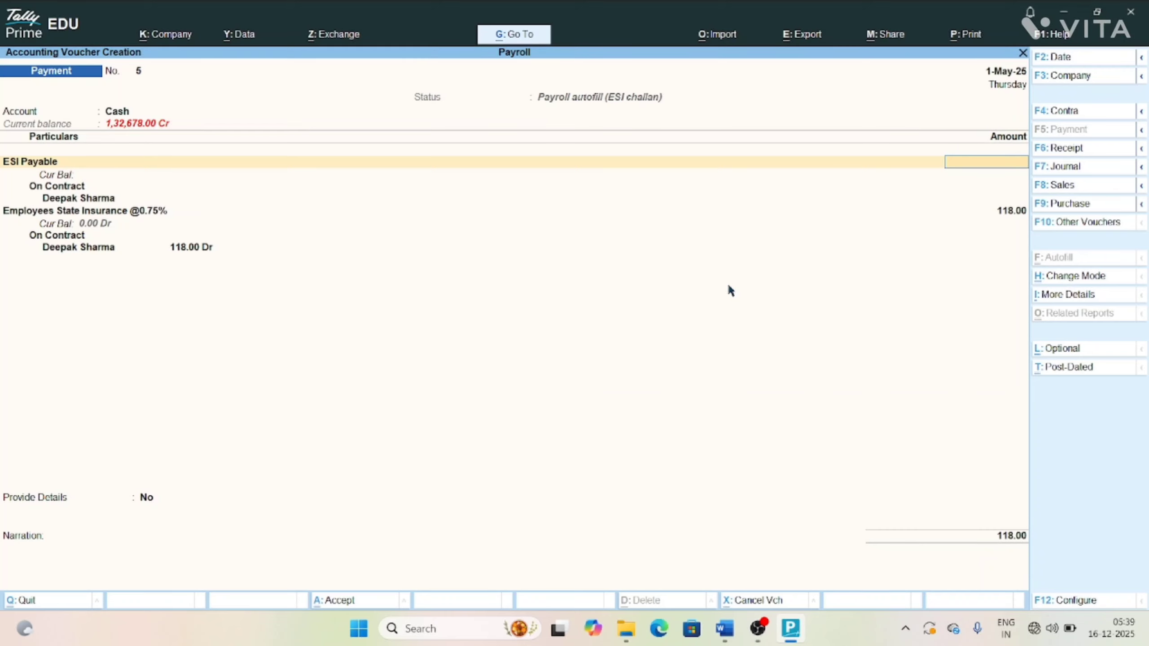
- Open a print preview of the ESI challan for the current payment voucher
{"action": "key", "text": "alt+p"}
{"action": "key", "text": "Return"}
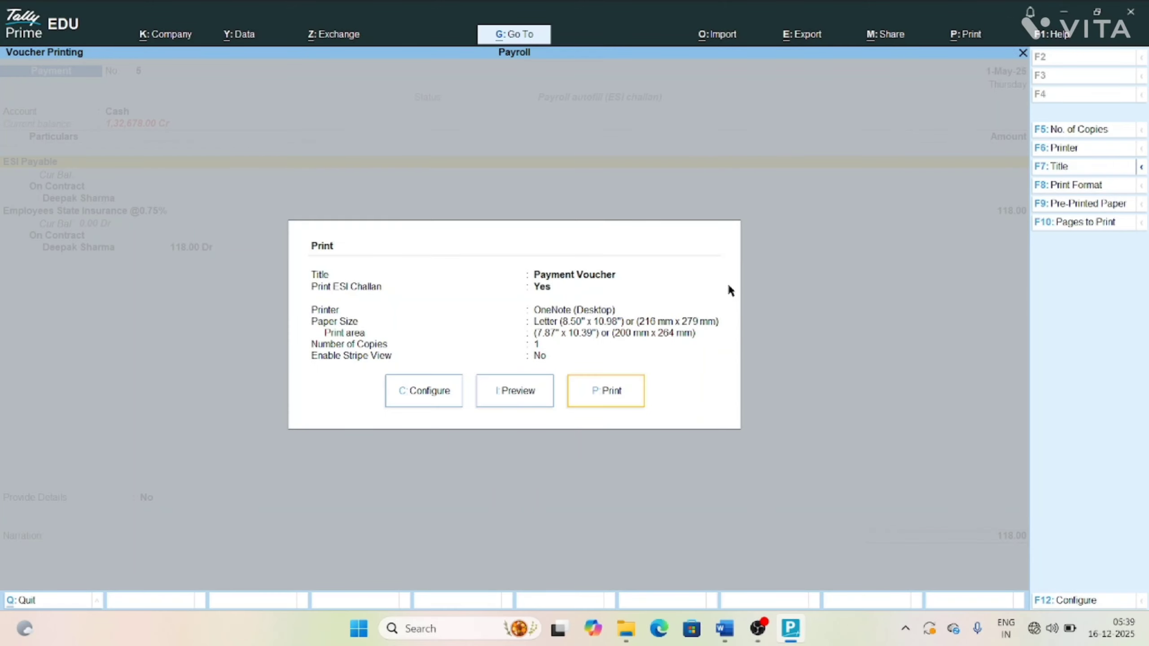
{"action": "key", "text": "Left"}
{"action": "key", "text": "Return"}
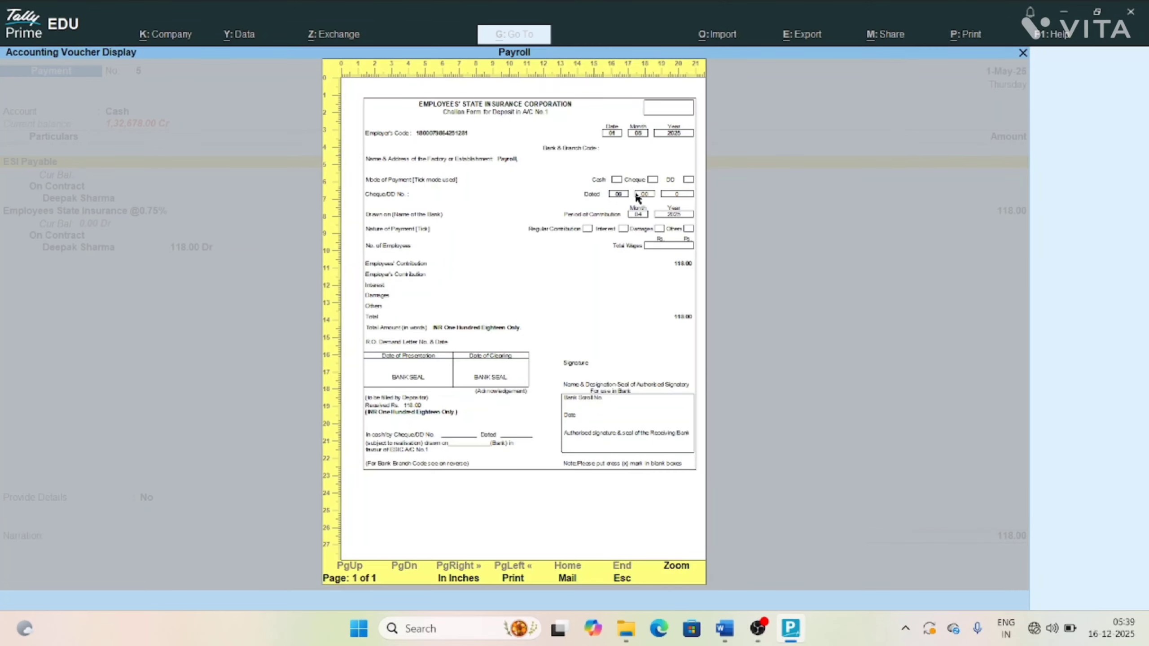
- Zoom in on the ESI challan preview, examine its contribution amounts and payment details, and close it
{"action": "key", "text": "alt+z"}
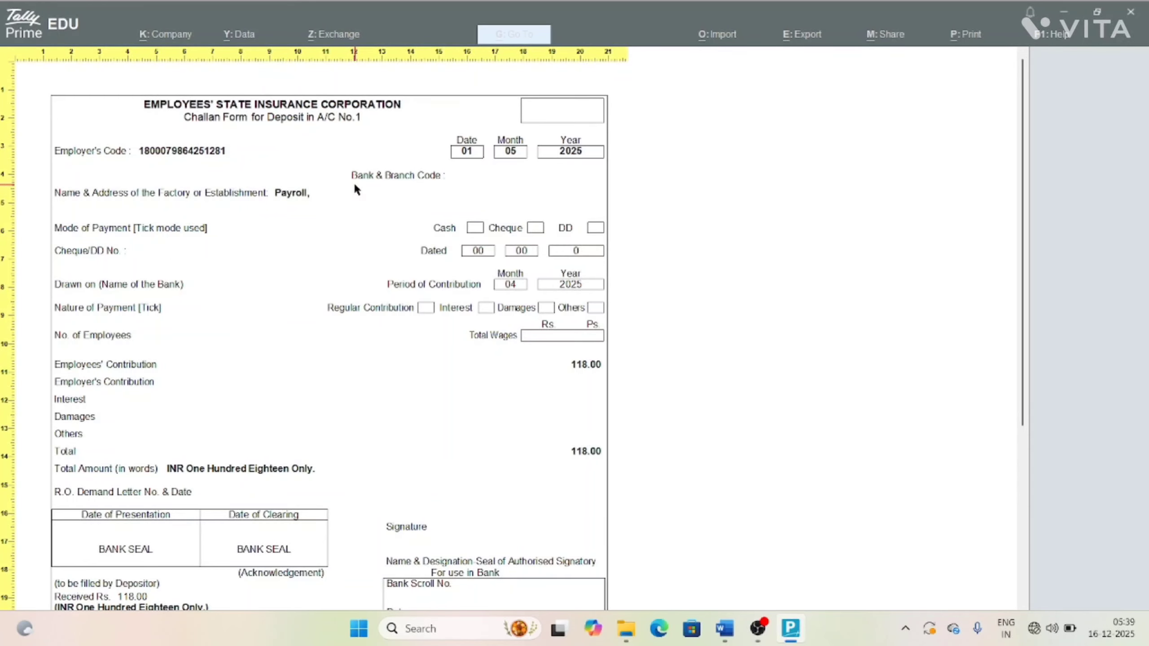
{"action": "scroll", "coordinate": [354, 185], "scroll_direction": "down", "scroll_amount": 2}
{"action": "scroll", "coordinate": [355, 185], "scroll_direction": "down", "scroll_amount": 5}
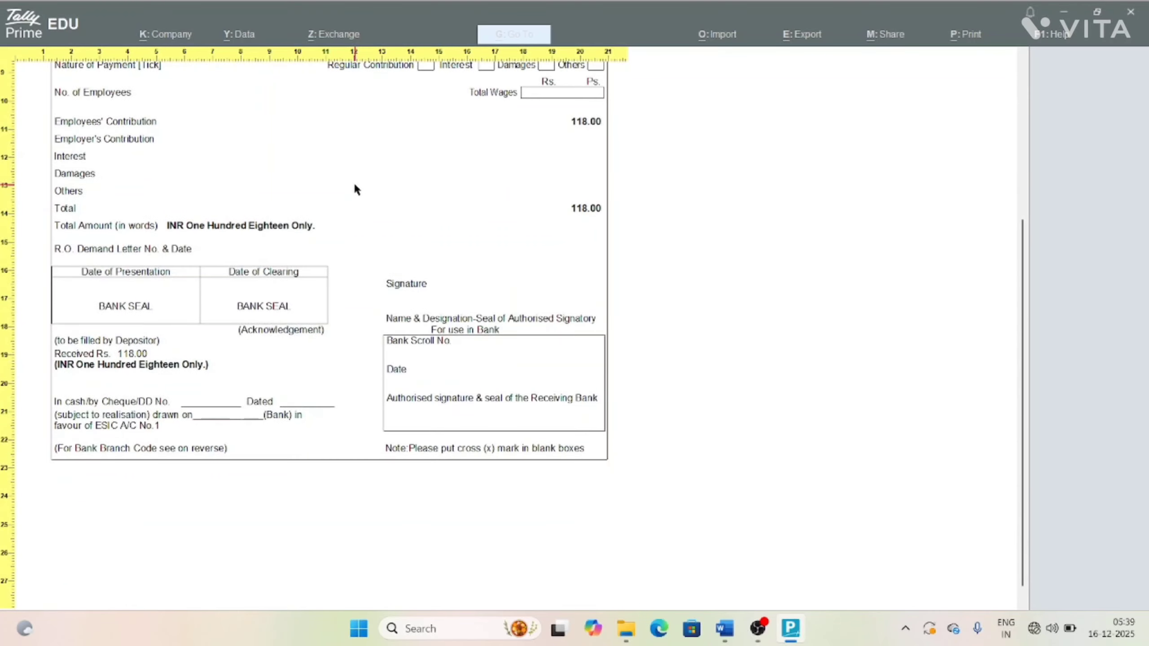
{"action": "scroll", "coordinate": [444, 298], "scroll_direction": "up", "scroll_amount": 7}
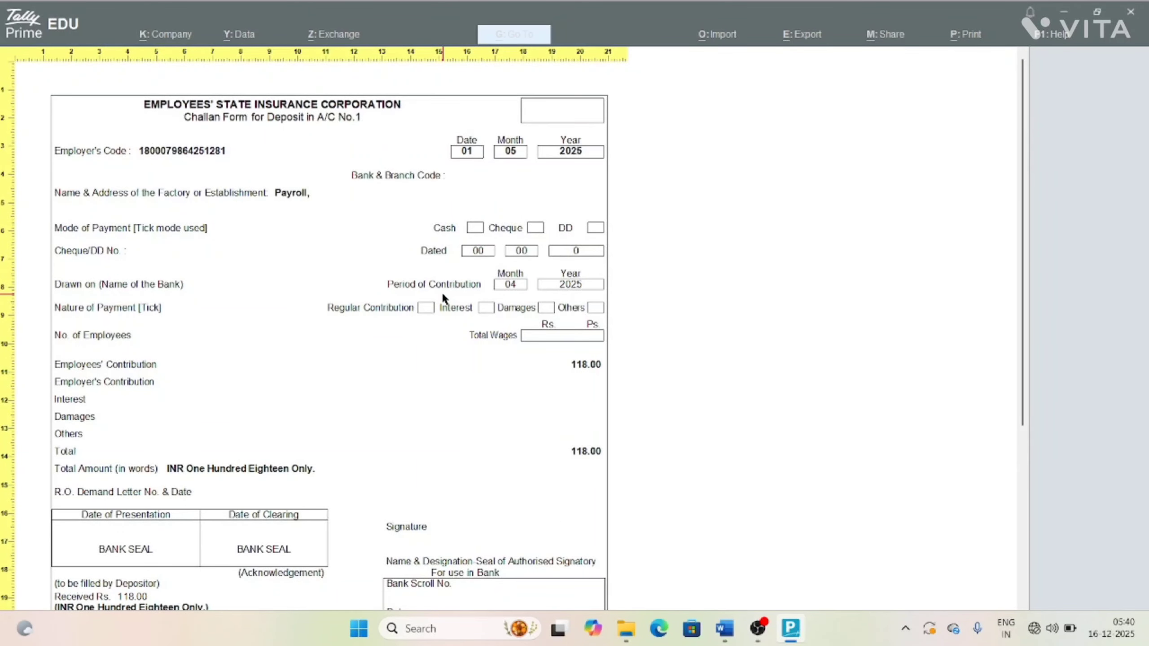
{"action": "key", "text": "Escape"}
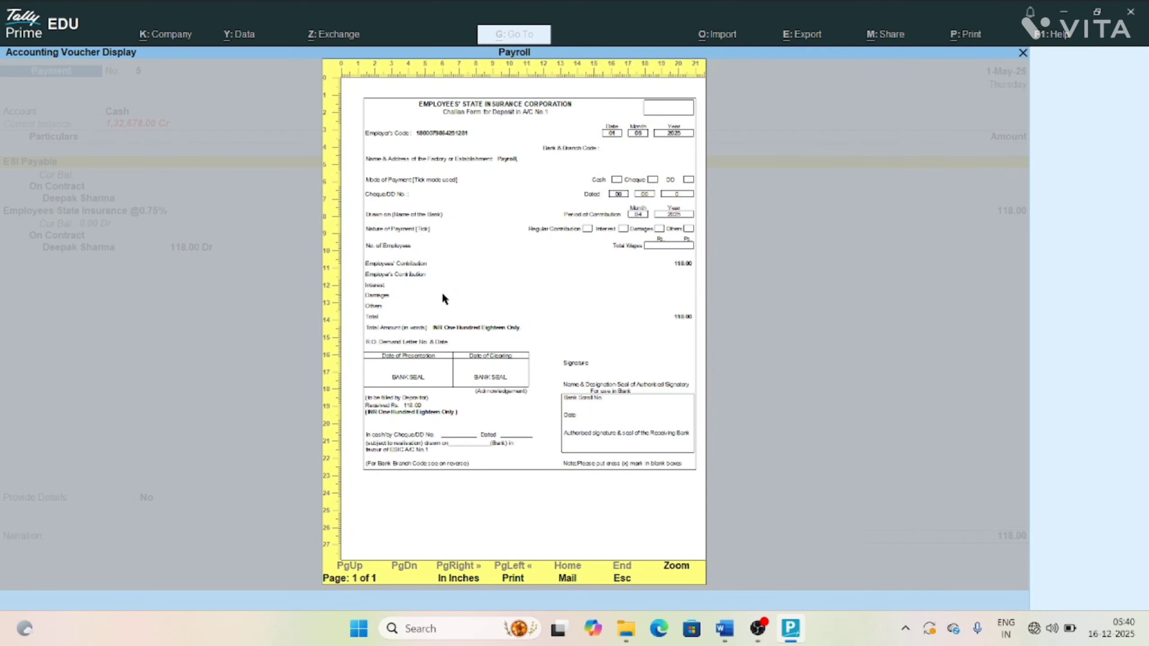
{"action": "key", "text": "m"}
{"action": "key", "text": "Escape"}
- Switch to the Payroll part 4 Word document to check the list of payment vouchers, and return to TallyPrime
{"action": "key", "text": "alt+Tab"}
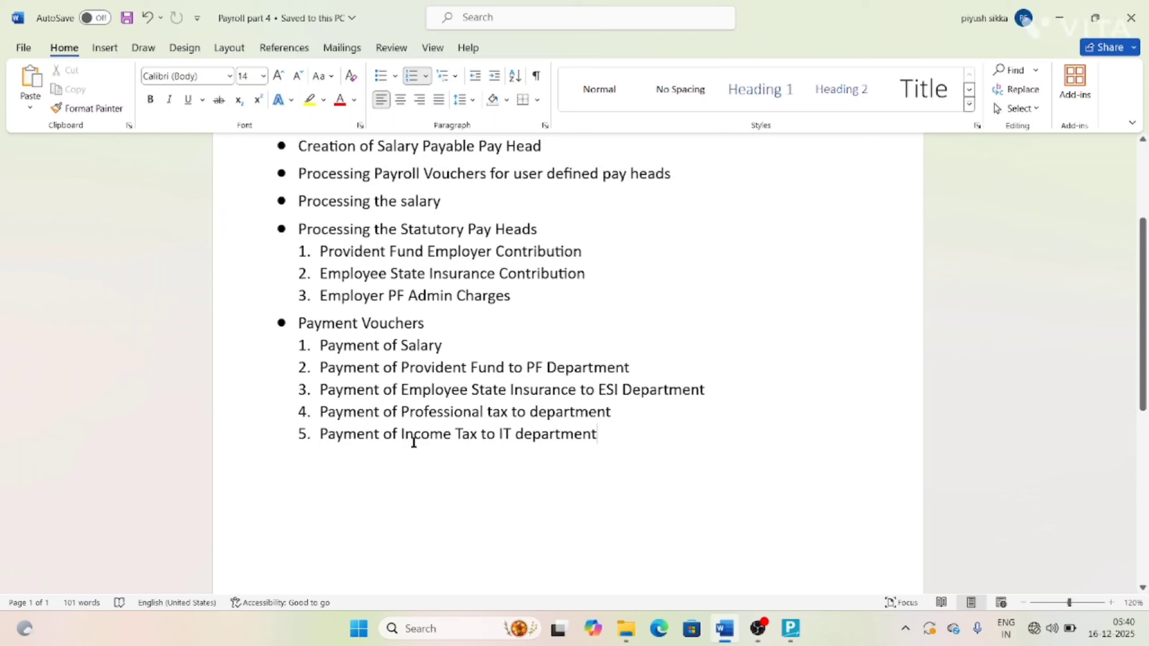
{"action": "mouse_move", "coordinate": [760, 632]}
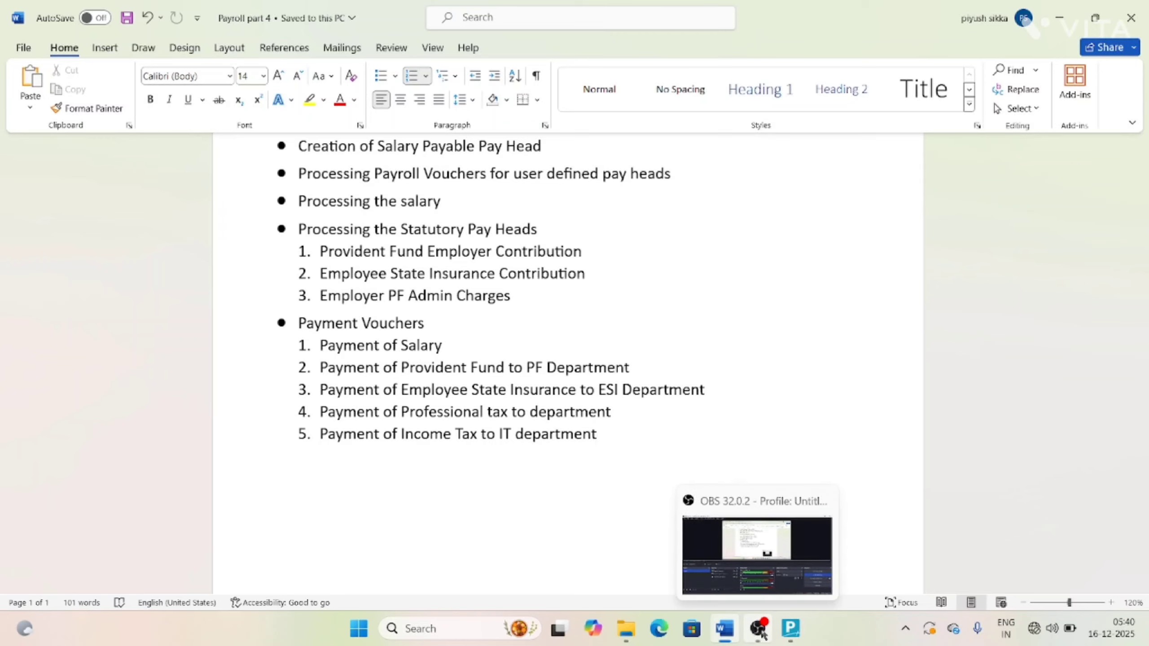
{"action": "left_click", "coordinate": [791, 629]}
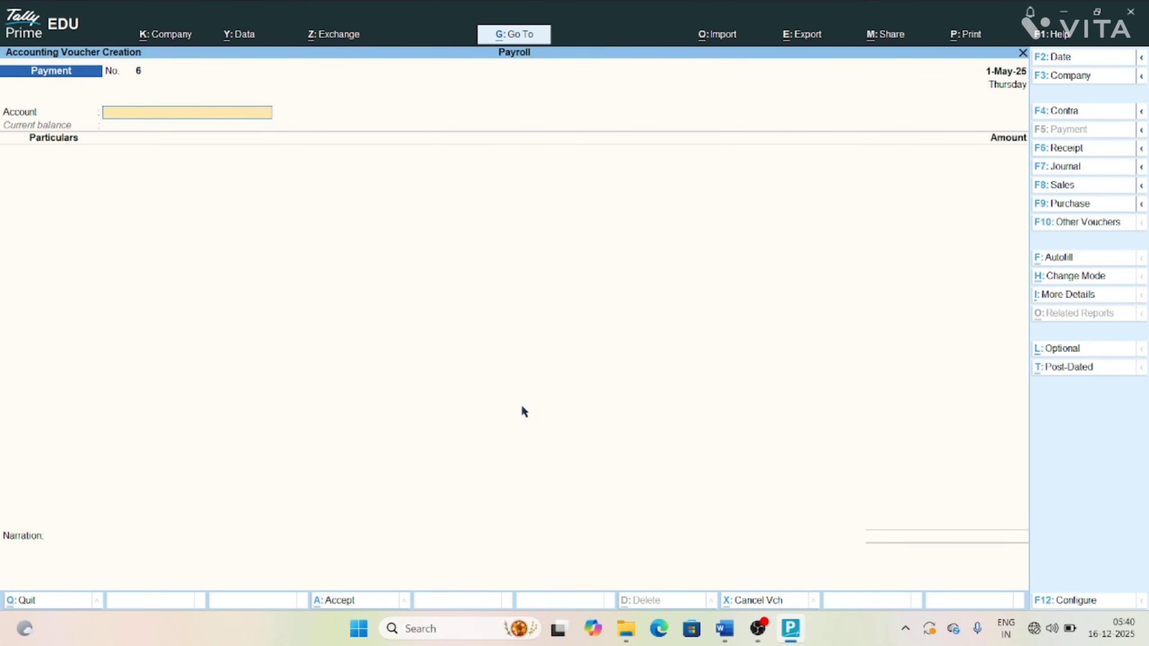
{"action": "key", "text": "F2"}
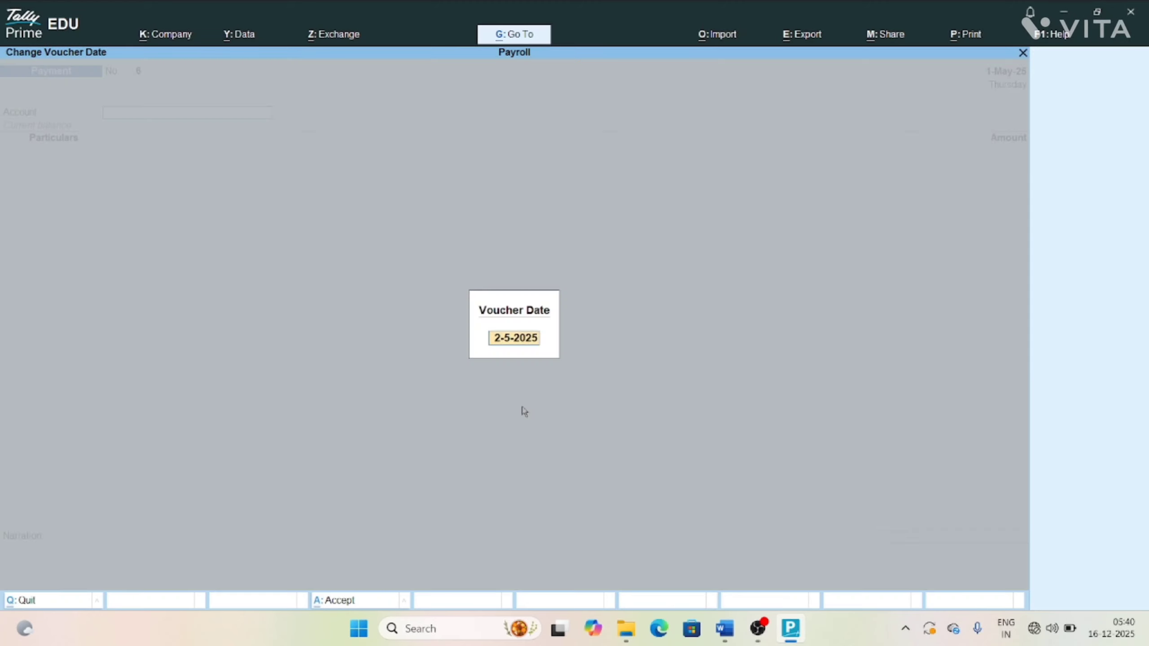
{"action": "key", "text": "BackSpace"}
{"action": "key", "text": "Escape"}
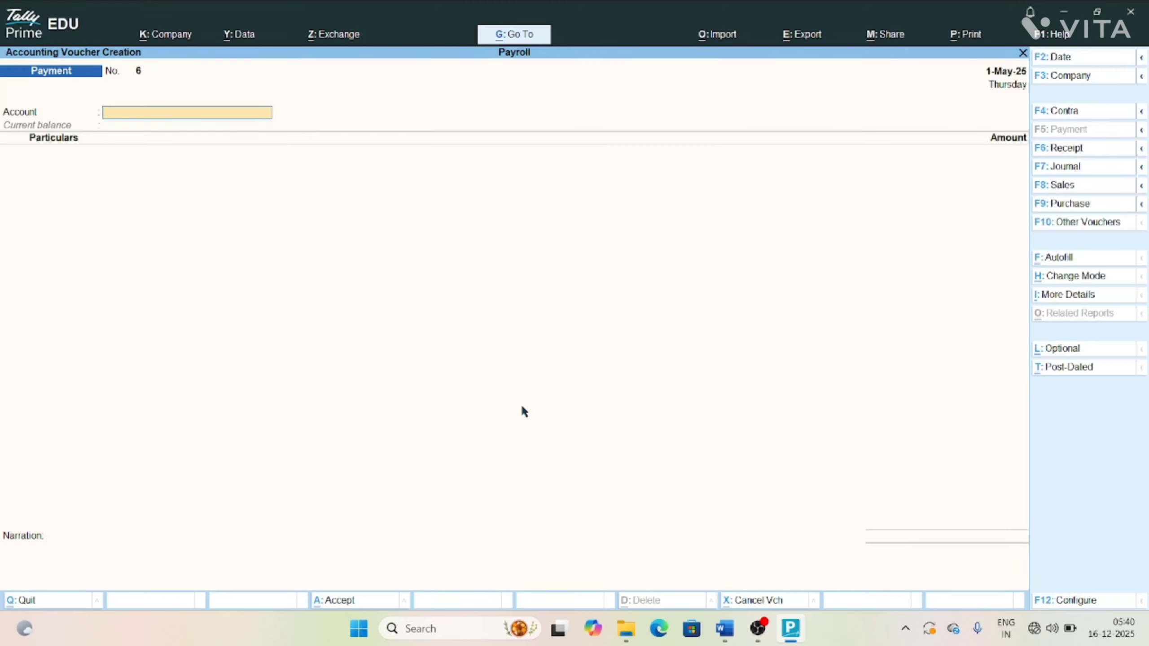
- Start a payroll autofill in the new payment voucher and choose Professional Tax Payment as the process
{"action": "key", "text": "ctrl+f"}
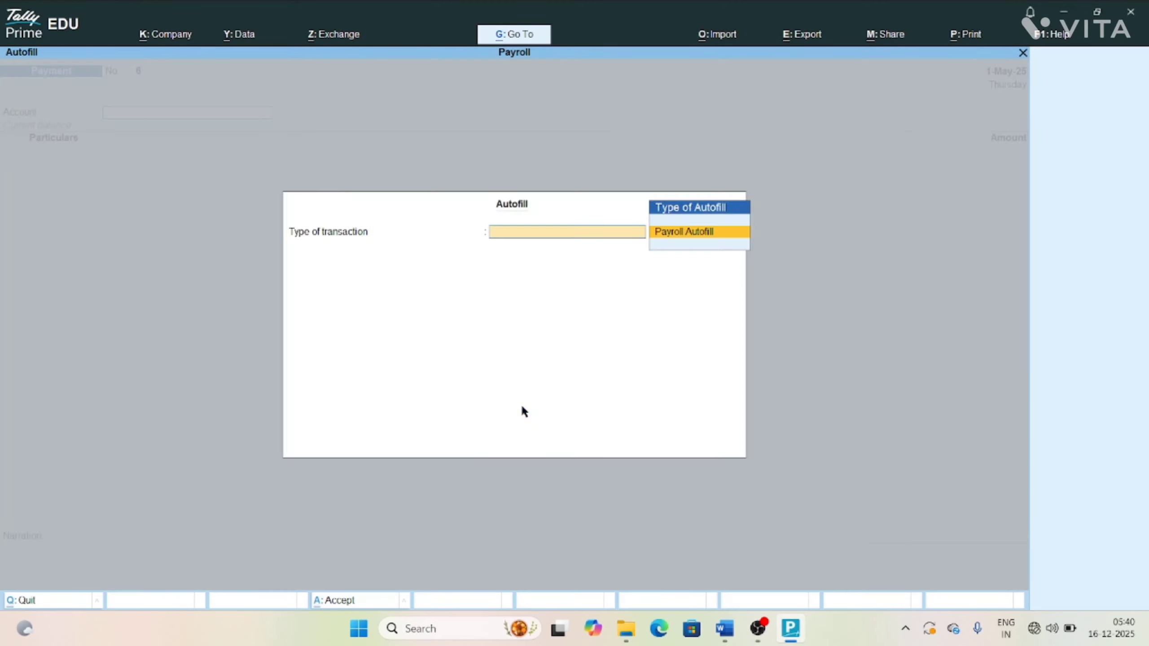
{"action": "key", "text": "Return"}
{"action": "key", "text": "Up"}
{"action": "key", "text": "Up"}
{"action": "key", "text": "Up"}
{"action": "key", "text": "Up"}
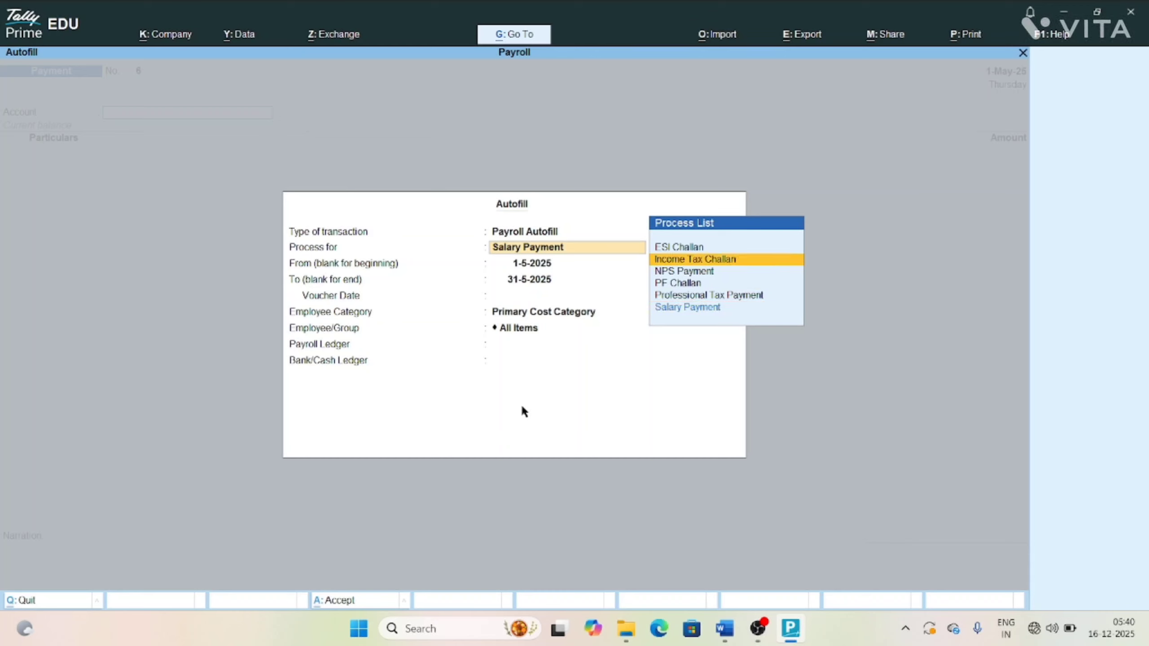
{"action": "key", "text": "Down"}
{"action": "key", "text": "Down"}
{"action": "key", "text": "Down"}
{"action": "key", "text": "Return"}
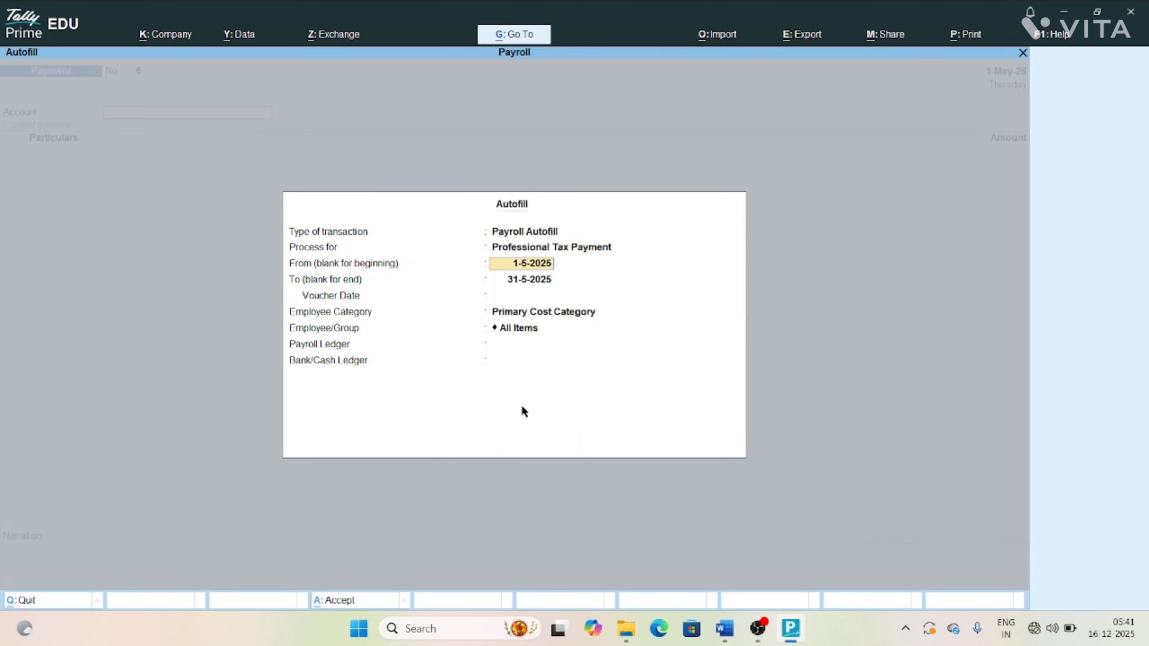
- Set the professional tax autofill period to 1-4-2025 through 2-4-2025 and the voucher date to 1-5-2025
{"action": "type", "text": "1-4"}
{"action": "key", "text": "Return"}
{"action": "type", "text": "2-4"}
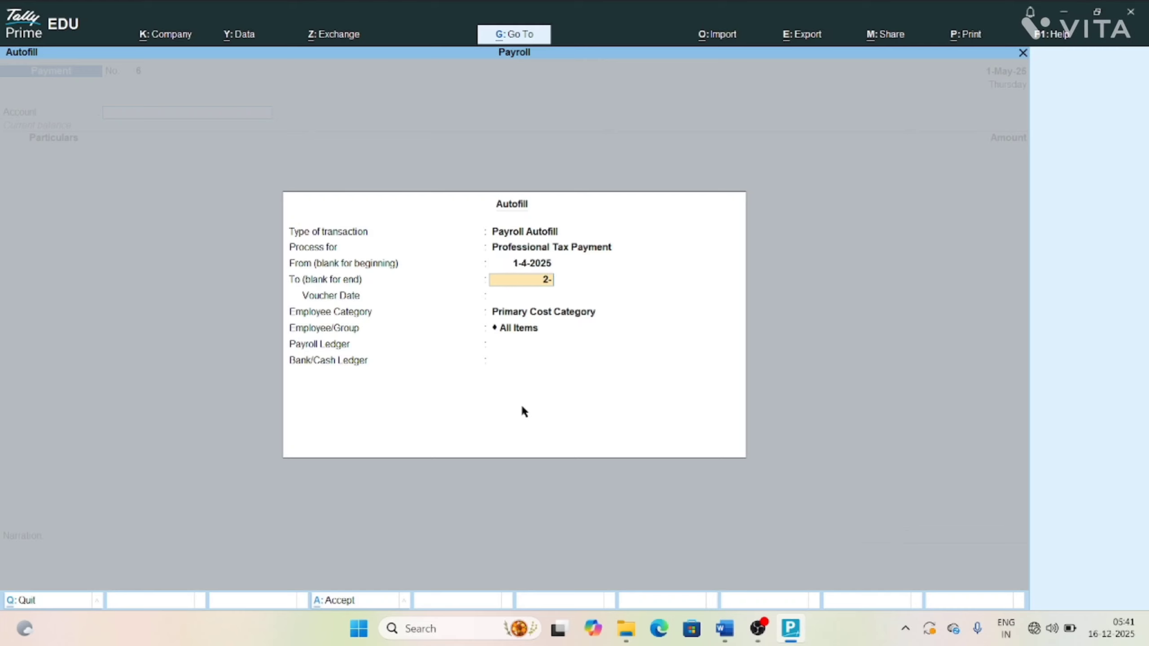
{"action": "key", "text": "Return"}
{"action": "type", "text": "1-5"}
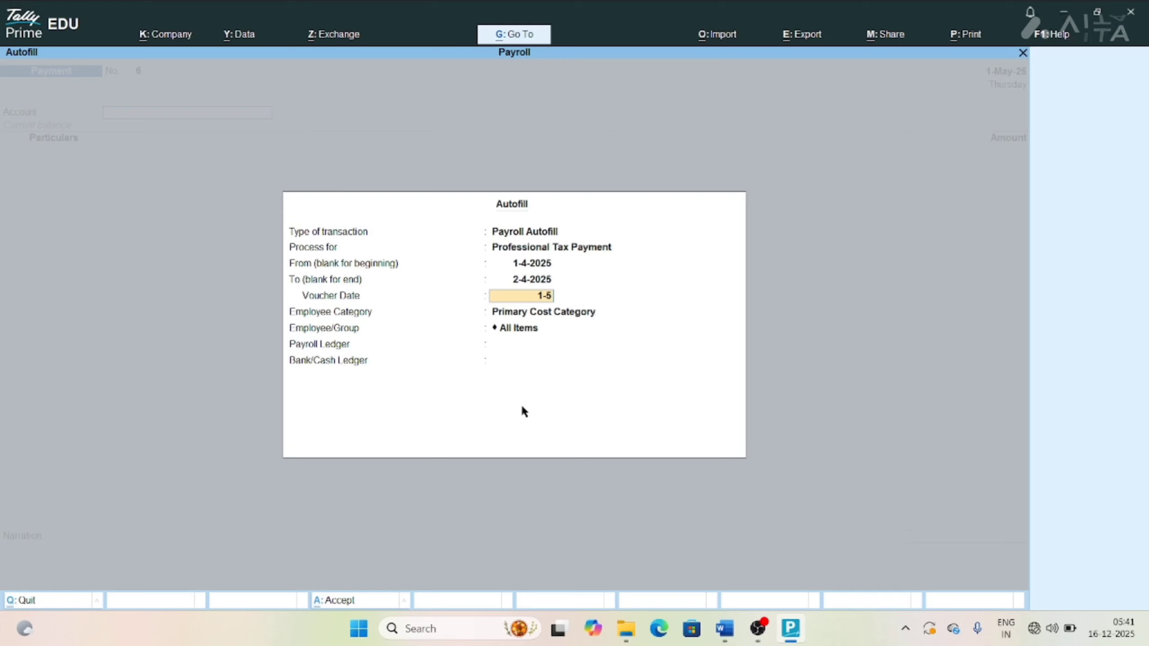
{"action": "key", "text": "Return"}
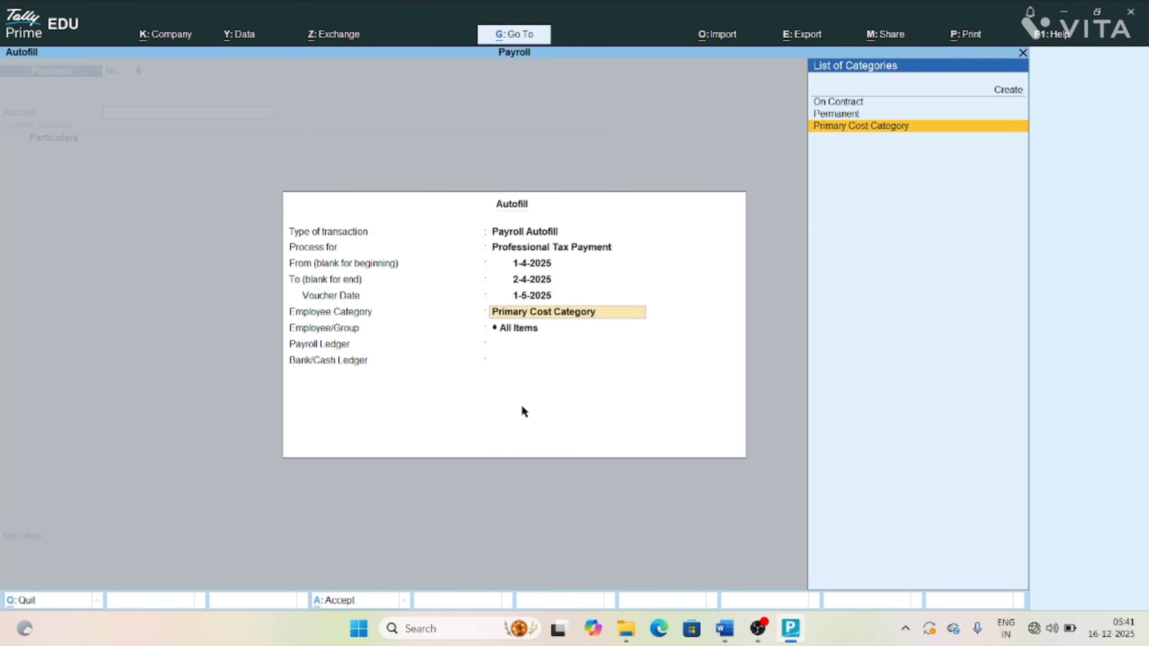
- Fill the payment for all Permanent employees with the Professional Tax and Cash ledgers, and save the voucher
{"action": "key", "text": "Up"}
{"action": "key", "text": "Return"}
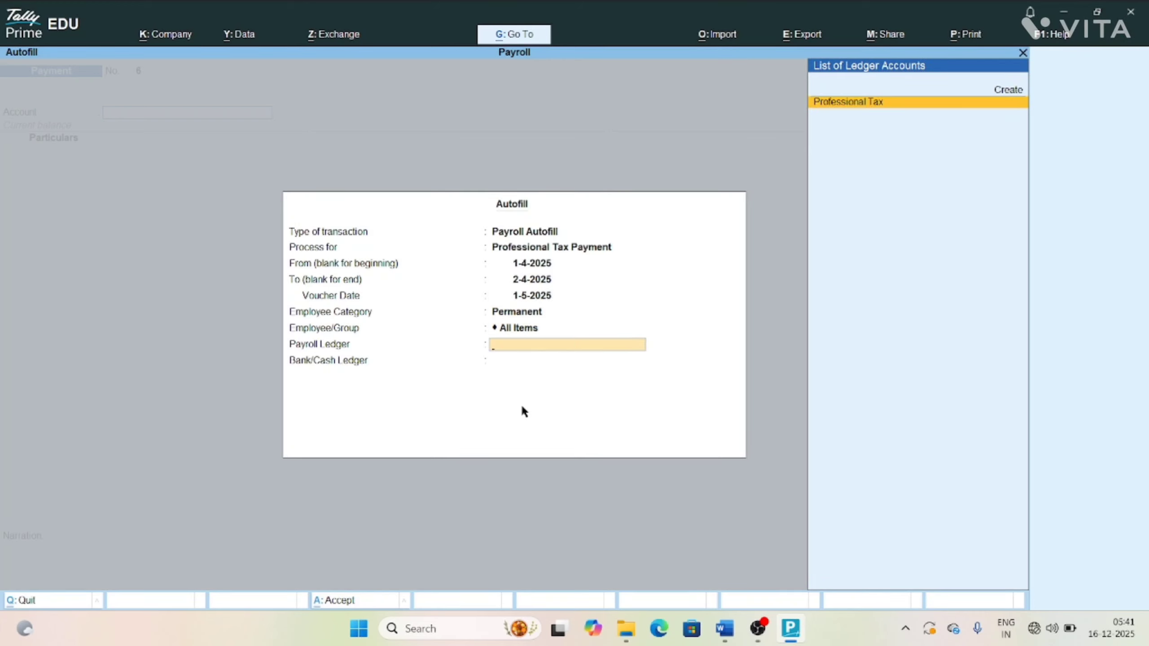
{"action": "key", "text": "Return"}
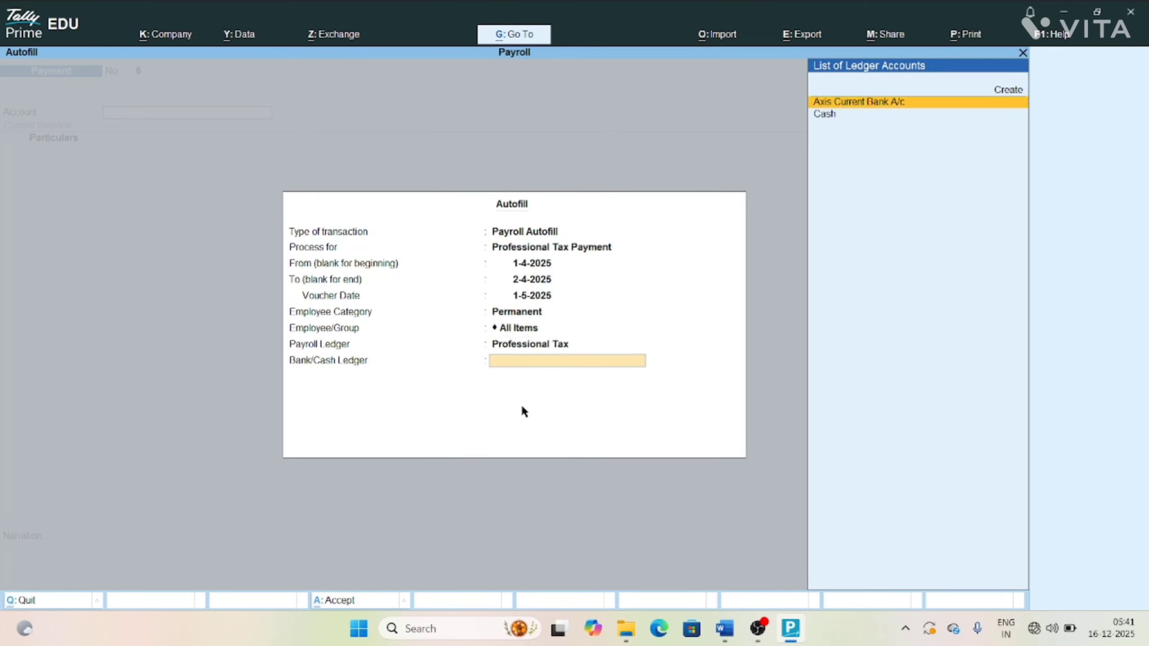
{"action": "key", "text": "Down"}
{"action": "key", "text": "Return"}
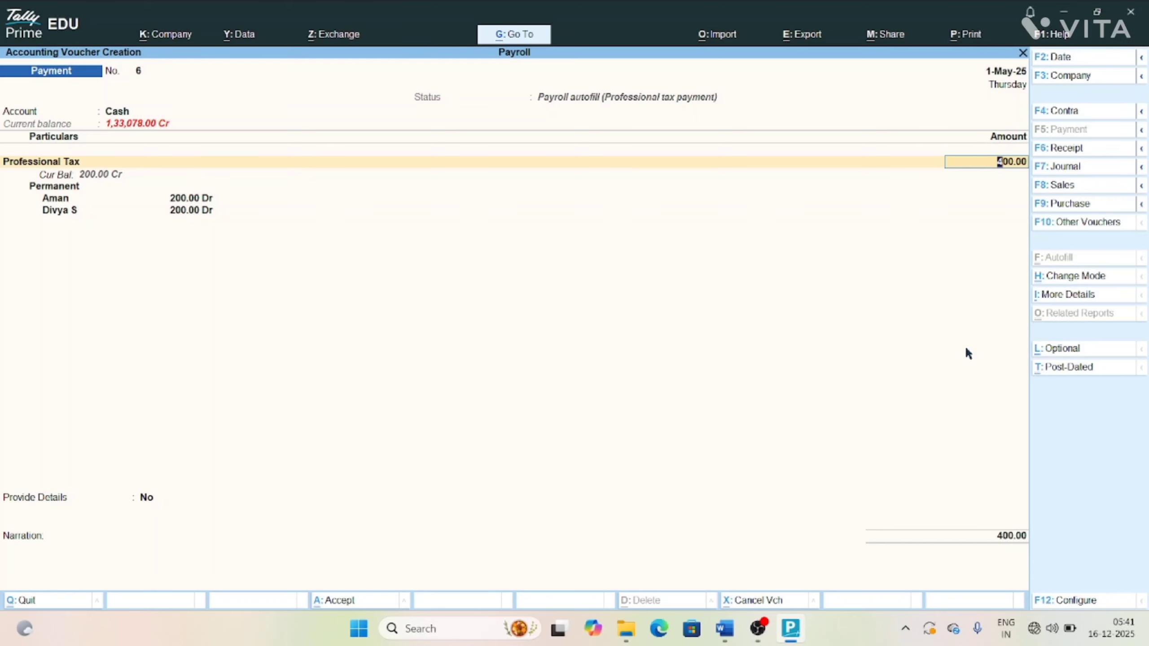
{"action": "key", "text": "ctrl+a"}
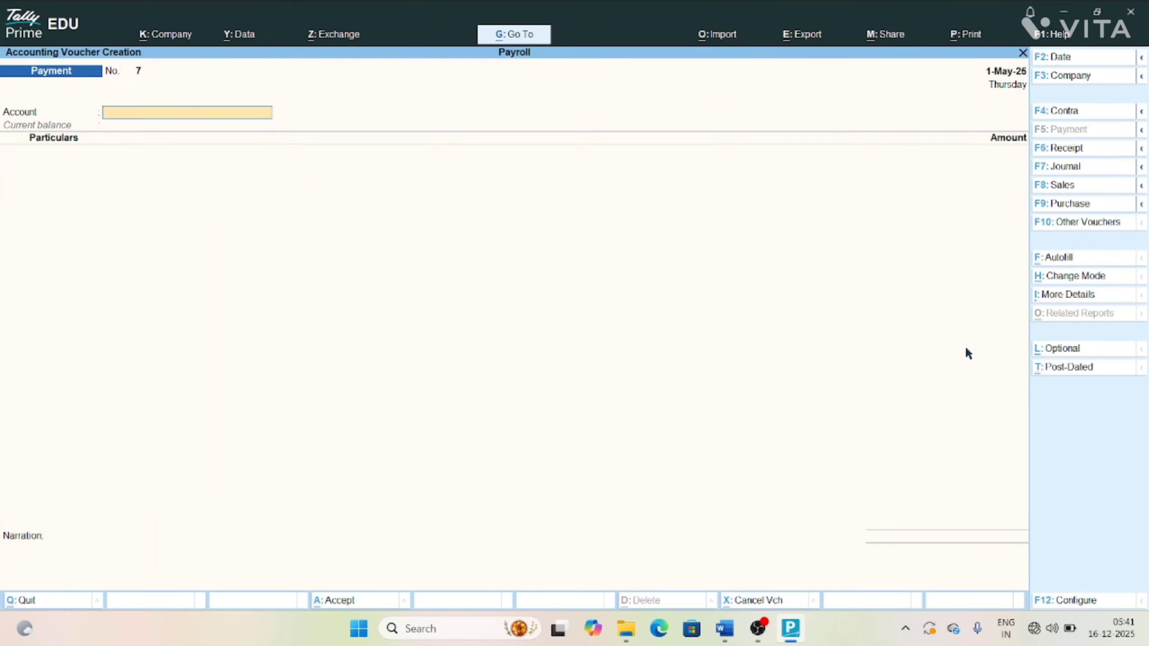
- Start a payroll autofill in the new payment voucher and choose Income Tax Challan as the process
{"action": "key", "text": "Escape"}
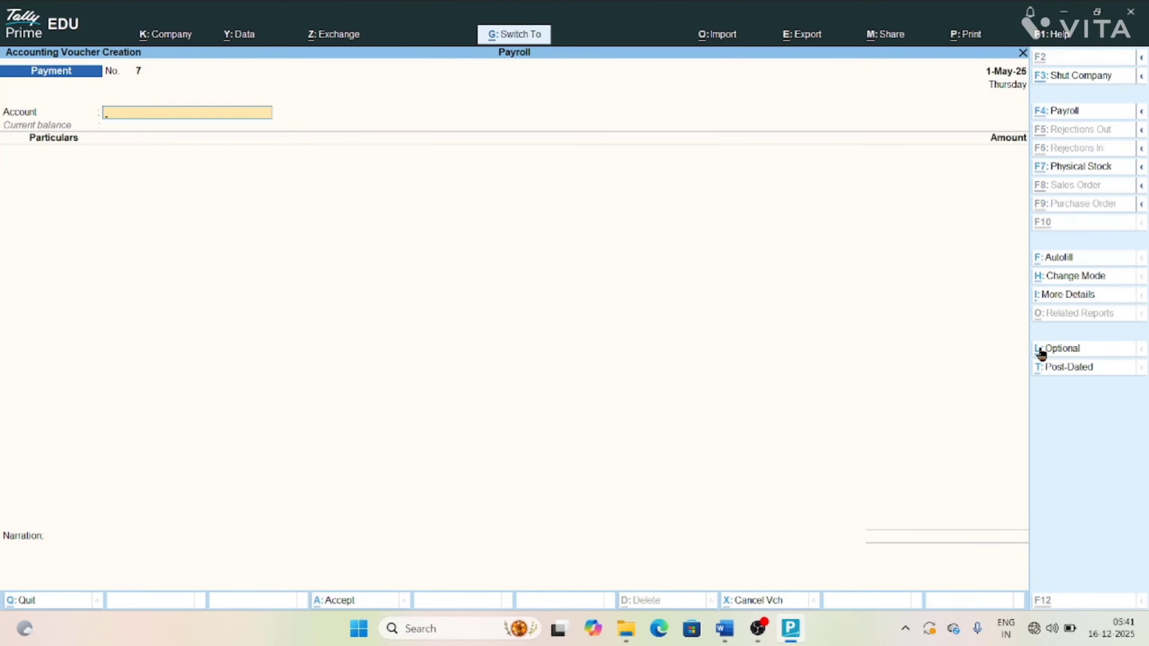
{"action": "key", "text": "ctrl+f"}
{"action": "key", "text": "Return"}
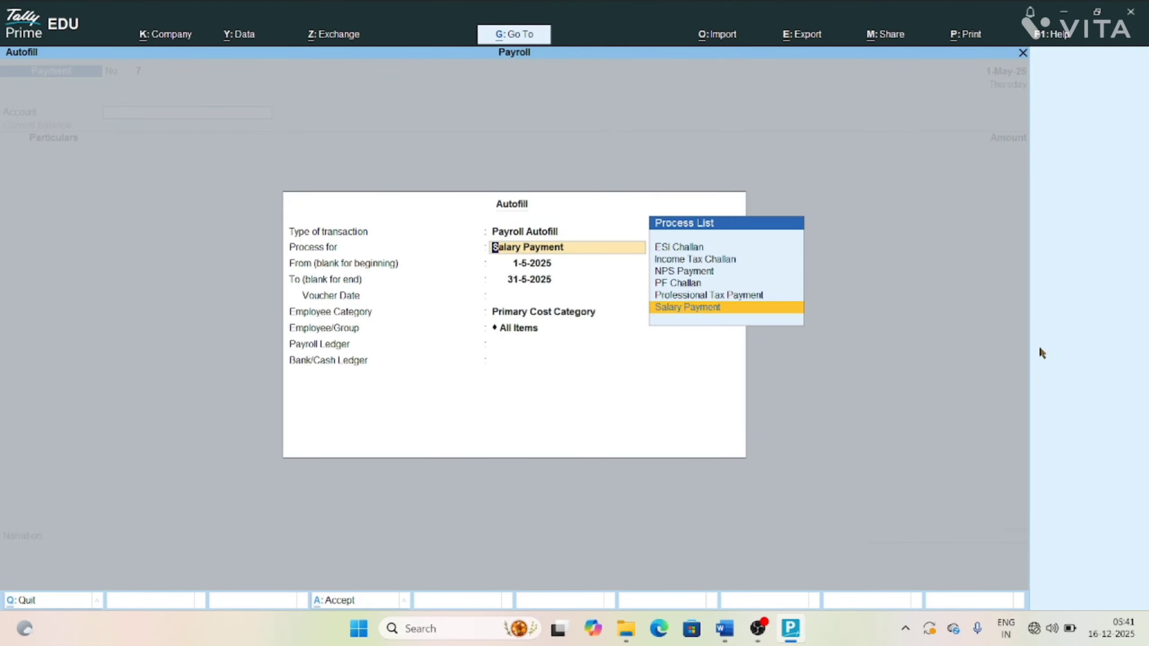
{"action": "key", "text": "Up"}
{"action": "key", "text": "Up"}
{"action": "key", "text": "Up"}
{"action": "key", "text": "Up"}
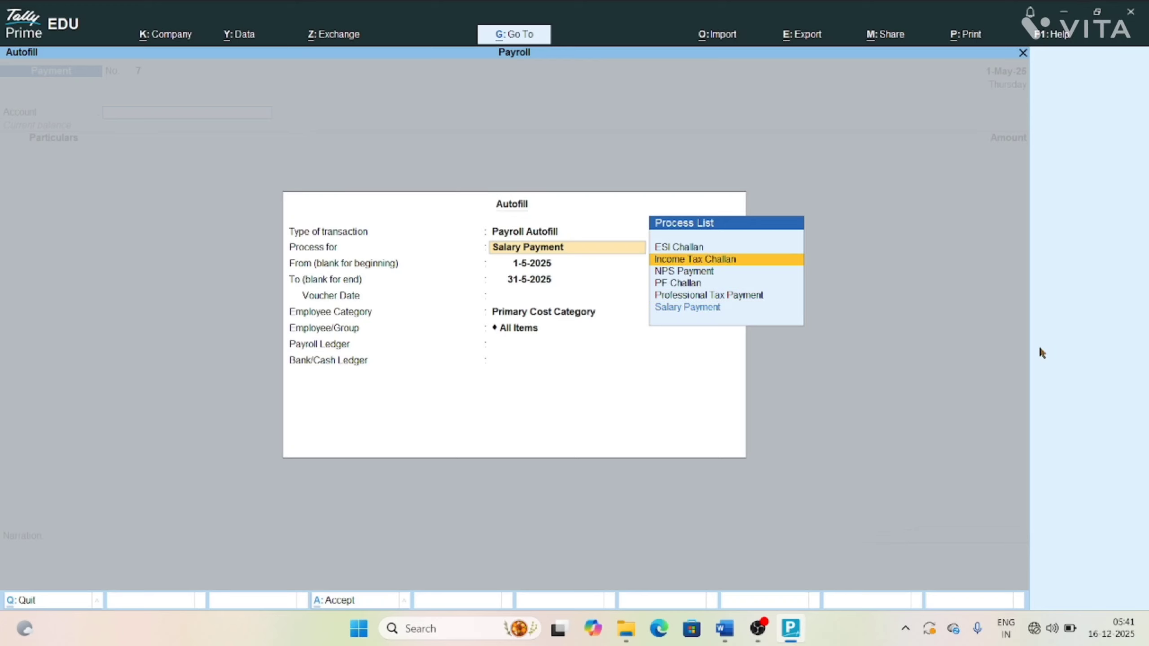
{"action": "key", "text": "Return"}
- Set the income tax autofill period to 1-4-2025 through 2-4-2025 and the voucher date to 1-5-2025
{"action": "type", "text": "1-4"}
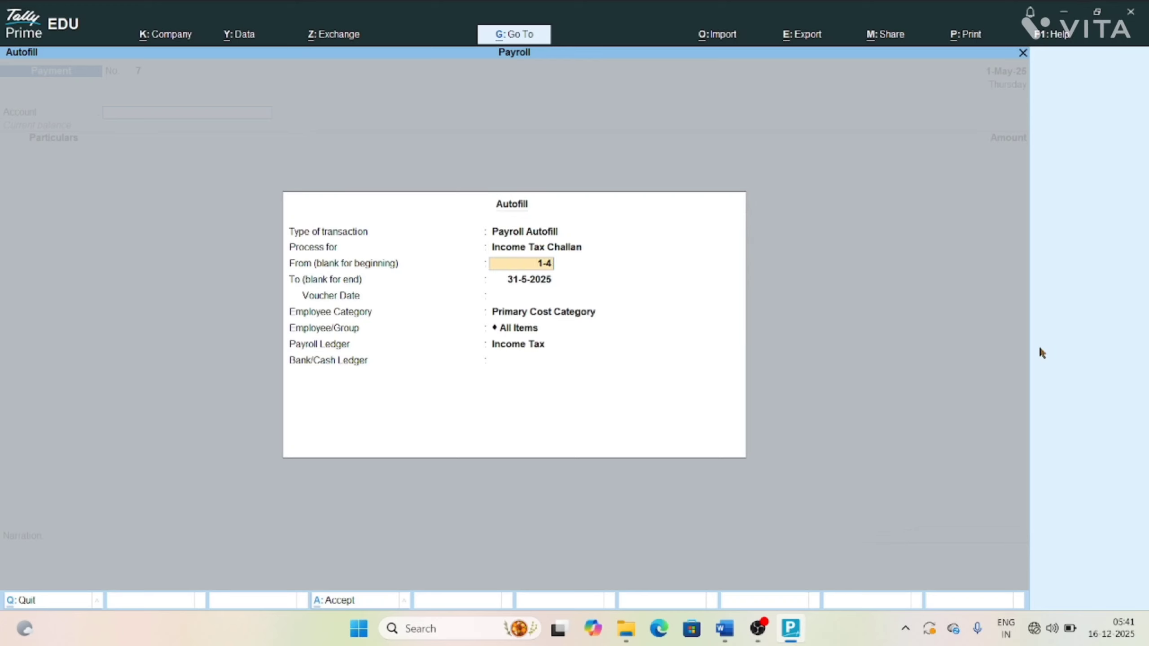
{"action": "key", "text": "Return"}
{"action": "type", "text": "2-4"}
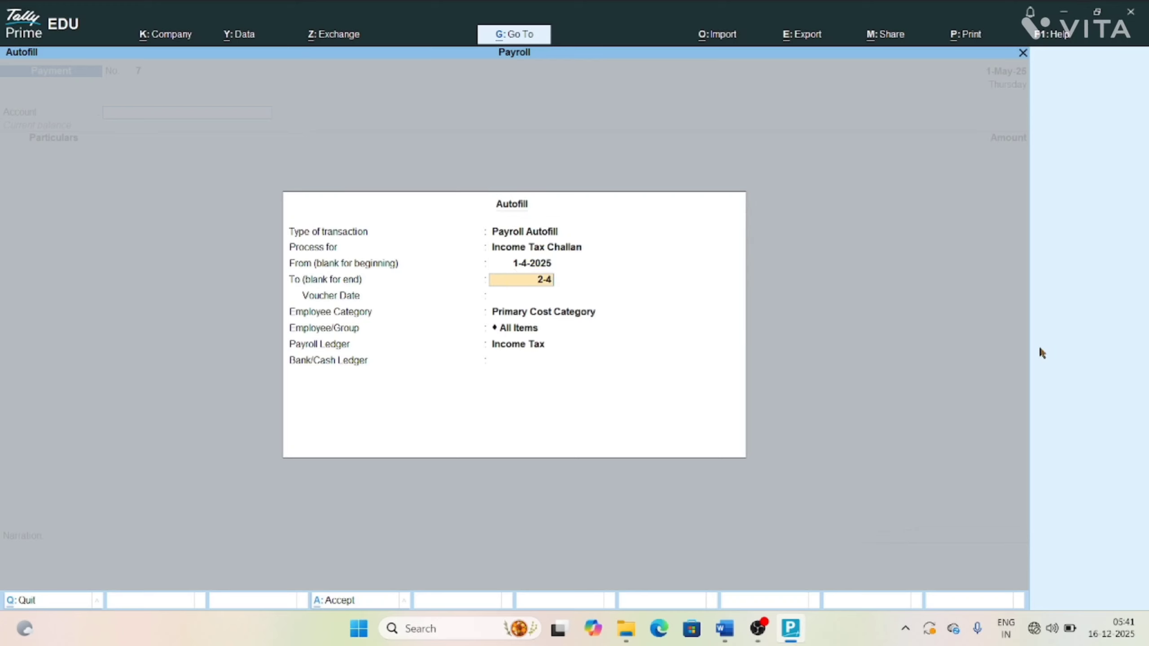
{"action": "key", "text": "Return"}
{"action": "type", "text": "1-5"}
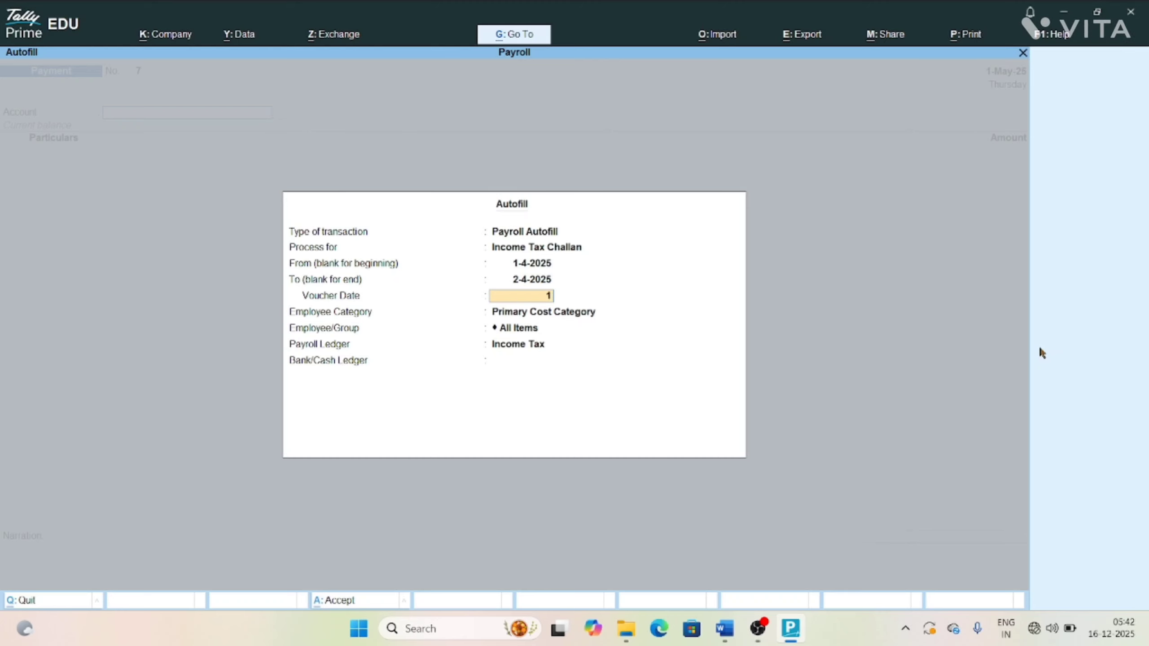
{"action": "key", "text": "Return"}
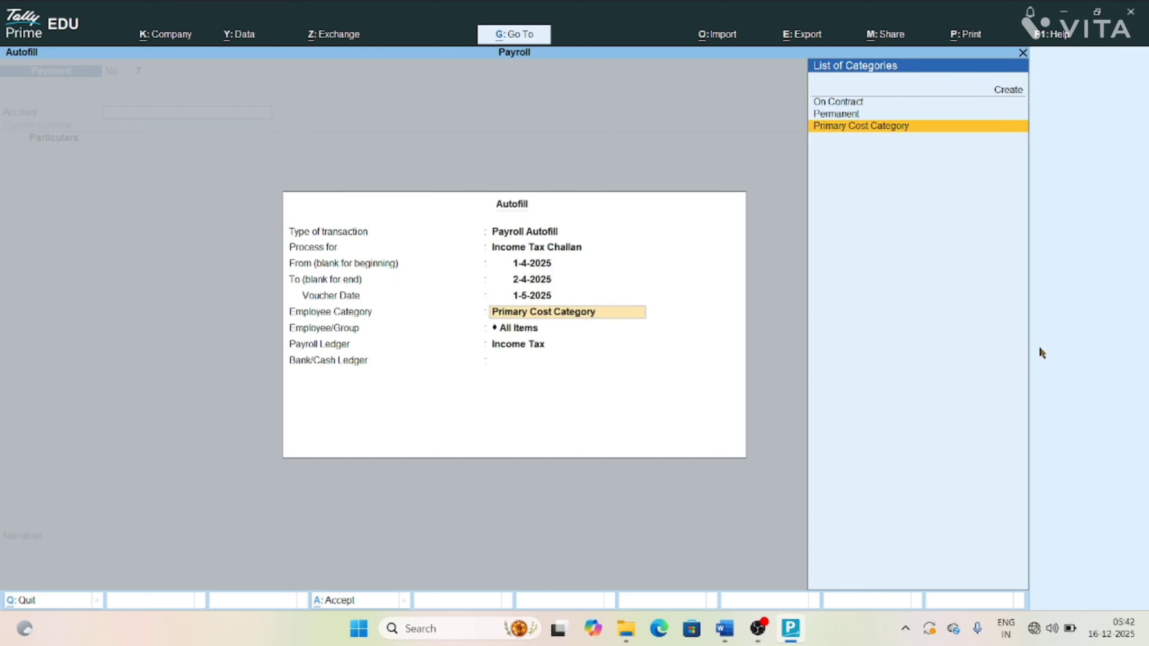
- Fill the payment for all Permanent employees with the Income Tax and Cash ledgers, and accept the filled amount
{"action": "key", "text": "Up"}
{"action": "key", "text": "Return"}
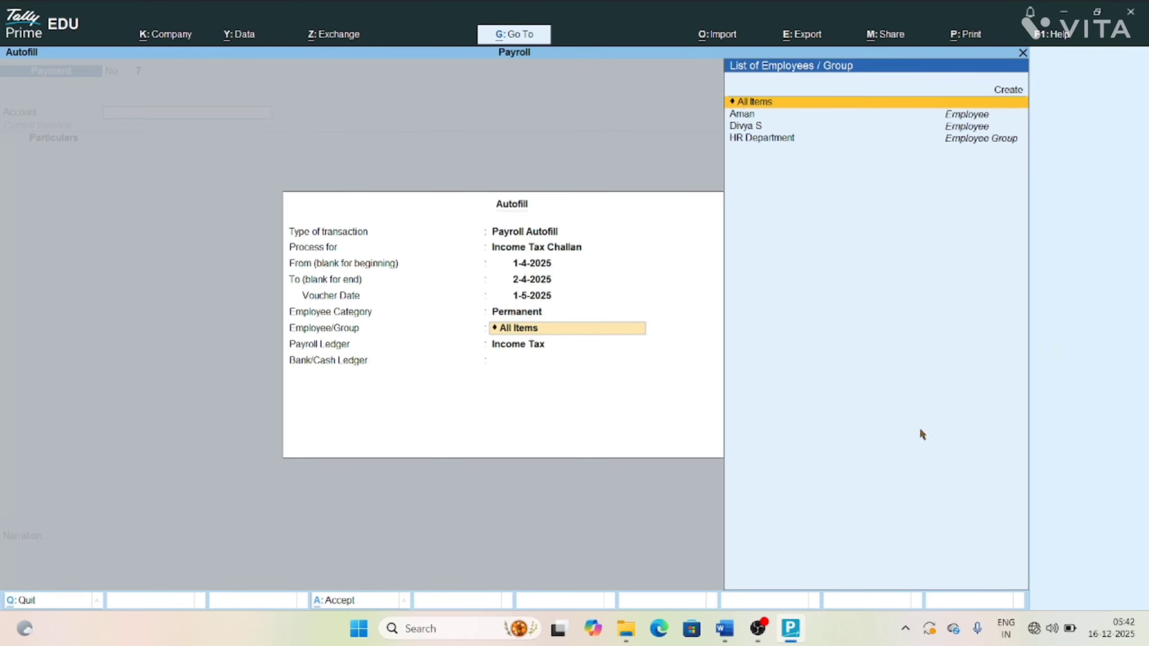
{"action": "key", "text": "Return"}
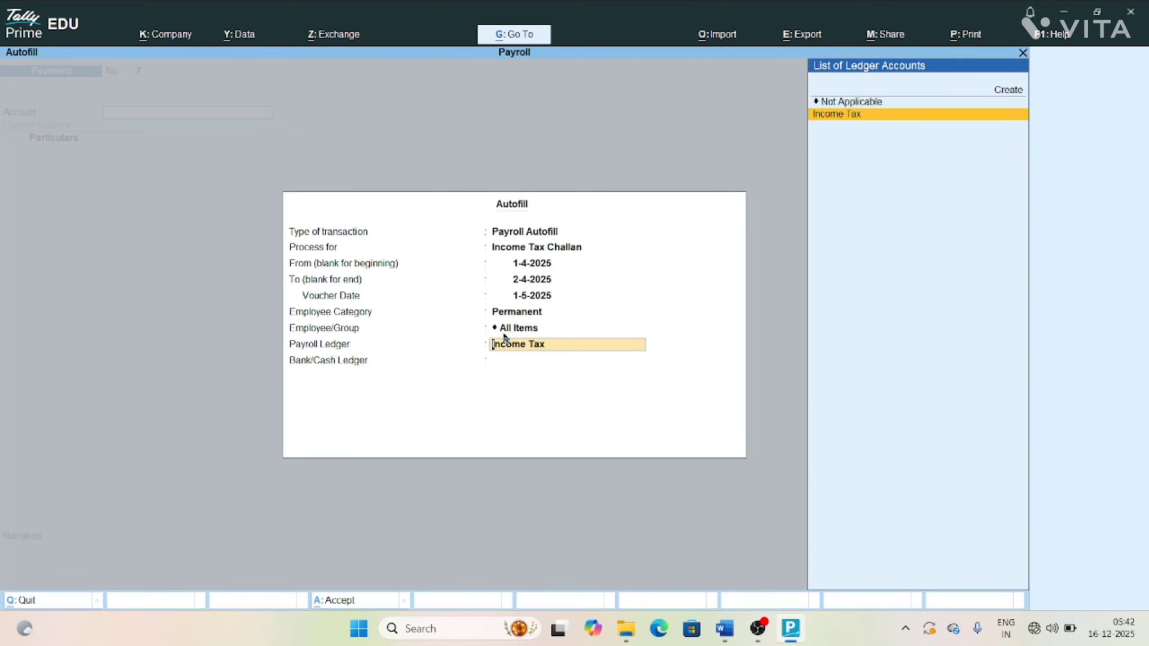
{"action": "key", "text": "Return"}
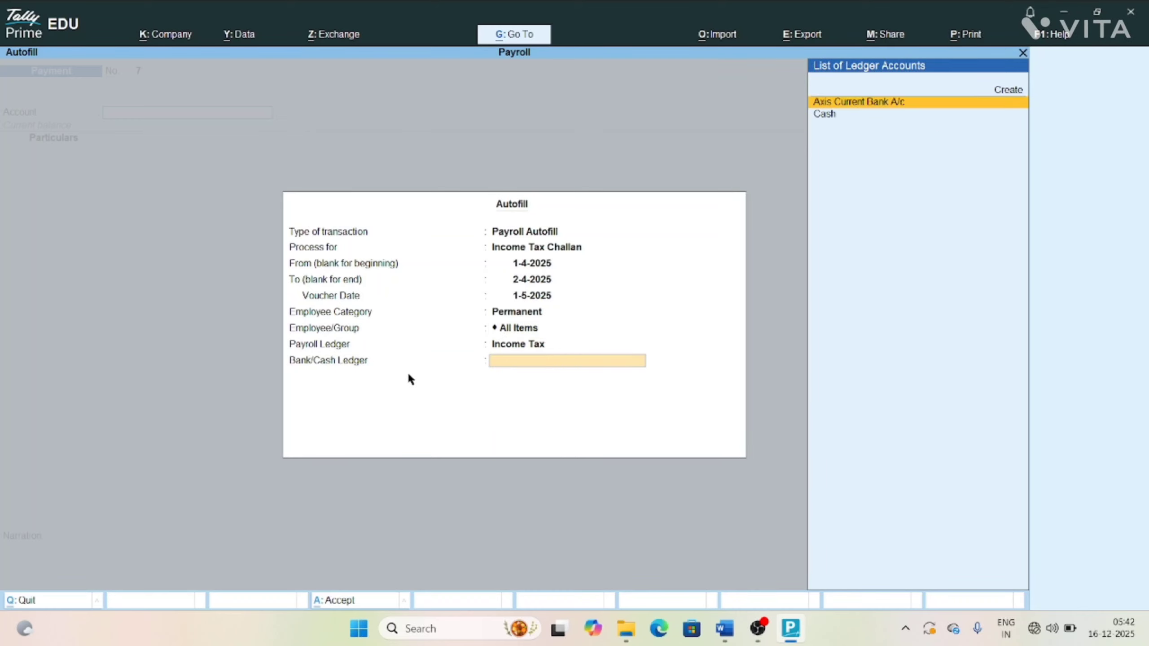
{"action": "key", "text": "Down"}
{"action": "key", "text": "Return"}
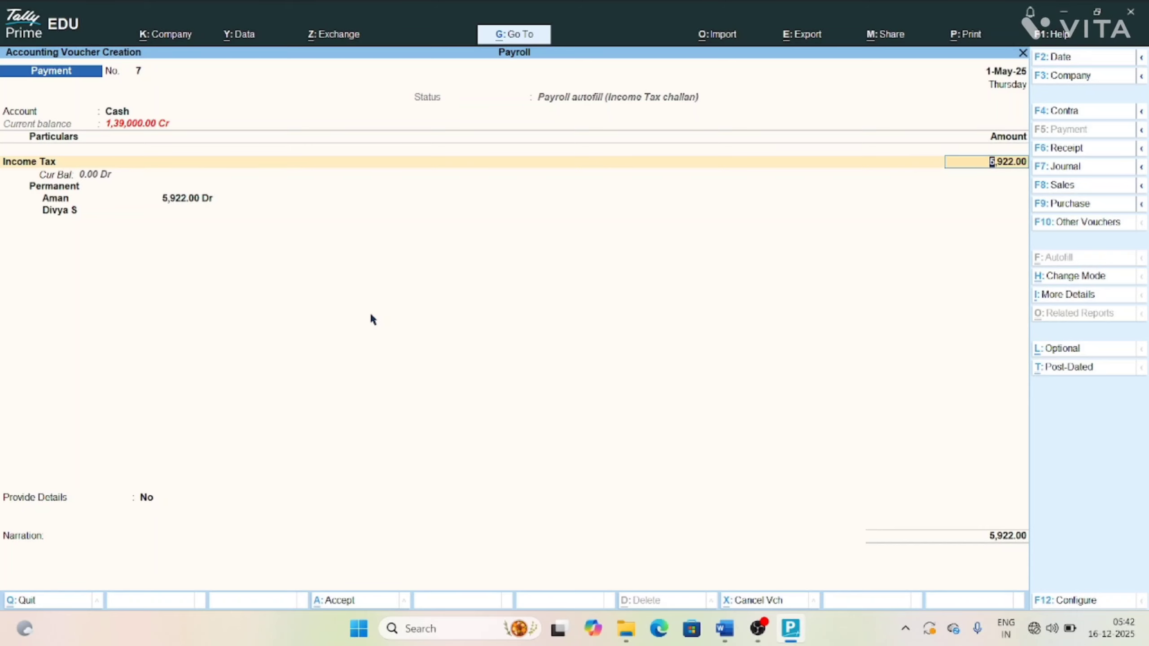
{"action": "key", "text": "Return"}
{"action": "key", "text": "Return"}
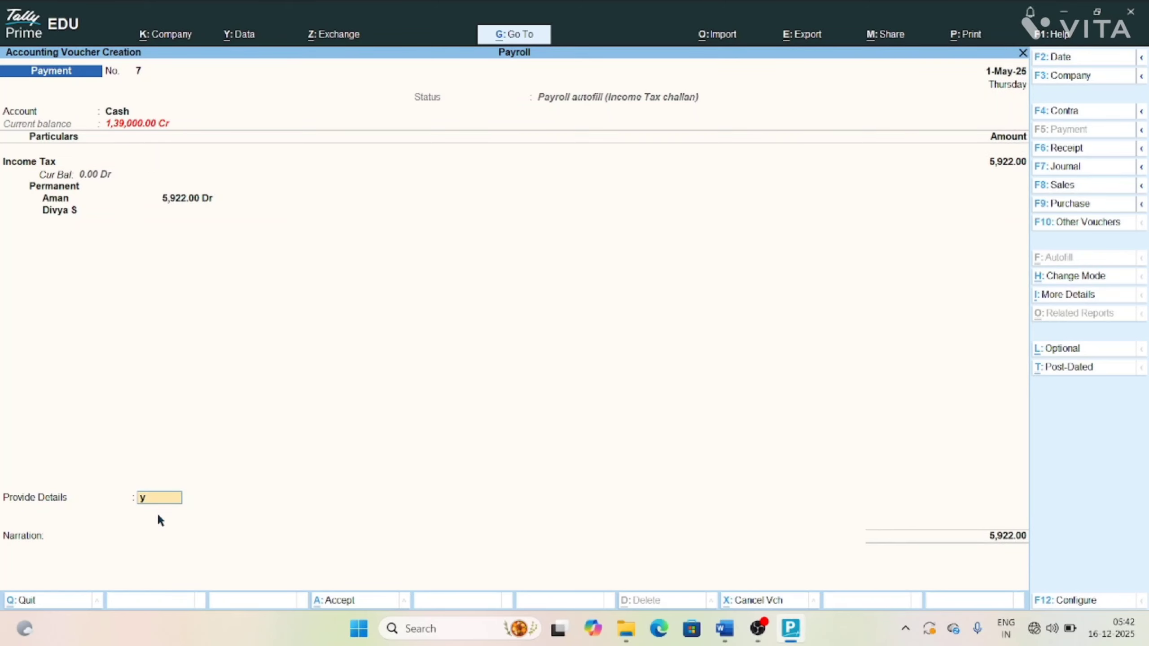
- Open the Income Tax Challan Details form to view its fields, close it, and set Provide Details to No
{"action": "key", "text": "Return"}
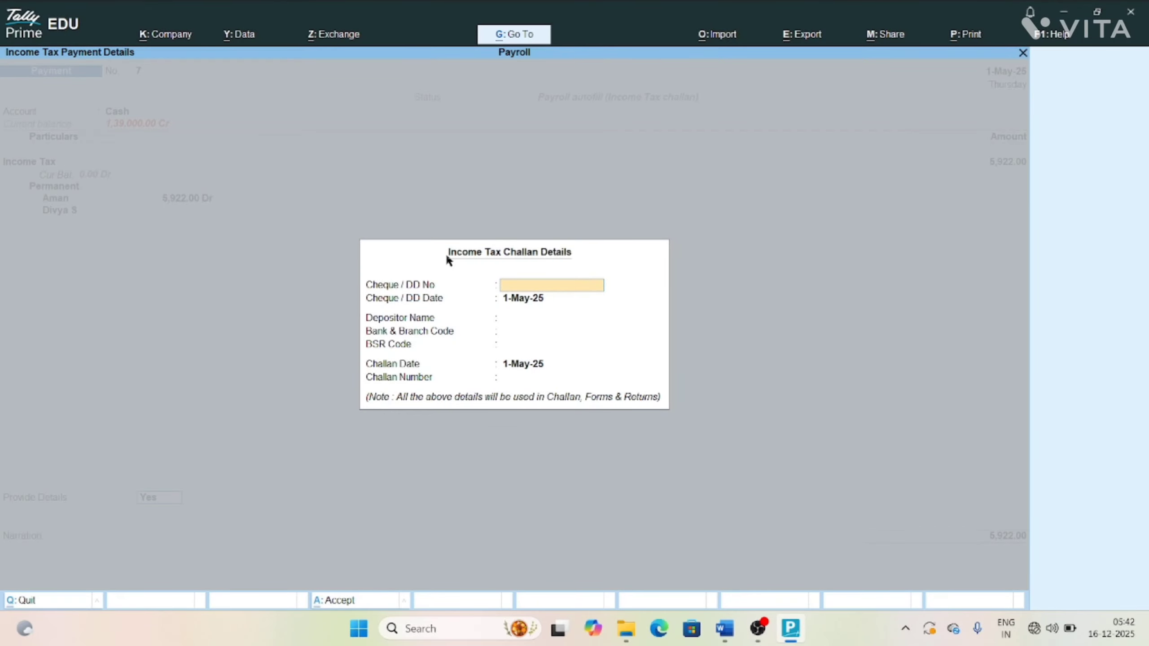
{"action": "key", "text": "Escape"}
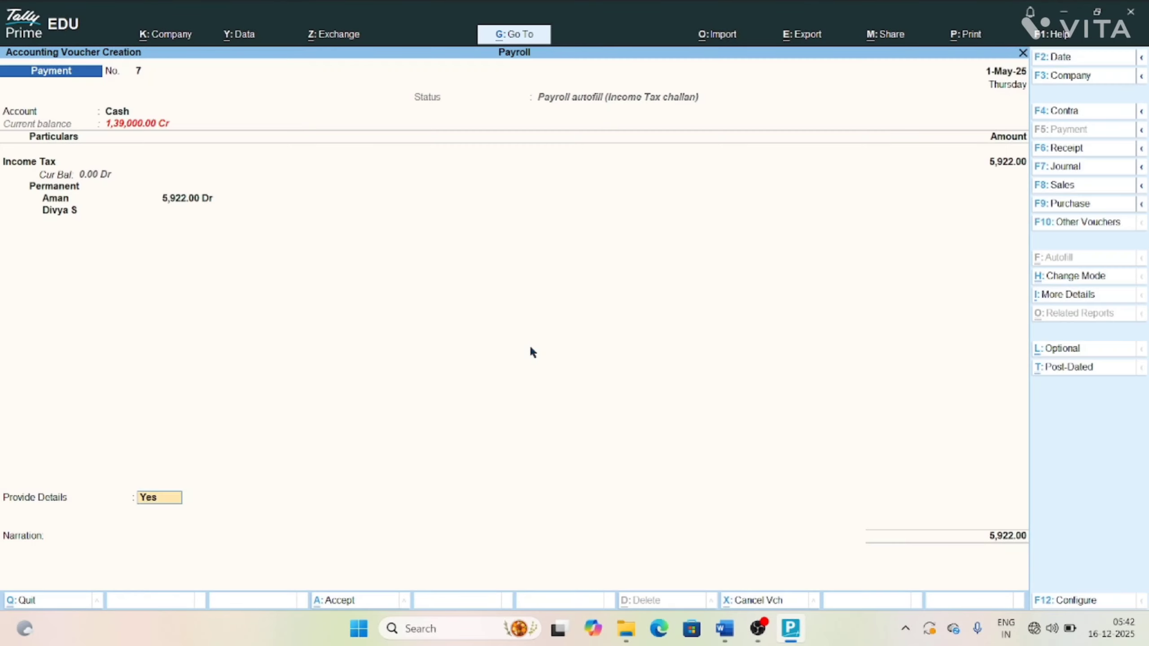
{"action": "type", "text": "n"}
{"action": "key", "text": "Return"}
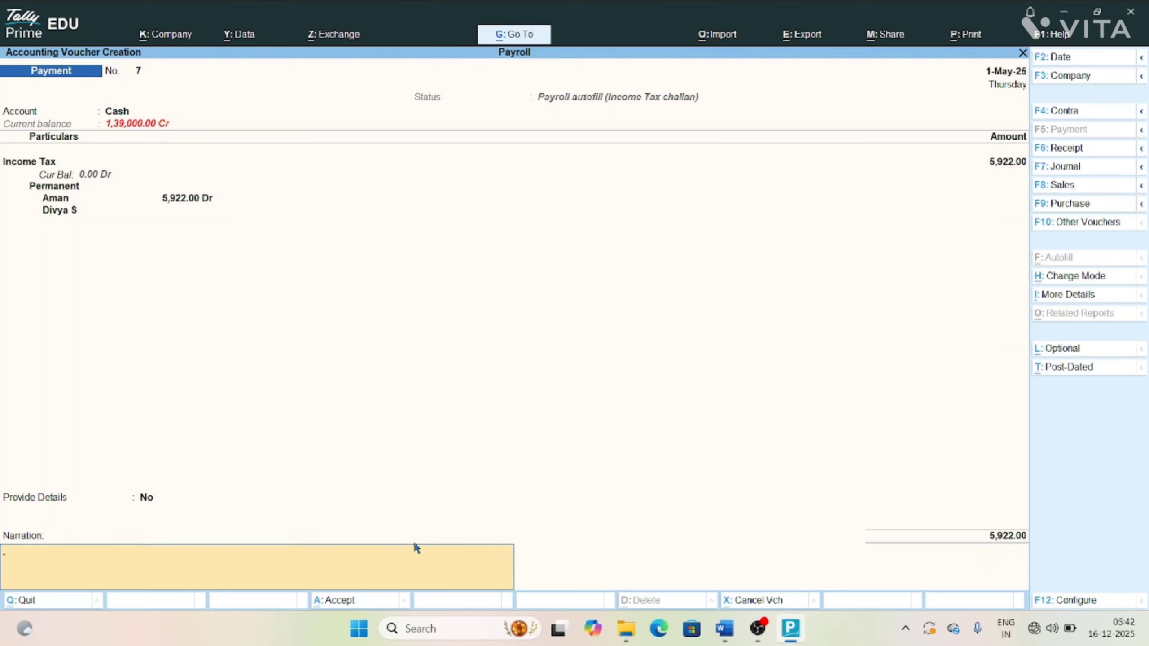
- Enter the narration "payment of IT to IT dpt" and save the income tax payment voucher
{"action": "type", "text": "payment of IT o"}
{"action": "key", "text": "BackSpace"}
{"action": "type", "text": "to IT dpt"}
{"action": "key", "text": "Return"}
{"action": "key", "text": "Return"}
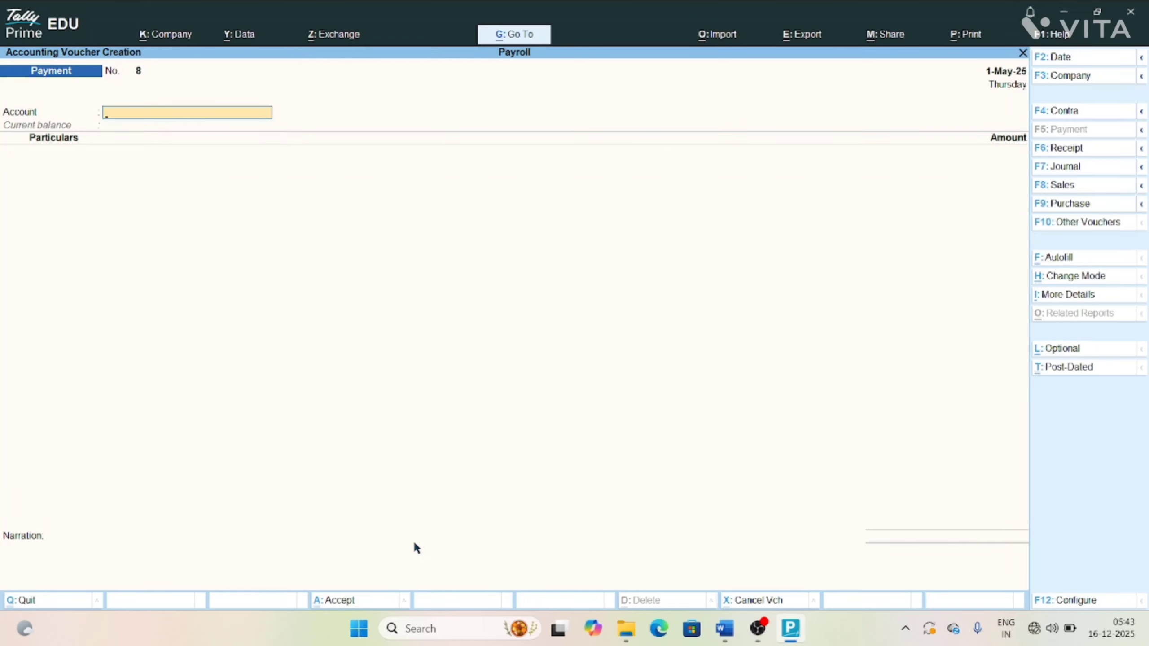
- Leave voucher creation and open the Income Tax payment voucher from the Day Book
{"action": "key", "text": "Escape"}
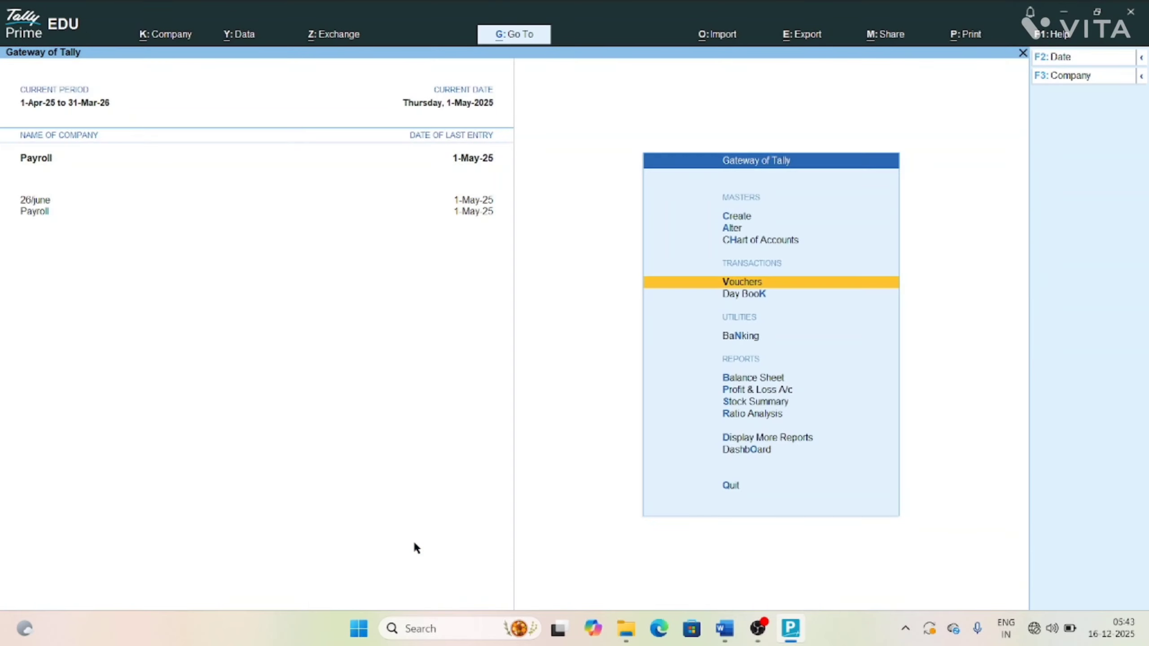
{"action": "key", "text": "Down"}
{"action": "key", "text": "Return"}
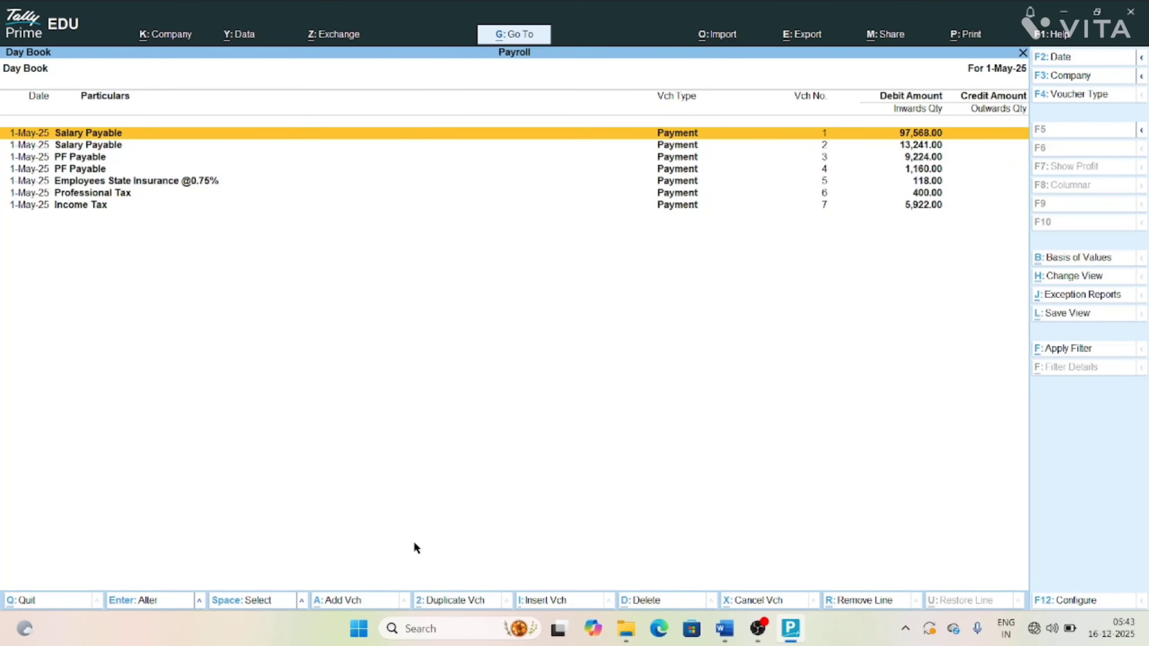
{"action": "key", "text": "Return"}
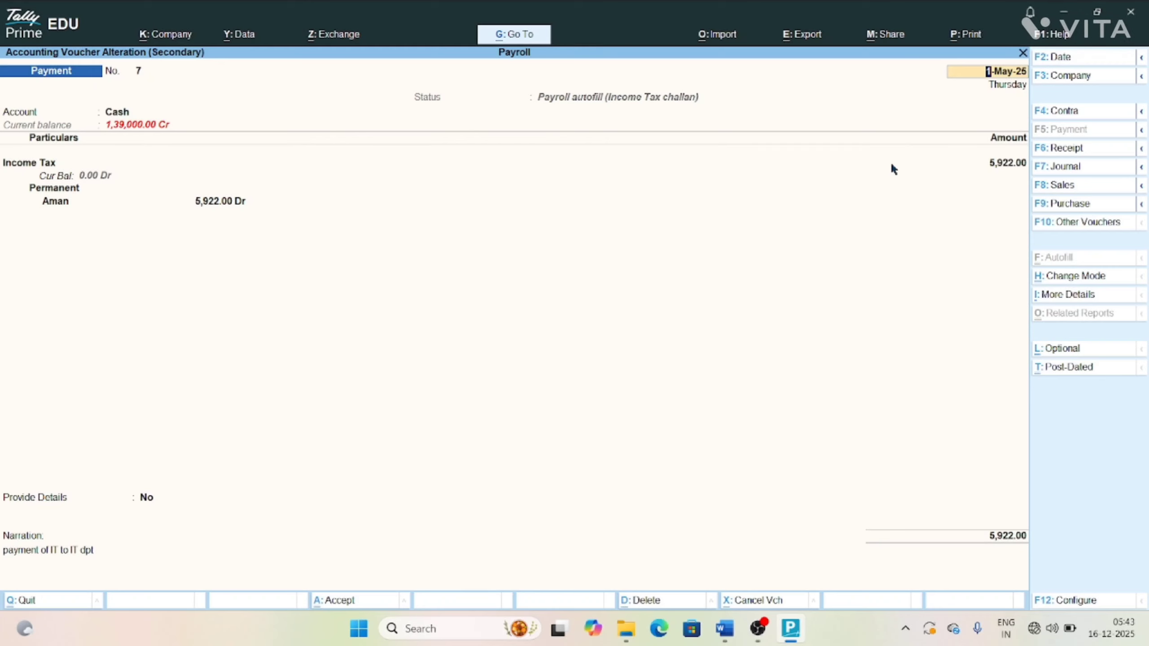
- Preview the income tax challan of the payment voucher, examine its payment details and counterfoil, and close the preview
{"action": "key", "text": "alt+p"}
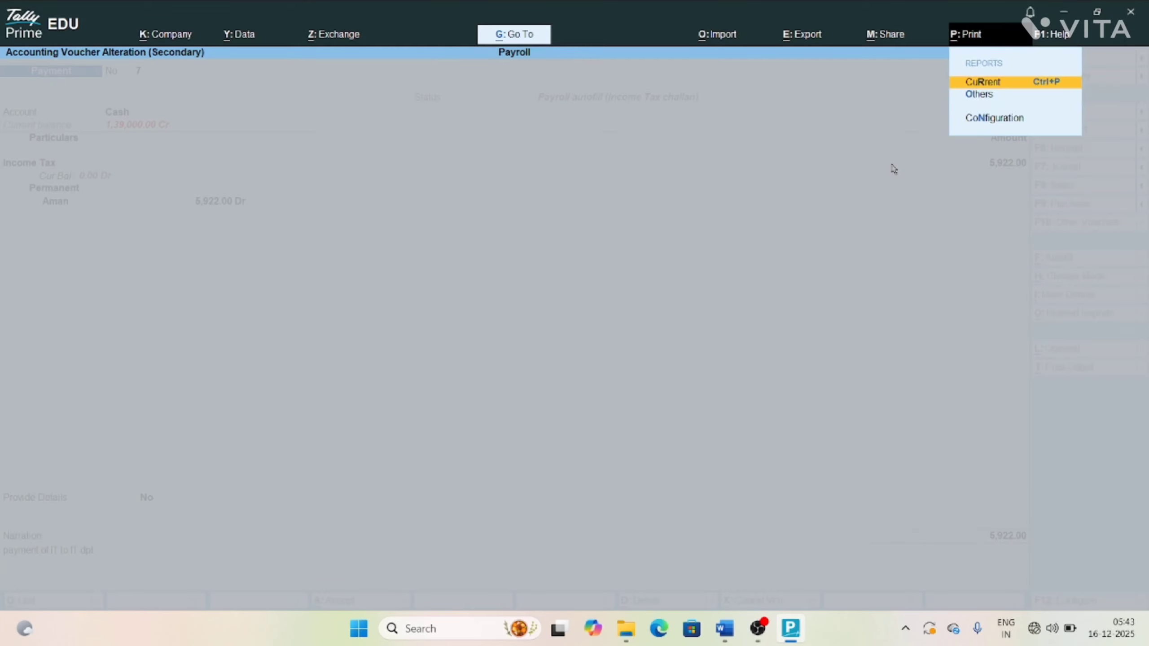
{"action": "key", "text": "Return"}
{"action": "key", "text": "i"}
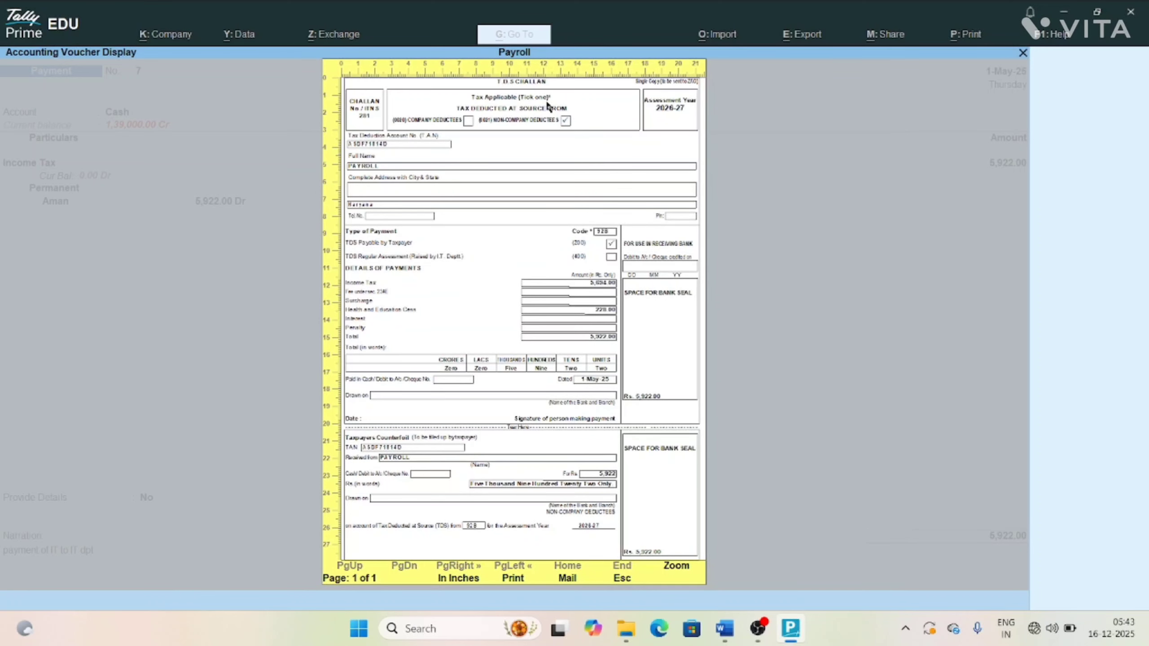
{"action": "key", "text": "alt+z"}
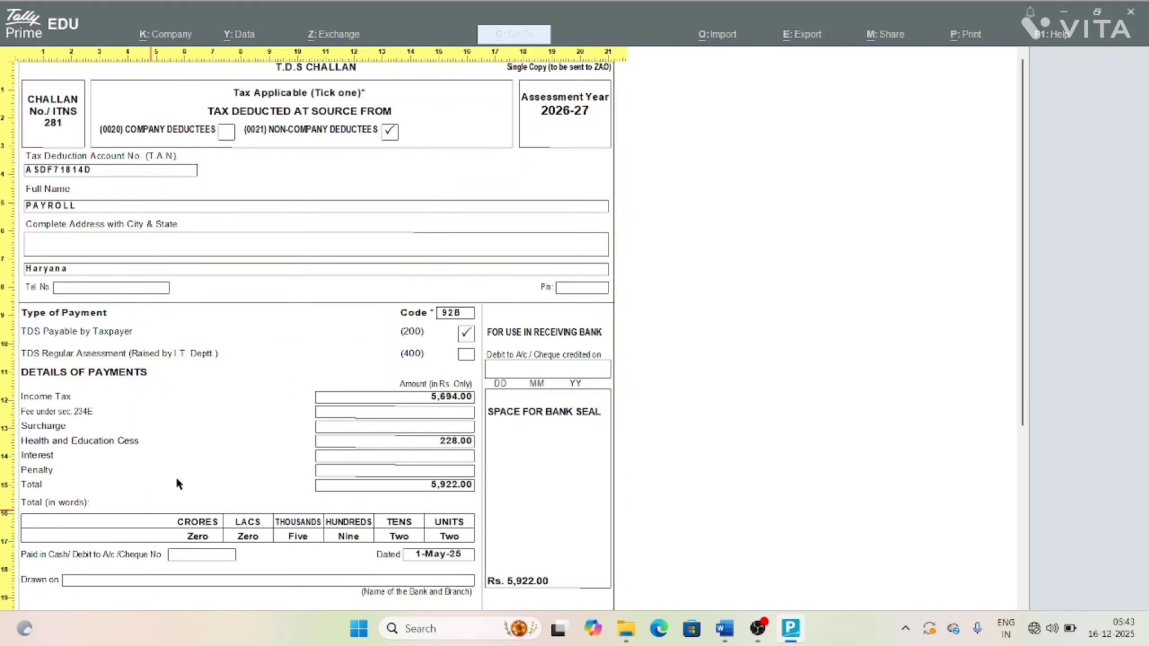
{"action": "scroll", "coordinate": [210, 304], "scroll_direction": "down", "scroll_amount": 5}
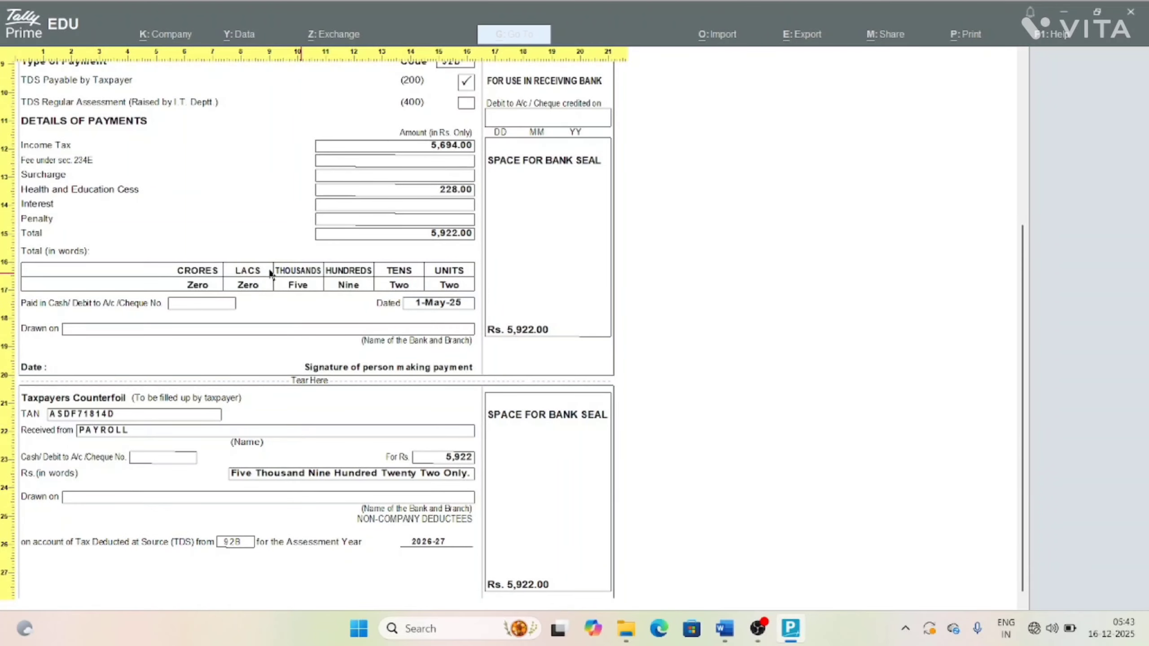
{"action": "scroll", "coordinate": [429, 346], "scroll_direction": "up", "scroll_amount": 5}
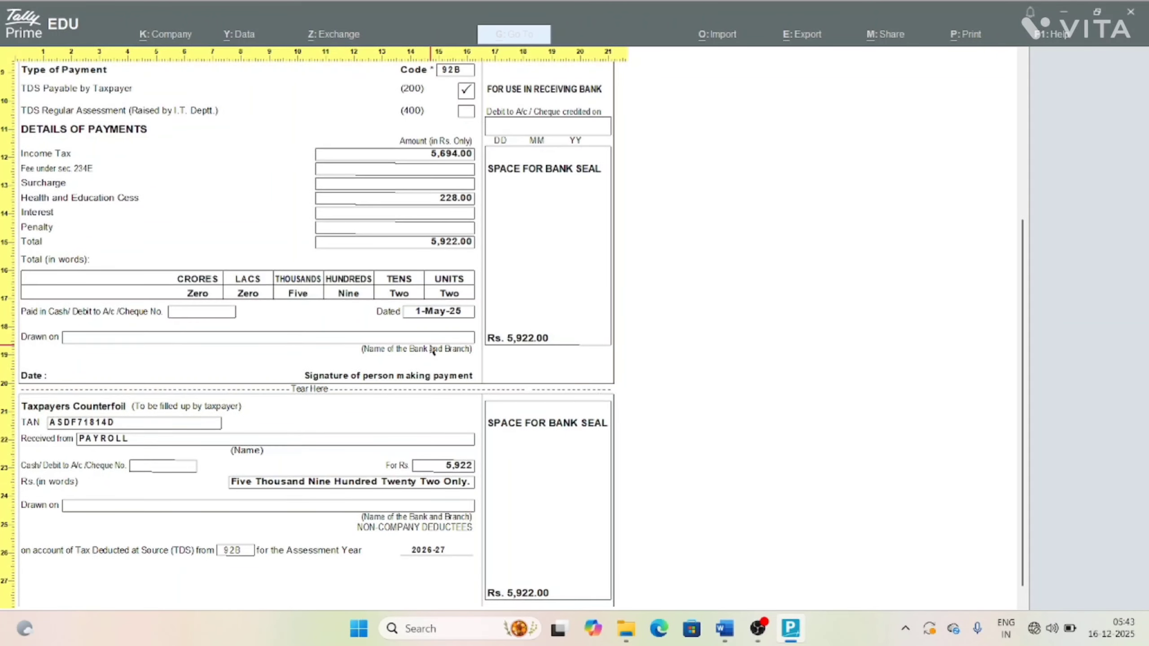
{"action": "key", "text": "Escape"}
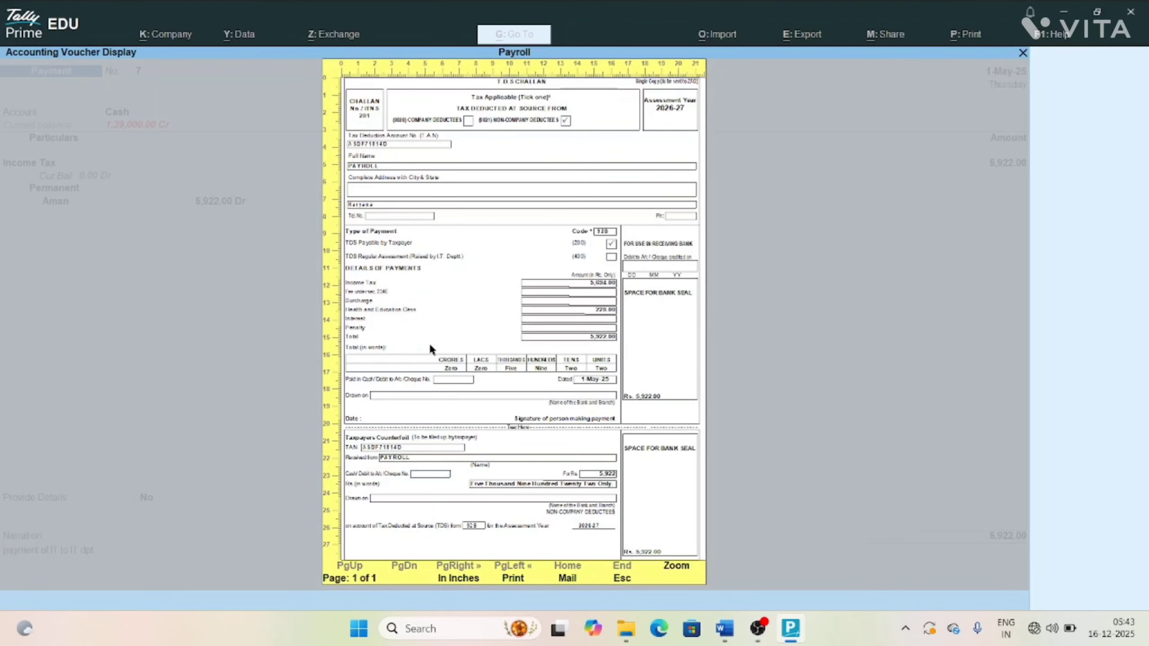
{"action": "key", "text": "Escape"}
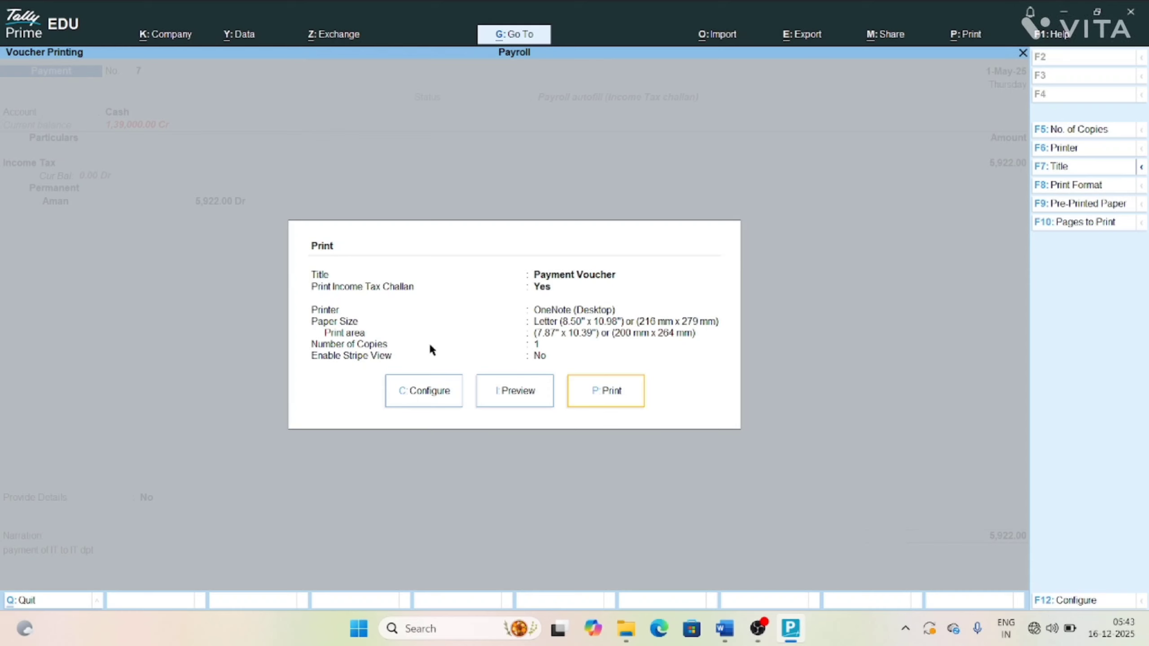